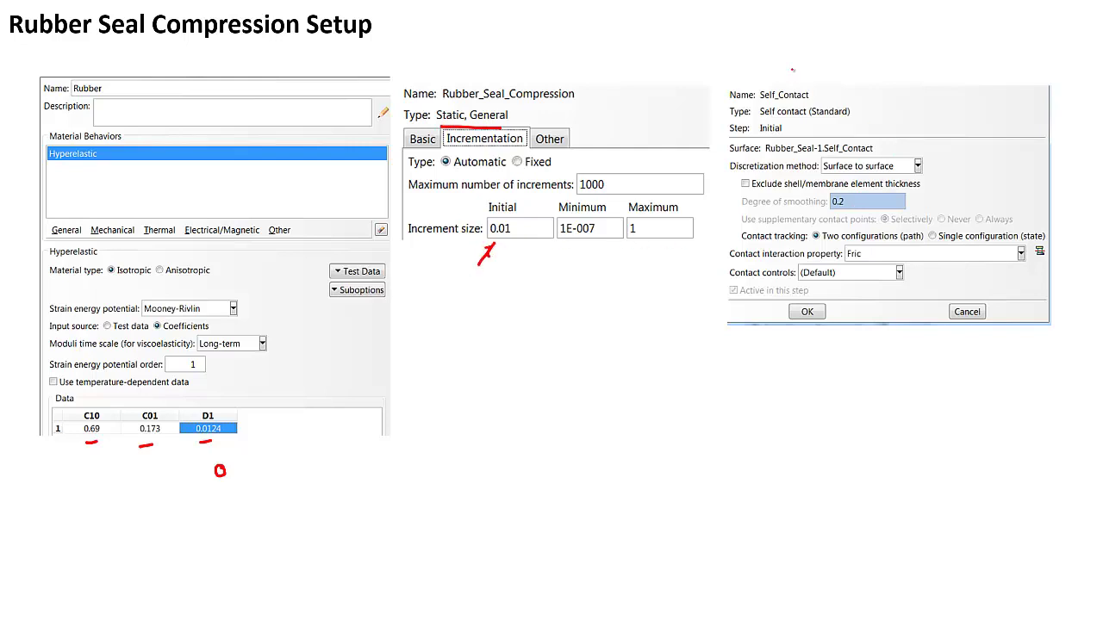
Draw an ink arrow to the green lower plate and handwrite the label "Bottom" beside it
{"action": "mouse_move", "coordinate": [803, 101]}
{"action": "left_mouse_down"}
{"action": "mouse_move", "coordinate": [760, 107]}
{"action": "mouse_move", "coordinate": [846, 123]}
{"action": "mouse_move", "coordinate": [813, 125]}
{"action": "left_mouse_up"}
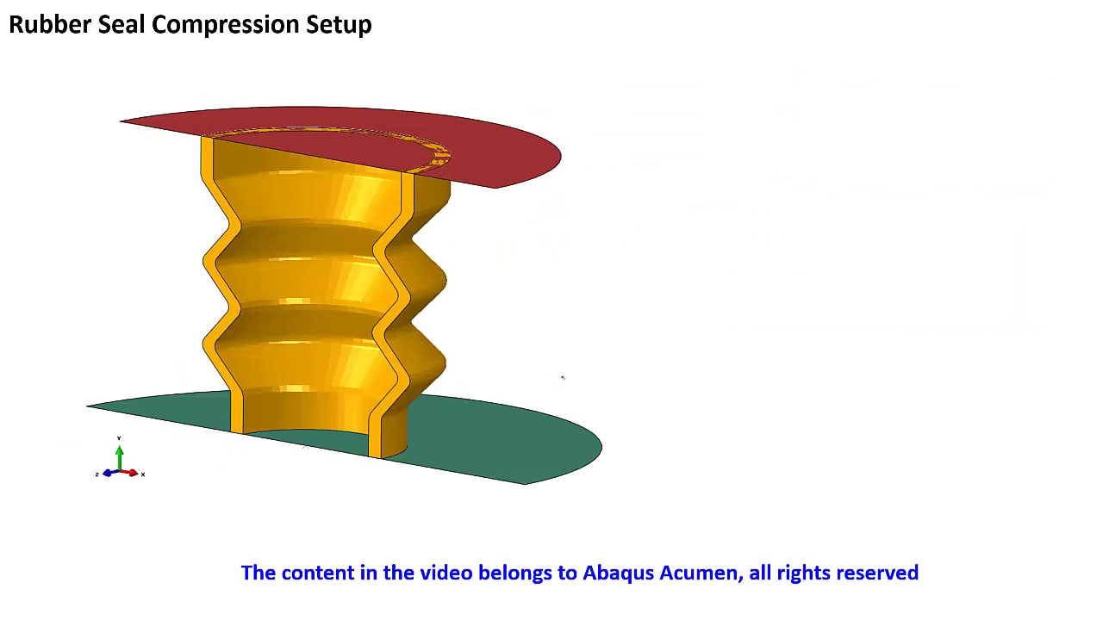
{"action": "mouse_move", "coordinate": [533, 418]}
{"action": "left_mouse_down"}
{"action": "mouse_move", "coordinate": [589, 405]}
{"action": "mouse_move", "coordinate": [533, 418]}
{"action": "left_mouse_up"}
{"action": "left_click_drag", "start_coordinate": [532, 418], "coordinate": [560, 417]}
{"action": "mouse_move", "coordinate": [604, 394]}
{"action": "left_mouse_down"}
{"action": "mouse_move", "coordinate": [608, 415]}
{"action": "mouse_move", "coordinate": [624, 402]}
{"action": "mouse_move", "coordinate": [638, 414]}
{"action": "left_mouse_up"}
{"action": "mouse_move", "coordinate": [648, 393]}
{"action": "left_mouse_down"}
{"action": "mouse_move", "coordinate": [648, 414]}
{"action": "mouse_move", "coordinate": [656, 400]}
{"action": "left_mouse_up"}
{"action": "left_click_drag", "start_coordinate": [665, 401], "coordinate": [663, 402]}
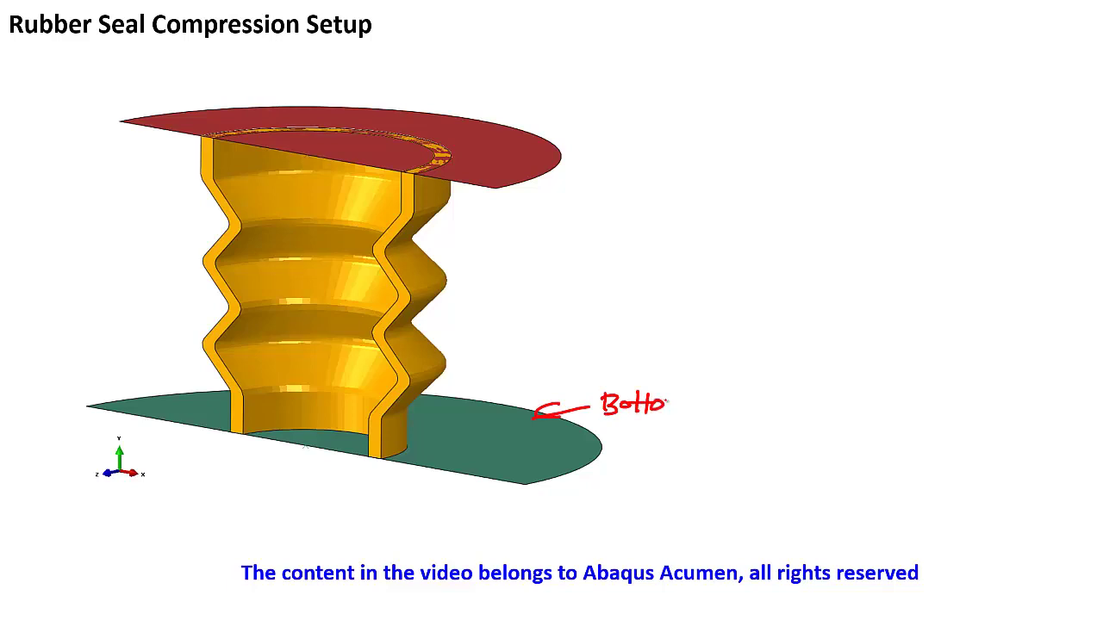
Label the red upper plate "Top" with an ink arrow, and mark a downward 3.75 mm displacement on it
{"action": "mouse_move", "coordinate": [558, 130]}
{"action": "left_mouse_down"}
{"action": "mouse_move", "coordinate": [591, 129]}
{"action": "mouse_move", "coordinate": [552, 131]}
{"action": "left_mouse_up"}
{"action": "left_click_drag", "start_coordinate": [551, 131], "coordinate": [570, 136]}
{"action": "left_click_drag", "start_coordinate": [617, 118], "coordinate": [617, 140]}
{"action": "mouse_move", "coordinate": [602, 122]}
{"action": "left_mouse_down"}
{"action": "mouse_move", "coordinate": [631, 119]}
{"action": "mouse_move", "coordinate": [638, 129]}
{"action": "left_mouse_up"}
{"action": "left_click_drag", "start_coordinate": [641, 124], "coordinate": [643, 135]}
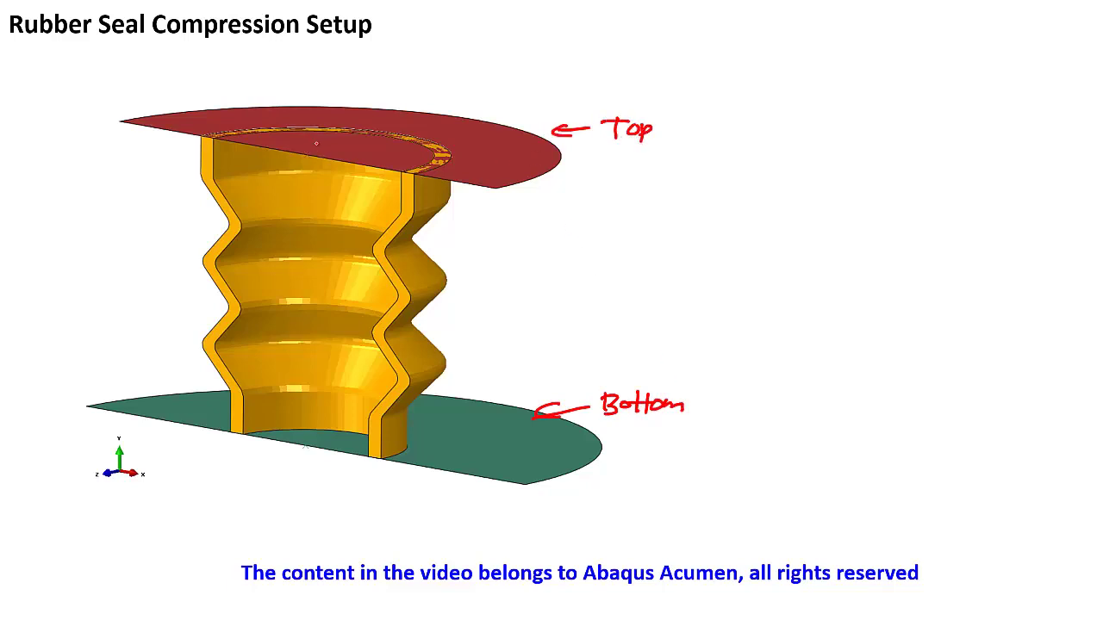
{"action": "left_click_drag", "start_coordinate": [327, 72], "coordinate": [329, 108]}
{"action": "mouse_move", "coordinate": [350, 60]}
{"action": "left_mouse_down"}
{"action": "mouse_move", "coordinate": [357, 79]}
{"action": "mouse_move", "coordinate": [384, 60]}
{"action": "mouse_move", "coordinate": [400, 74]}
{"action": "mouse_move", "coordinate": [454, 67]}
{"action": "left_mouse_up"}
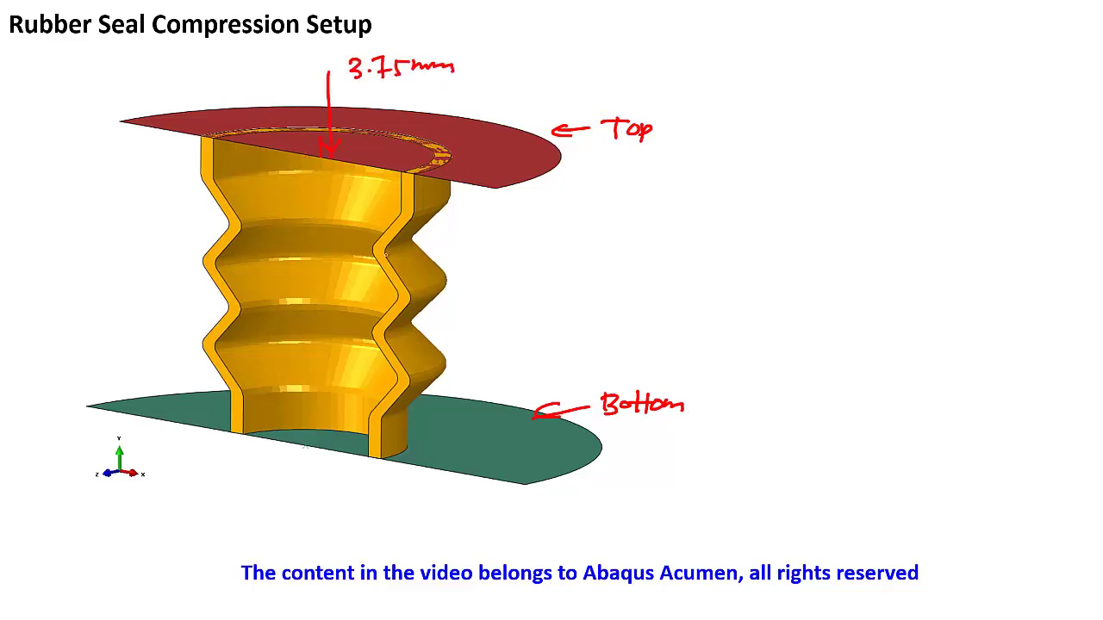
Mark the ties between seal and plates with ink arrows, labelling the seal's lower end Tie 1 and its upper end Tie 2
{"action": "left_click_drag", "start_coordinate": [353, 477], "coordinate": [379, 453]}
{"action": "left_click_drag", "start_coordinate": [379, 453], "coordinate": [382, 468]}
{"action": "left_click_drag", "start_coordinate": [288, 486], "coordinate": [308, 482]}
{"action": "left_click_drag", "start_coordinate": [319, 490], "coordinate": [339, 499]}
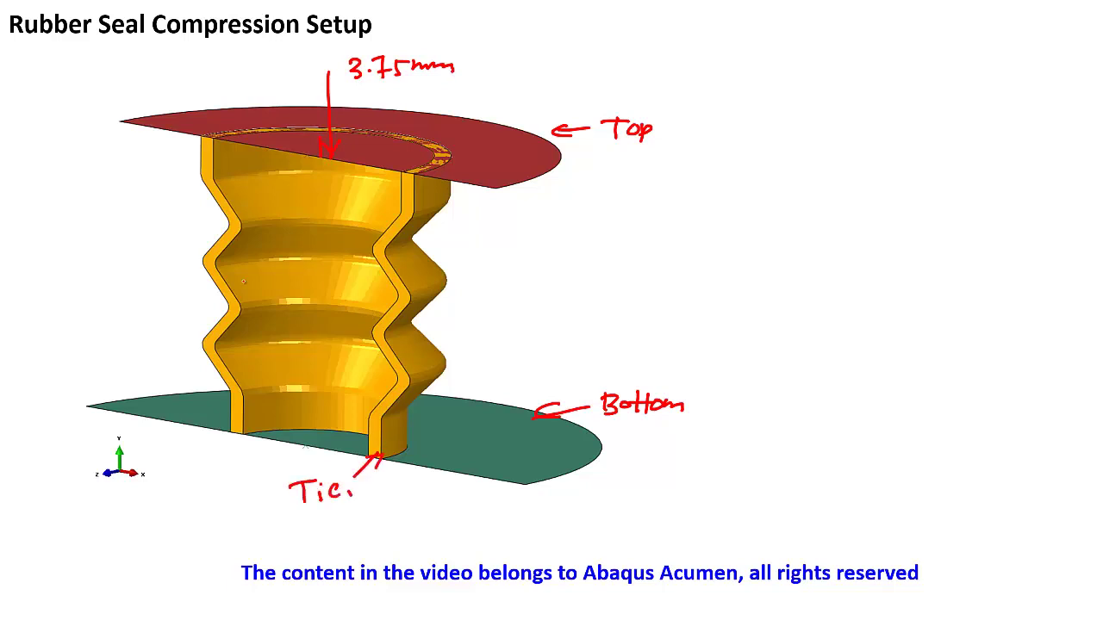
{"action": "left_click_drag", "start_coordinate": [159, 161], "coordinate": [209, 138]}
{"action": "left_click_drag", "start_coordinate": [197, 134], "coordinate": [203, 150]}
{"action": "left_click_drag", "start_coordinate": [96, 194], "coordinate": [108, 193]}
{"action": "left_click_drag", "start_coordinate": [100, 195], "coordinate": [102, 218]}
{"action": "mouse_move", "coordinate": [112, 204]}
{"action": "left_mouse_down"}
{"action": "mouse_move", "coordinate": [113, 215]}
{"action": "mouse_move", "coordinate": [166, 201]}
{"action": "left_mouse_up"}
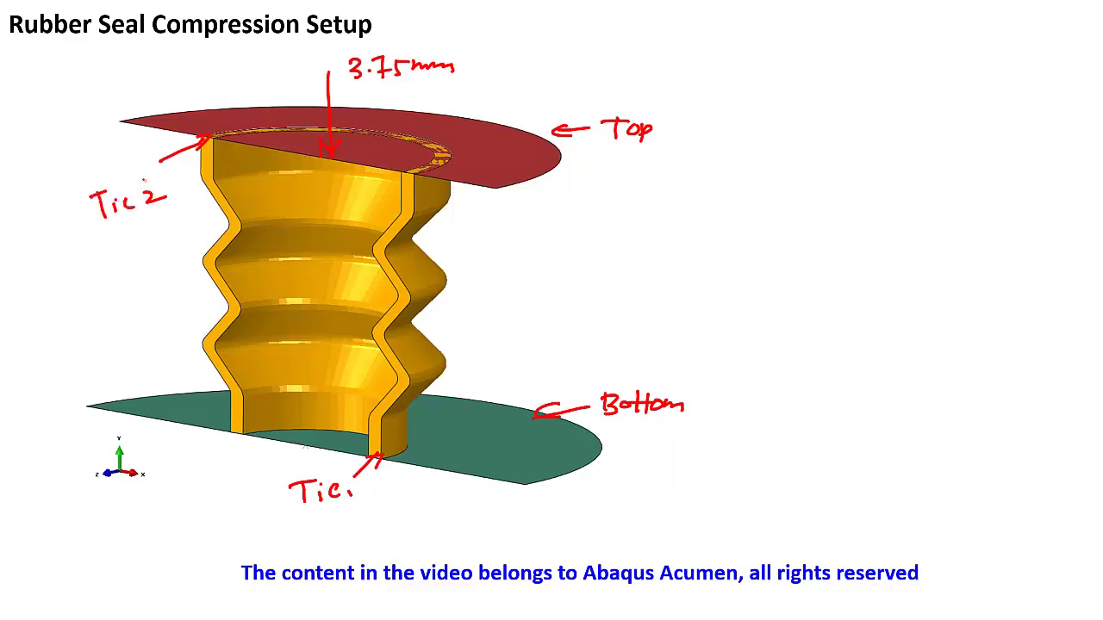
End the slide show without keeping its ink annotations, and switch to Abaqus/CAE
{"action": "key", "text": "Escape"}
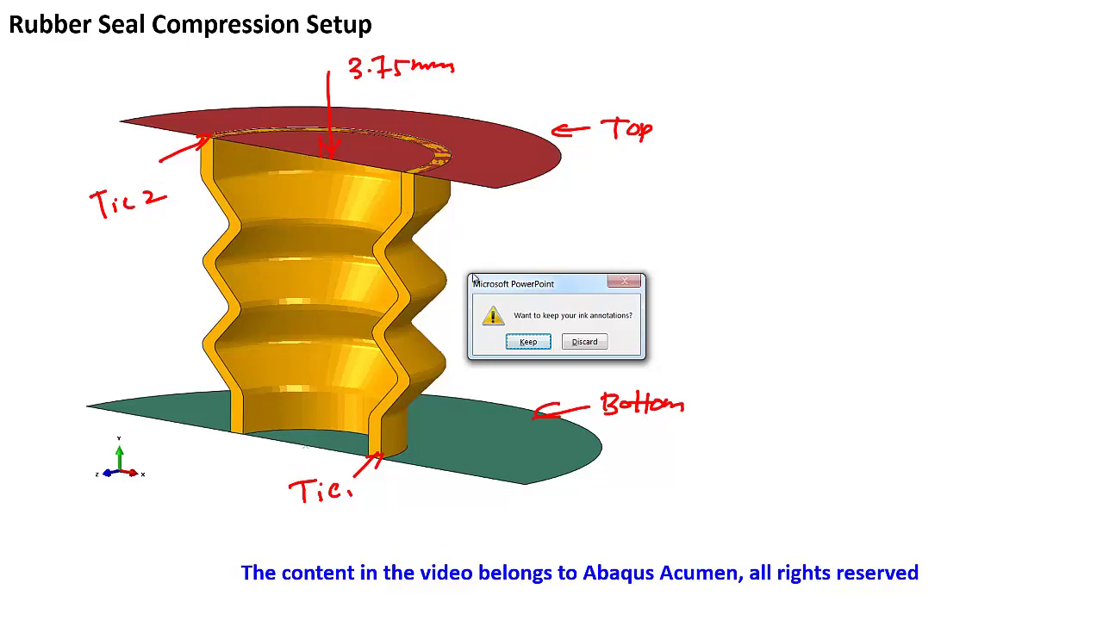
{"action": "left_click", "coordinate": [583, 341]}
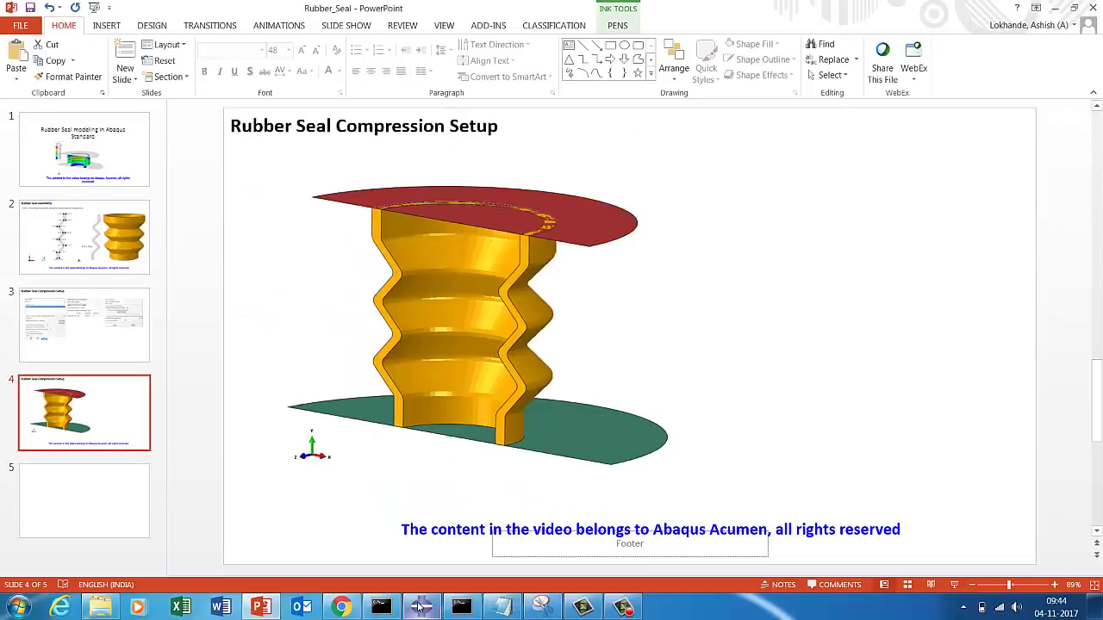
{"action": "left_click", "coordinate": [421, 607]}
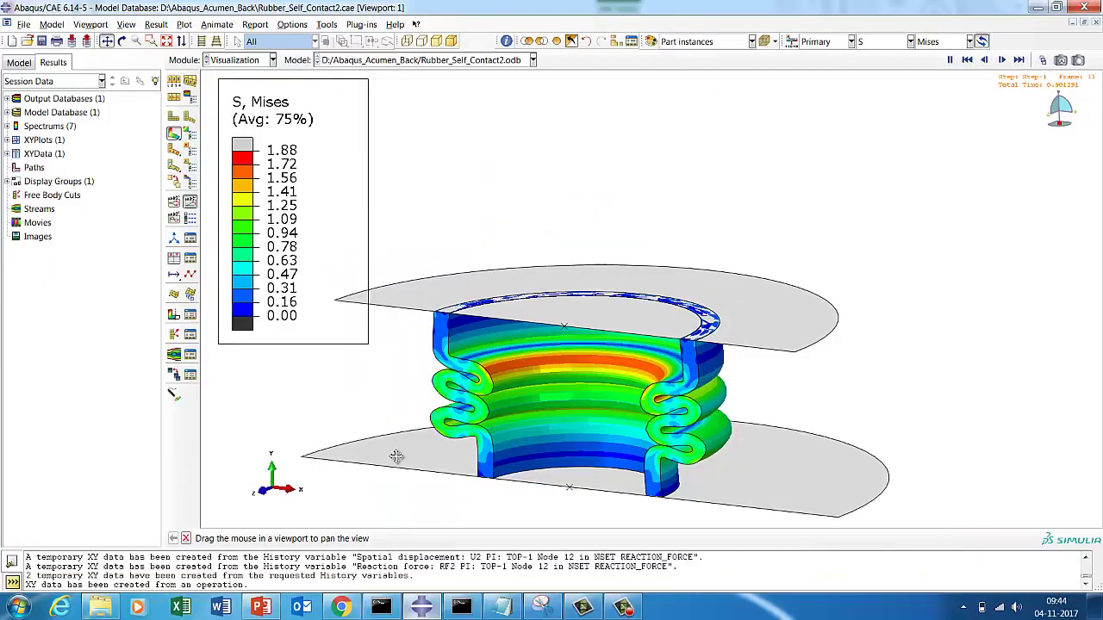
Create a new, empty model database in place of the open Rubber_Self_Contact2 results
{"action": "left_click", "coordinate": [24, 25]}
{"action": "mouse_move", "coordinate": [164, 40]}
{"action": "left_click", "coordinate": [206, 41]}
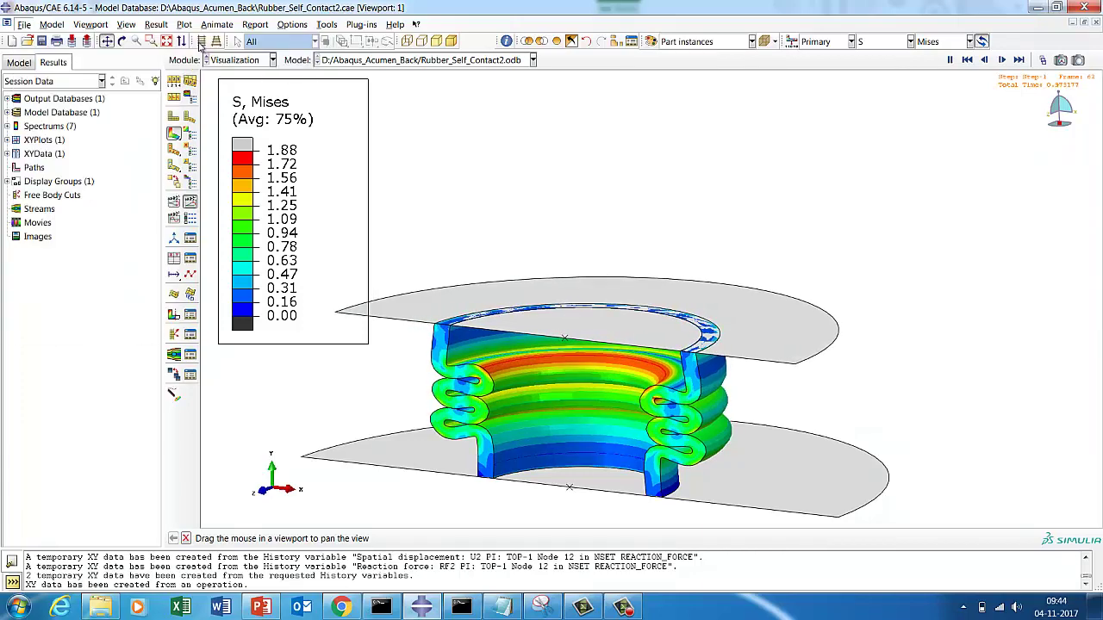
Set the work directory to the Rubber_Seal2 folder inside Abaqus_Acumen_Back
{"action": "left_click", "coordinate": [24, 24]}
{"action": "left_click", "coordinate": [52, 97]}
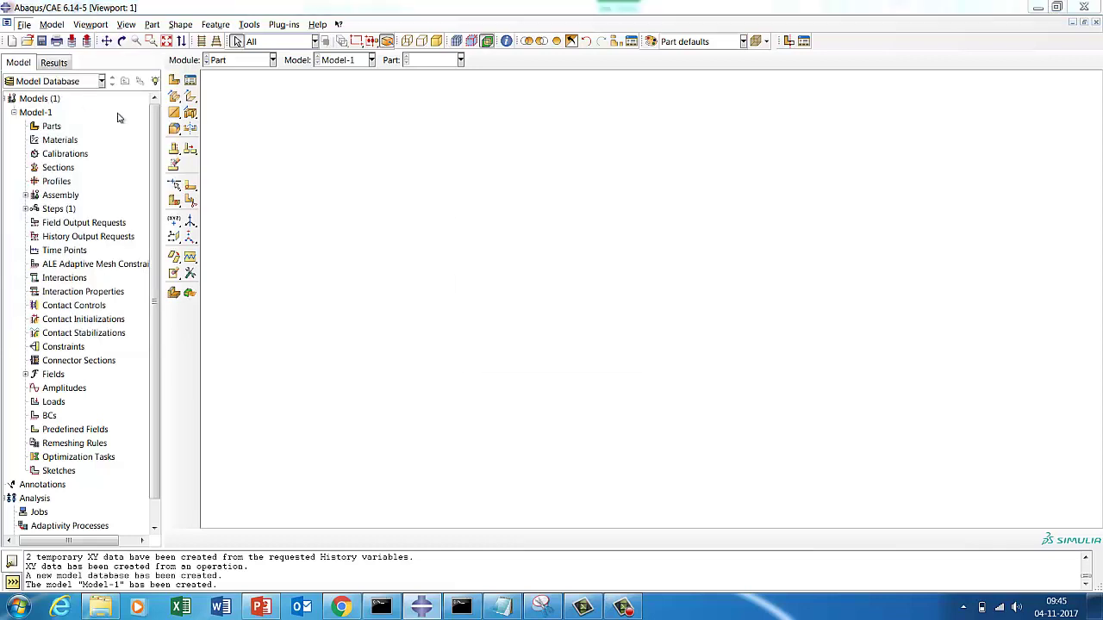
{"action": "left_click", "coordinate": [638, 302]}
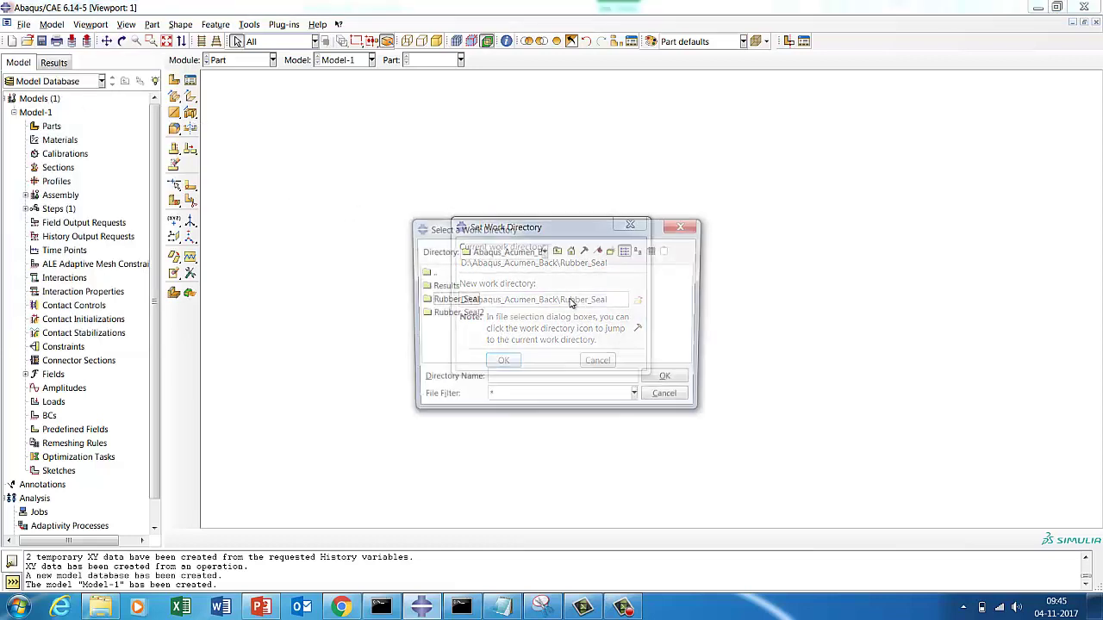
{"action": "left_click", "coordinate": [454, 313]}
{"action": "left_click", "coordinate": [662, 380]}
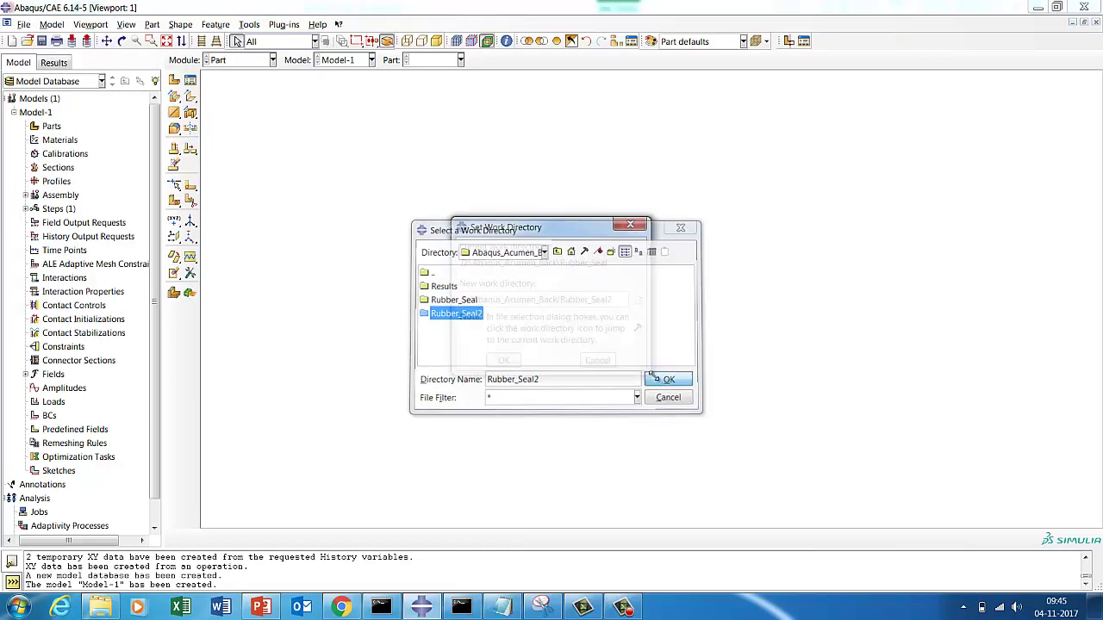
{"action": "left_click", "coordinate": [502, 359]}
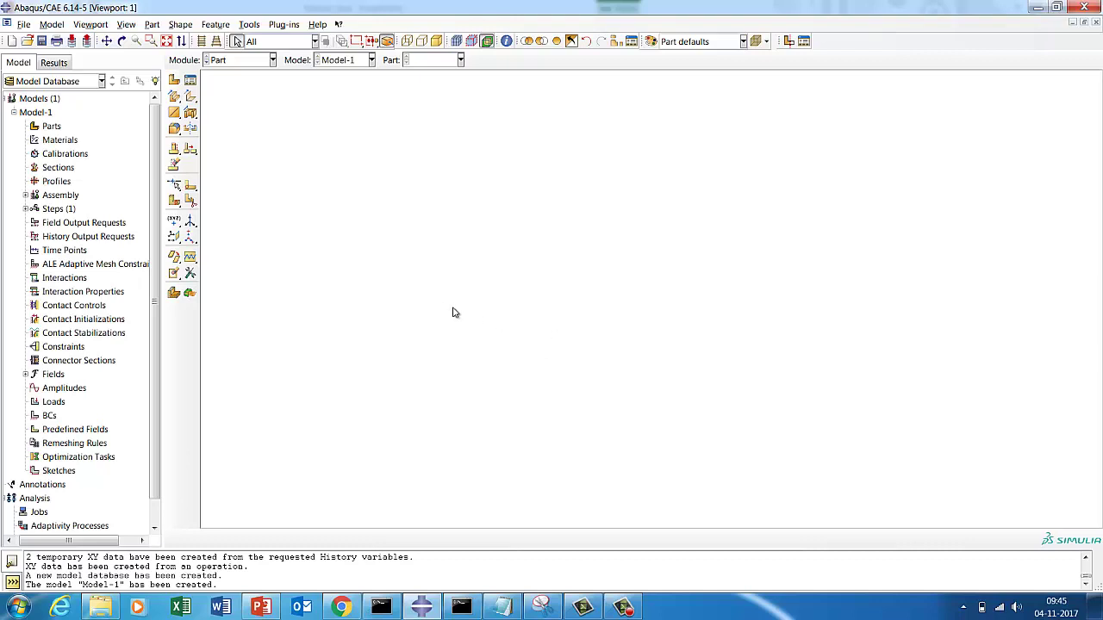
{"action": "right_click", "coordinate": [51, 125]}
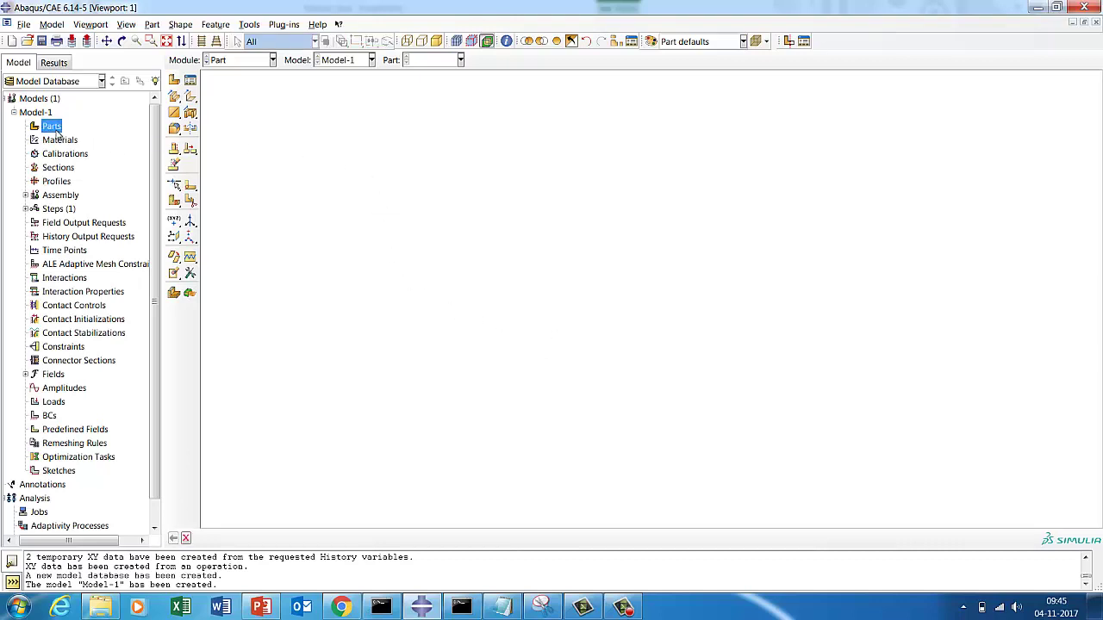
{"action": "left_click", "coordinate": [88, 153]}
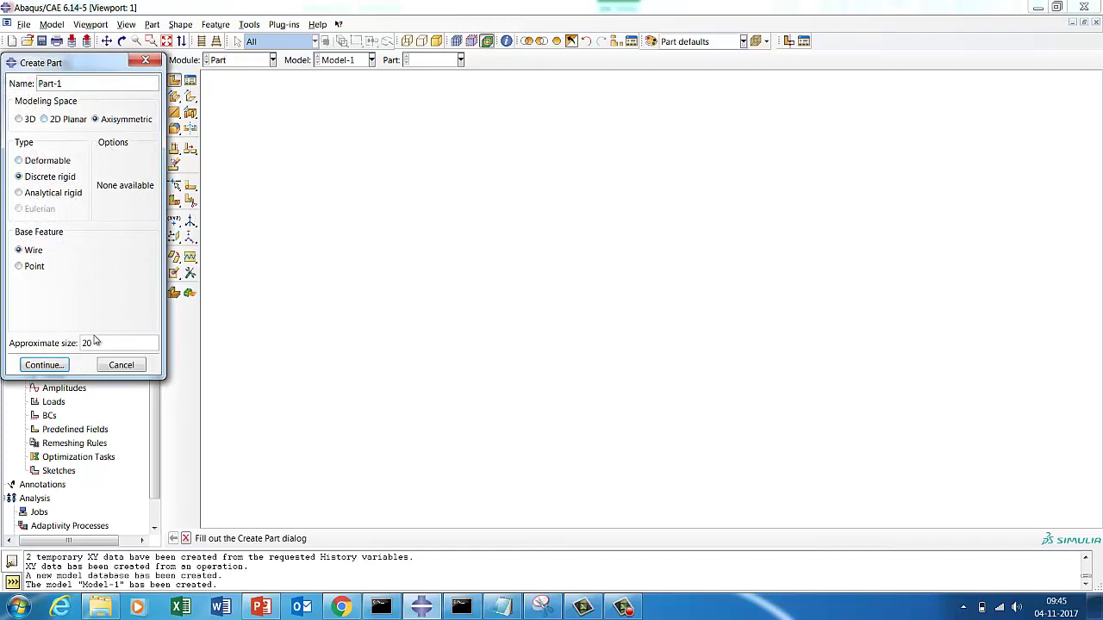
{"action": "left_click", "coordinate": [121, 366]}
Create an axisymmetric, deformable shell part named Rubber_Seal with approximate size 20, and permanently dismiss the Windows color scheme warning
{"action": "right_click", "coordinate": [56, 130]}
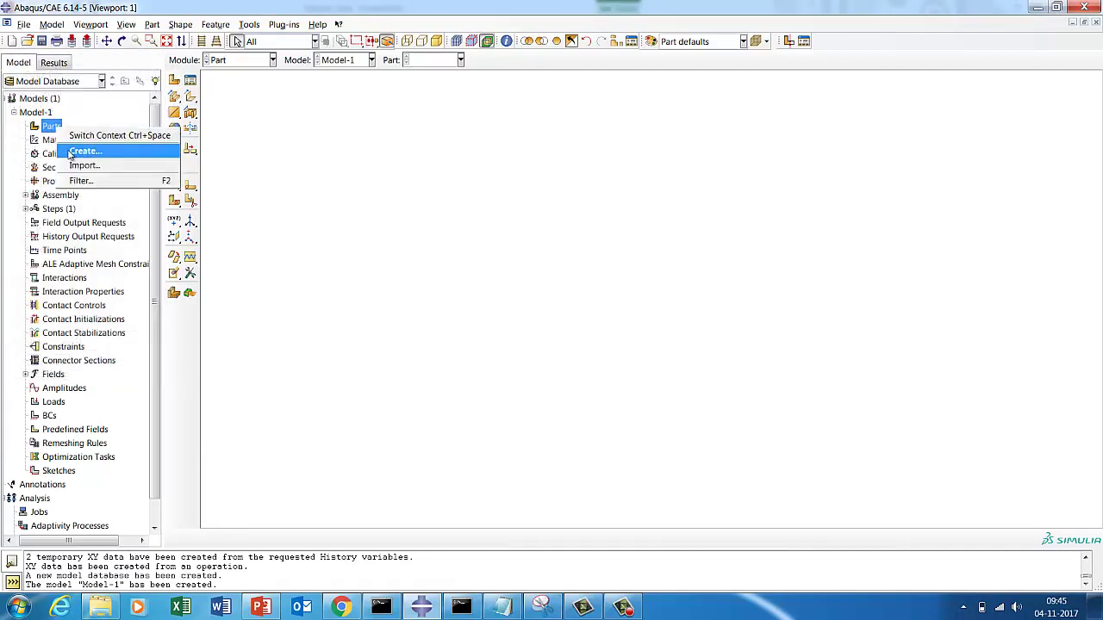
{"action": "left_click", "coordinate": [74, 151]}
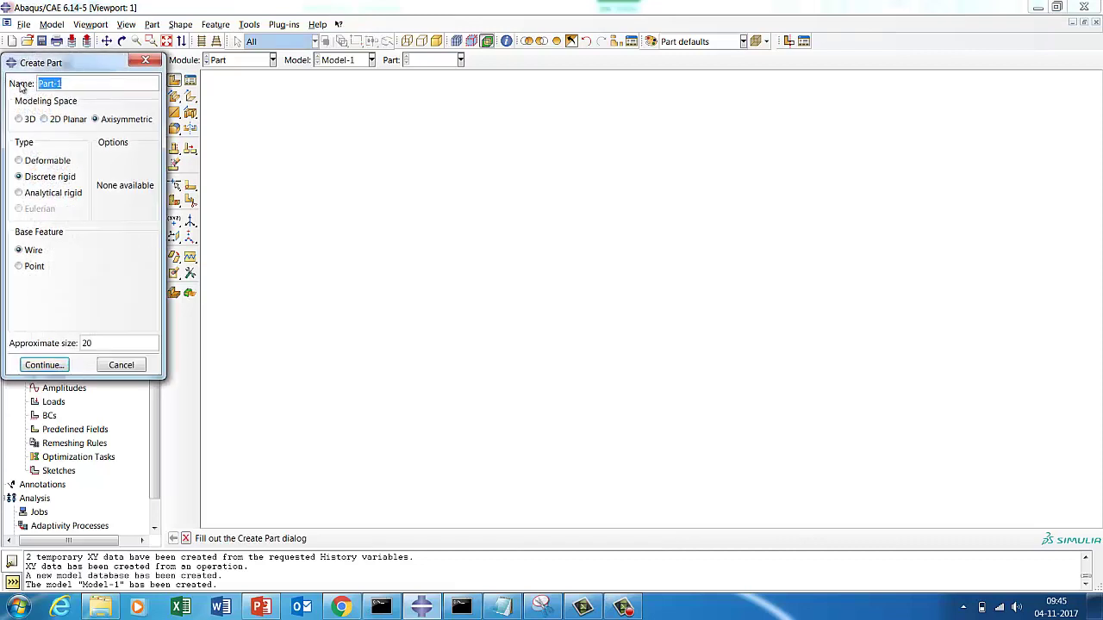
{"action": "type", "text": "Rubber"}
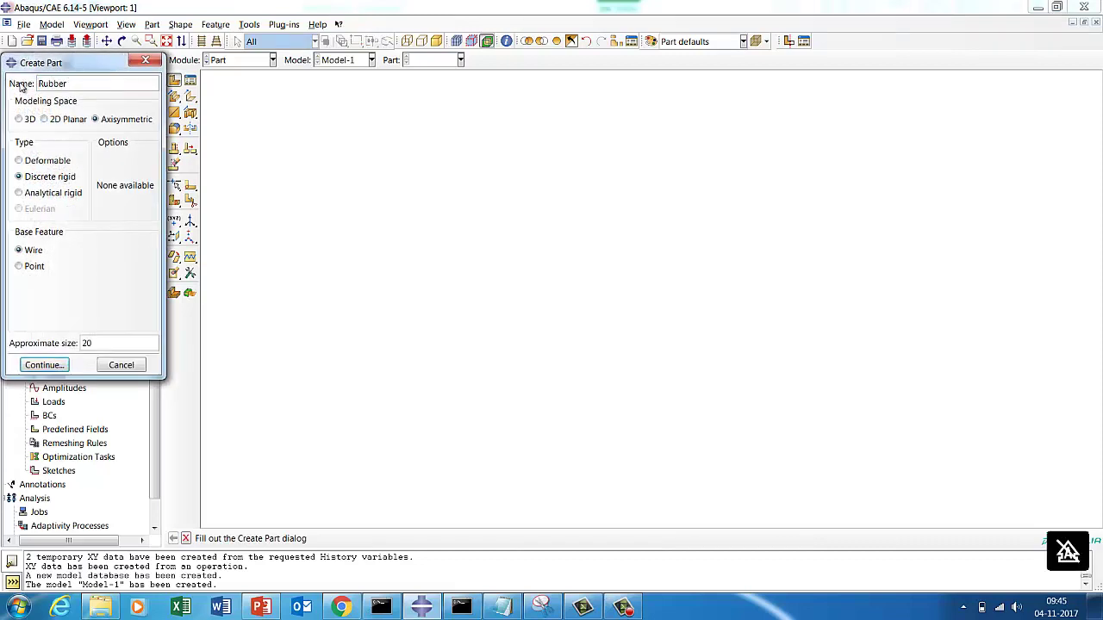
{"action": "type", "text": "_Seal"}
{"action": "left_click", "coordinate": [35, 163]}
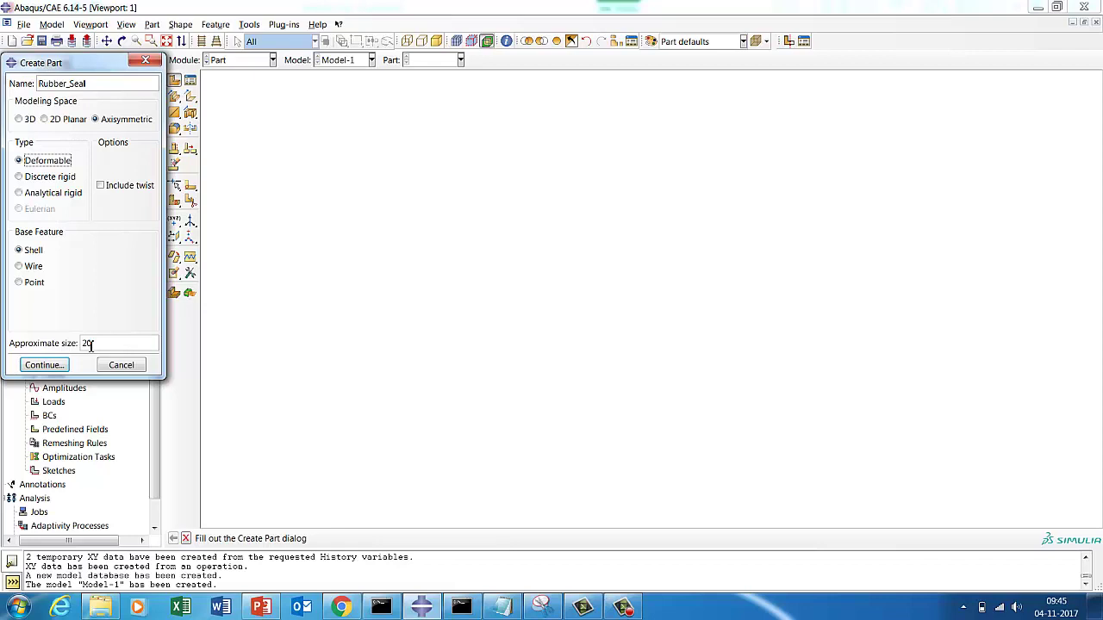
{"action": "left_click", "coordinate": [44, 365]}
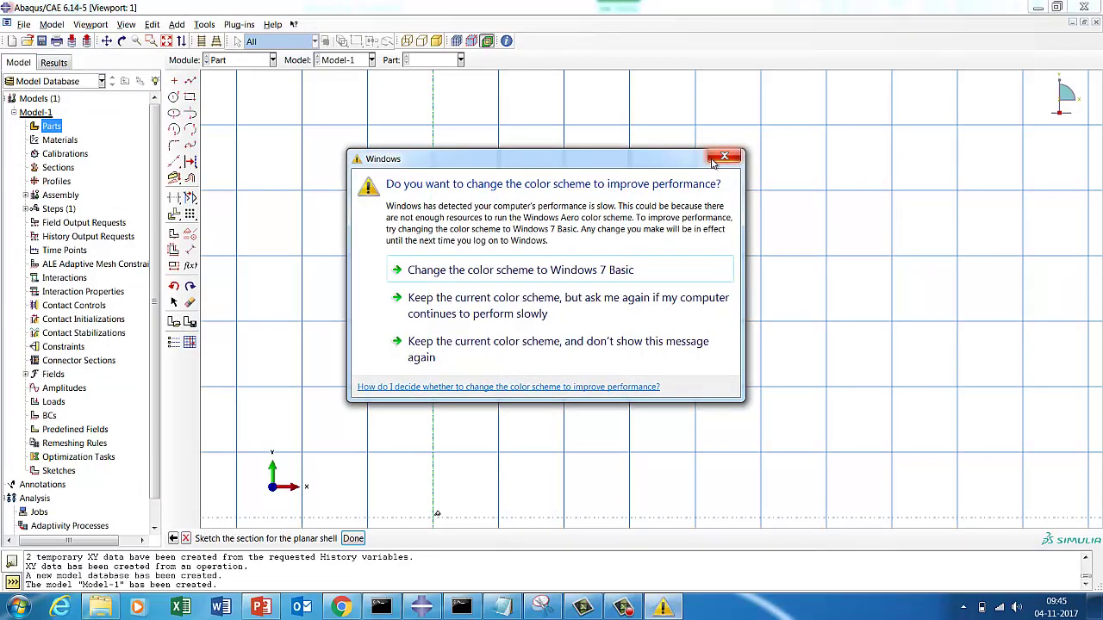
{"action": "left_click", "coordinate": [548, 345]}
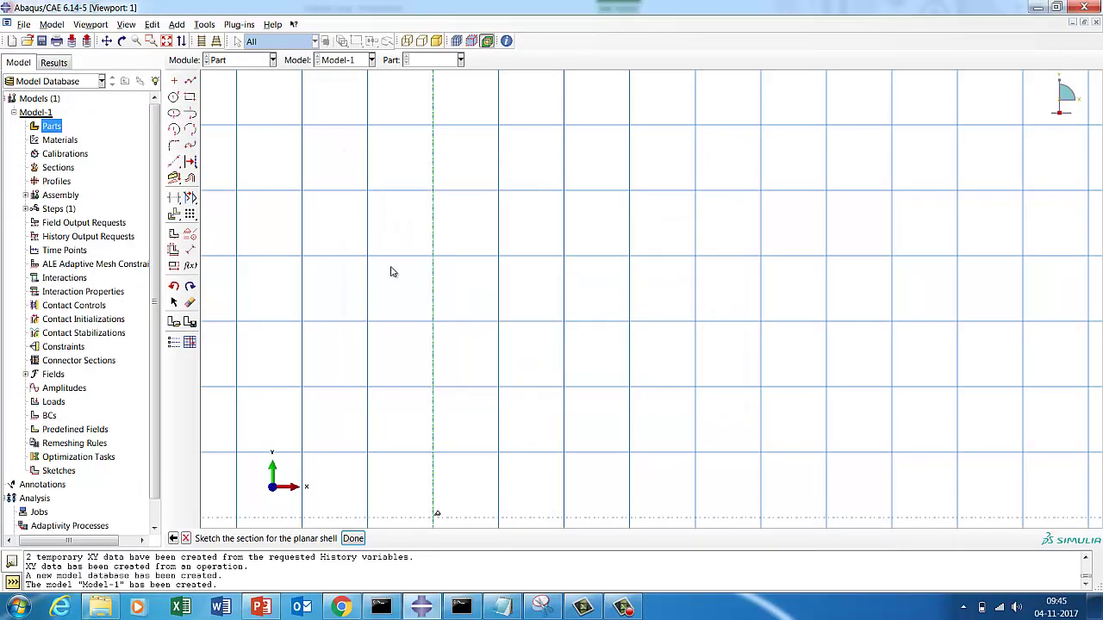
Place isolated sketch points at (2,0), (2.5,0), (2,1), (3,2) and (2,3) for the seal profile
{"action": "left_click", "coordinate": [174, 80]}
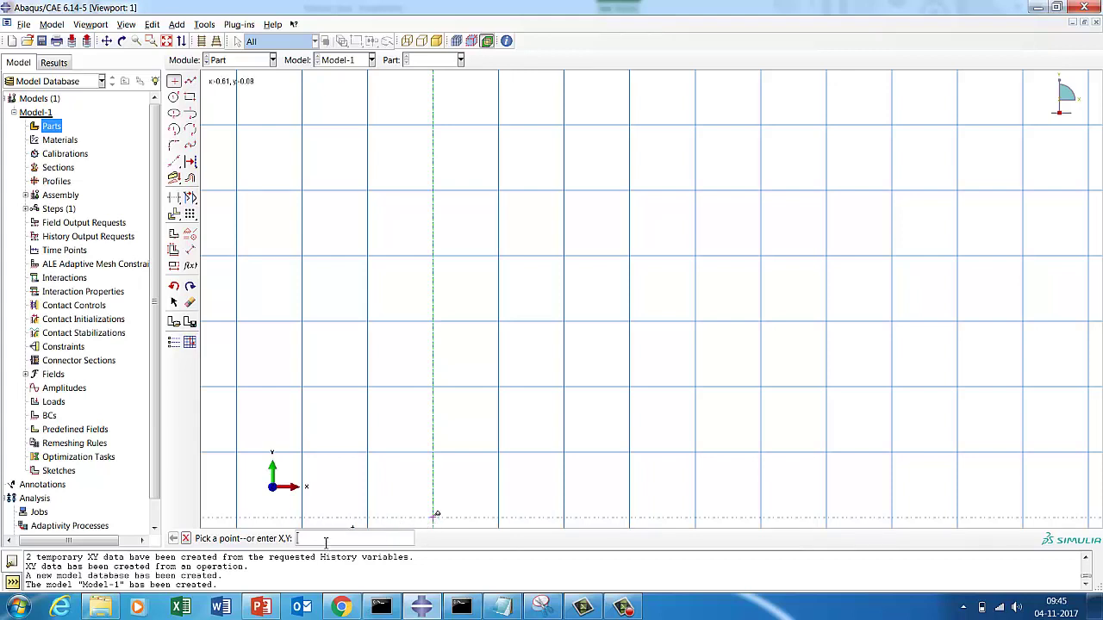
{"action": "type", "text": "2.0"}
{"action": "key", "text": "Return"}
{"action": "key", "text": "Return"}
{"action": "left_click", "coordinate": [166, 41]}
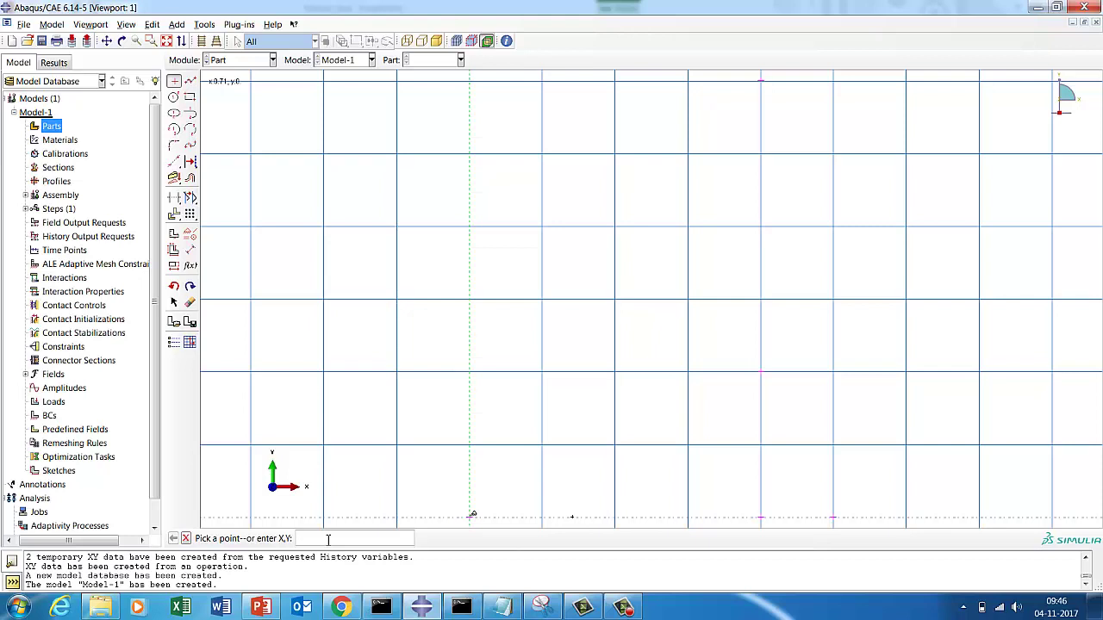
{"action": "key", "text": "BackSpace"}
{"action": "left_click", "coordinate": [166, 41]}
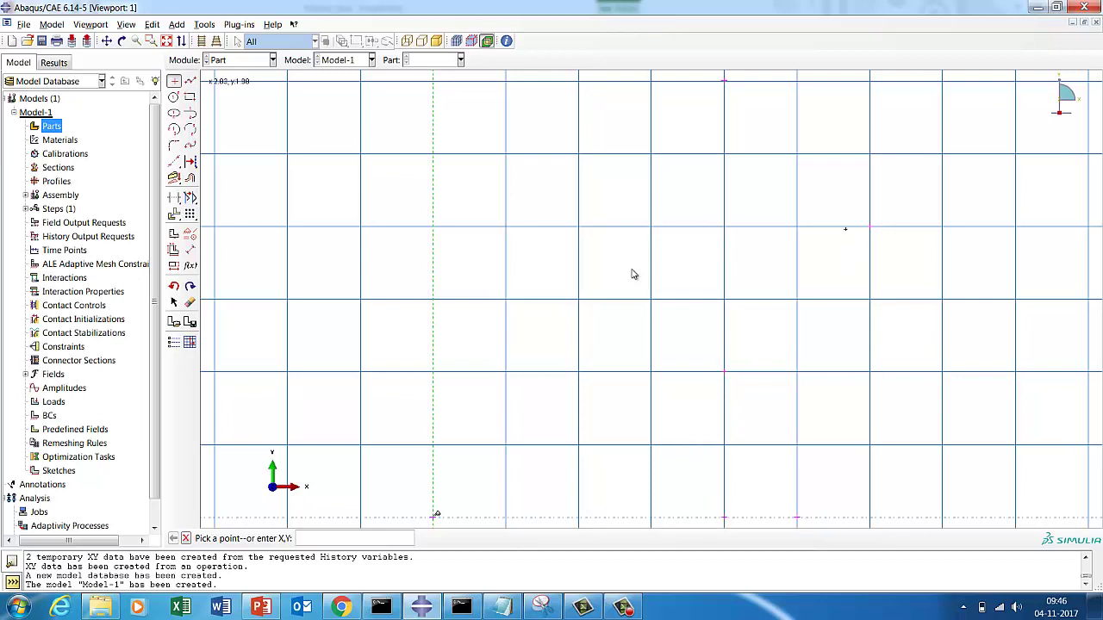
Draw connected lines through the points (2,0), (2,1), (3,2) and (2,3)
{"action": "left_click", "coordinate": [189, 80]}
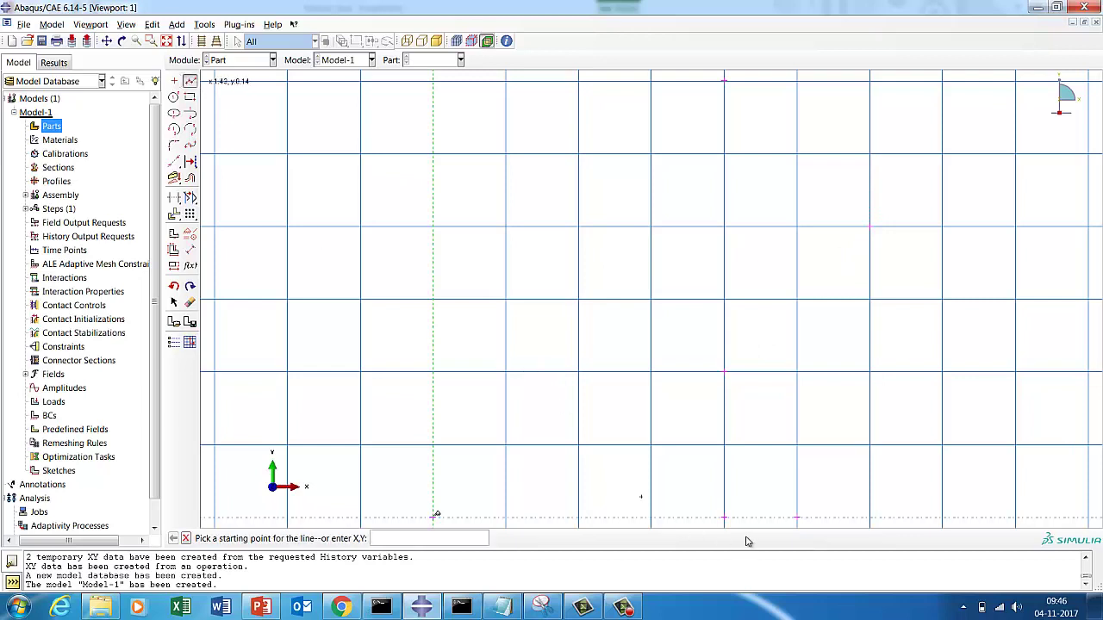
{"action": "left_click", "coordinate": [725, 517]}
{"action": "left_click", "coordinate": [725, 370]}
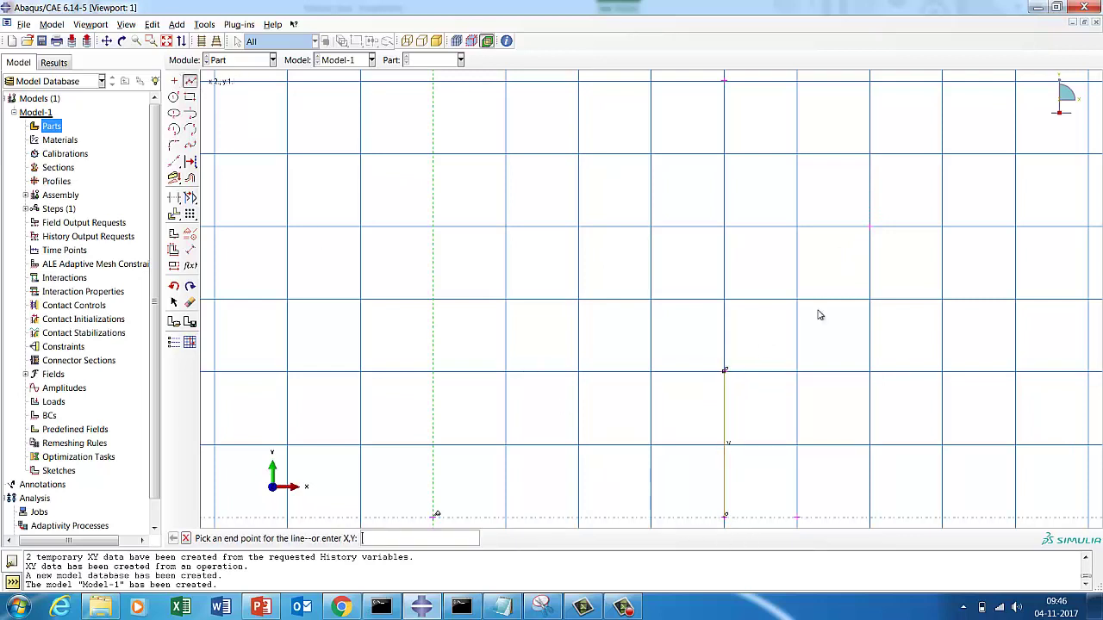
{"action": "left_click", "coordinate": [867, 226]}
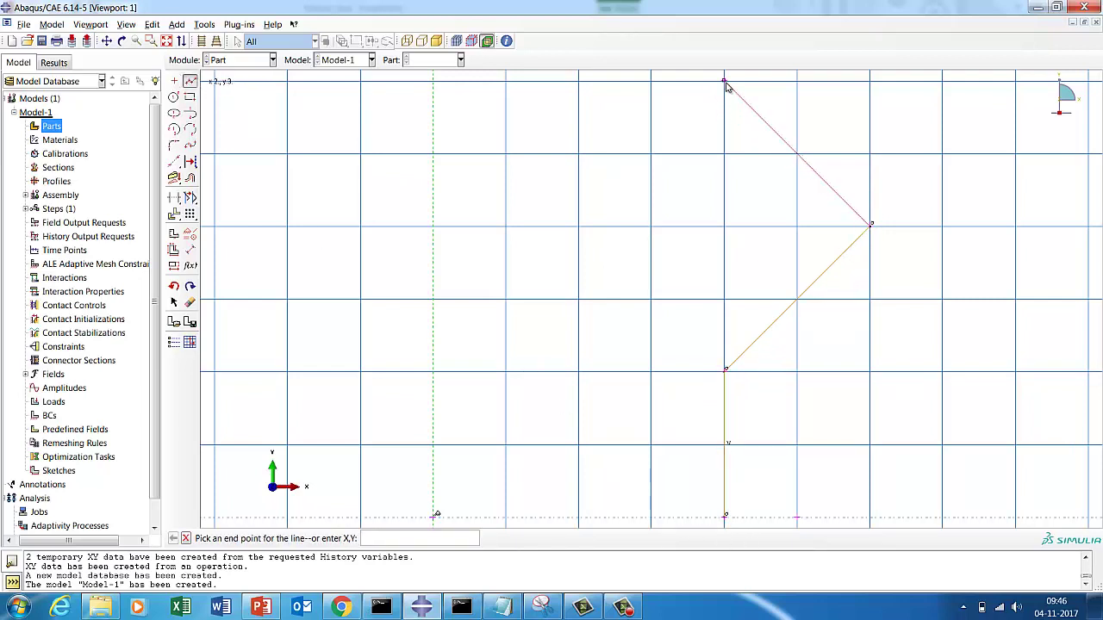
{"action": "left_click", "coordinate": [724, 81]}
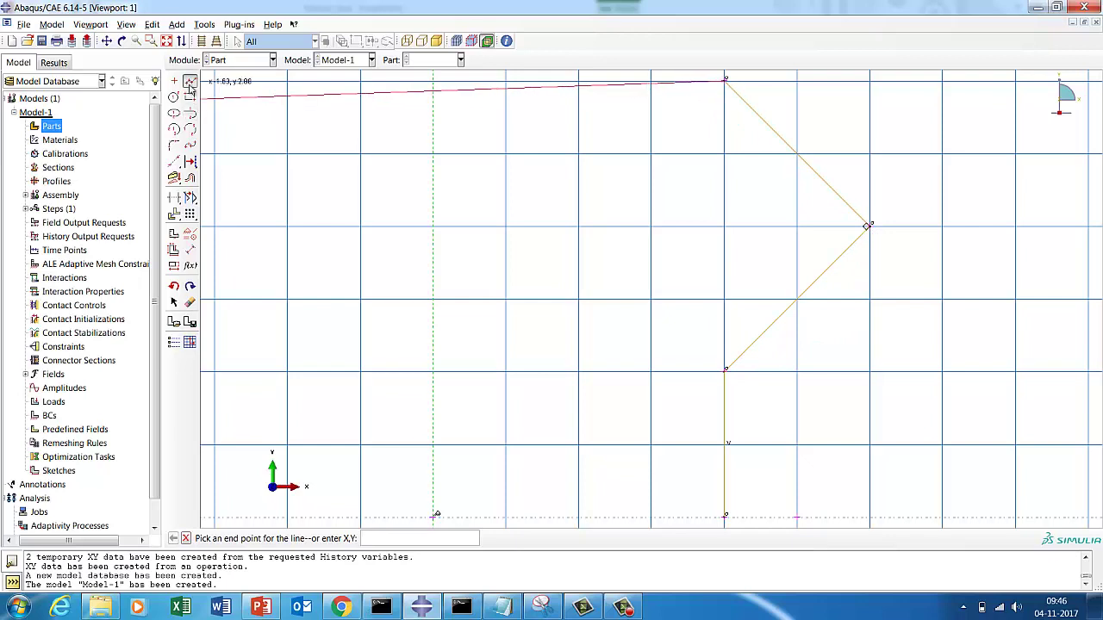
{"action": "left_click", "coordinate": [190, 81]}
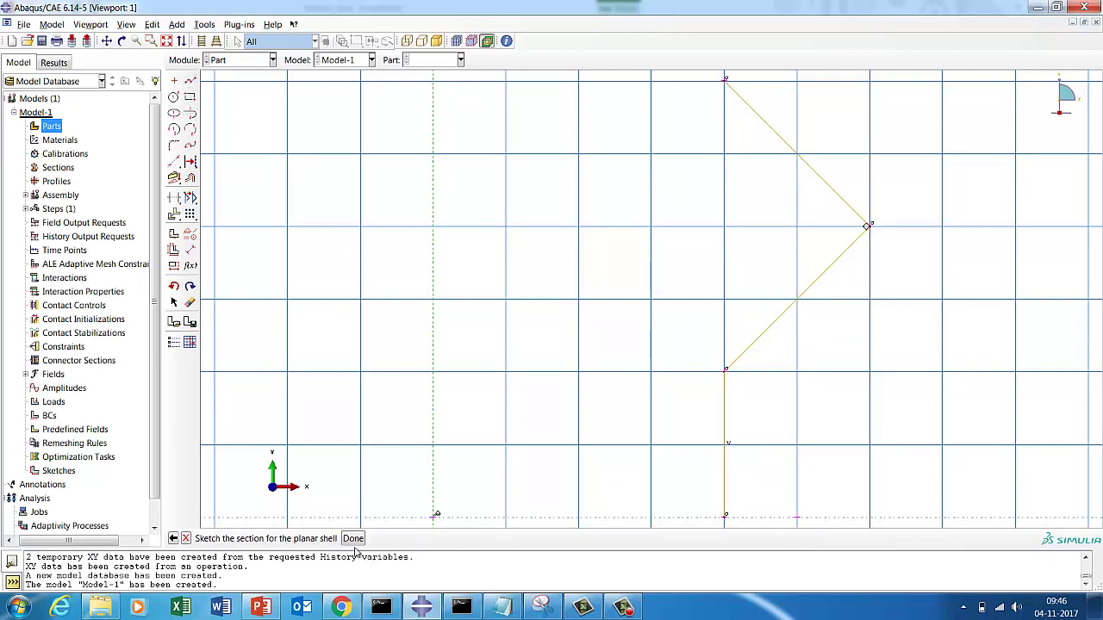
Add isolated sketch points at (2,5) and (3,4) above the existing profile lines
{"action": "left_click", "coordinate": [173, 81]}
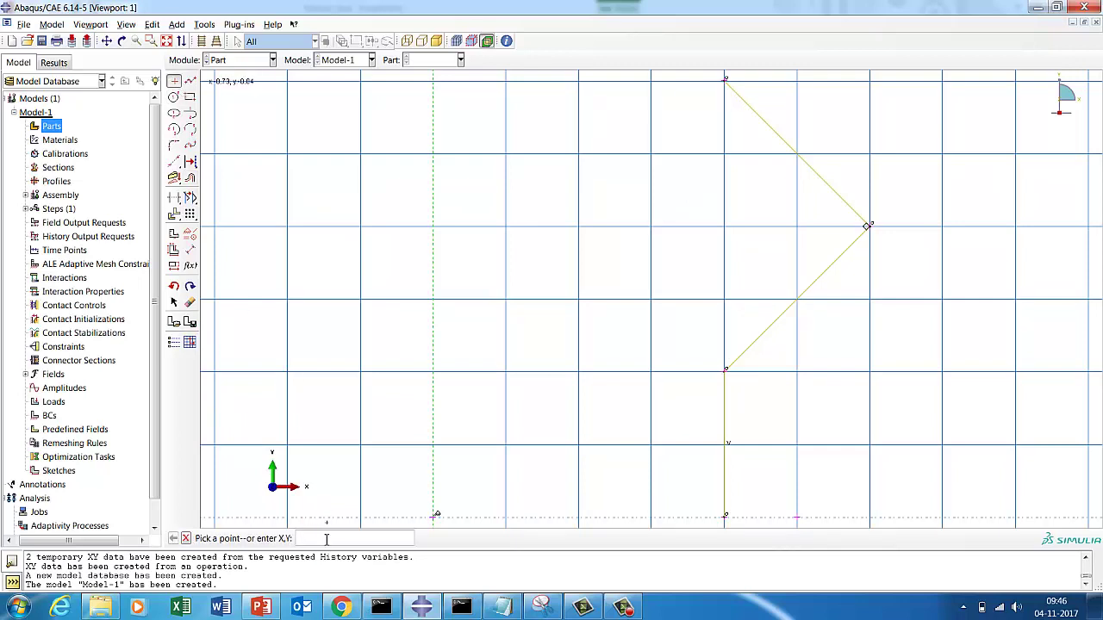
{"action": "type", "text": "2,5"}
{"action": "key", "text": "Return"}
{"action": "left_click", "coordinate": [169, 40]}
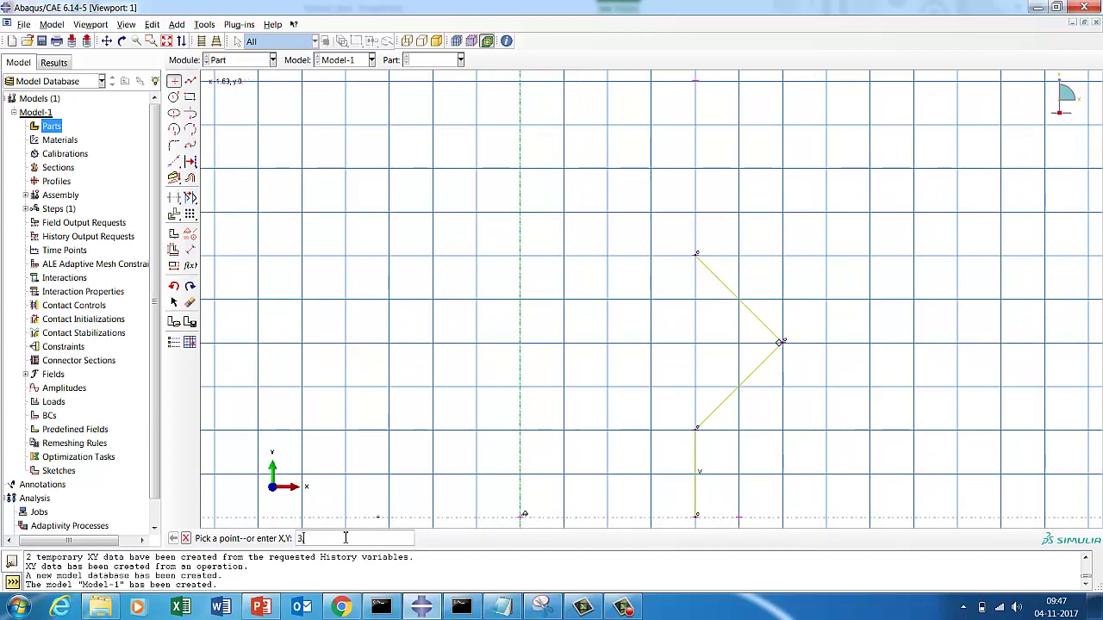
{"action": "key", "text": "Return"}
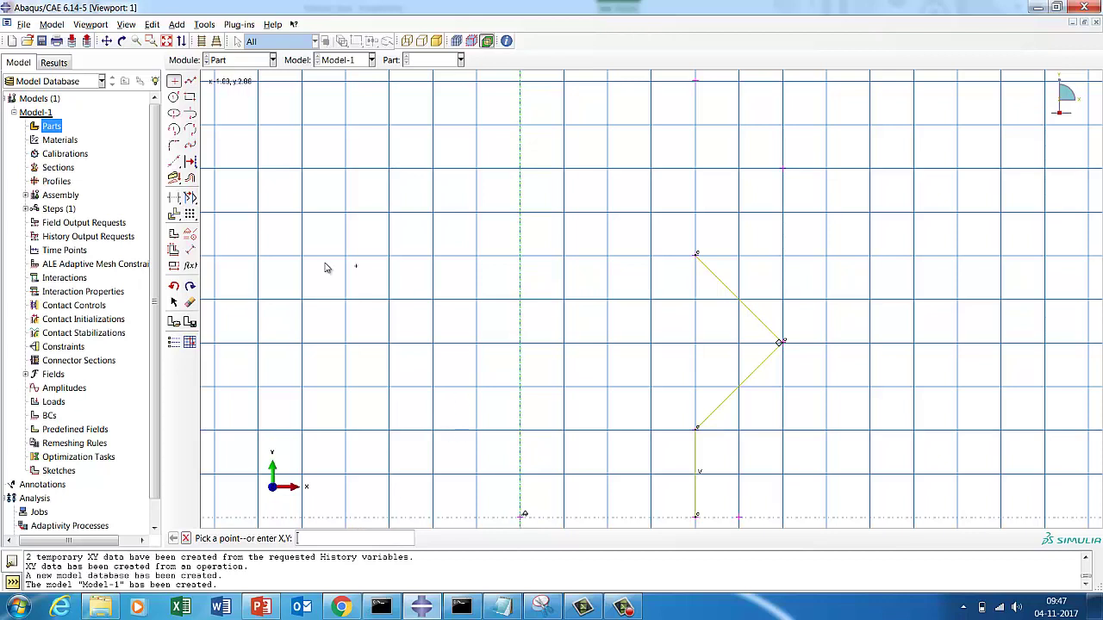
Draw connected lines from (2,3) through (3,4) to (2,5) to extend the inner seal profile
{"action": "left_click", "coordinate": [190, 80]}
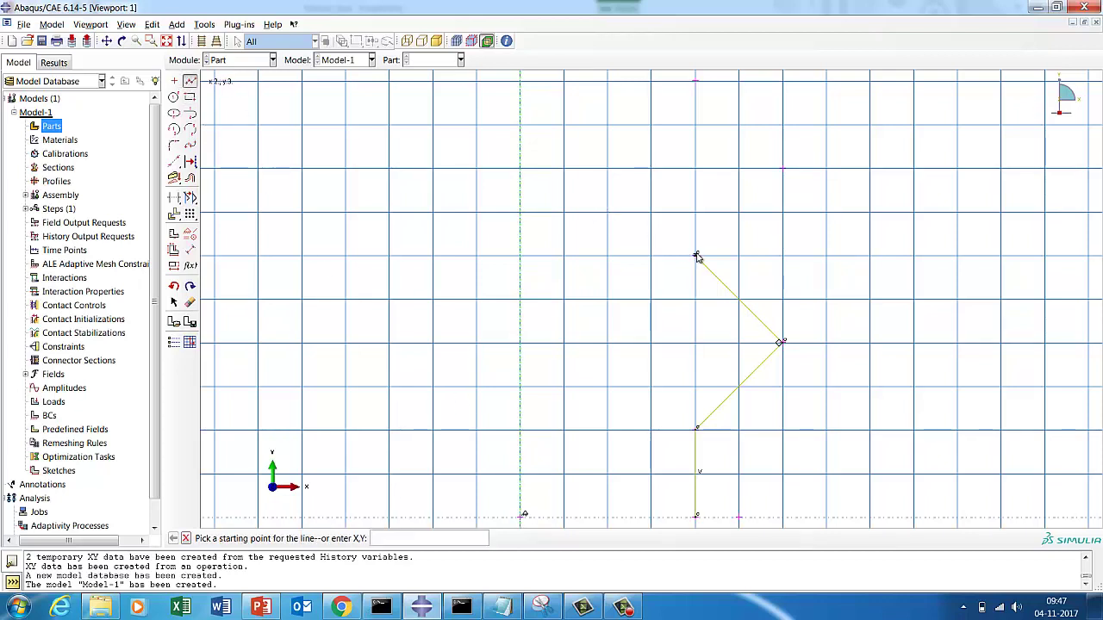
{"action": "left_click", "coordinate": [696, 255]}
{"action": "left_click", "coordinate": [783, 169]}
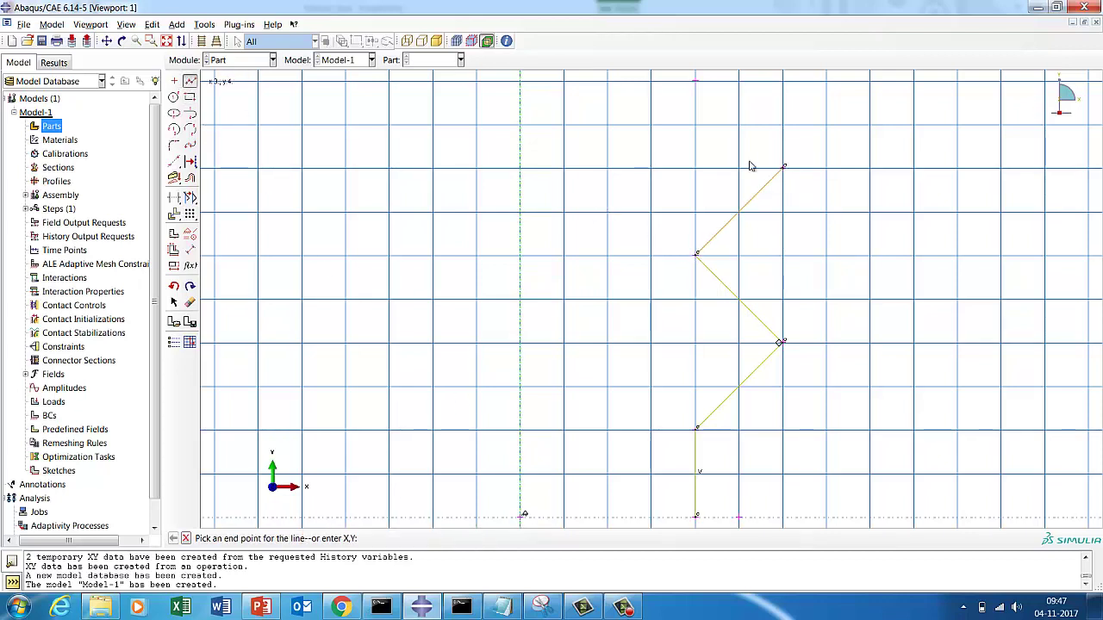
{"action": "left_click", "coordinate": [697, 82]}
{"action": "key", "text": "Escape"}
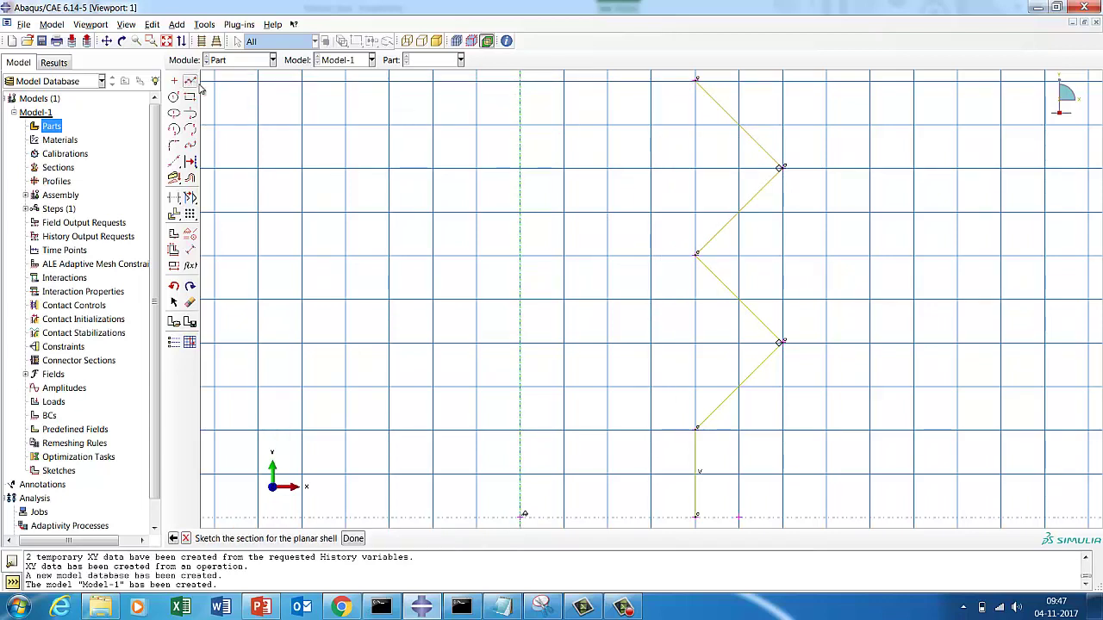
Add isolated sketch points at (3,7) and (3,6) above the inner profile
{"action": "left_click", "coordinate": [173, 81]}
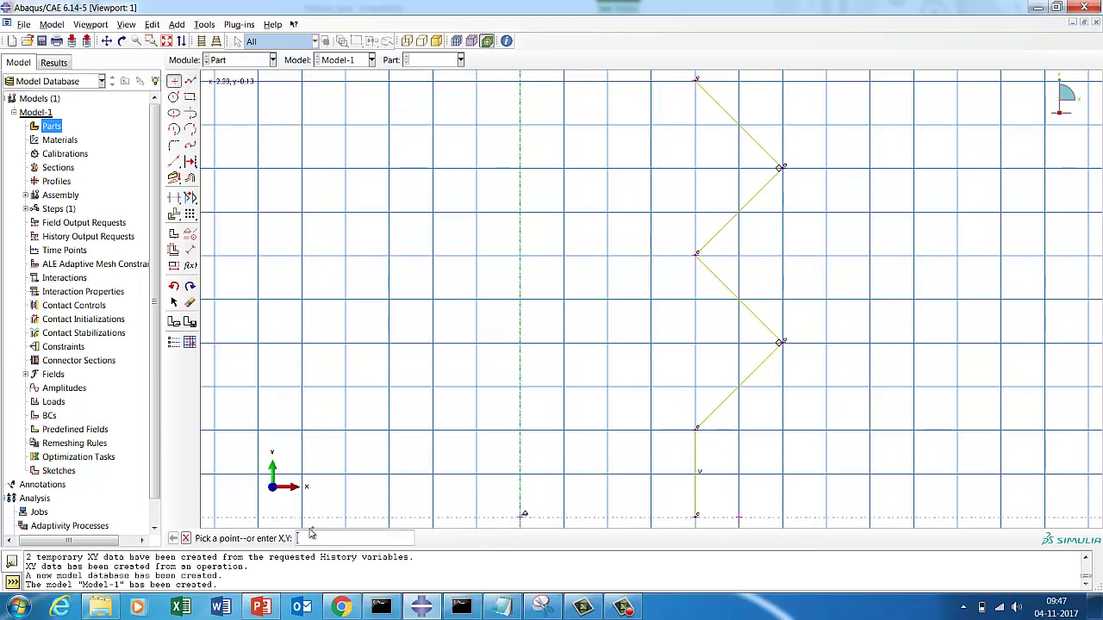
{"action": "type", "text": "3"}
{"action": "key", "text": "BackSpace"}
{"action": "left_click", "coordinate": [166, 41]}
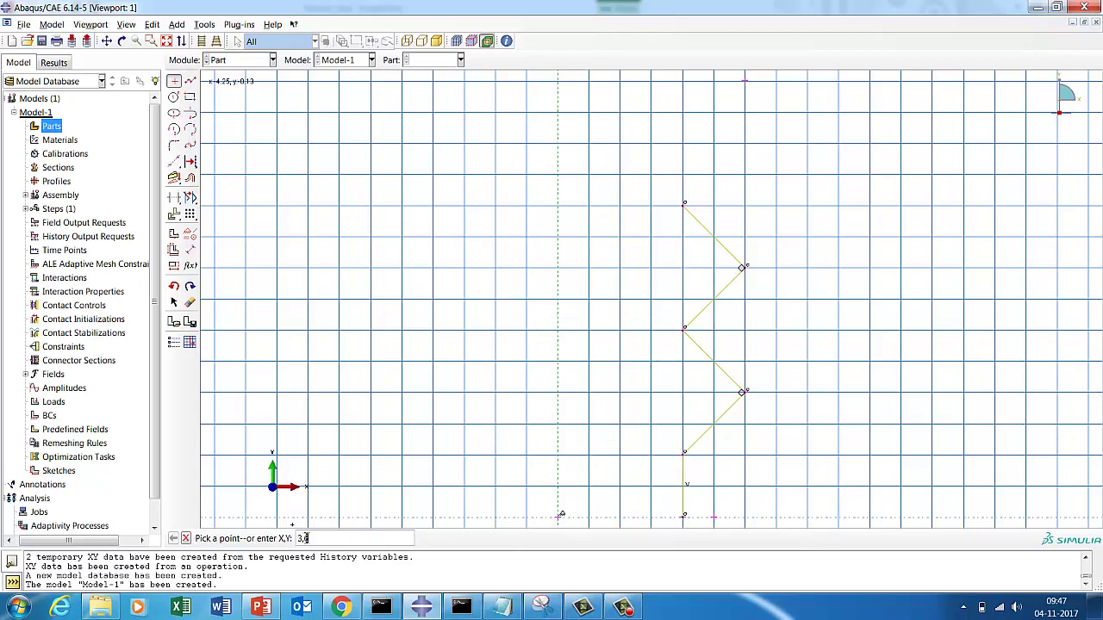
{"action": "key", "text": "BackSpace"}
{"action": "key", "text": "BackSpace"}
{"action": "key", "text": "BackSpace"}
Draw connected lines from (2,5) through (3,6) to (3,7) to complete the inner profile
{"action": "left_click", "coordinate": [190, 81]}
{"action": "left_click", "coordinate": [684, 204]}
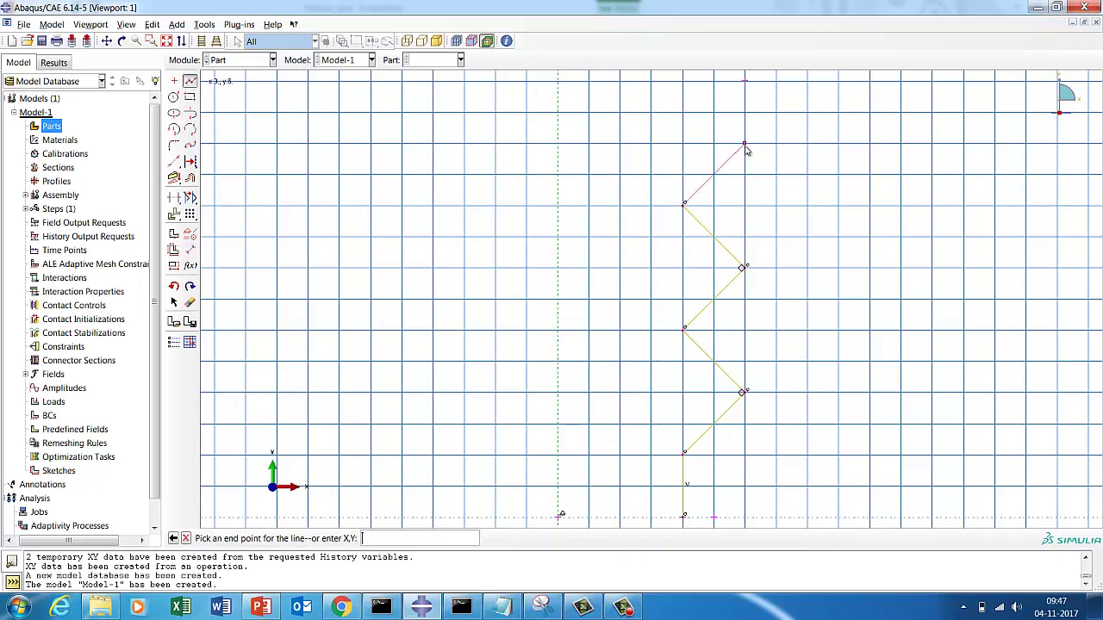
{"action": "left_click", "coordinate": [746, 141]}
{"action": "left_click", "coordinate": [746, 79]}
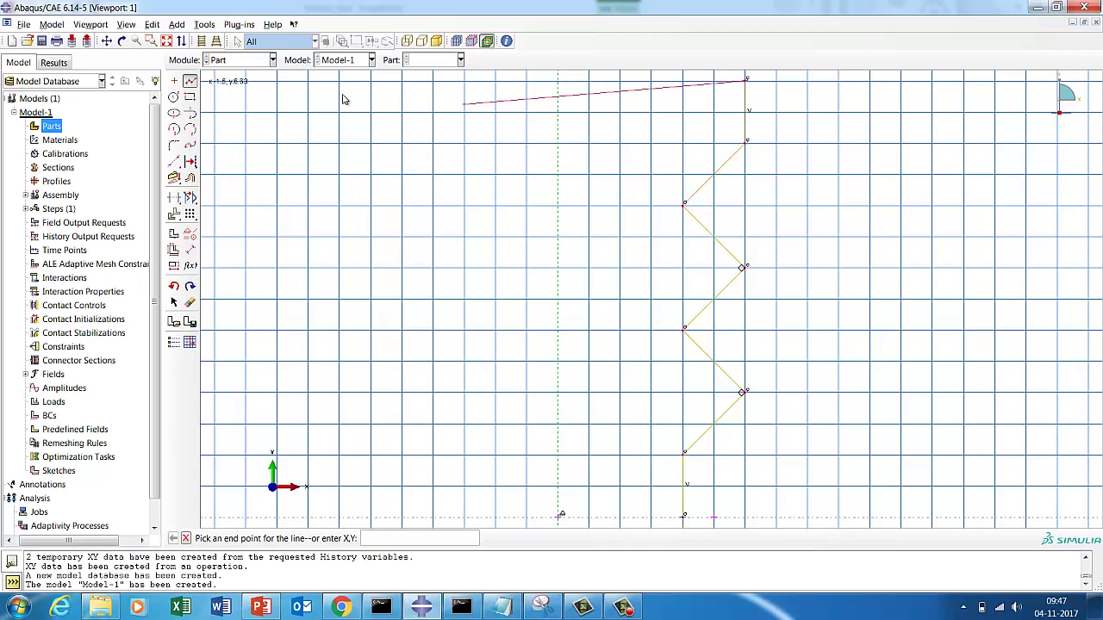
{"action": "key", "text": "Escape"}
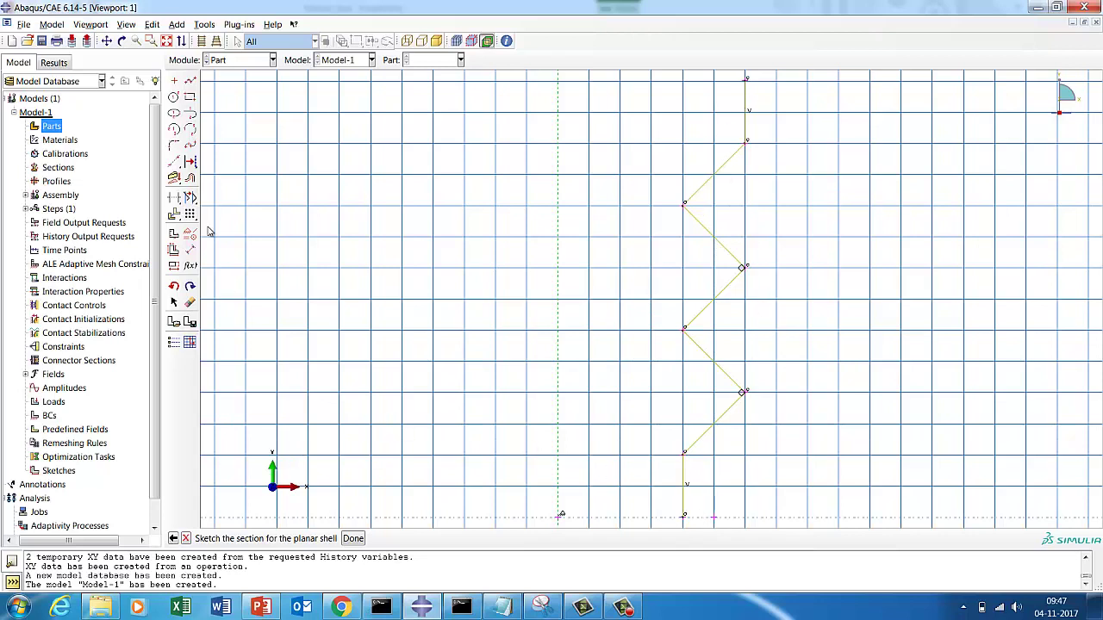
Add isolated sketch points at (2.4,0) and (2.4,1) for the outer seal profile
{"action": "left_click", "coordinate": [174, 81]}
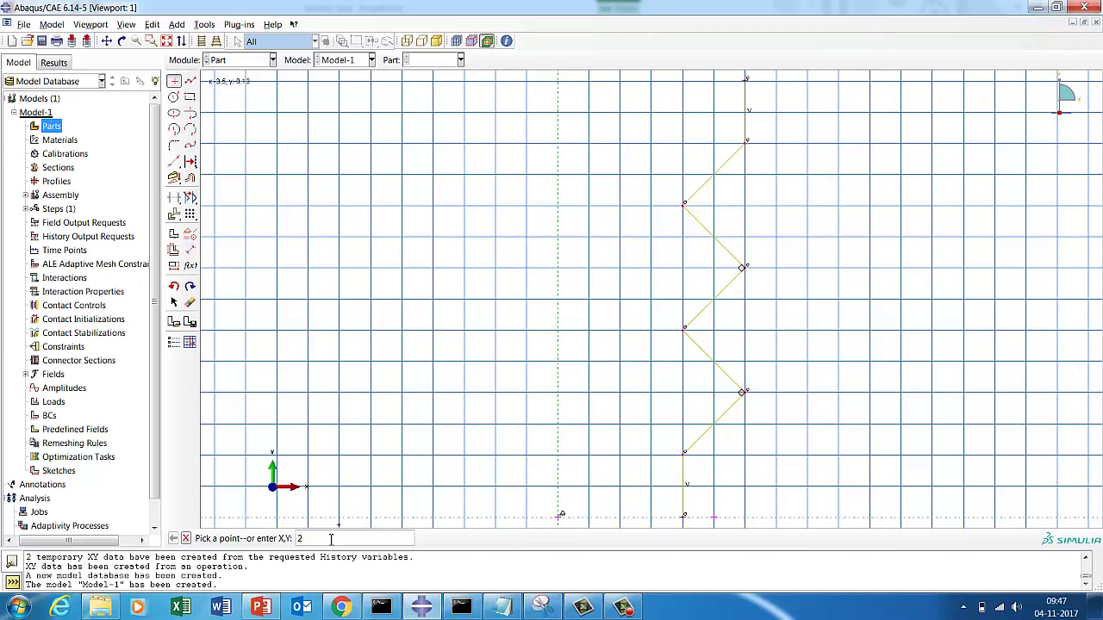
{"action": "key", "text": "BackSpace"}
{"action": "key", "text": "BackSpace"}
{"action": "key", "text": "BackSpace"}
{"action": "key", "text": "BackSpace"}
{"action": "key", "text": "BackSpace"}
{"action": "key", "text": "Return"}
{"action": "key", "text": "Return"}
Draw a vertical line from (2.4,0) to (2.4,1) to begin the outer profile
{"action": "left_click", "coordinate": [190, 81]}
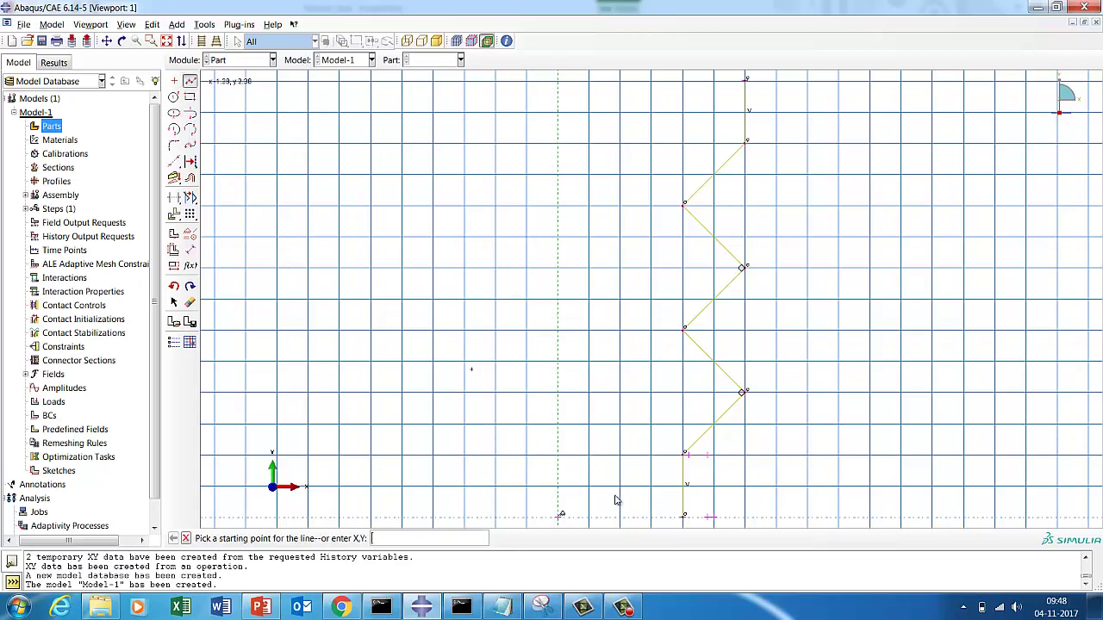
{"action": "left_click", "coordinate": [708, 517]}
{"action": "left_click", "coordinate": [708, 452]}
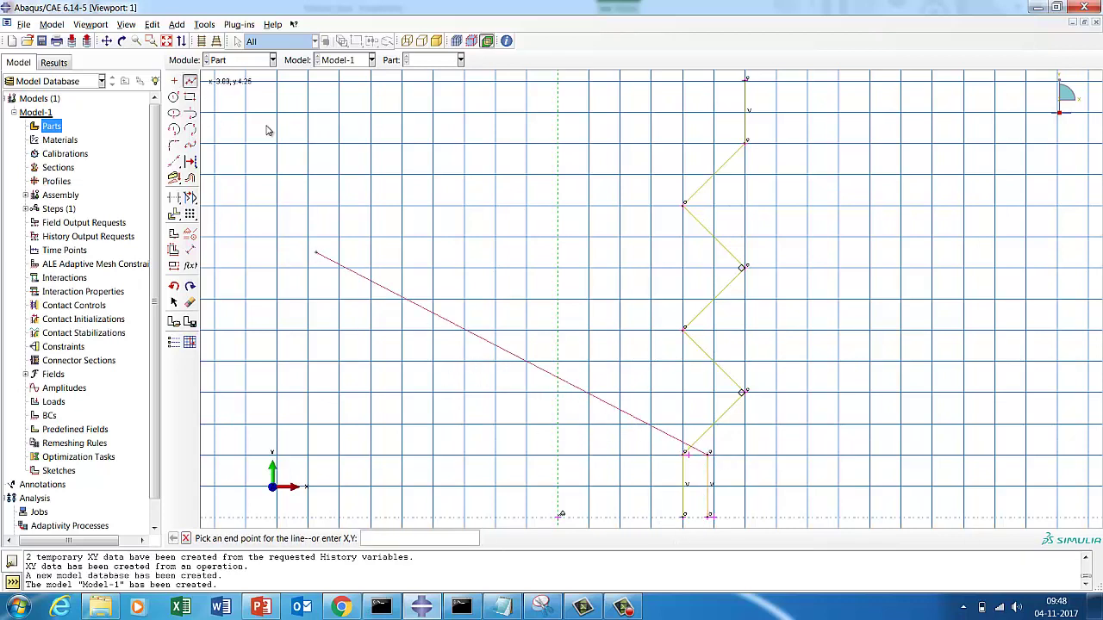
{"action": "left_click", "coordinate": [193, 82]}
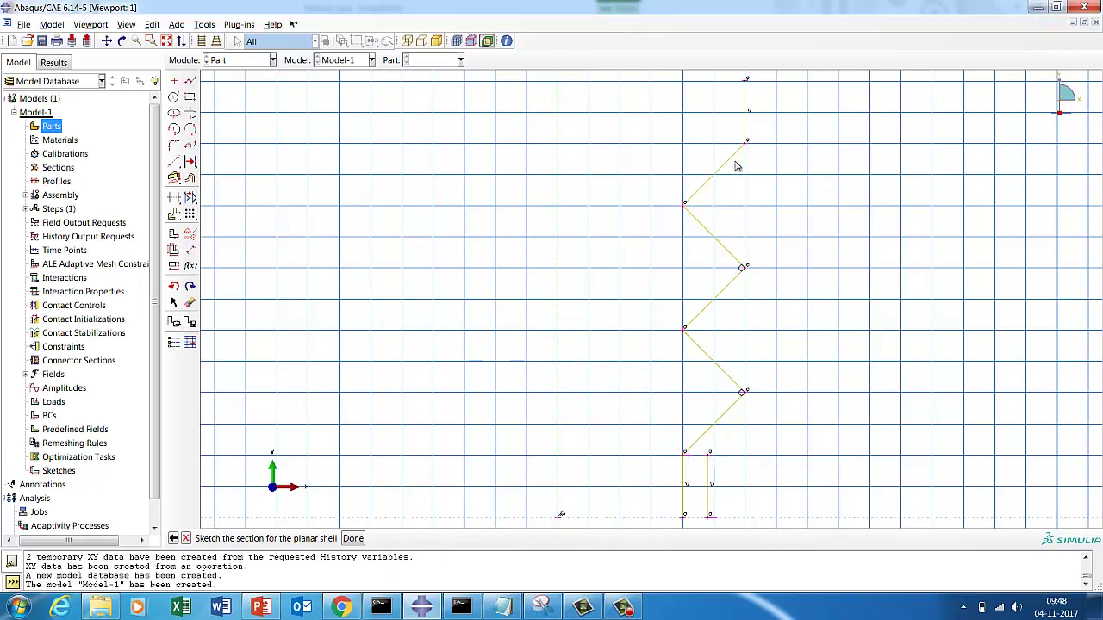
Add isolated sketch points at (3.4,2), (2.4,3) and (3.4,4) for the outer profile
{"action": "left_click", "coordinate": [174, 80]}
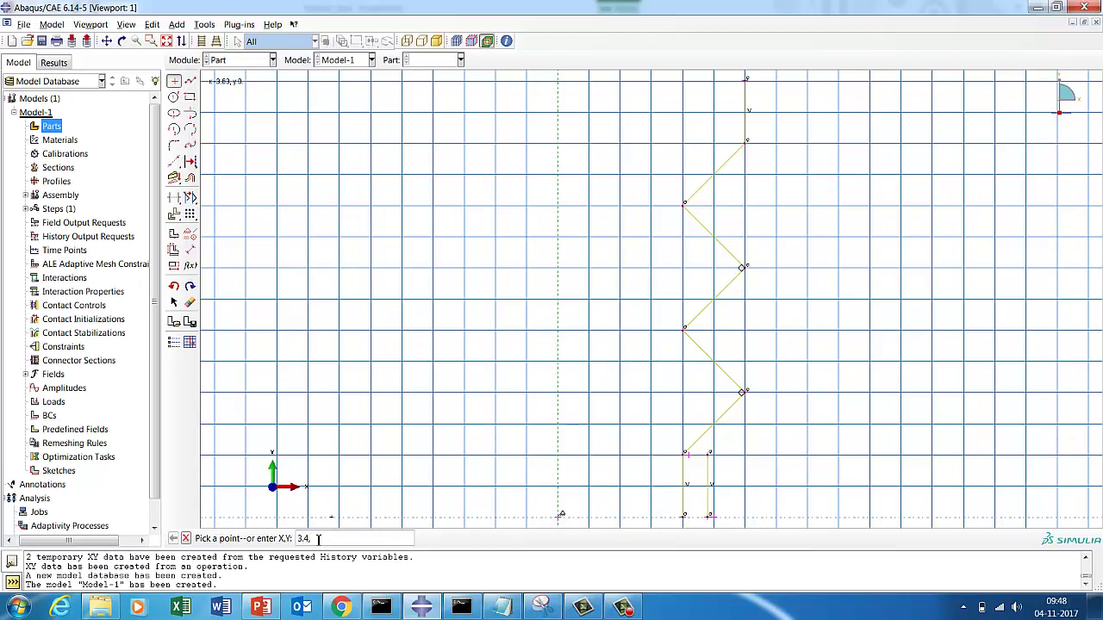
{"action": "key", "text": "Return"}
{"action": "type", "text": "2,4.3"}
{"action": "key", "text": "Return"}
{"action": "type", "text": "3,4.4"}
{"action": "key", "text": "Return"}
Draw connected lines through the outer profile points (2.4,1), (3.4,2), (2.4,3) and (3.4,4)
{"action": "left_click", "coordinate": [190, 80]}
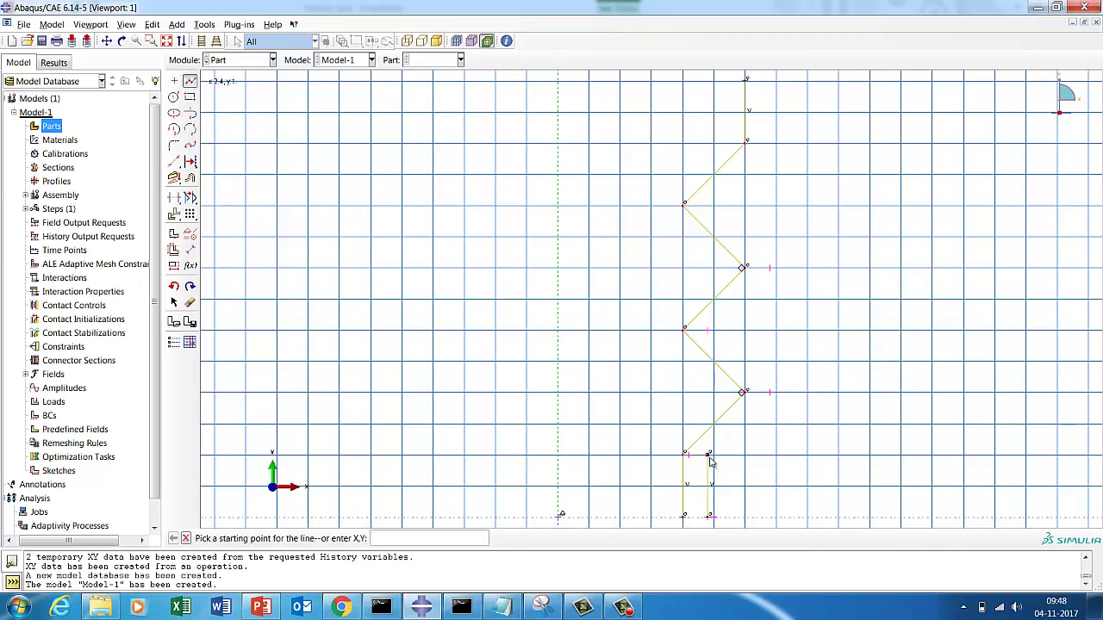
{"action": "left_click", "coordinate": [770, 392]}
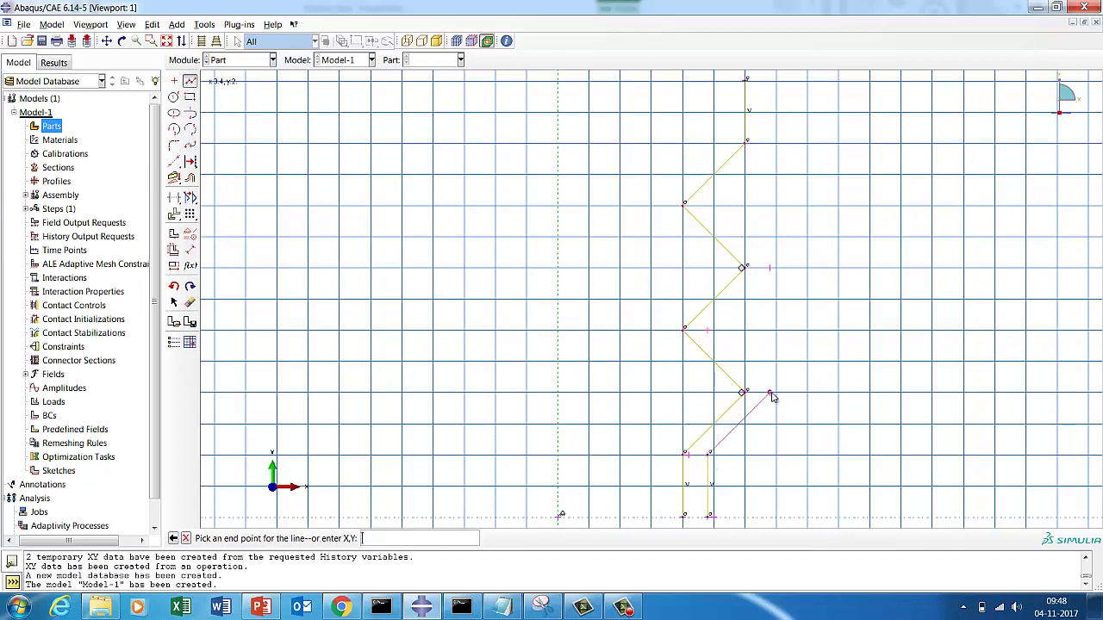
{"action": "left_click", "coordinate": [708, 328]}
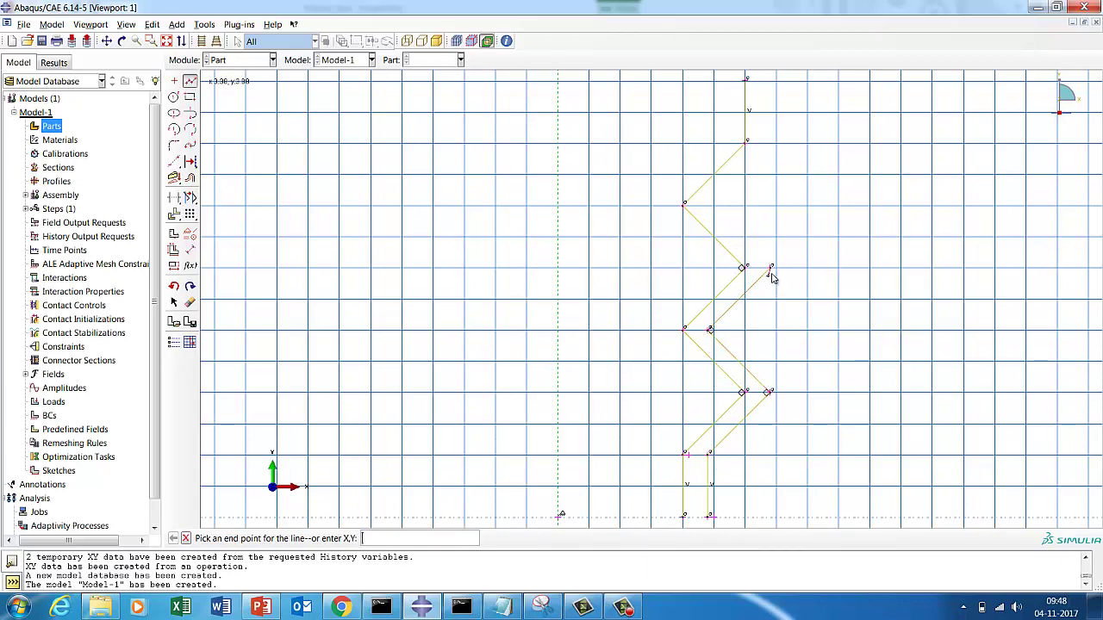
{"action": "left_click", "coordinate": [771, 267]}
{"action": "left_click", "coordinate": [190, 83]}
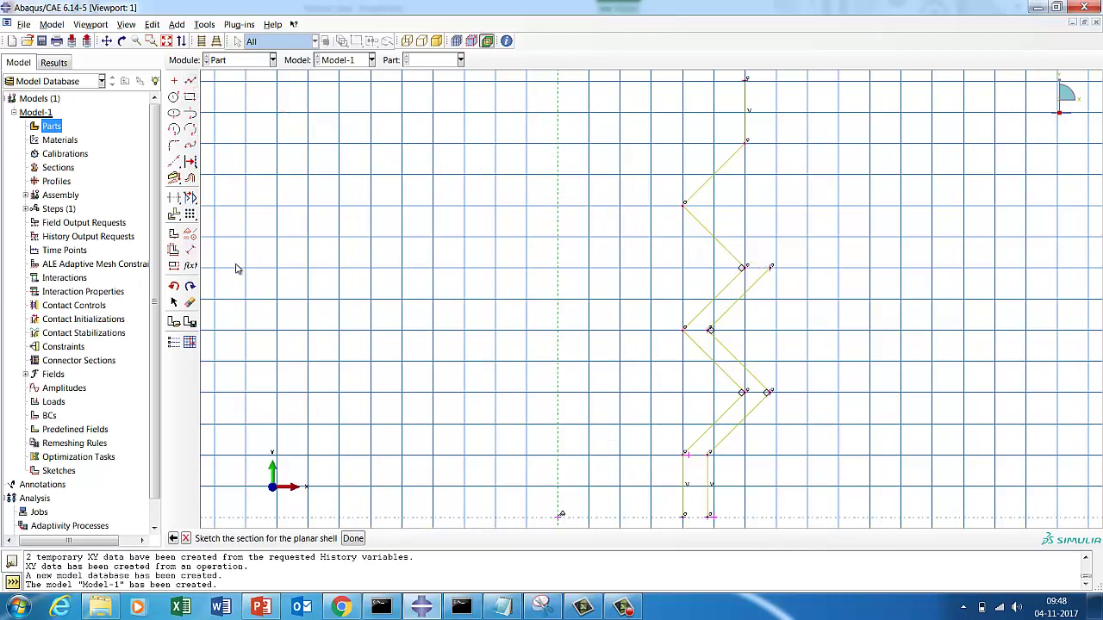
Add isolated sketch points at (2.4,5), (3.4,6) and (3.4,7) for the upper outer profile
{"action": "left_click", "coordinate": [175, 81]}
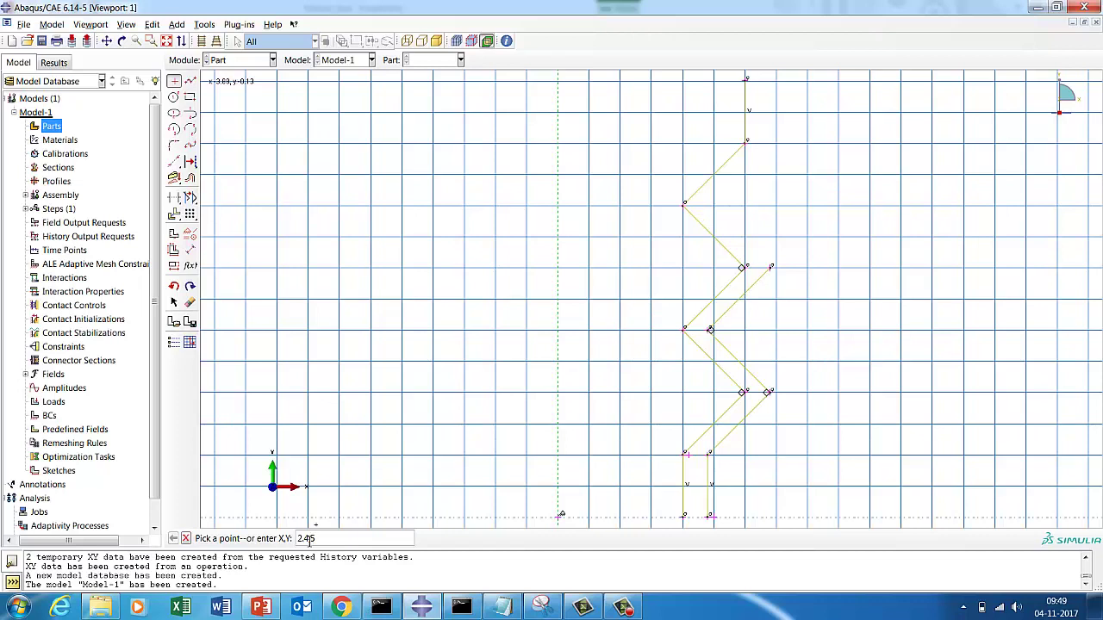
{"action": "key", "text": "Return"}
{"action": "key", "text": "Return"}
Draw connected lines from (3.4,4) through (2.4,5), (3.4,6) and (3.4,7), closing the upper end of the profile at (3,7)
{"action": "left_click", "coordinate": [191, 81]}
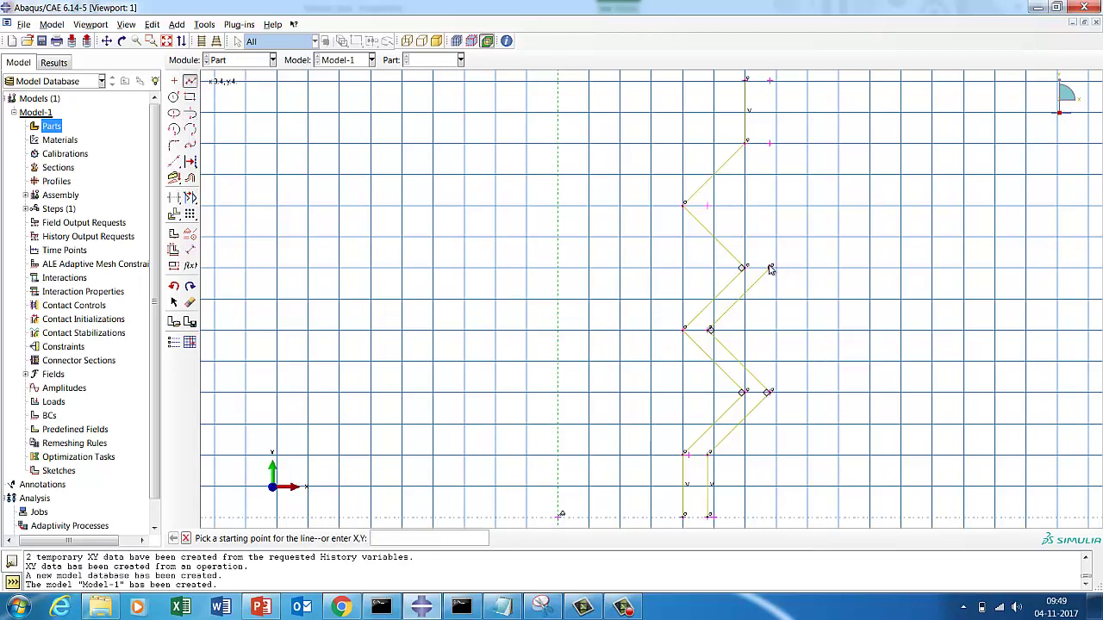
{"action": "left_click", "coordinate": [709, 205]}
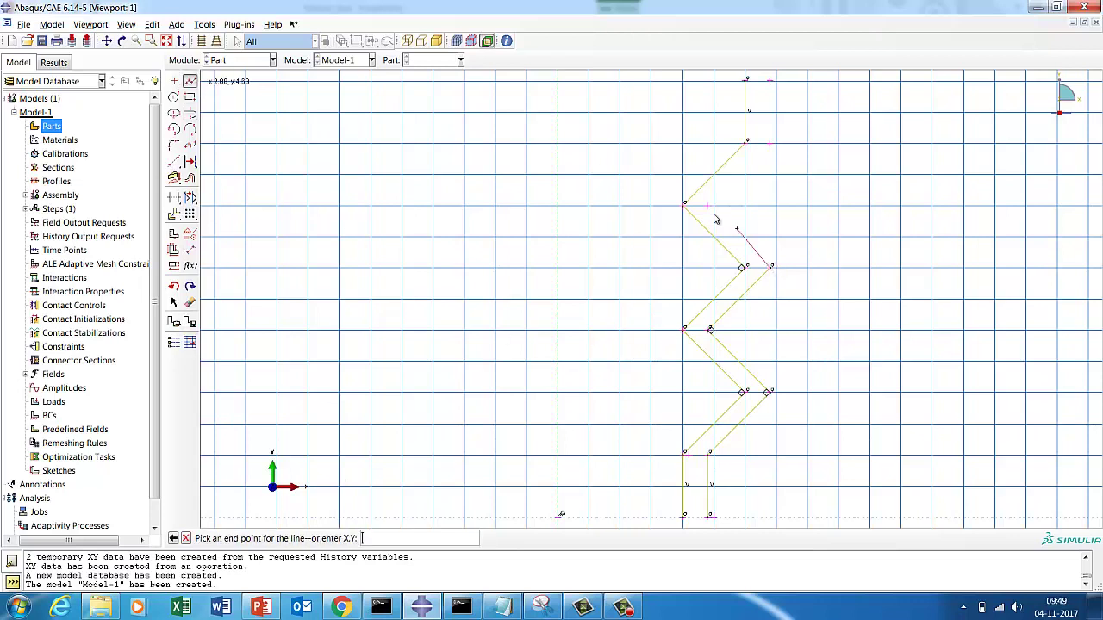
{"action": "left_click", "coordinate": [771, 143]}
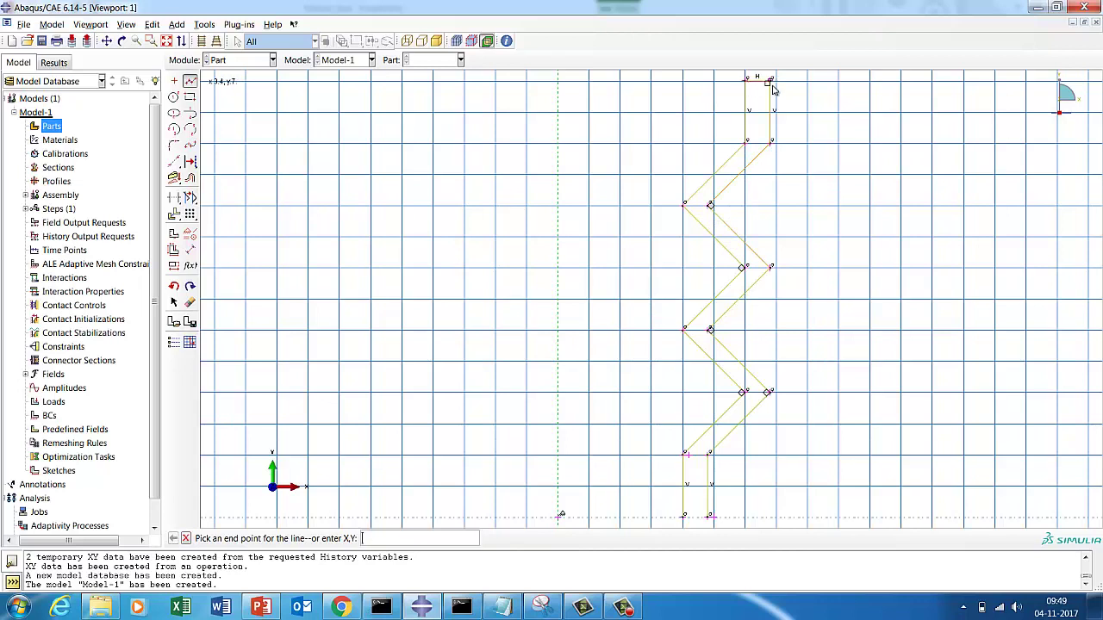
{"action": "left_click", "coordinate": [772, 87]}
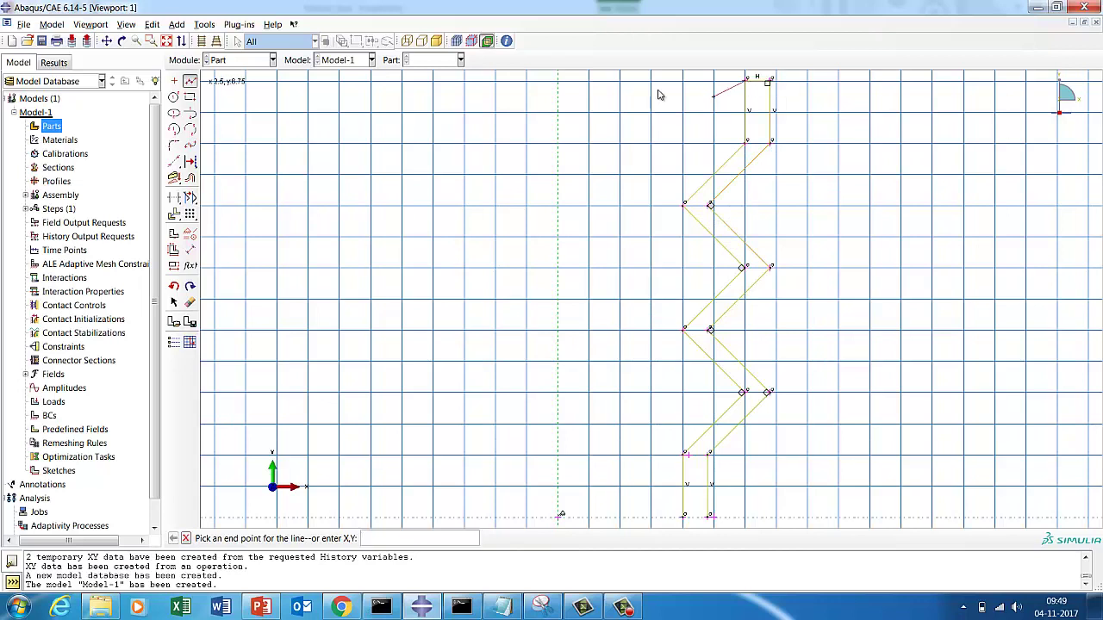
{"action": "left_click", "coordinate": [191, 81]}
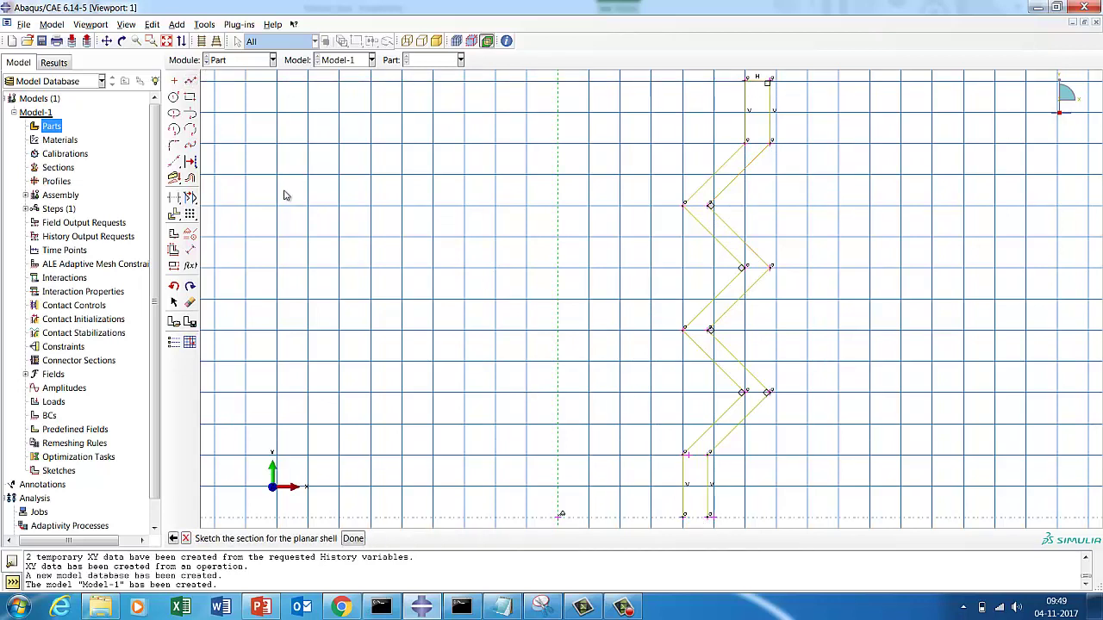
Close the lower end of the seal profile with a horizontal line between (2,0) and (2.4,0)
{"action": "left_click", "coordinate": [191, 81]}
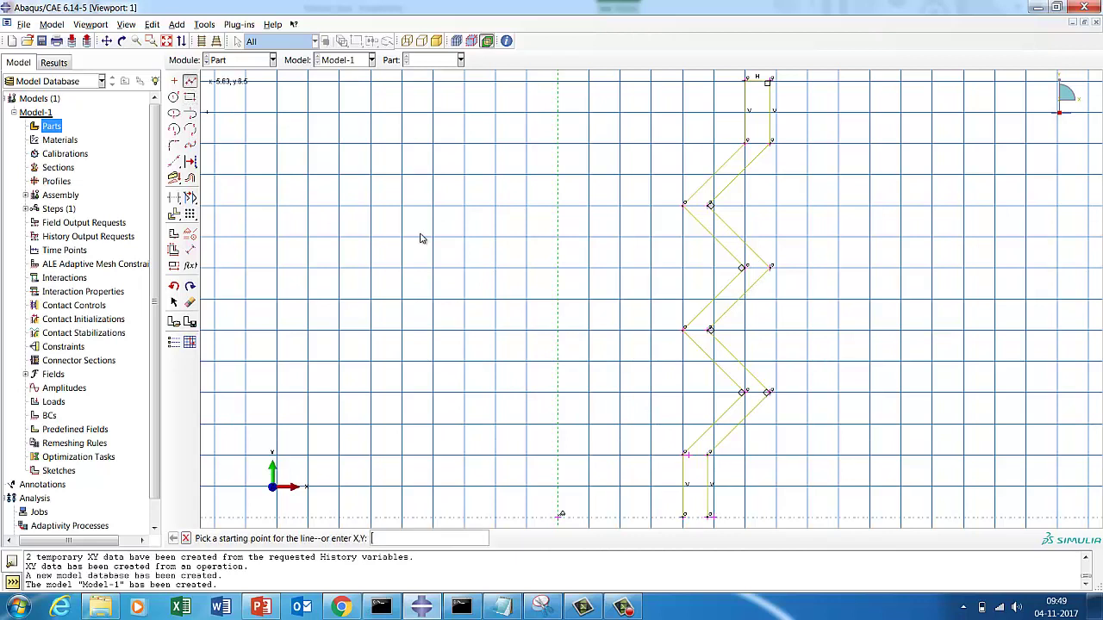
{"action": "left_click", "coordinate": [709, 515]}
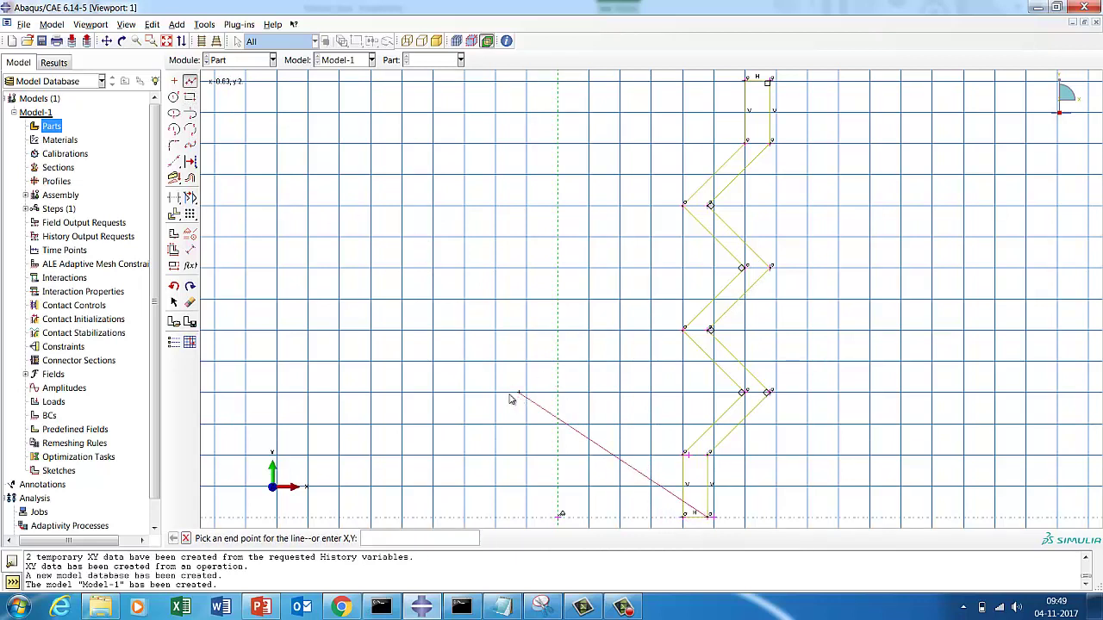
{"action": "left_click", "coordinate": [191, 81]}
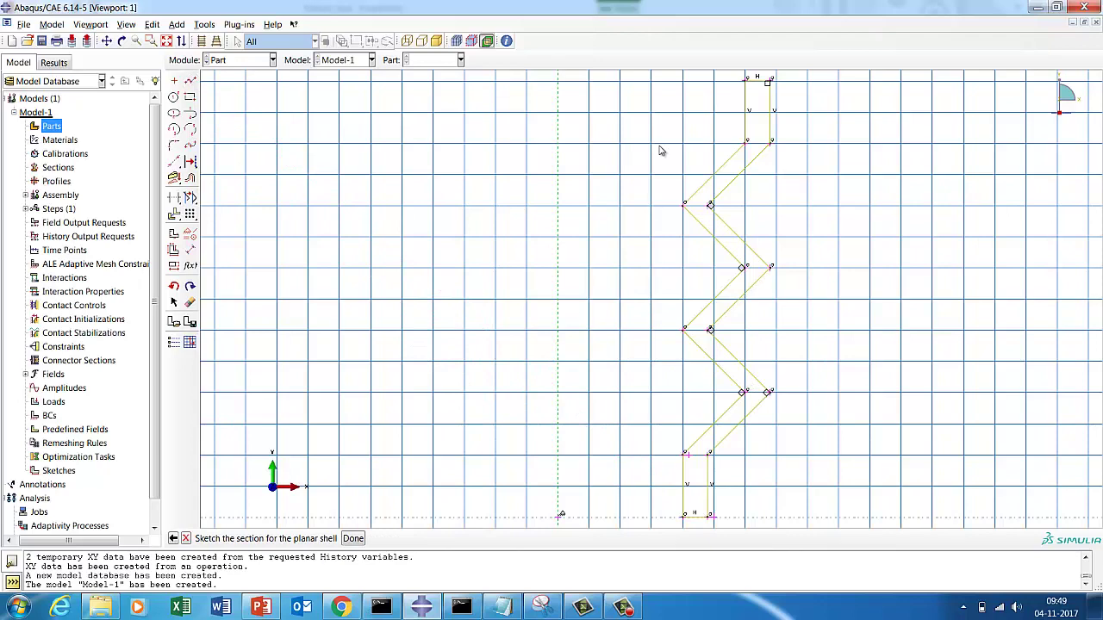
Check the fillet radius on the Rubber Seal Geometry slide in PowerPoint, and return to Abaqus/CAE
{"action": "left_click", "coordinate": [263, 609]}
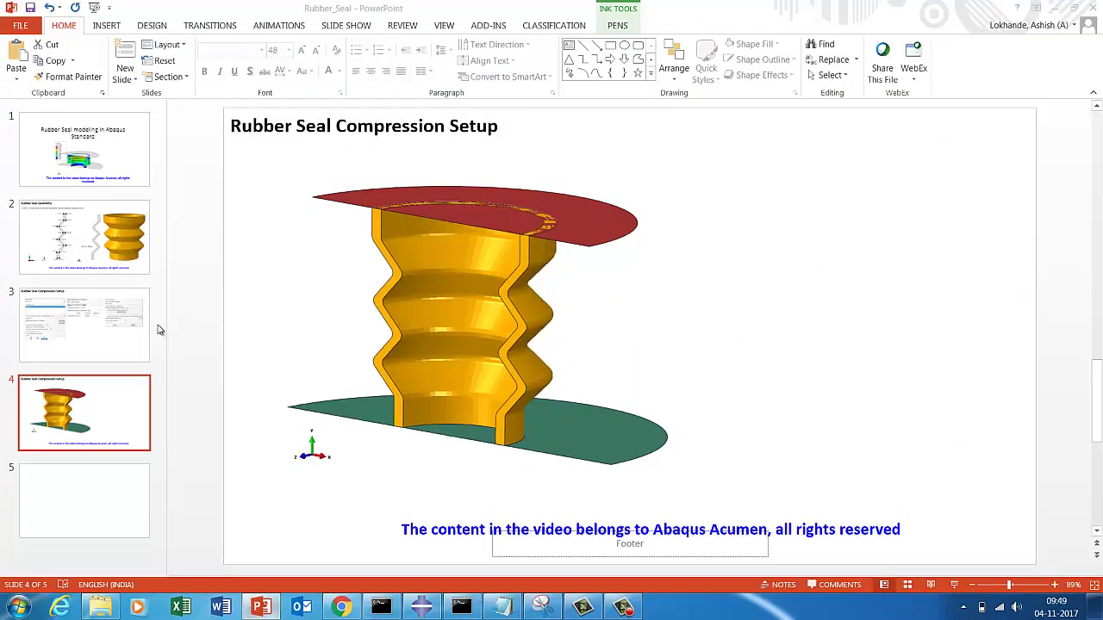
{"action": "left_click", "coordinate": [114, 251]}
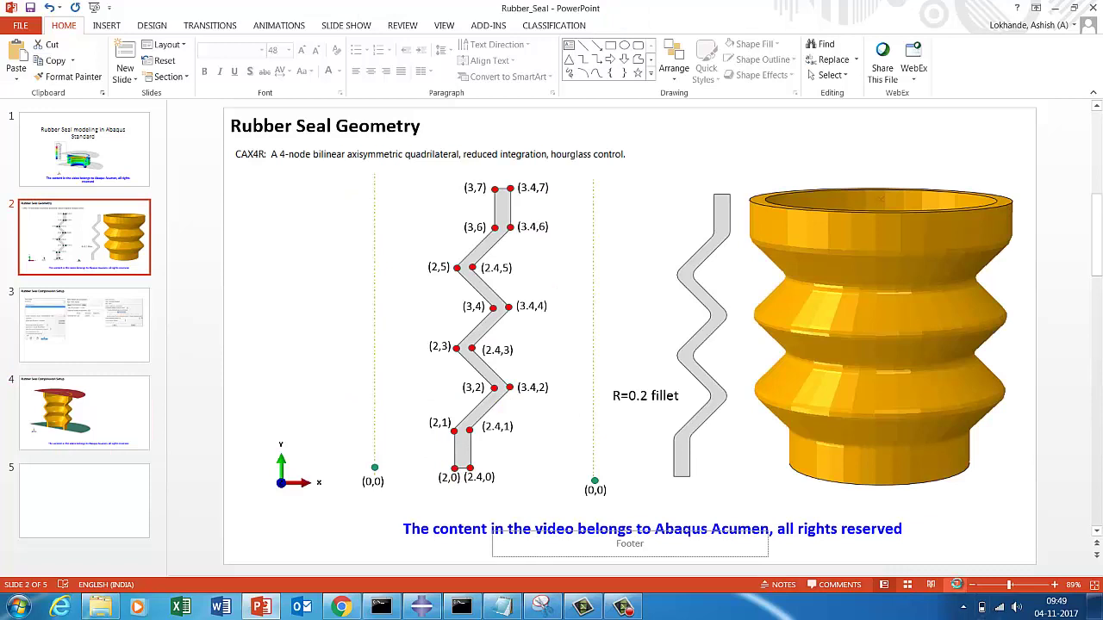
{"action": "left_click", "coordinate": [956, 586]}
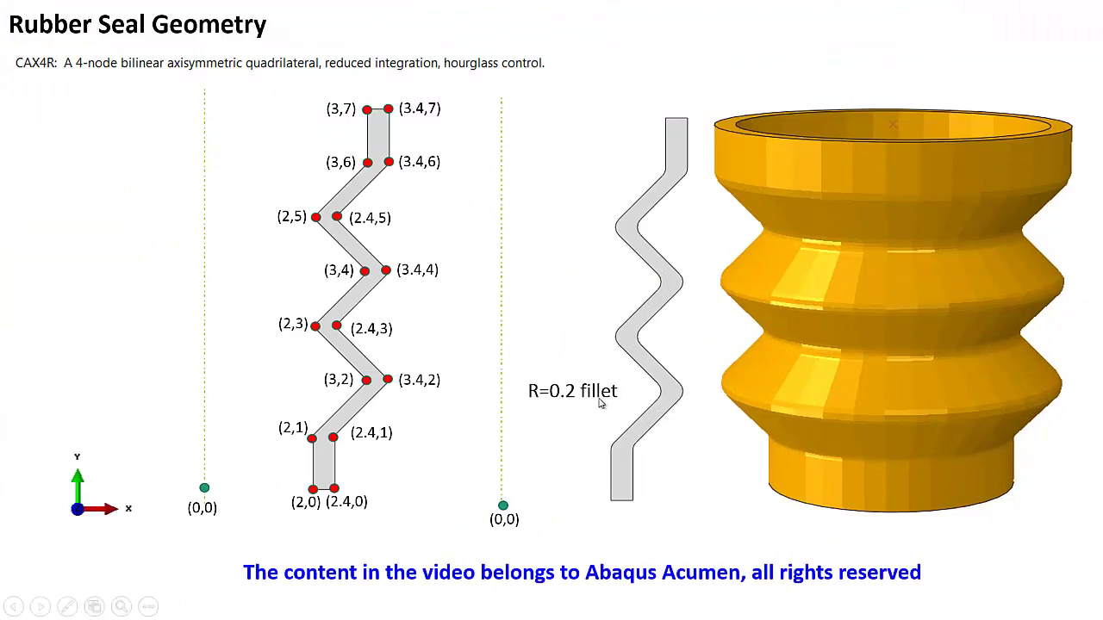
{"action": "key", "text": "Escape"}
{"action": "left_click", "coordinate": [421, 607]}
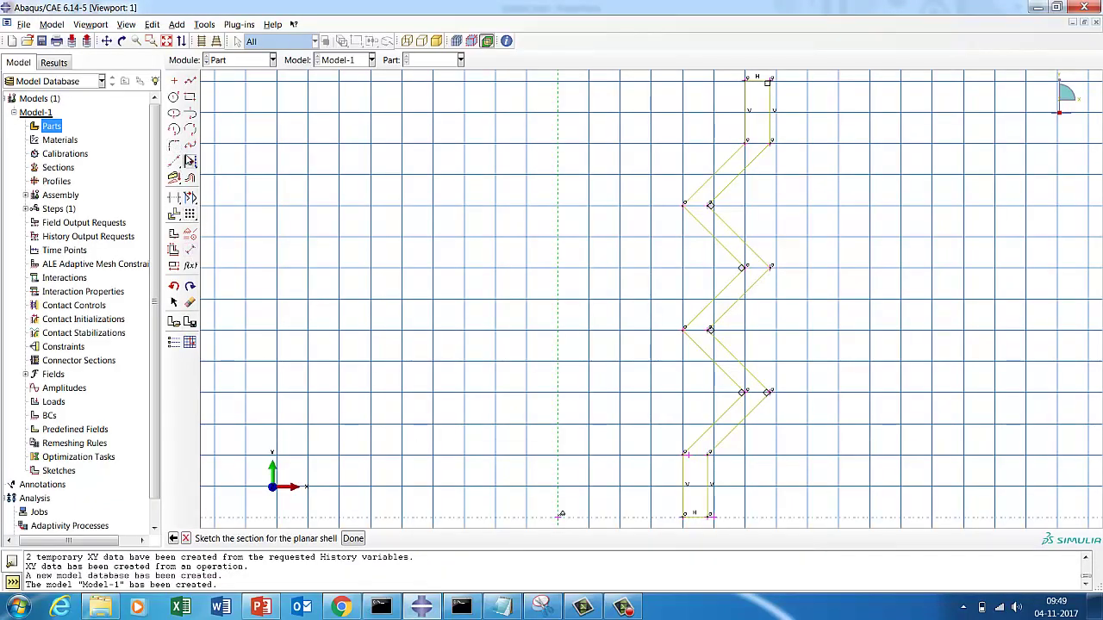
Fillet the inner profile corners at (2,1), (3,2), (2,3), (3,4), (2,5) and (3,6) with a 0.2 radius
{"action": "left_click", "coordinate": [173, 146]}
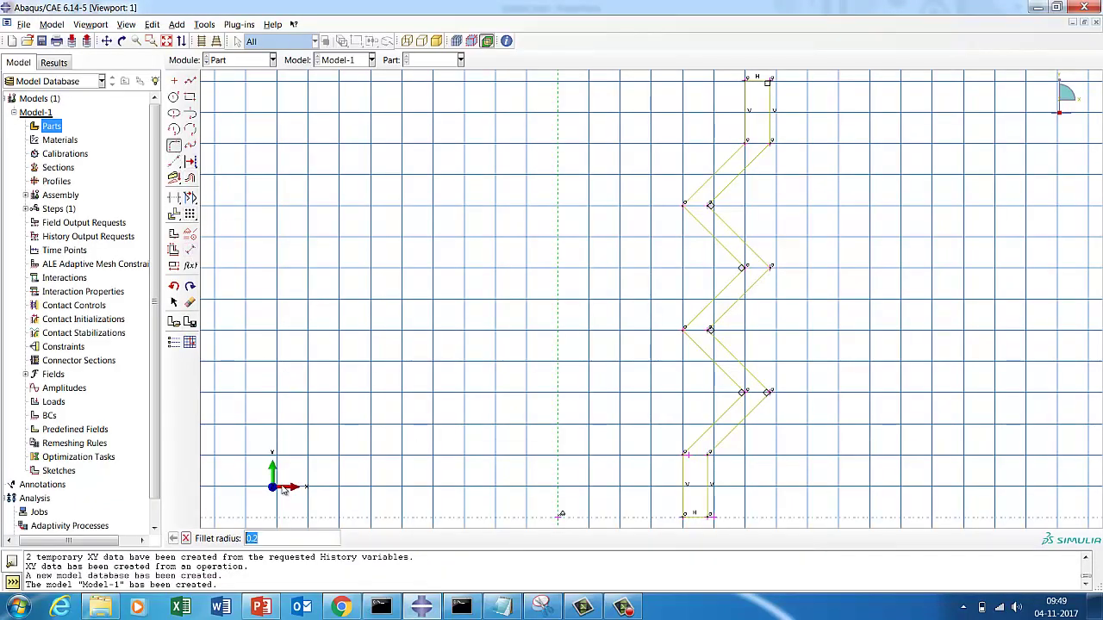
{"action": "key", "text": "Return"}
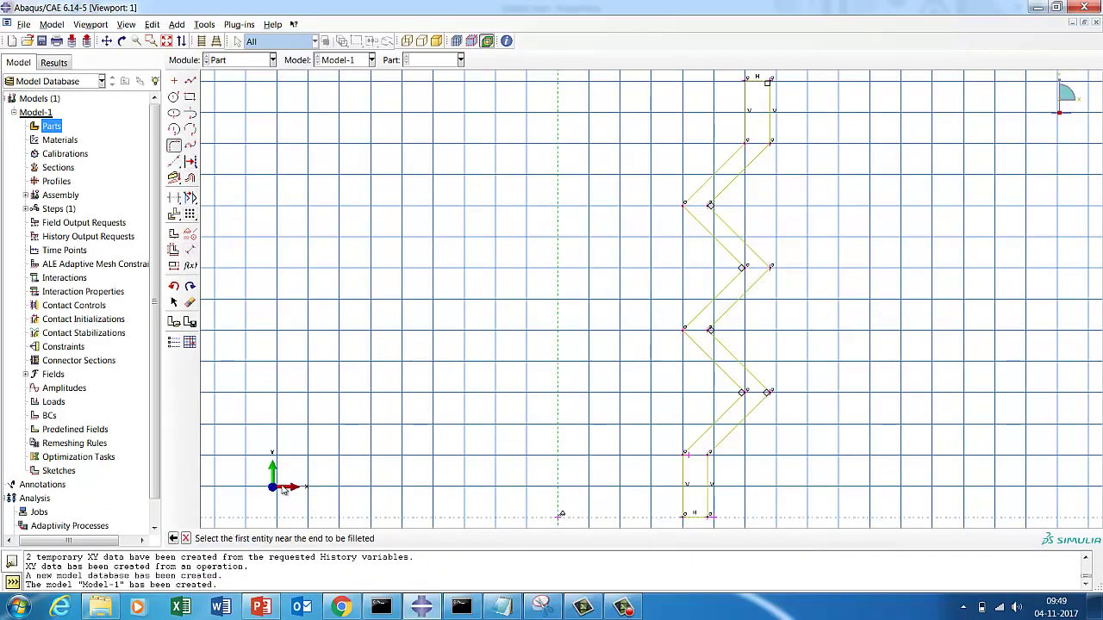
{"action": "left_click", "coordinate": [686, 469]}
{"action": "left_click", "coordinate": [720, 417]}
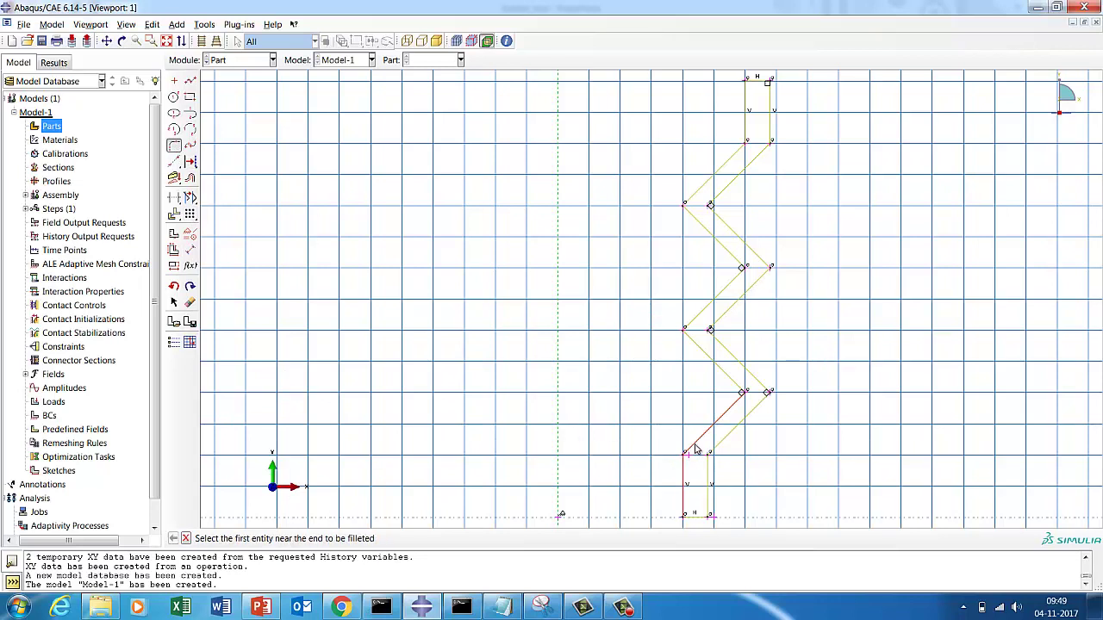
{"action": "left_click", "coordinate": [733, 401]}
{"action": "left_click", "coordinate": [698, 351]}
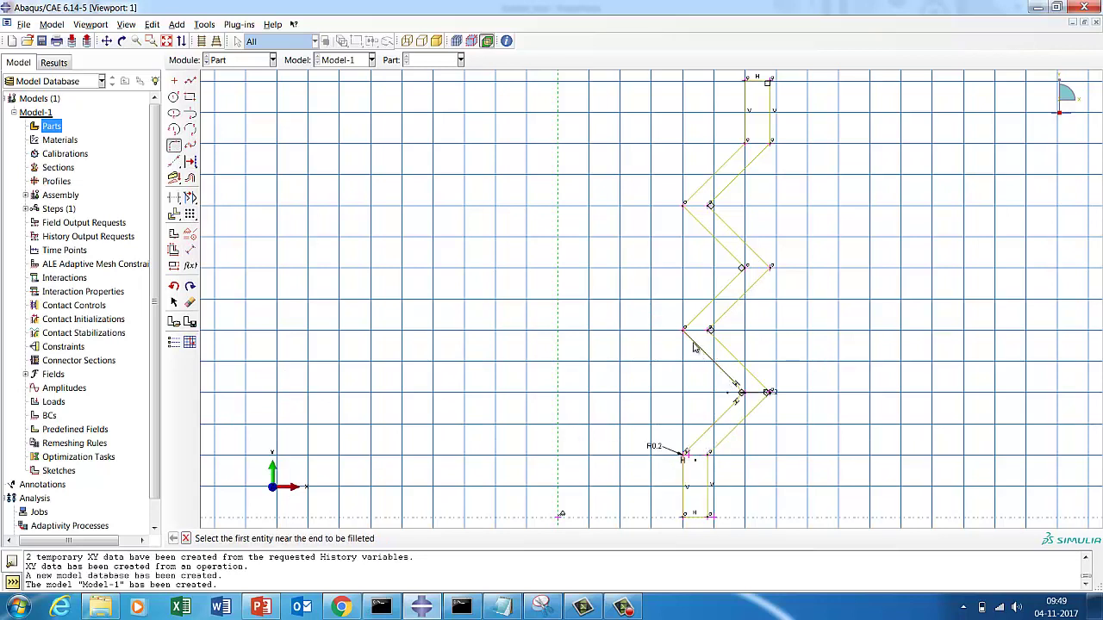
{"action": "left_click", "coordinate": [695, 347]}
{"action": "left_click", "coordinate": [708, 303]}
{"action": "left_click", "coordinate": [734, 270]}
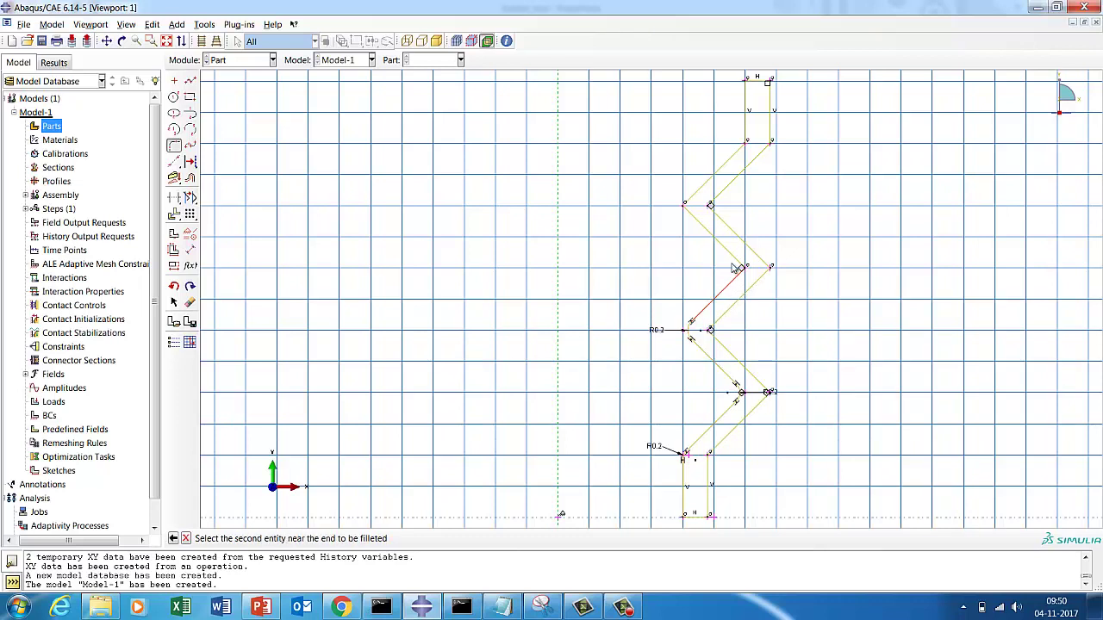
{"action": "left_click", "coordinate": [717, 250]}
{"action": "left_click", "coordinate": [692, 212]}
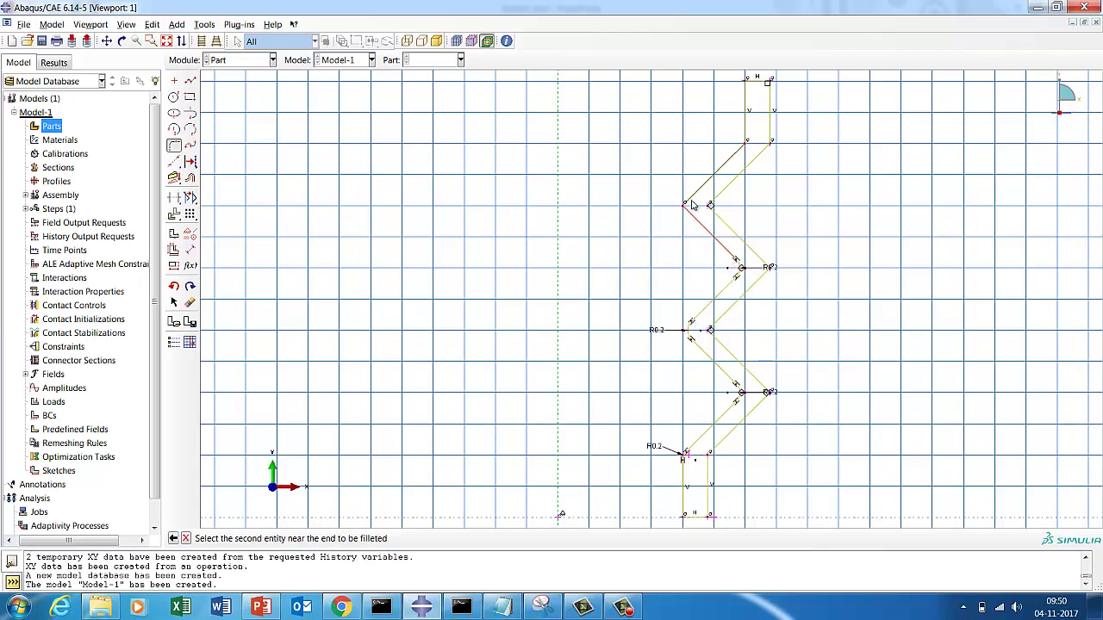
{"action": "left_click", "coordinate": [697, 195]}
{"action": "left_click", "coordinate": [733, 158]}
{"action": "left_click", "coordinate": [747, 139]}
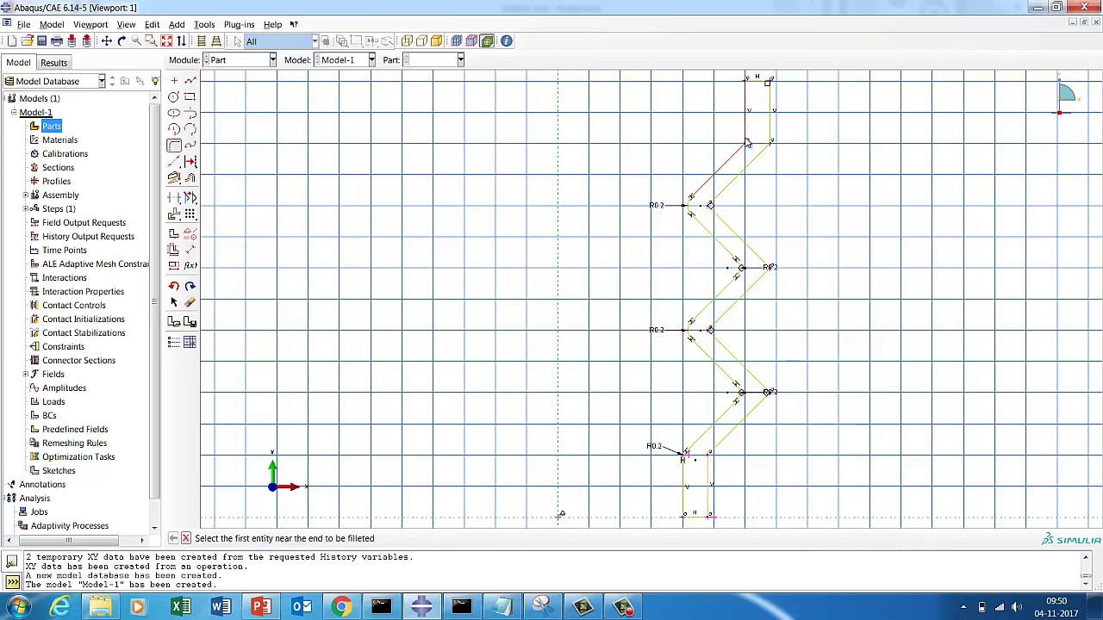
Fillet the six outer profile corners from (3.4,6) down to (2.4,1) with the 0.2 radius, and finish the section sketch
{"action": "left_click", "coordinate": [762, 153]}
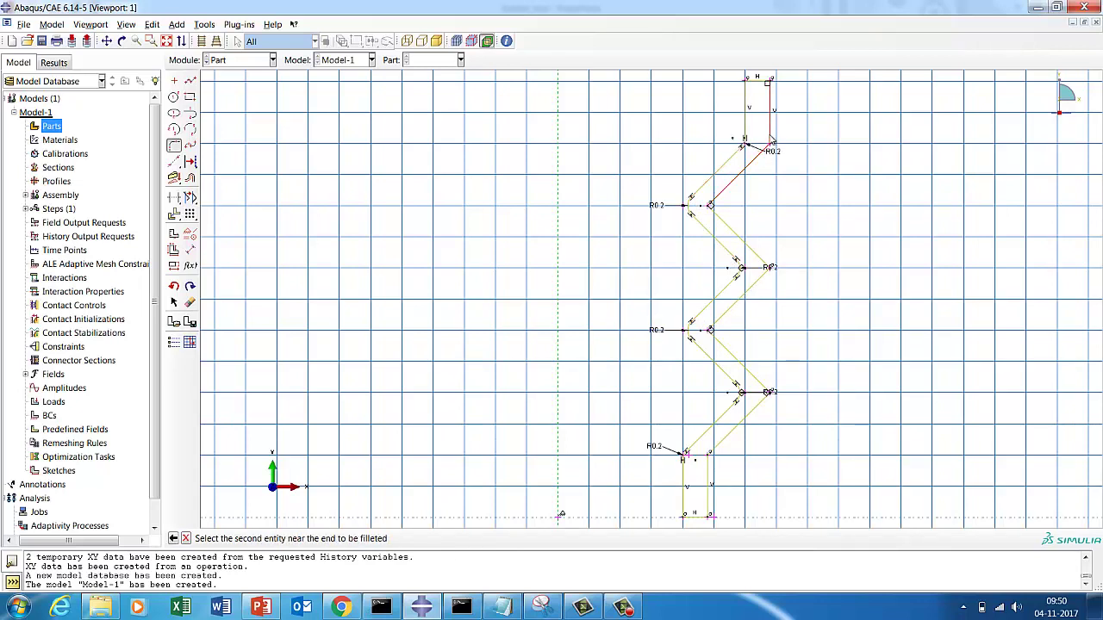
{"action": "left_click", "coordinate": [771, 138]}
{"action": "left_click", "coordinate": [725, 221]}
{"action": "left_click", "coordinate": [723, 201]}
{"action": "left_click", "coordinate": [762, 264]}
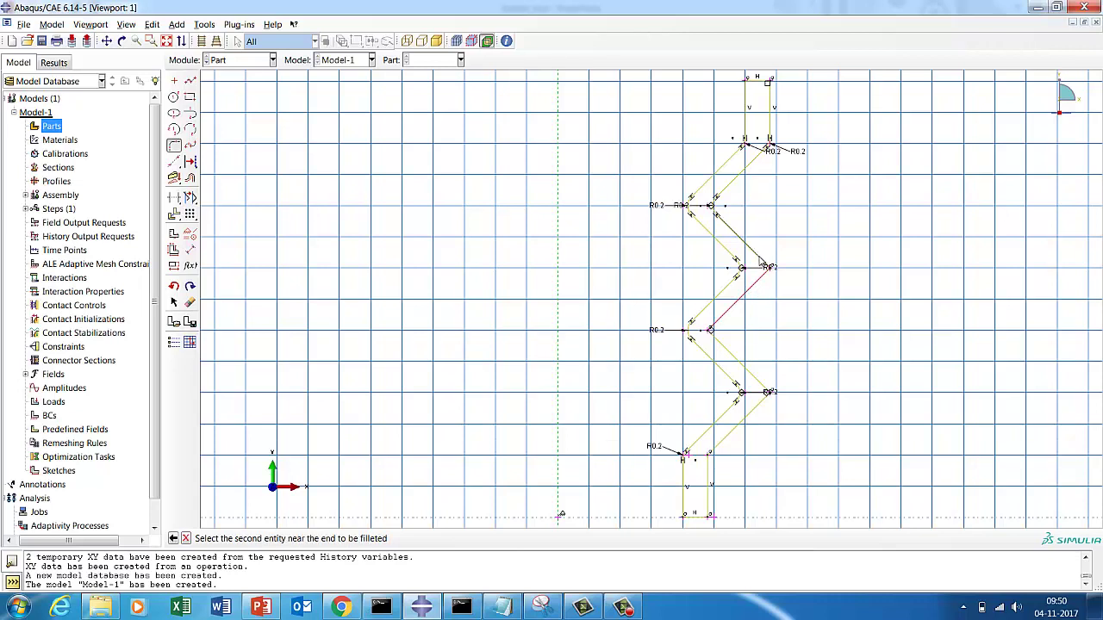
{"action": "left_click", "coordinate": [762, 264]}
{"action": "left_click", "coordinate": [726, 329]}
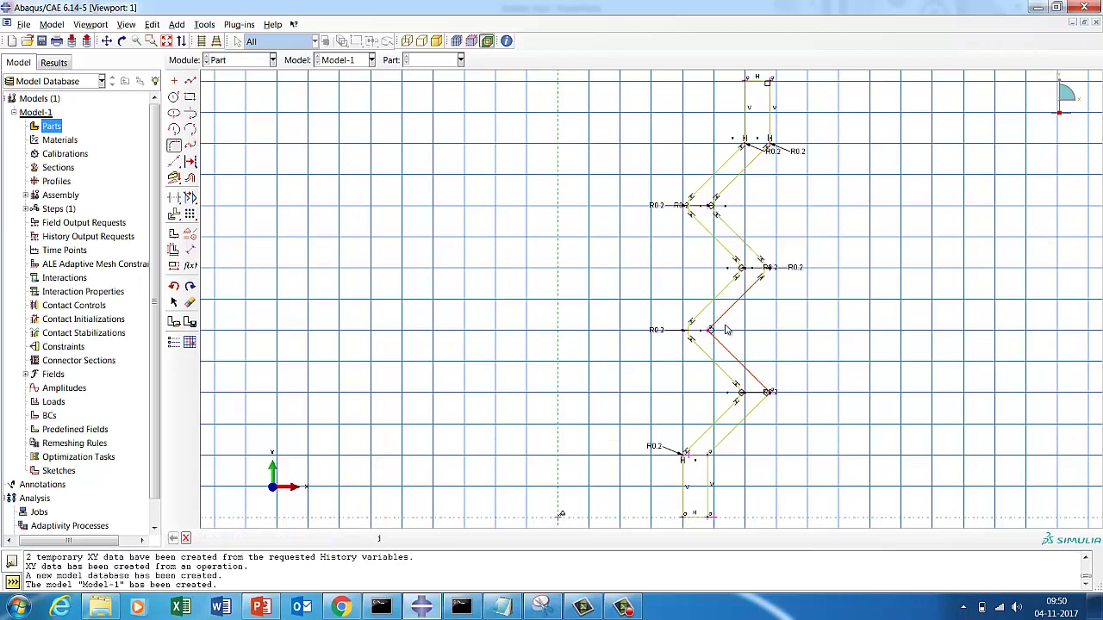
{"action": "left_click", "coordinate": [761, 399]}
{"action": "left_click", "coordinate": [761, 387]}
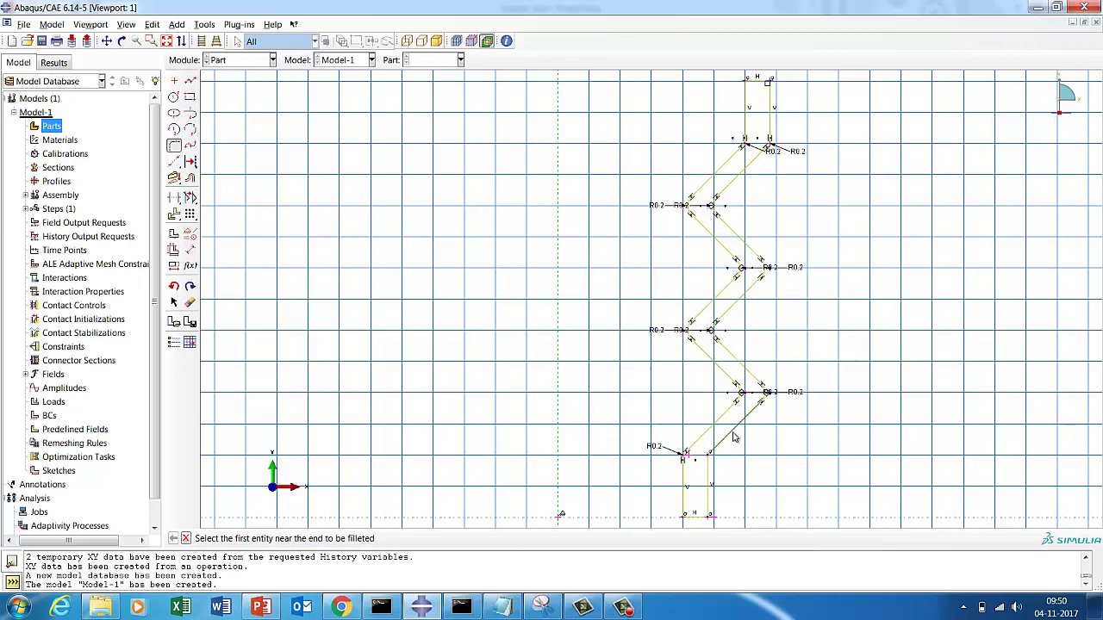
{"action": "left_click", "coordinate": [712, 465]}
{"action": "left_click", "coordinate": [723, 442]}
{"action": "left_click", "coordinate": [186, 539]}
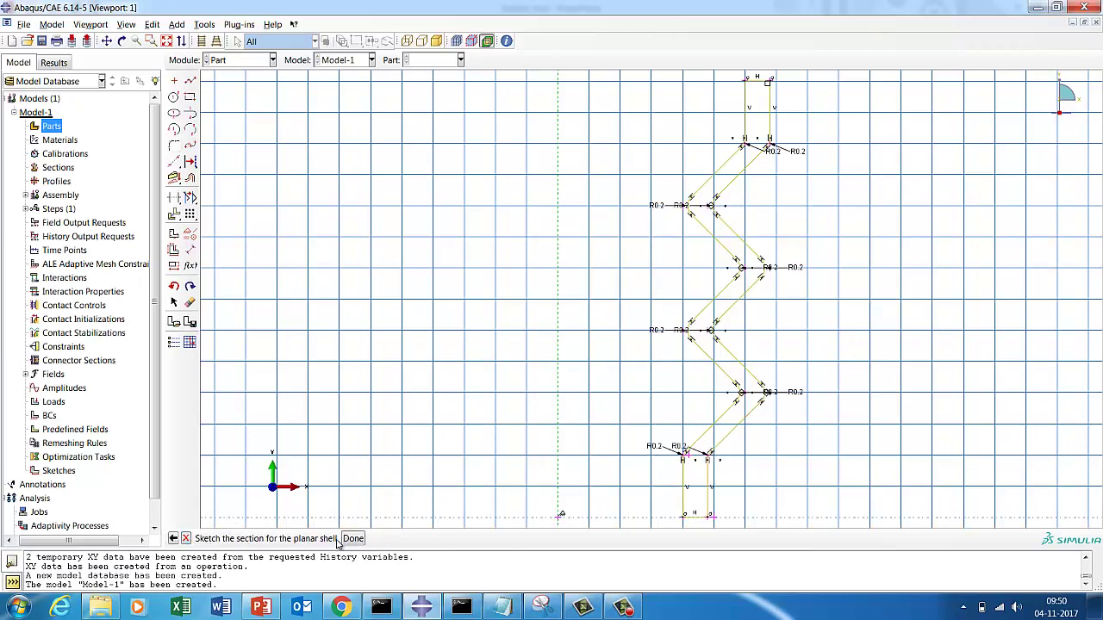
{"action": "left_click", "coordinate": [352, 539]}
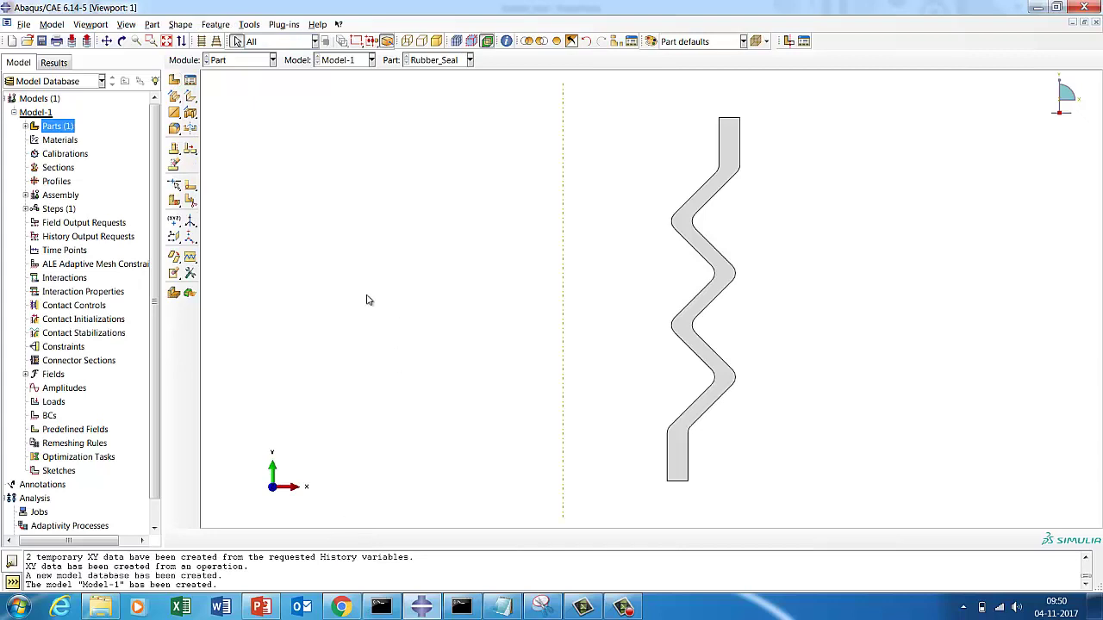
Switch to the Property module and create a new material named Rubber
{"action": "left_click", "coordinate": [26, 126]}
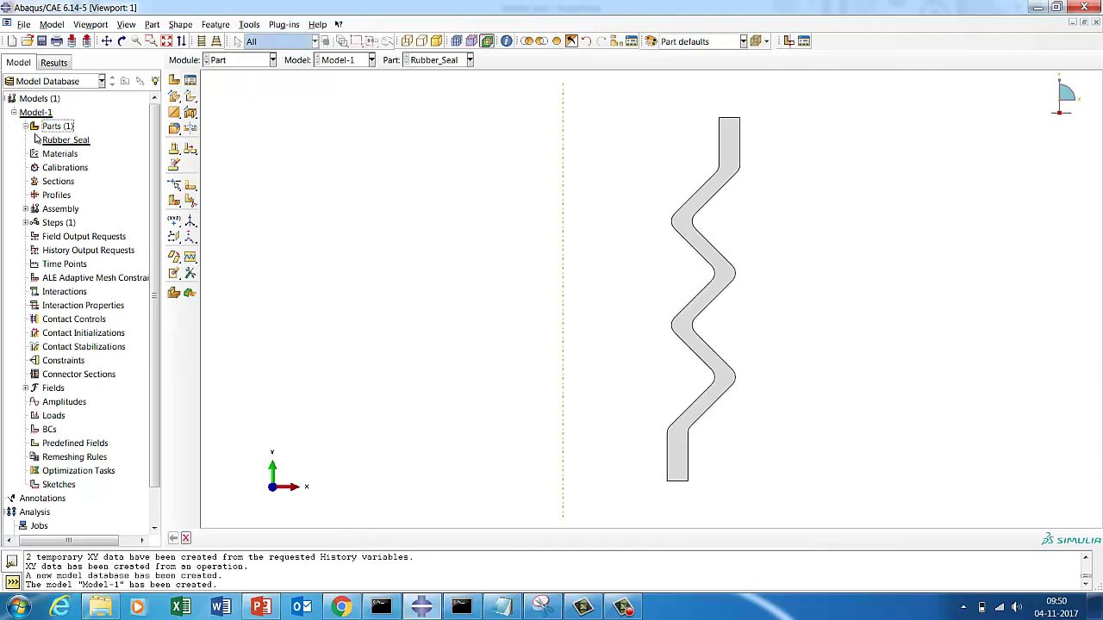
{"action": "left_click", "coordinate": [56, 153]}
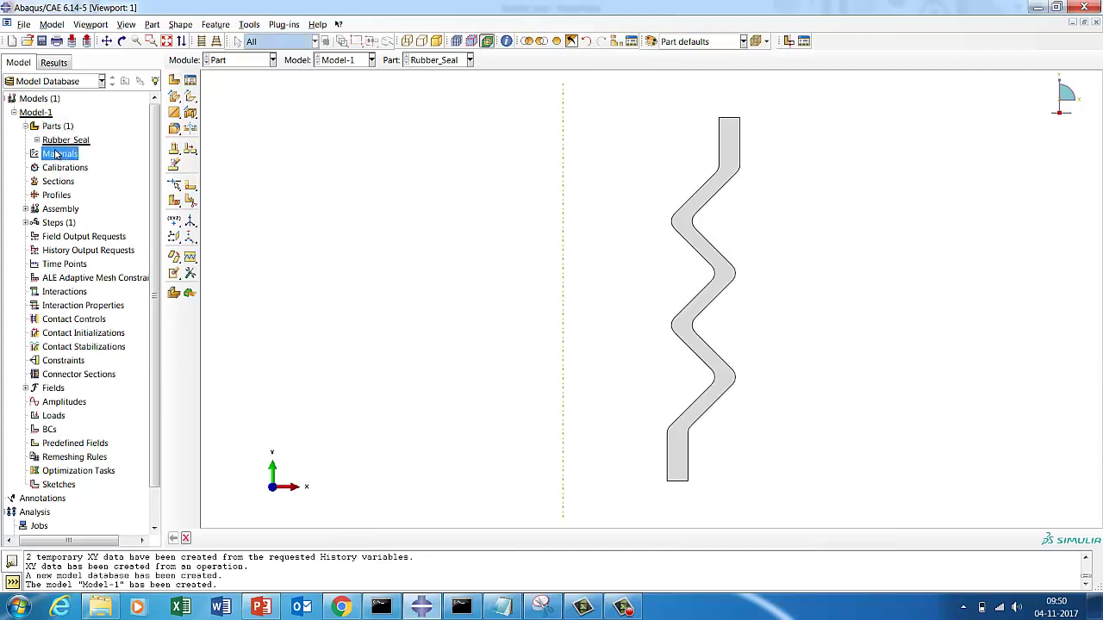
{"action": "left_click", "coordinate": [229, 60]}
{"action": "left_click", "coordinate": [227, 85]}
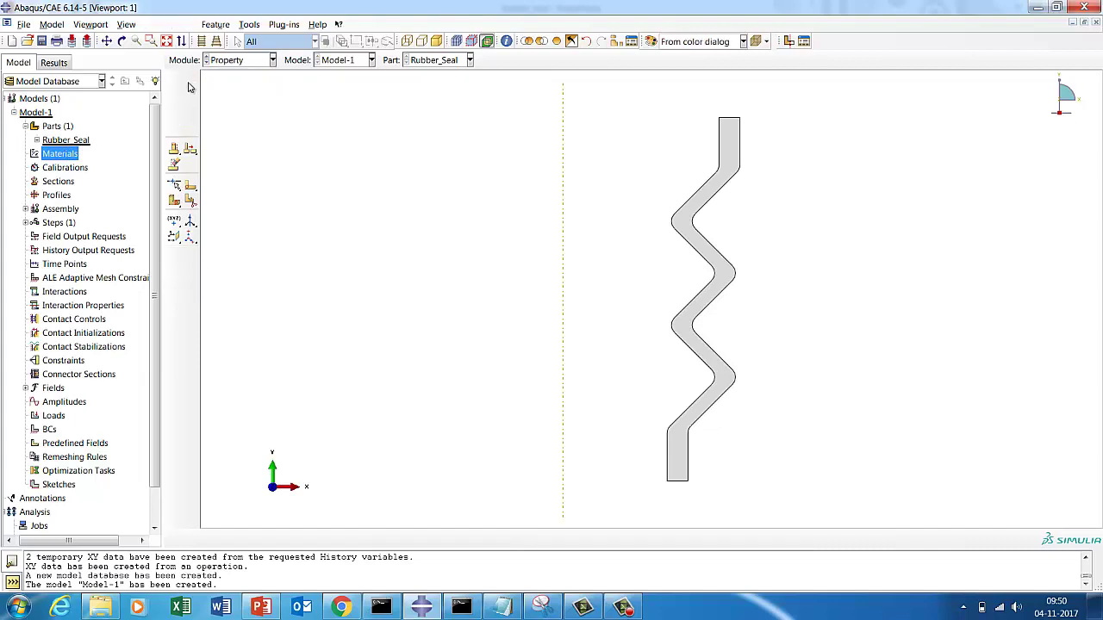
{"action": "left_click", "coordinate": [189, 82]}
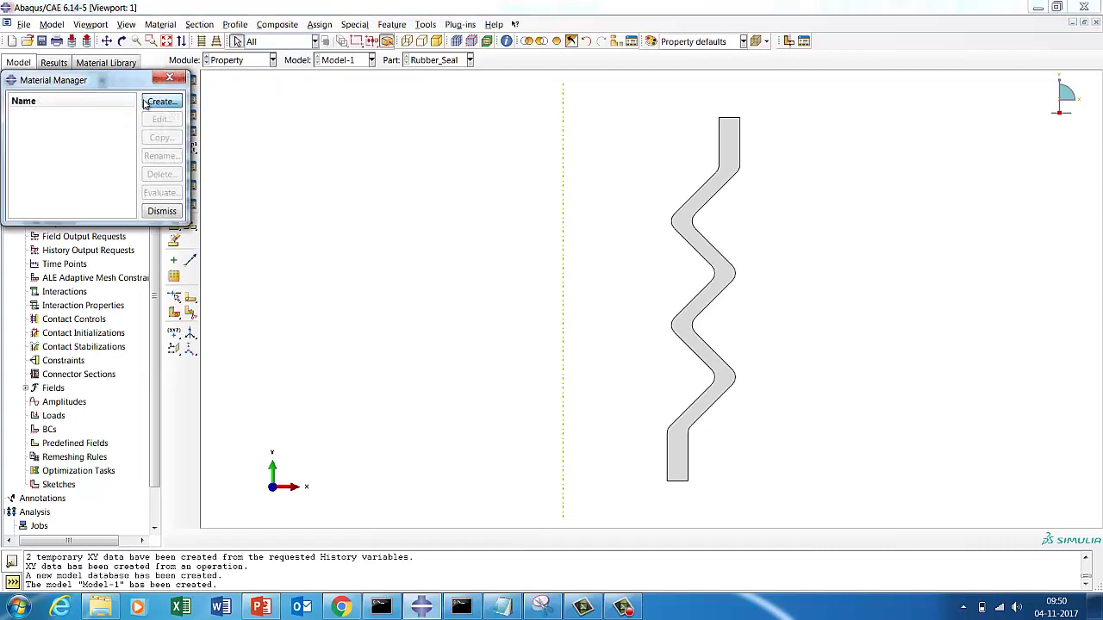
{"action": "left_click", "coordinate": [161, 101]}
{"action": "type", "text": "Rubber"}
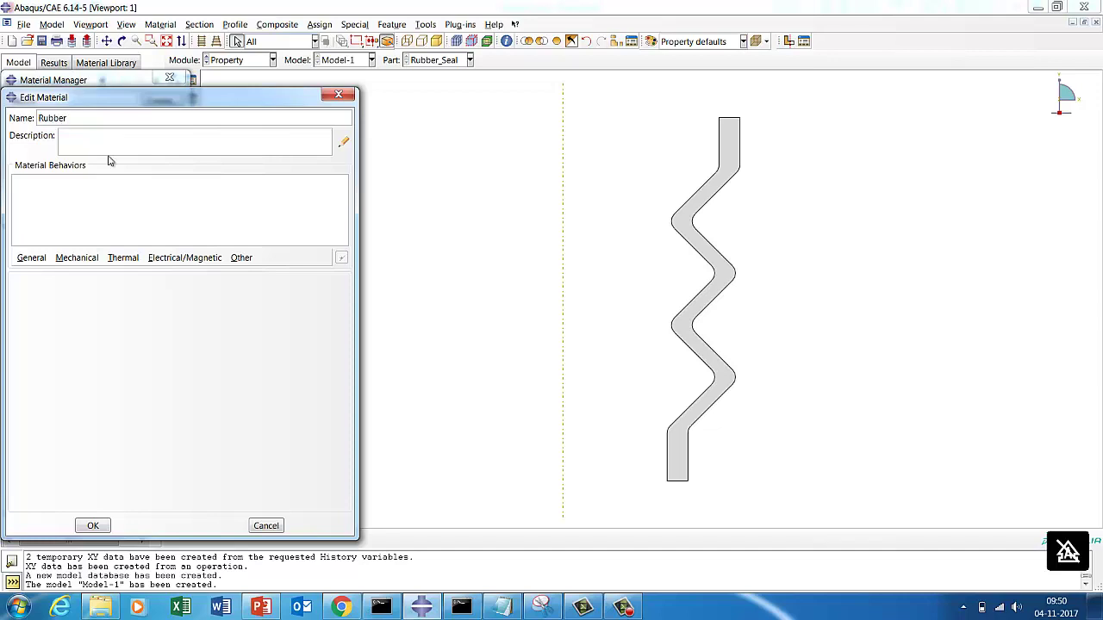
Give the Rubber material isotropic hyperelastic behavior with the Mooney-Rivlin strain energy potential and coefficients as the input source
{"action": "left_click", "coordinate": [76, 258]}
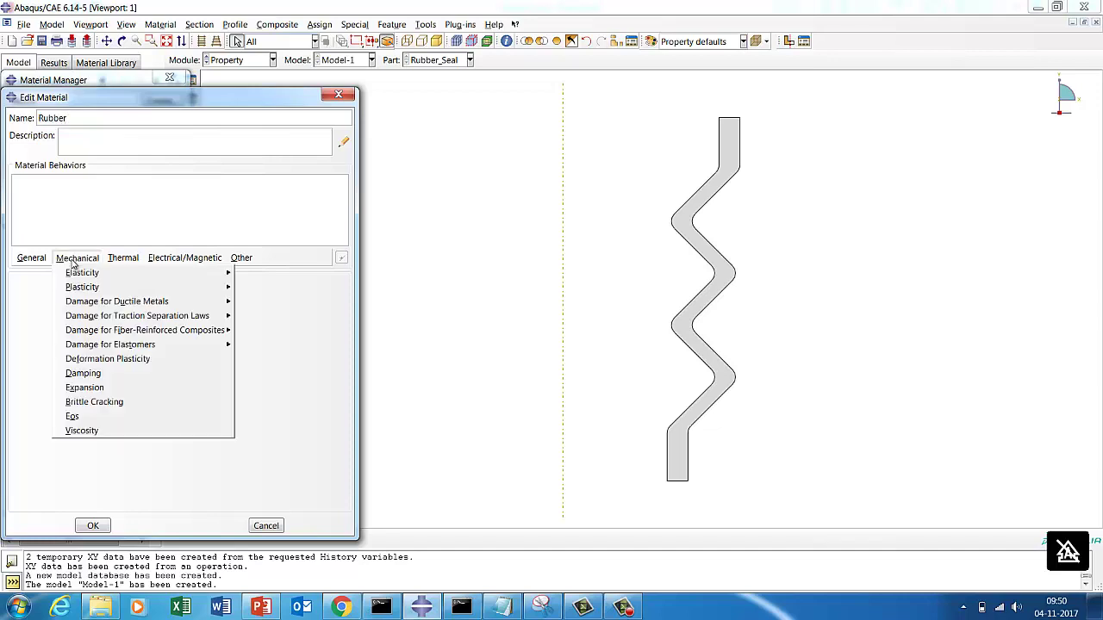
{"action": "mouse_move", "coordinate": [76, 274]}
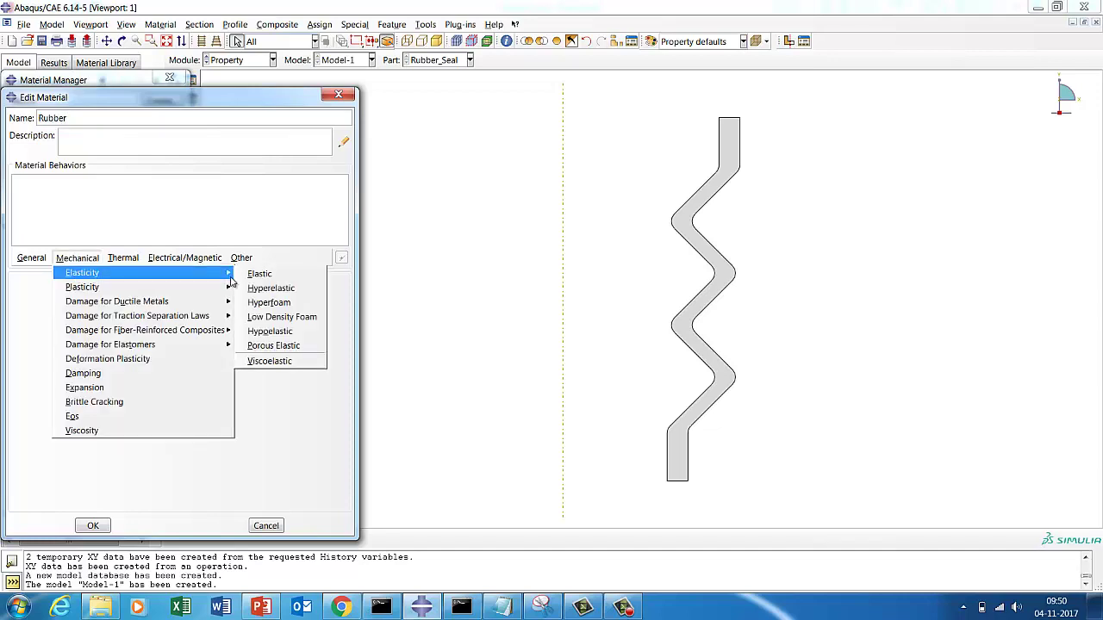
{"action": "left_click", "coordinate": [271, 288]}
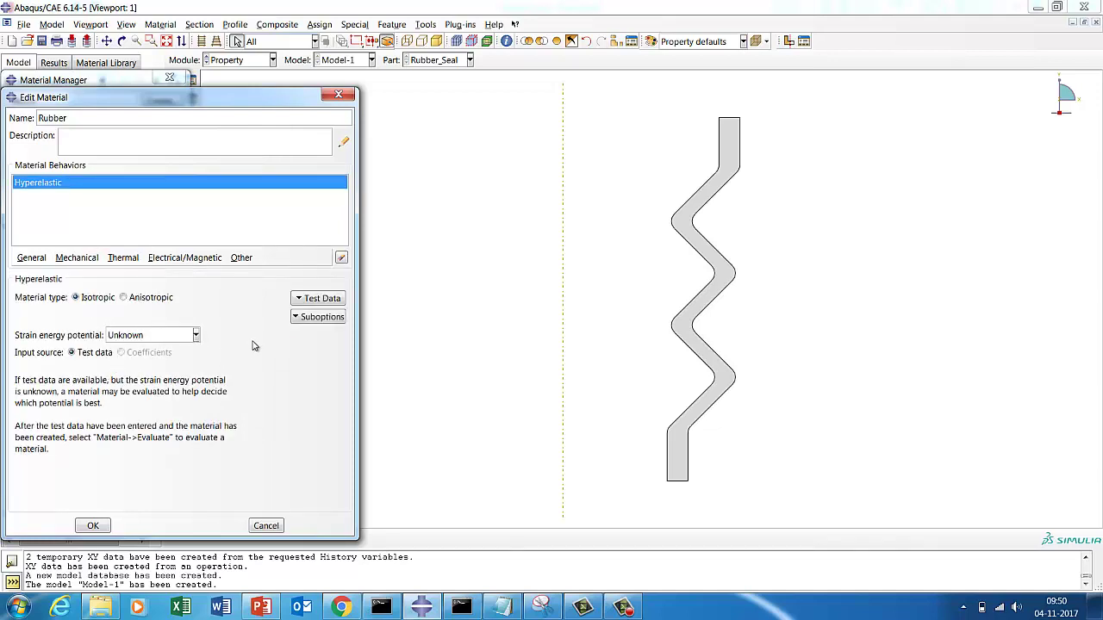
{"action": "left_click", "coordinate": [153, 336]}
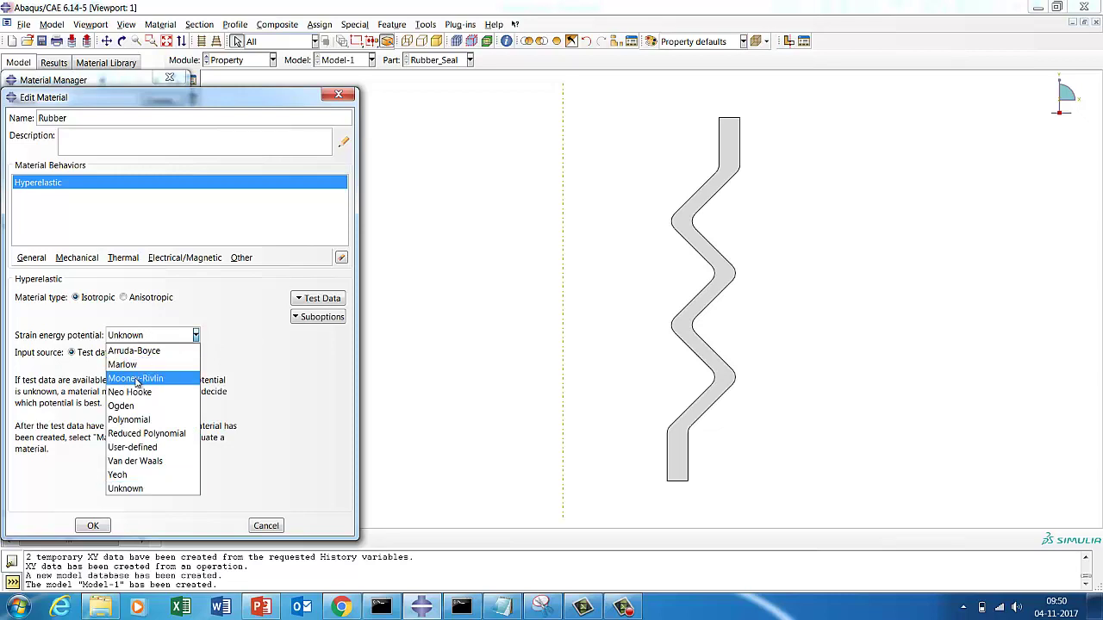
{"action": "left_click", "coordinate": [136, 380]}
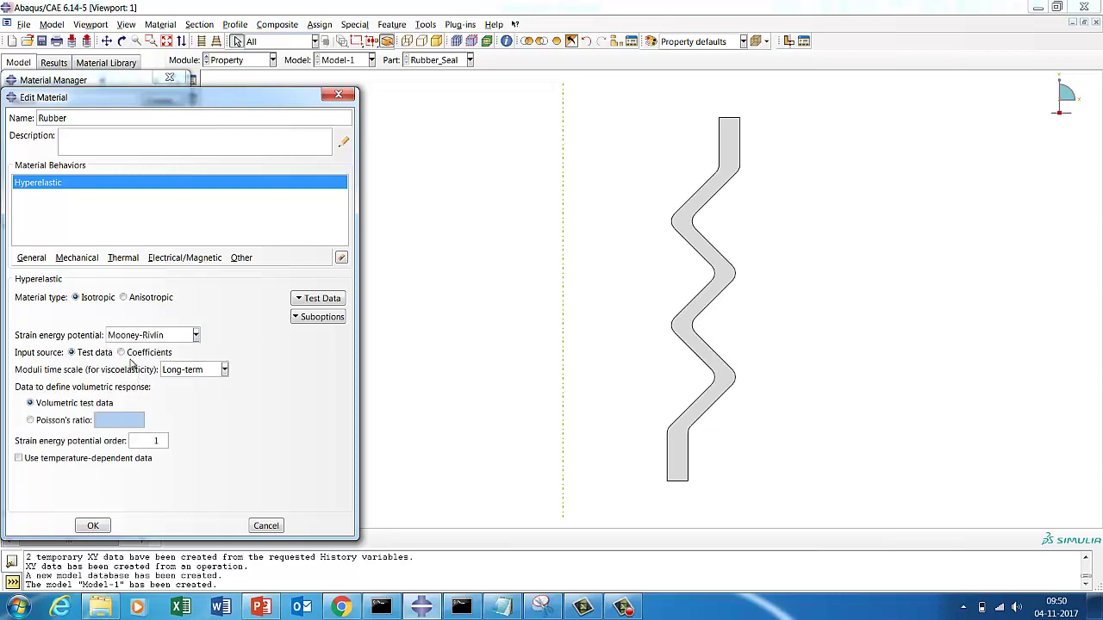
{"action": "left_click", "coordinate": [132, 355]}
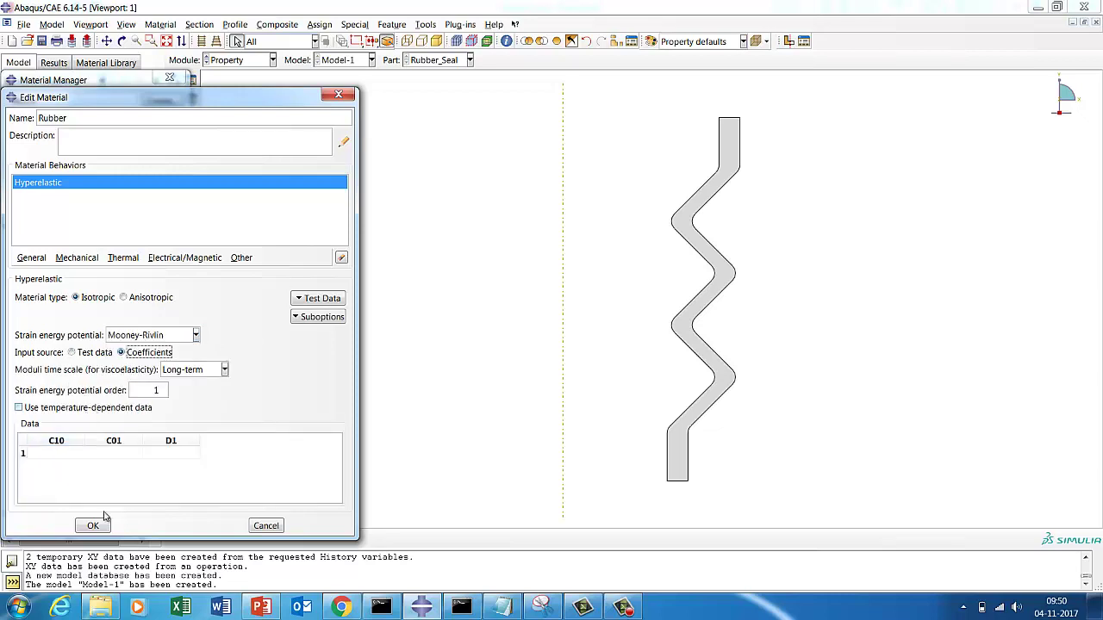
Look up the coefficients on the Rubber Seal Compression Setup slide in PowerPoint, and set C10 to 0.69 in Abaqus/CAE
{"action": "left_click", "coordinate": [274, 610]}
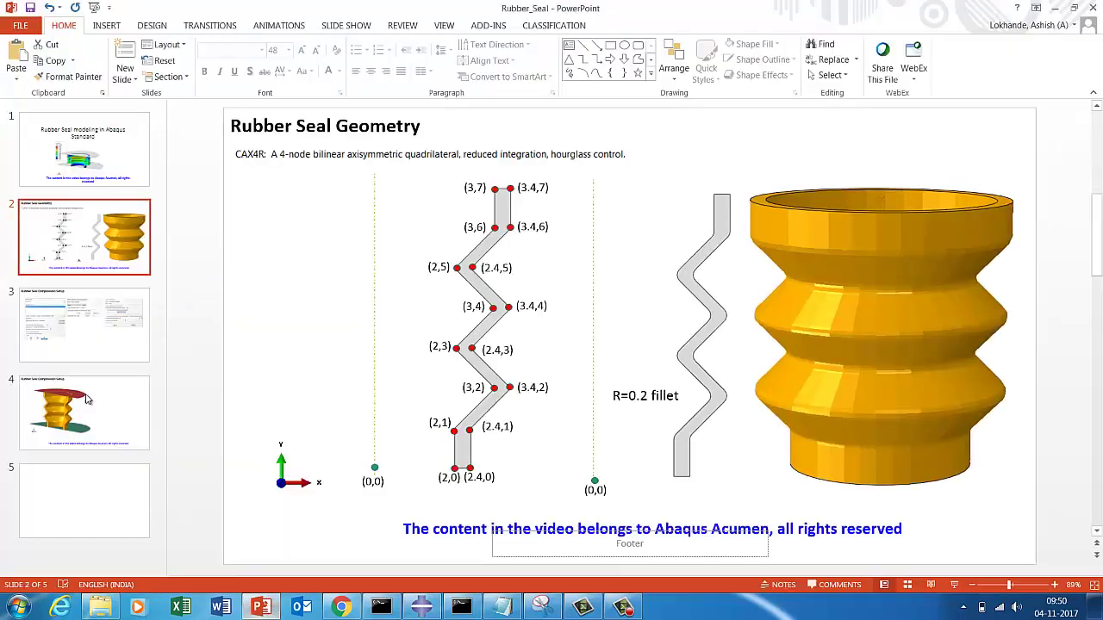
{"action": "left_click", "coordinate": [59, 338]}
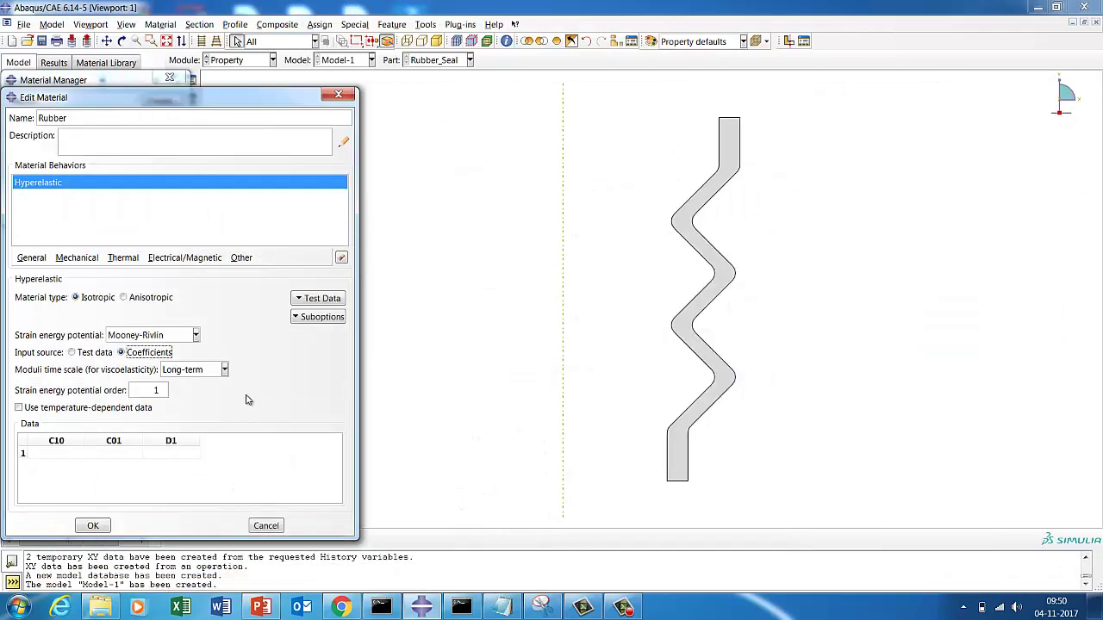
{"action": "left_click", "coordinate": [80, 452]}
{"action": "left_click", "coordinate": [86, 453]}
{"action": "left_click", "coordinate": [62, 457]}
{"action": "left_click", "coordinate": [117, 452]}
{"action": "left_click", "coordinate": [117, 452]}
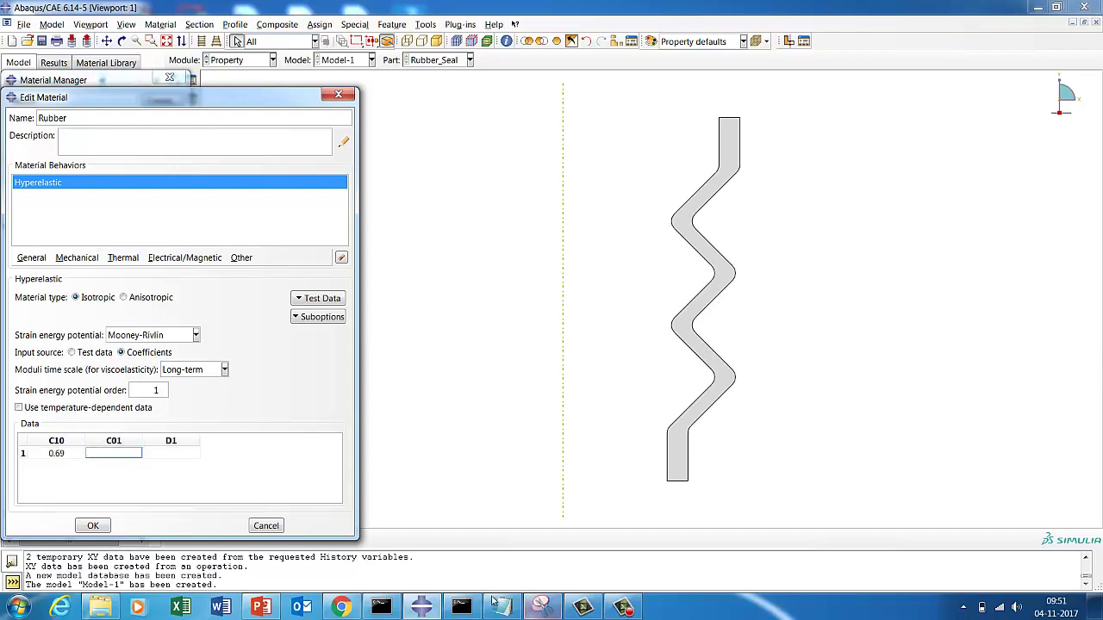
Check the C01 coefficient on the PowerPoint slide and set it to 0.173 in the Rubber material data in Abaqus/CAE
{"action": "left_click", "coordinate": [264, 608]}
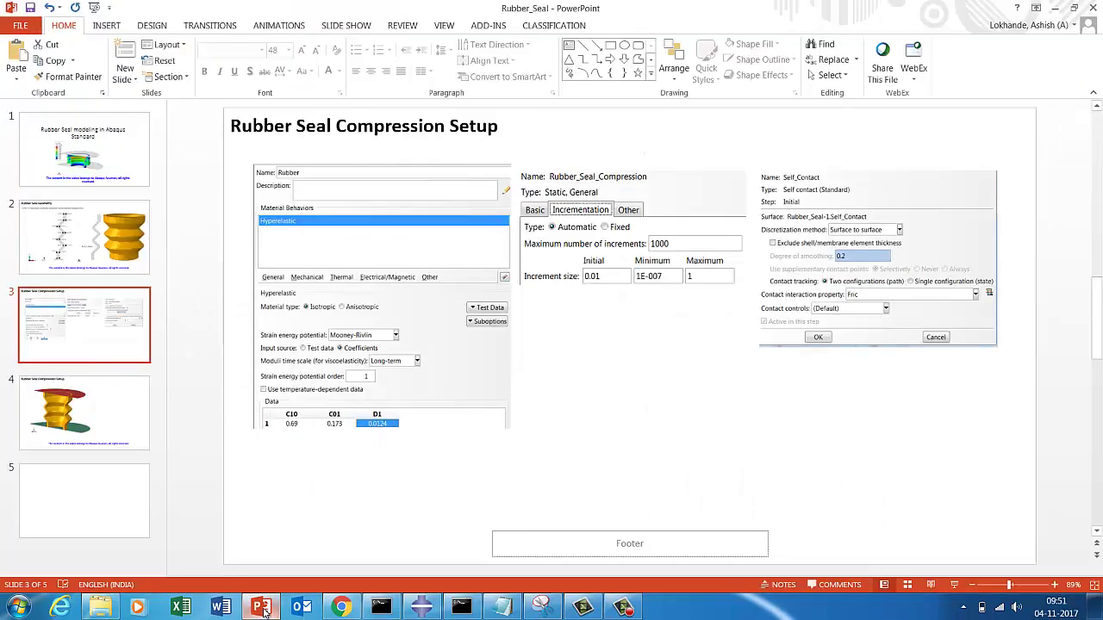
{"action": "left_click", "coordinate": [264, 609]}
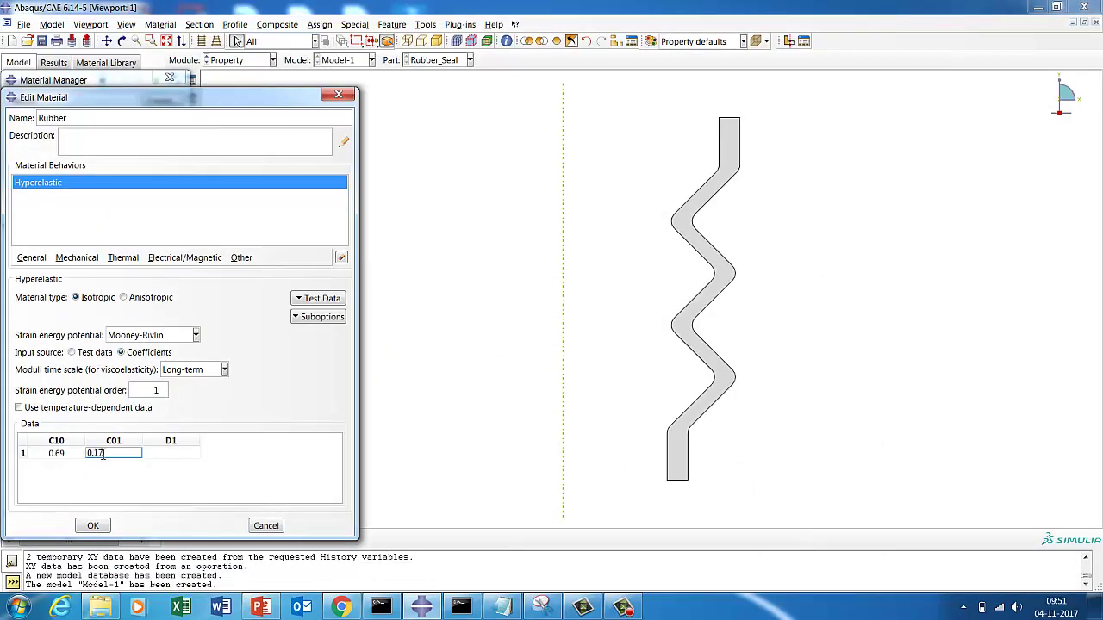
{"action": "left_click", "coordinate": [177, 455]}
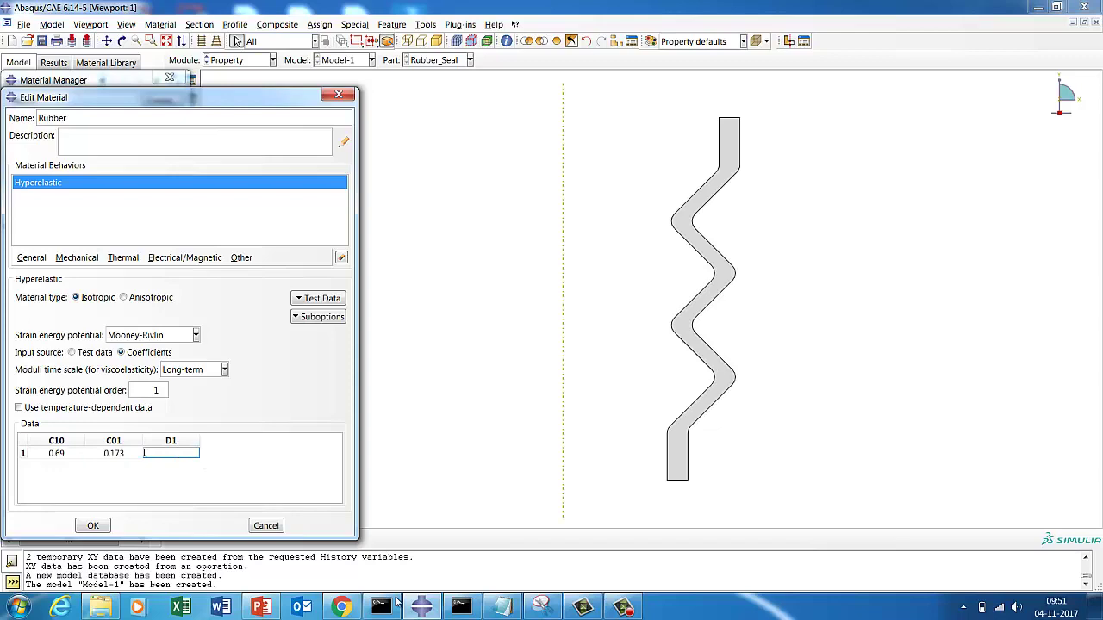
Check the D1 coefficient in PowerPoint, set it to 0.0124 in Abaqus/CAE, and save the Rubber material
{"action": "left_click", "coordinate": [261, 608]}
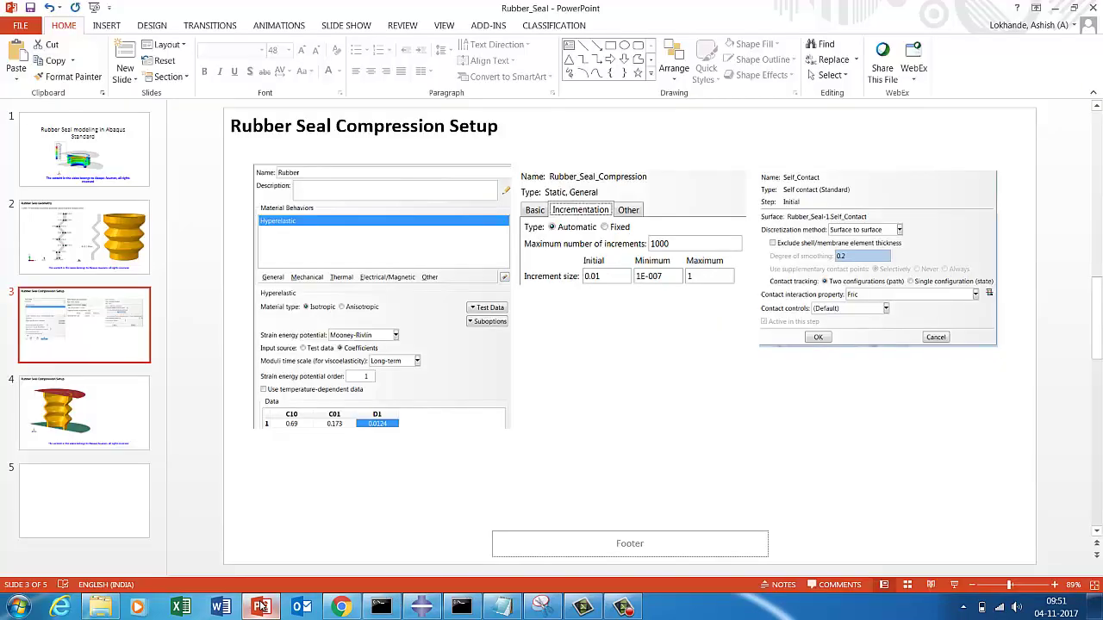
{"action": "left_click", "coordinate": [261, 607]}
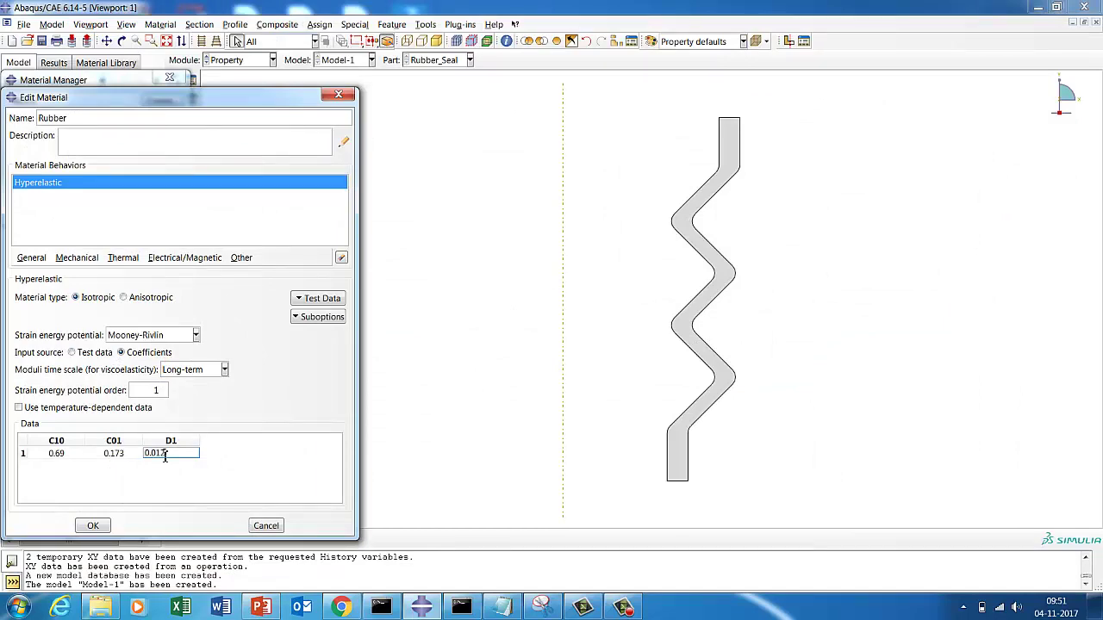
{"action": "key", "text": "Return"}
{"action": "left_click", "coordinate": [261, 607]}
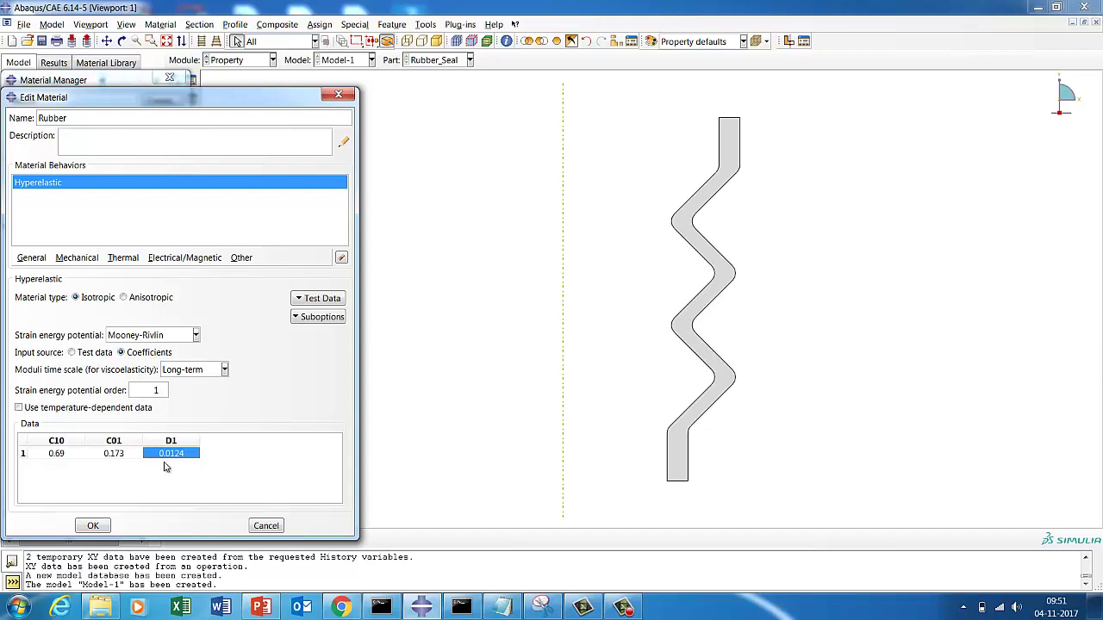
{"action": "left_click", "coordinate": [93, 526]}
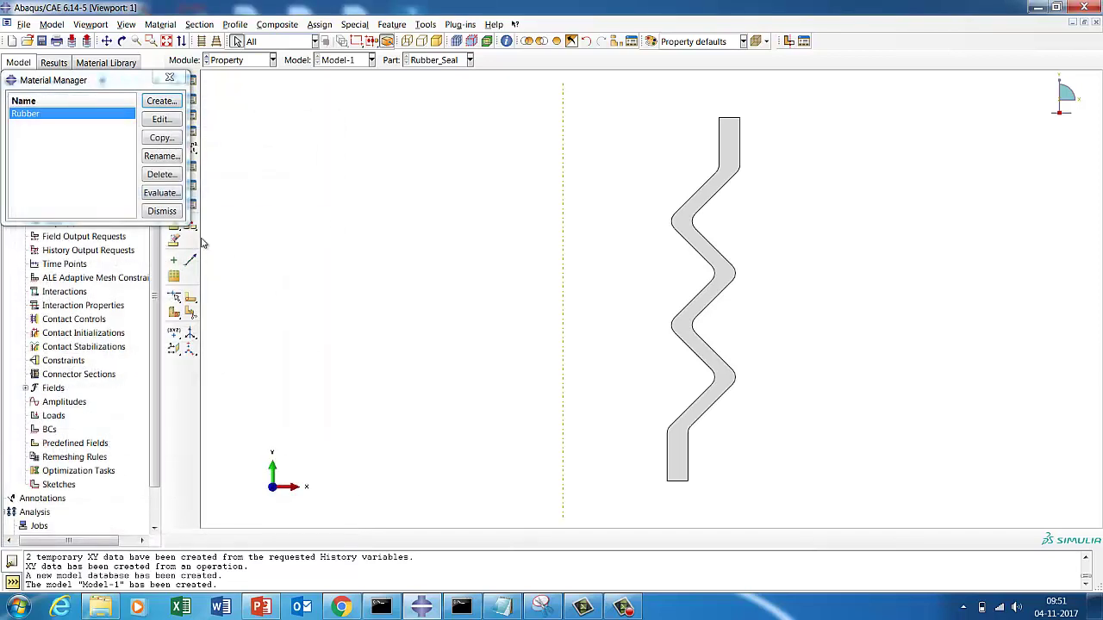
{"action": "left_click", "coordinate": [162, 212]}
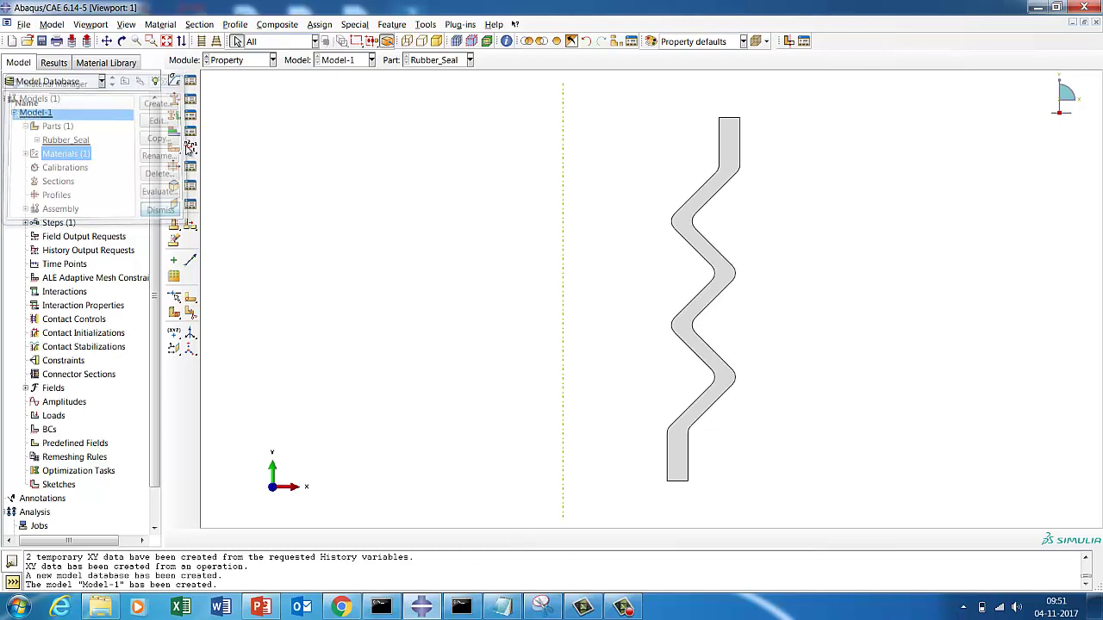
Create a solid homogeneous section named Rubber that uses the Rubber material
{"action": "left_click", "coordinate": [190, 98]}
{"action": "left_click", "coordinate": [24, 203]}
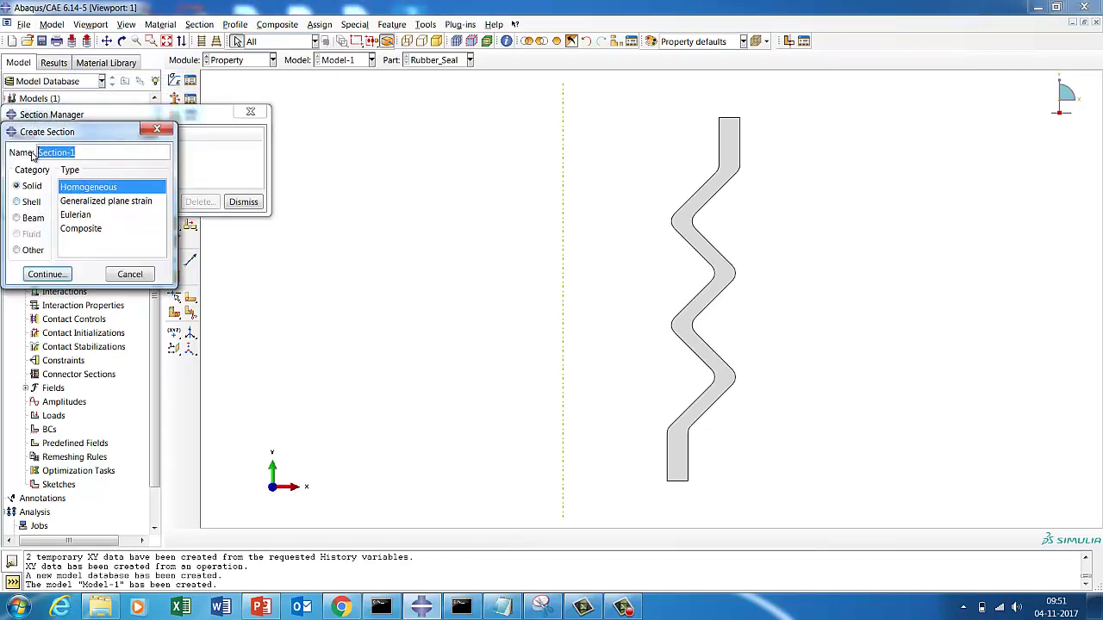
{"action": "type", "text": "Rubber"}
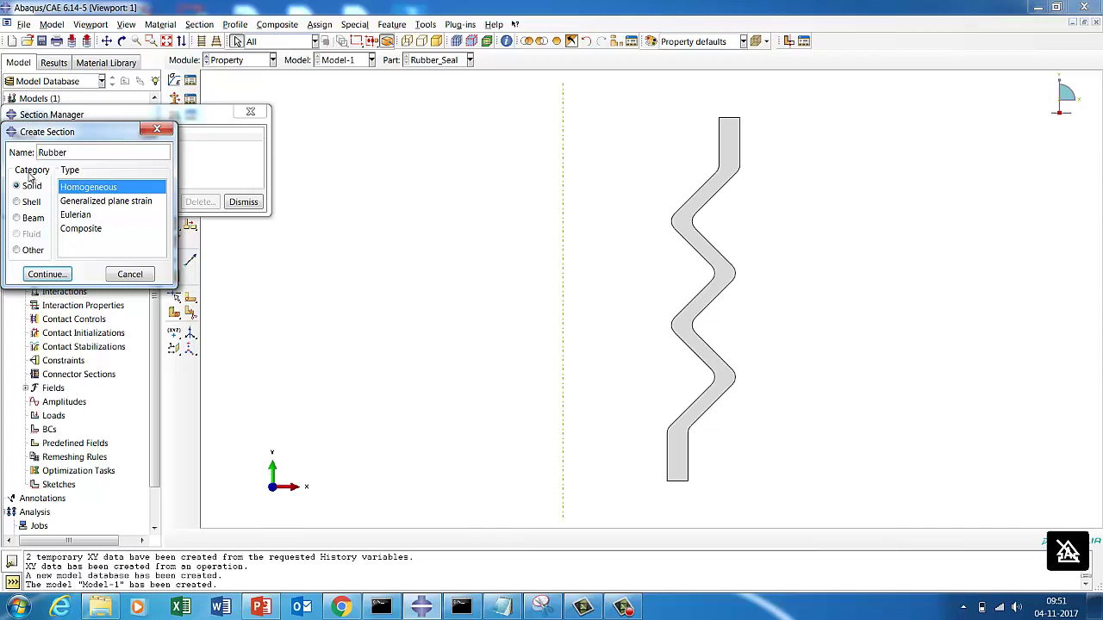
{"action": "left_click", "coordinate": [41, 274]}
{"action": "left_click", "coordinate": [49, 245]}
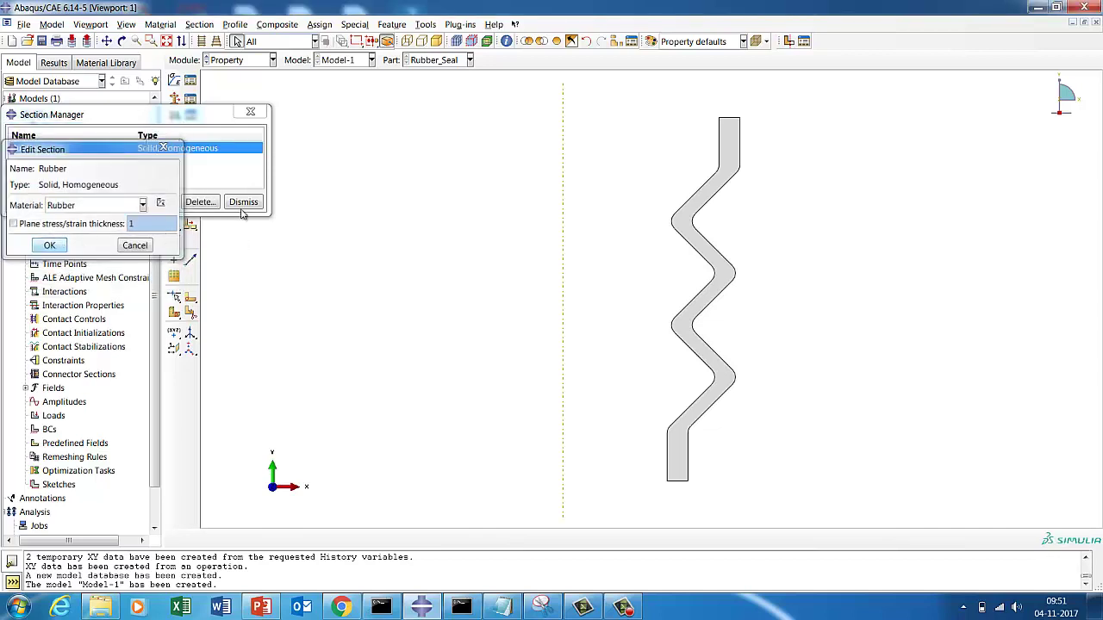
{"action": "left_click", "coordinate": [242, 202]}
Assign the Rubber section to the entire seal profile, creating a set for the region and taking thickness from the section
{"action": "left_click", "coordinate": [190, 117]}
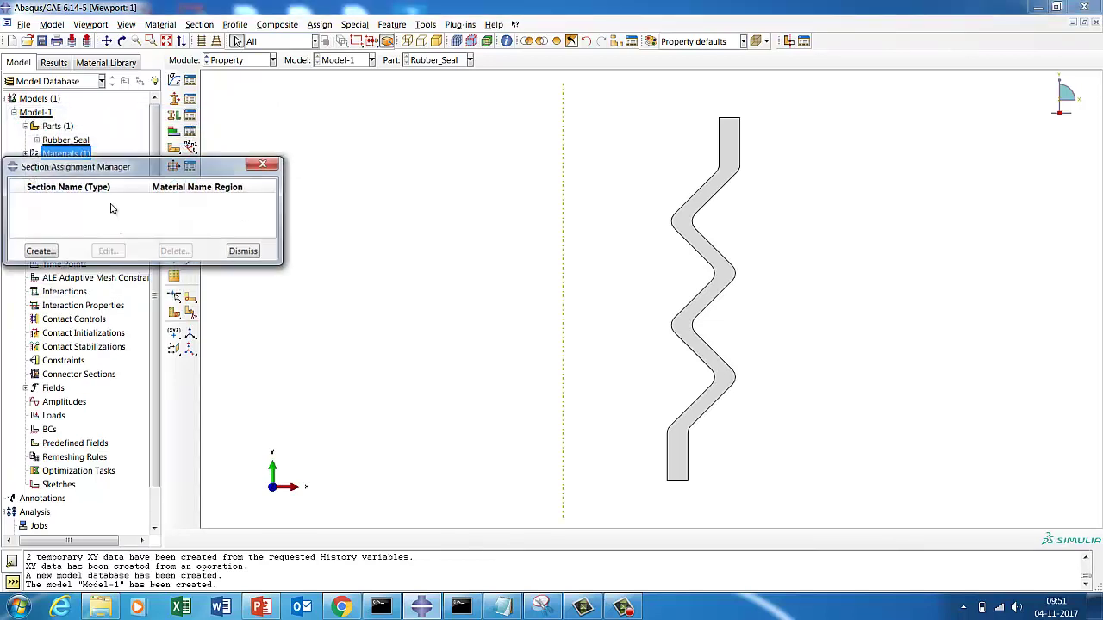
{"action": "left_click", "coordinate": [39, 251]}
{"action": "left_click_drag", "start_coordinate": [576, 164], "coordinate": [777, 401]}
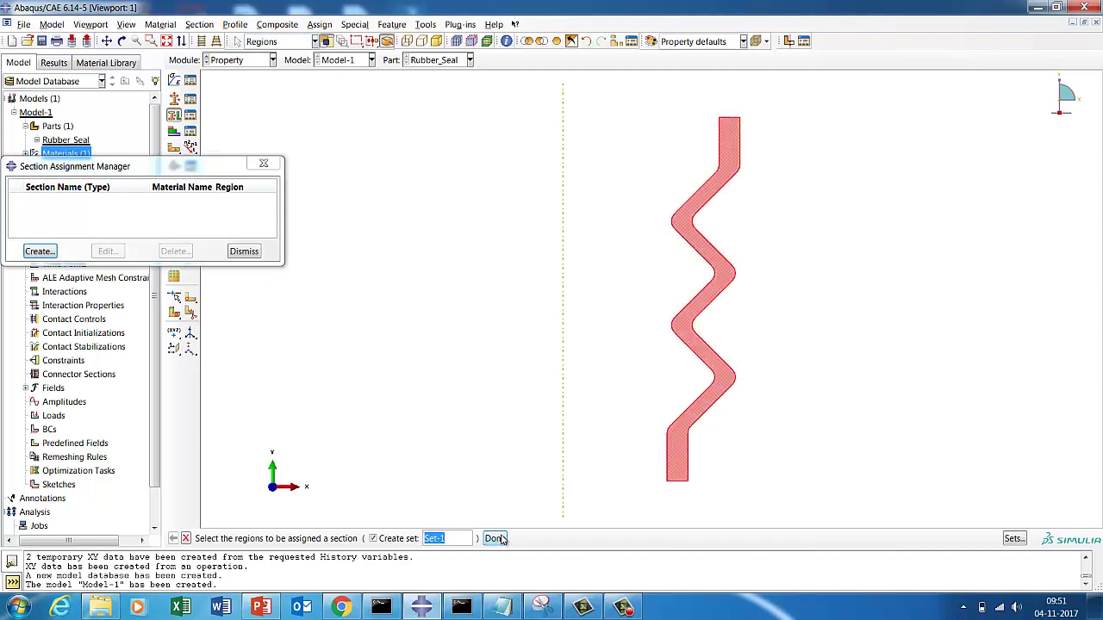
{"action": "left_click", "coordinate": [494, 538]}
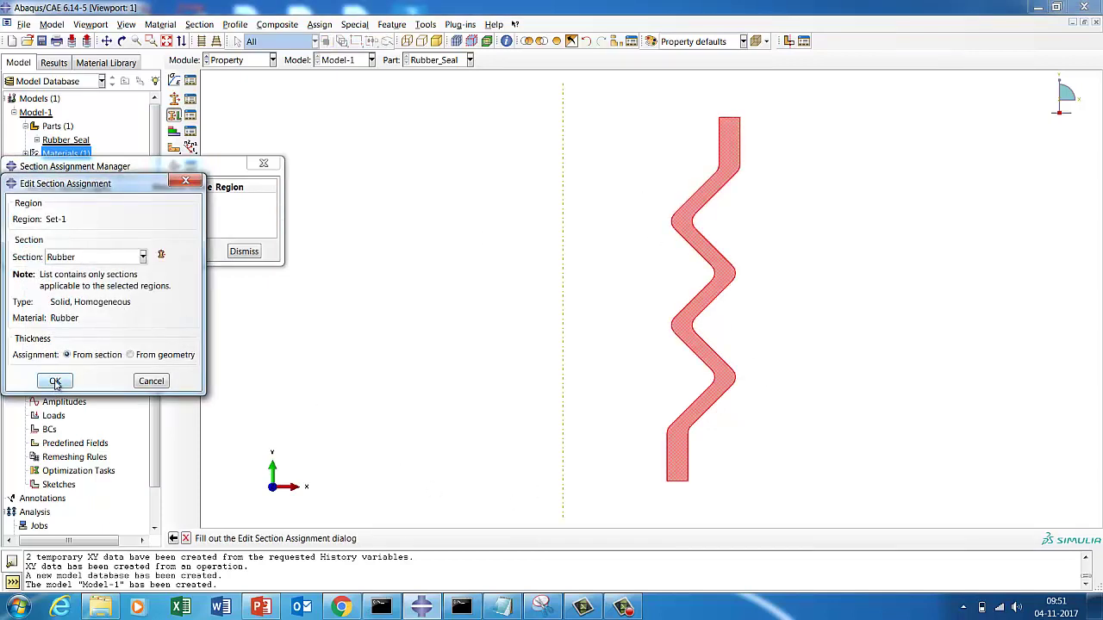
{"action": "left_click", "coordinate": [54, 381]}
{"action": "left_click", "coordinate": [243, 252]}
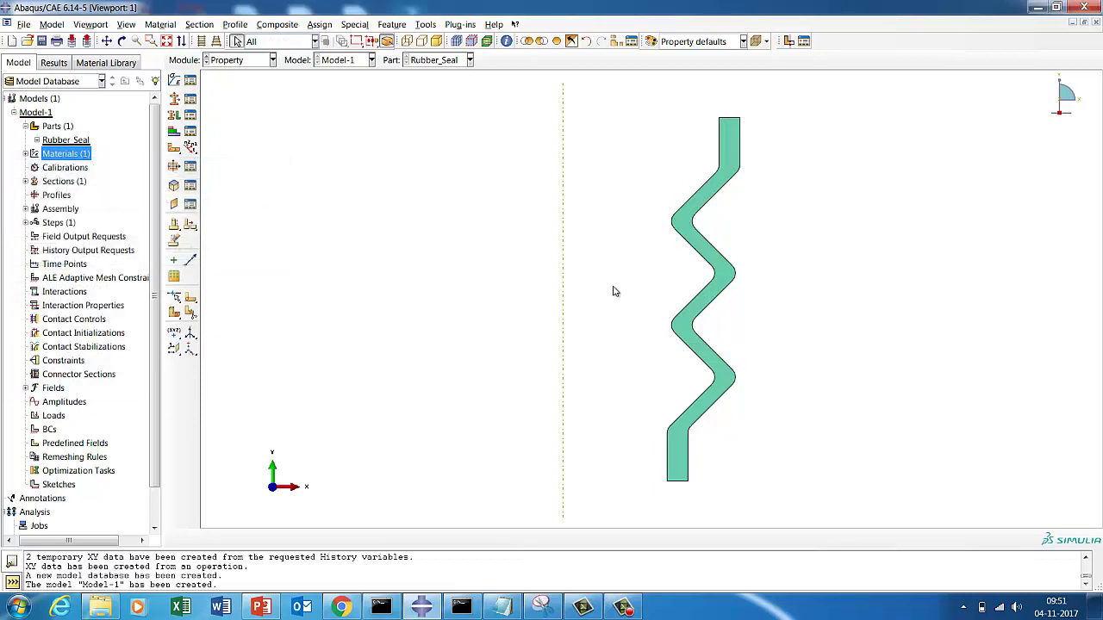
Start a new geometry surface named Self_Contact on the Rubber_Seal part
{"action": "left_click", "coordinate": [37, 139]}
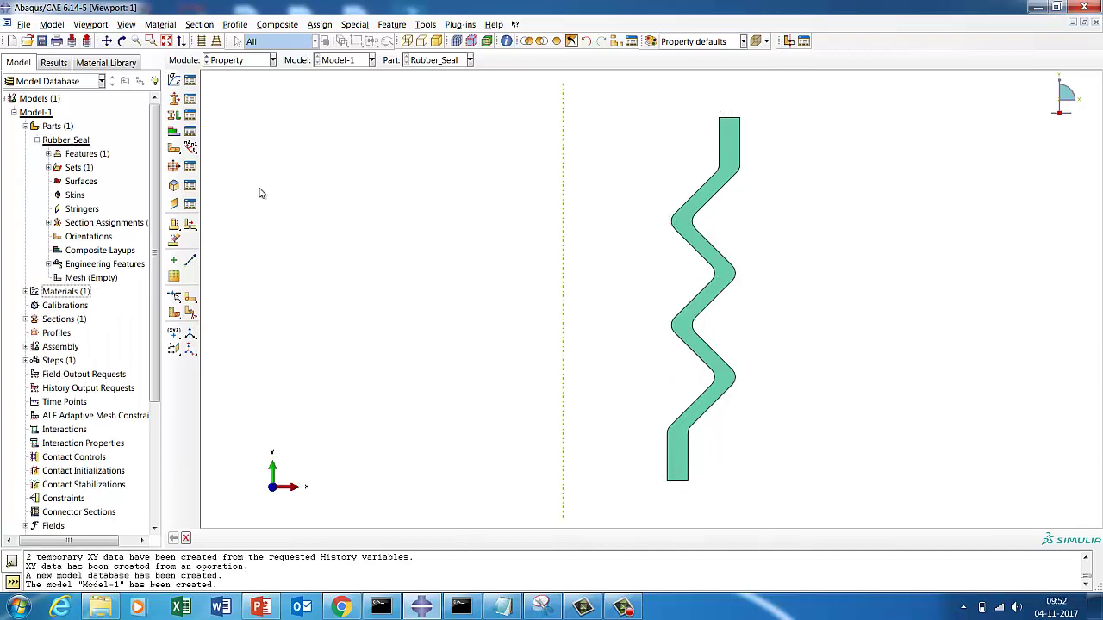
{"action": "left_click", "coordinate": [75, 182]}
{"action": "right_click", "coordinate": [74, 183]}
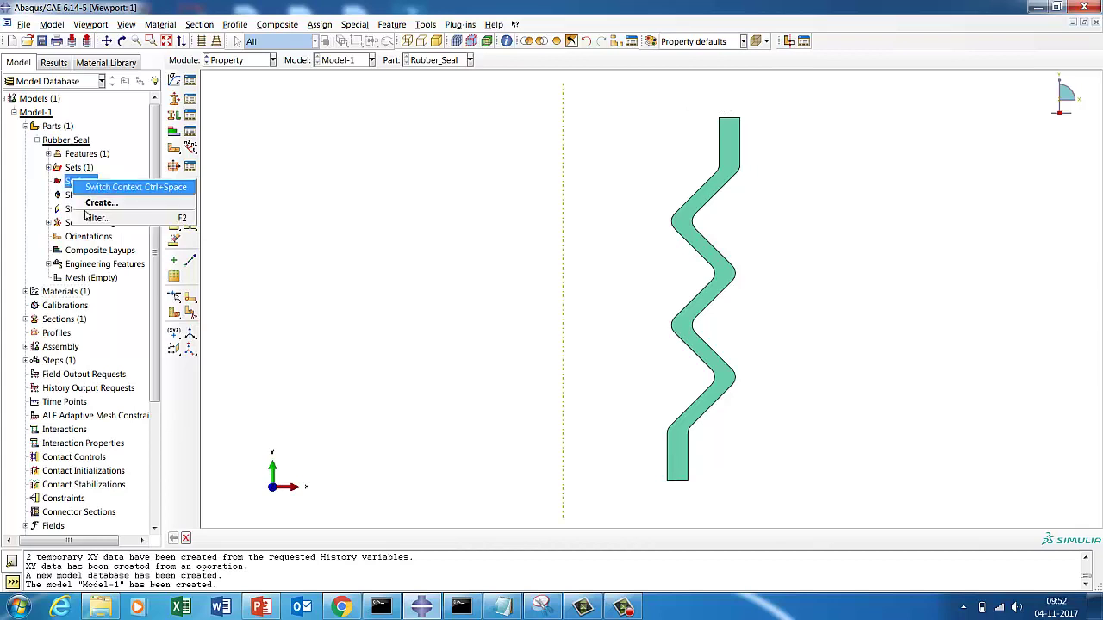
{"action": "left_click", "coordinate": [95, 203]}
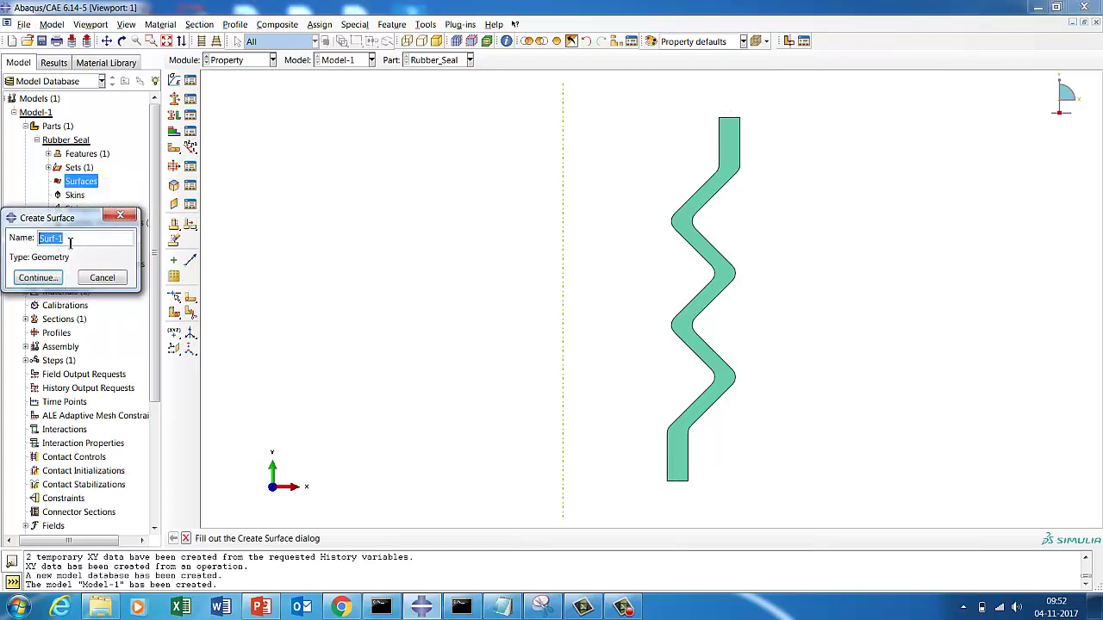
{"action": "type", "text": "Self"}
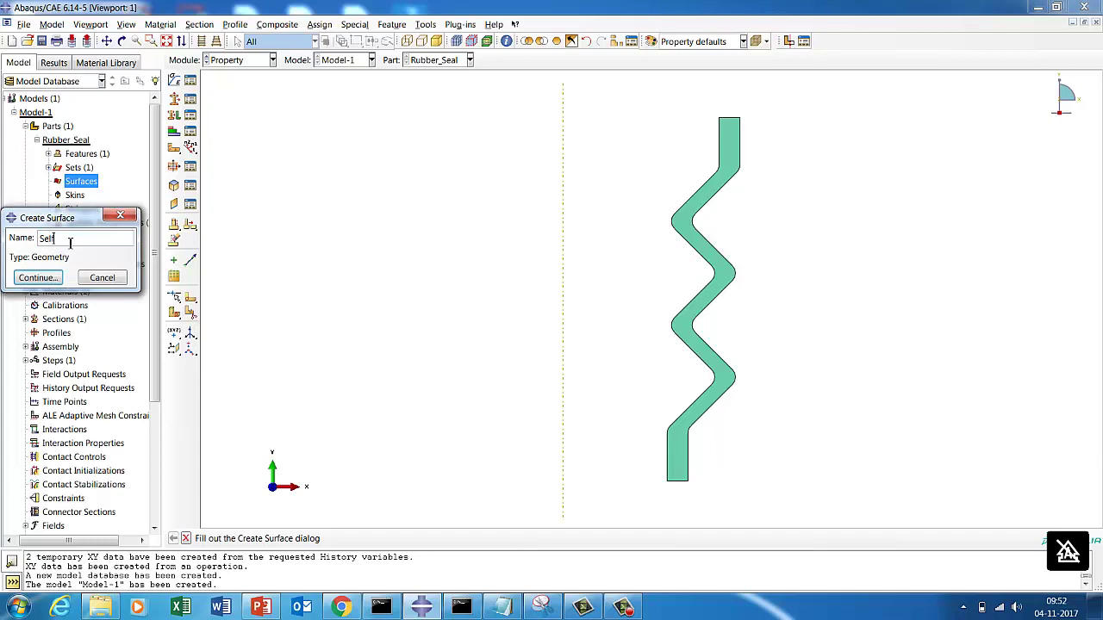
{"action": "type", "text": "_Contact"}
{"action": "left_click", "coordinate": [38, 278]}
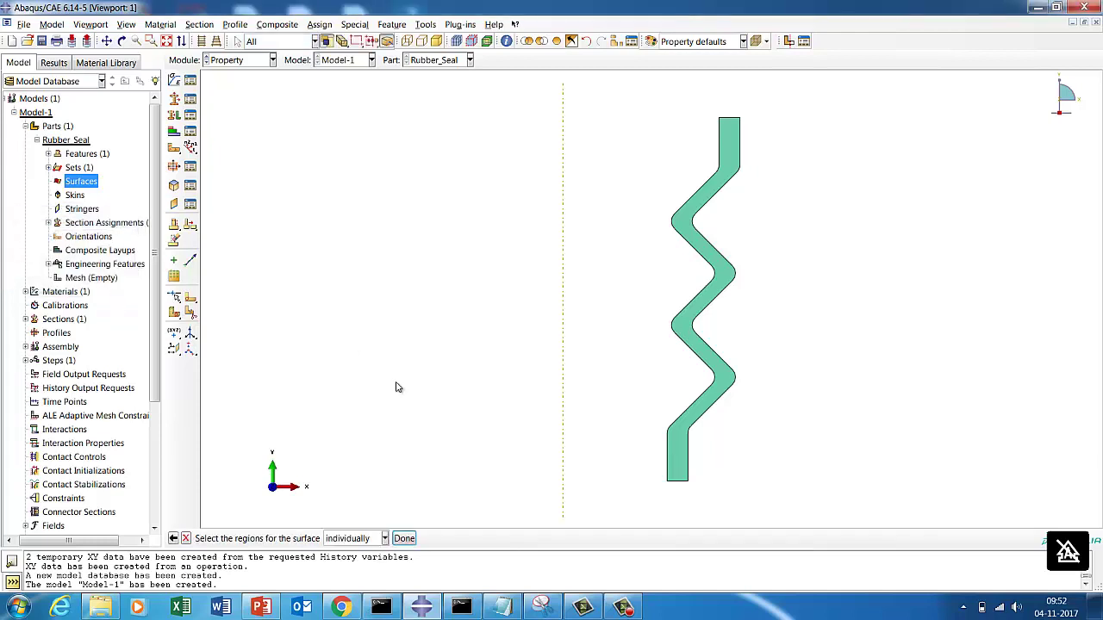
Define the Self_Contact surface from all edges along both zigzag sides of the seal, leaving out the top and bottom end edges
{"action": "left_click", "coordinate": [668, 452]}
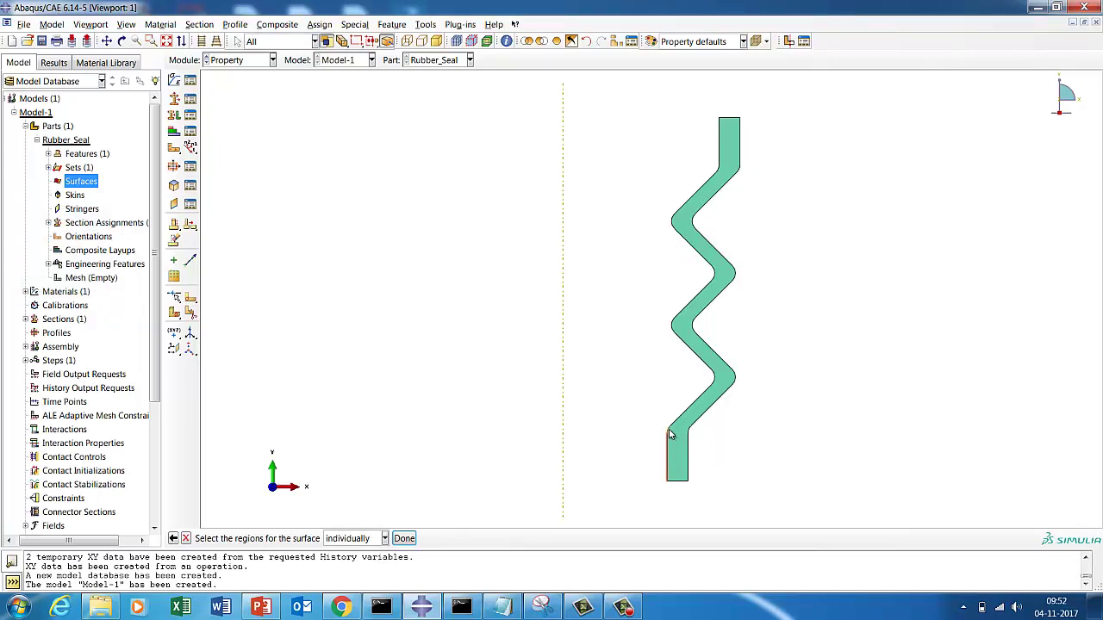
{"action": "left_click", "coordinate": [716, 384]}
{"action": "left_click", "coordinate": [694, 352], "text": "shift"}
{"action": "left_click", "coordinate": [672, 327], "text": "shift"}
{"action": "left_click", "coordinate": [688, 308], "text": "shift"}
{"action": "left_click", "coordinate": [711, 277], "text": "shift"}
{"action": "left_click", "coordinate": [698, 255], "text": "shift"}
{"action": "left_click", "coordinate": [717, 179], "text": "shift"}
{"action": "left_click", "coordinate": [730, 179], "text": "shift"}
{"action": "left_click", "coordinate": [708, 243], "text": "shift"}
{"action": "left_click", "coordinate": [730, 282], "text": "shift"}
{"action": "left_click", "coordinate": [717, 408], "text": "shift"}
{"action": "left_click", "coordinate": [688, 448], "text": "shift"}
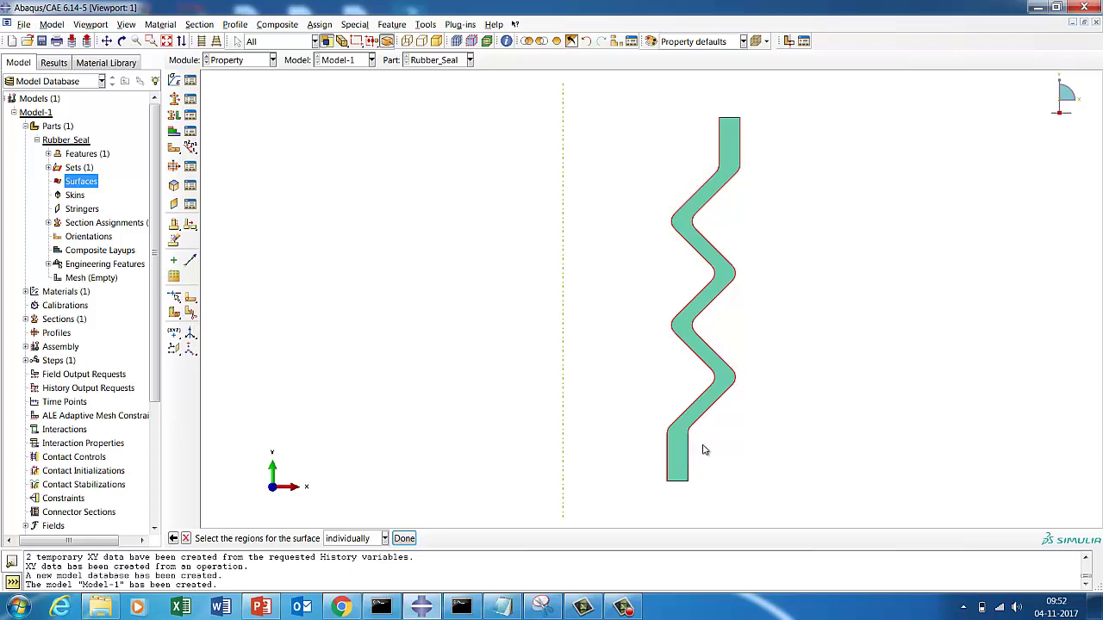
{"action": "left_click", "coordinate": [405, 538]}
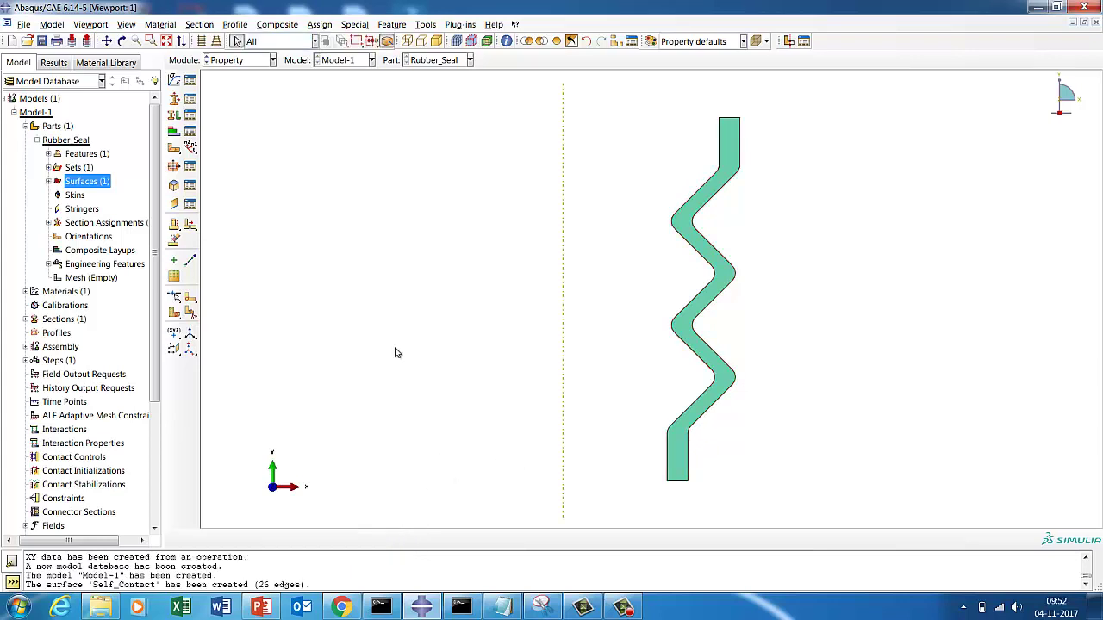
Create a surface named Top_Slave on Rubber_Seal from the seal's top end edge
{"action": "left_click", "coordinate": [48, 181]}
{"action": "right_click", "coordinate": [78, 183]}
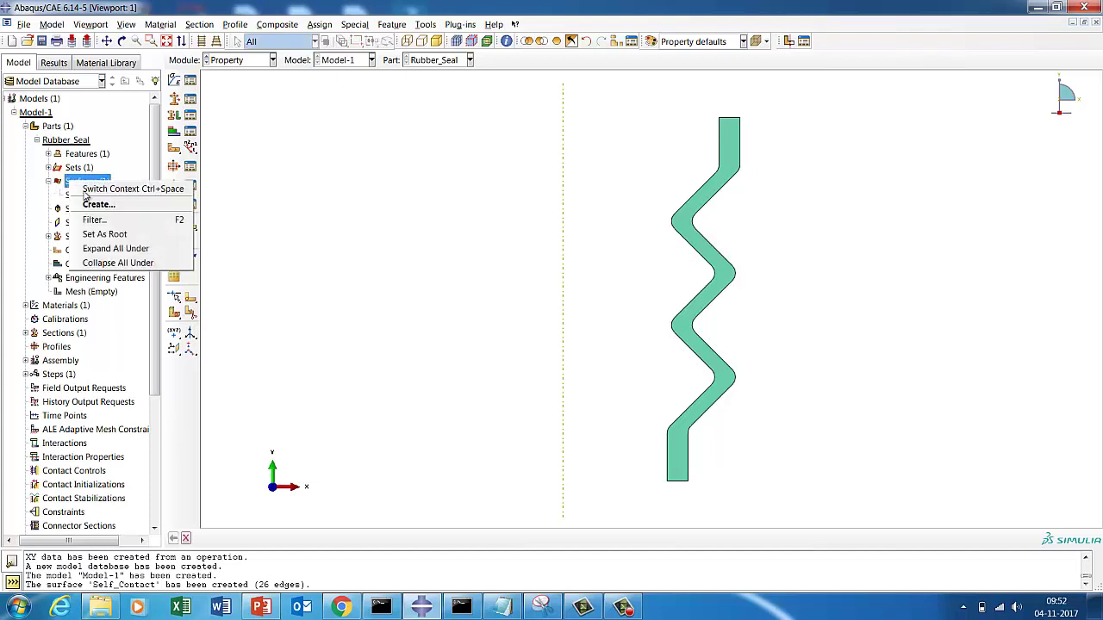
{"action": "left_click", "coordinate": [98, 204]}
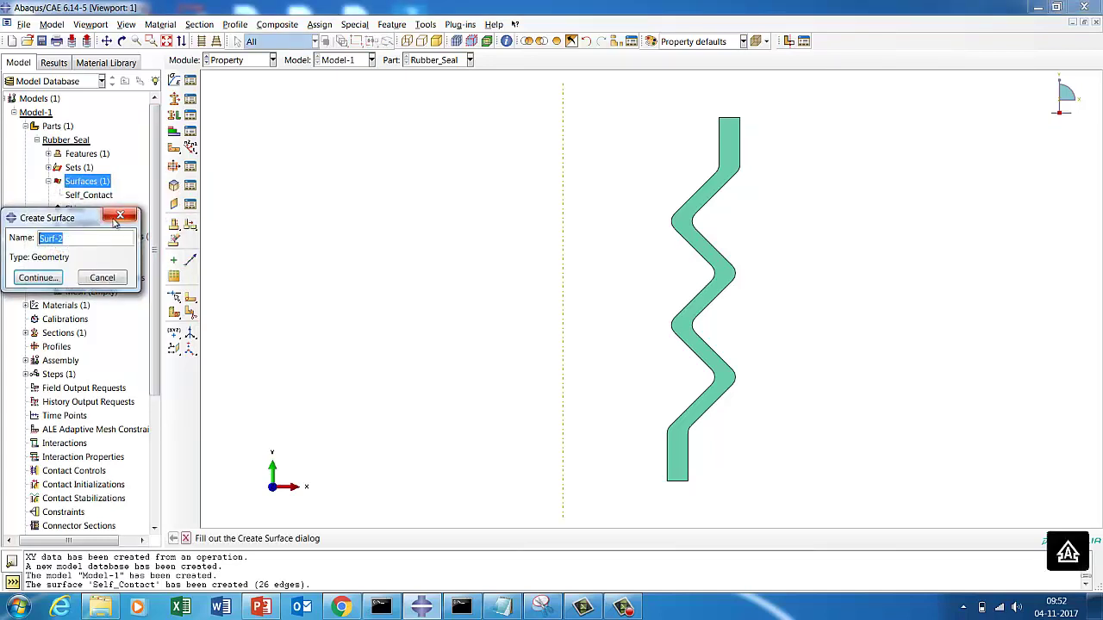
{"action": "type", "text": "Top_Slave"}
{"action": "left_click", "coordinate": [38, 278]}
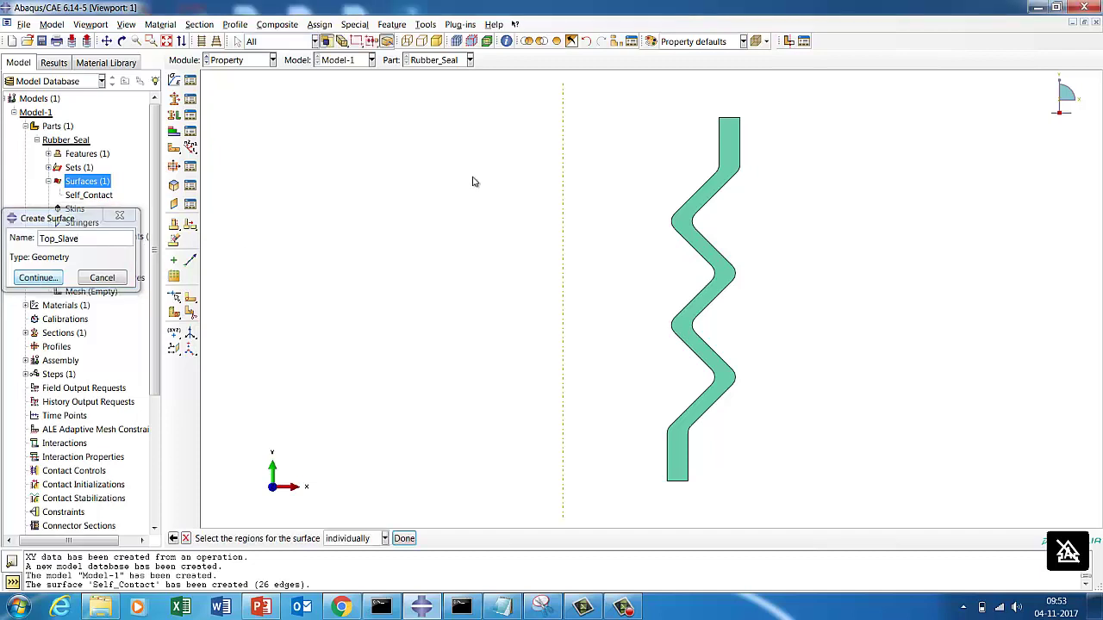
{"action": "left_click", "coordinate": [731, 117]}
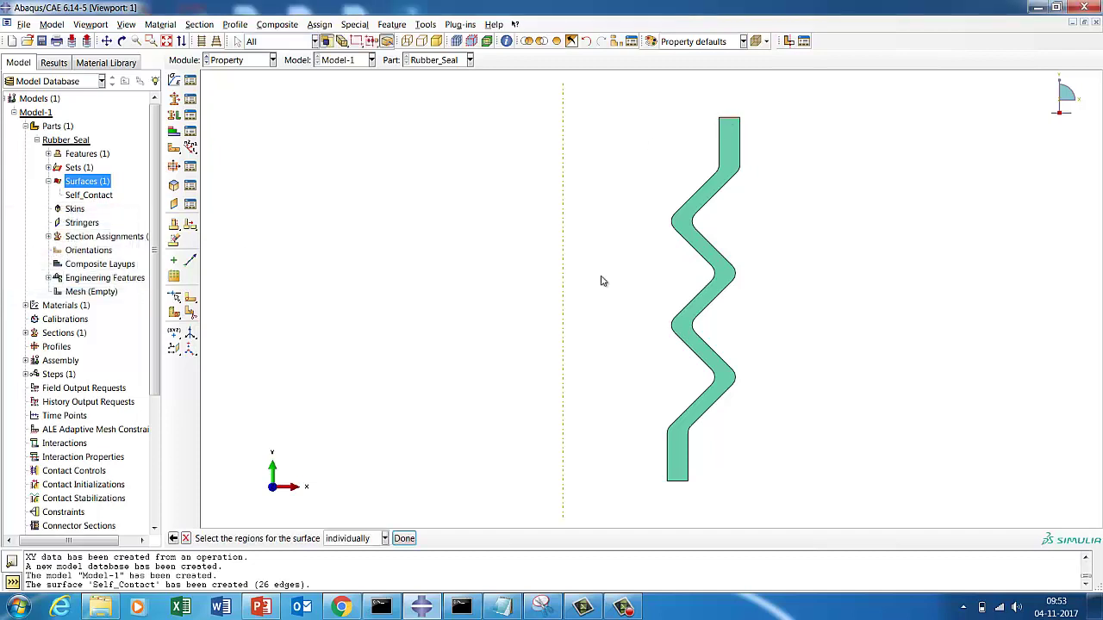
{"action": "left_click", "coordinate": [404, 538]}
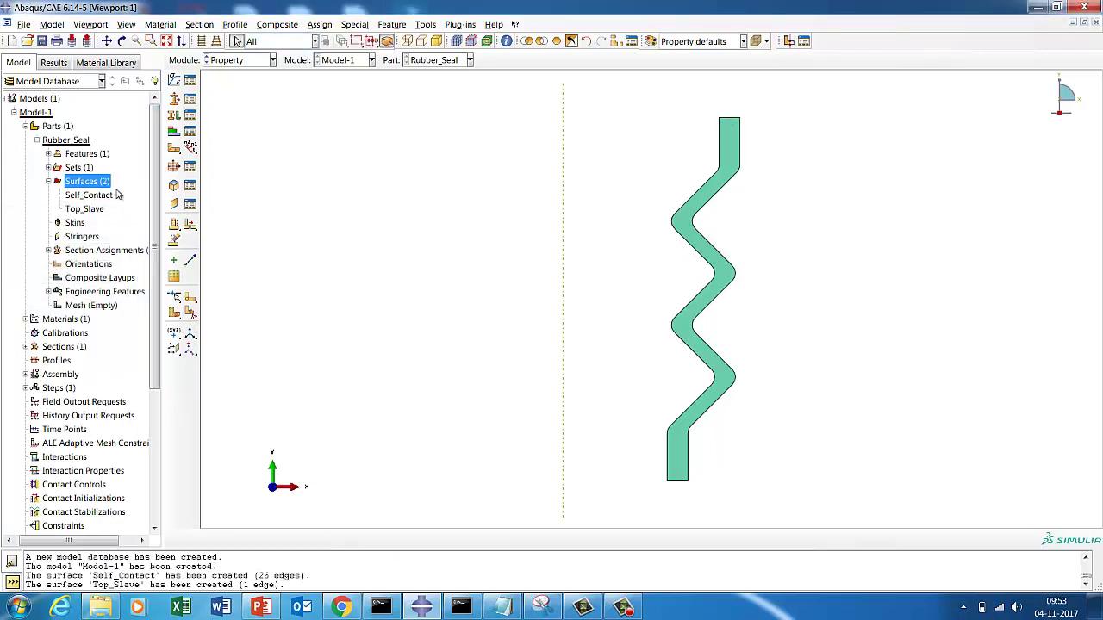
Create a surface named Bottom_Slave on Rubber_Seal from the seal's bottom end edge
{"action": "right_click", "coordinate": [85, 181]}
{"action": "left_click", "coordinate": [100, 205]}
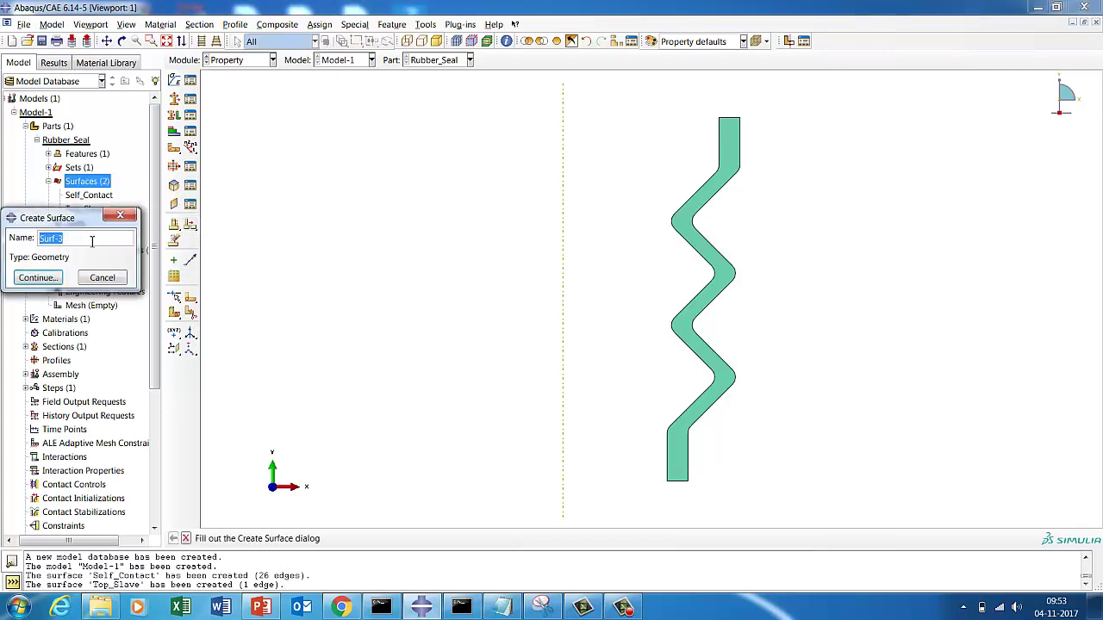
{"action": "type", "text": "Bottom_Slave"}
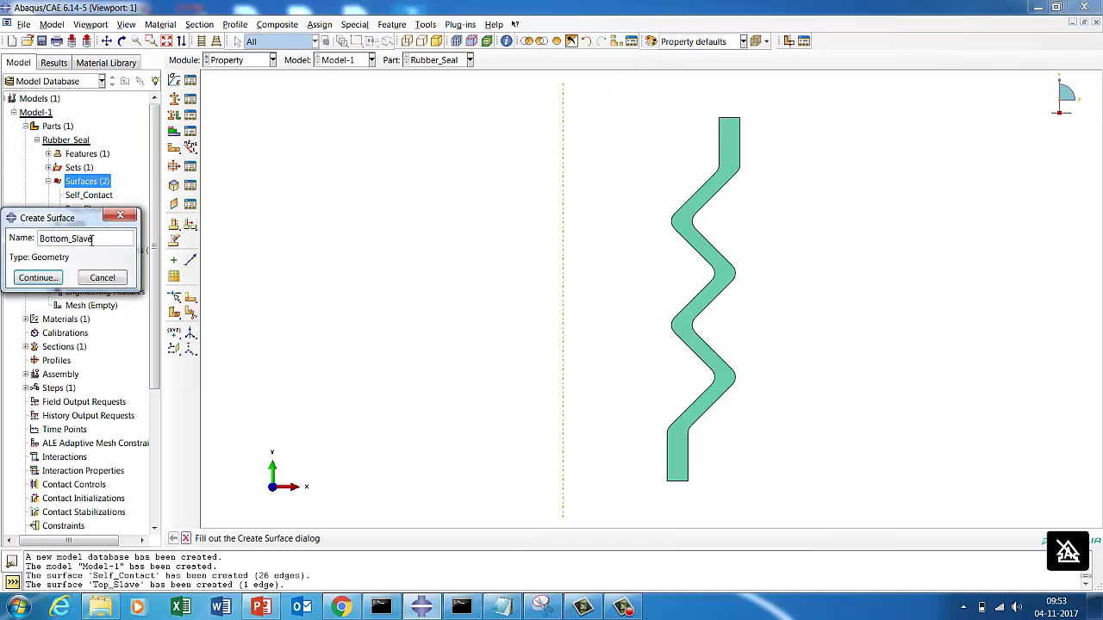
{"action": "left_click", "coordinate": [38, 278]}
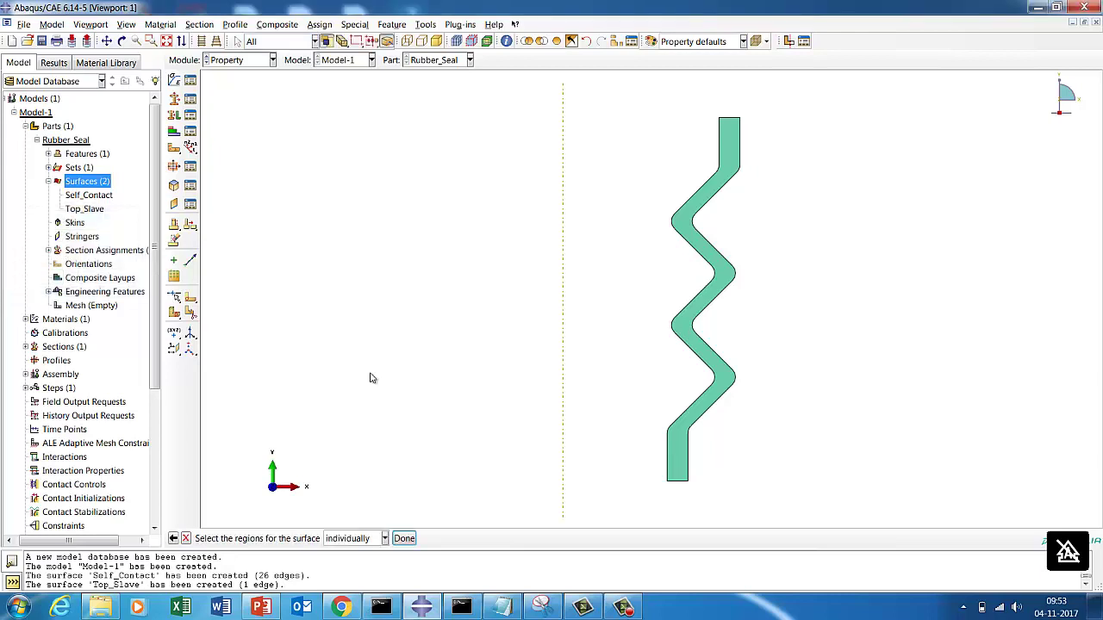
{"action": "left_click", "coordinate": [675, 486]}
{"action": "left_click", "coordinate": [405, 539]}
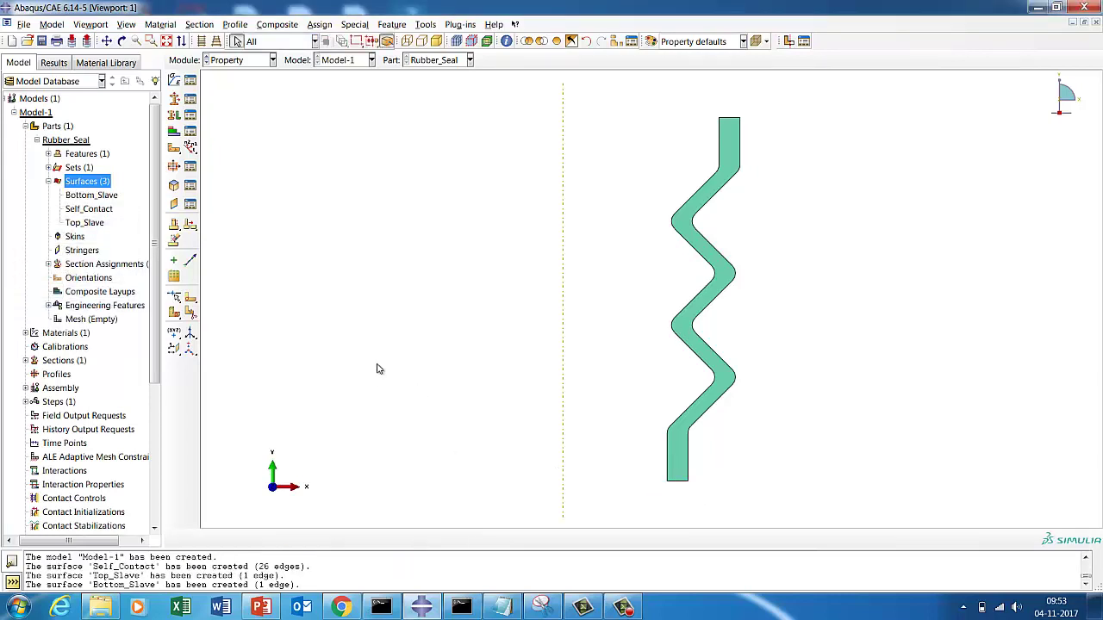
{"action": "left_click", "coordinate": [49, 182]}
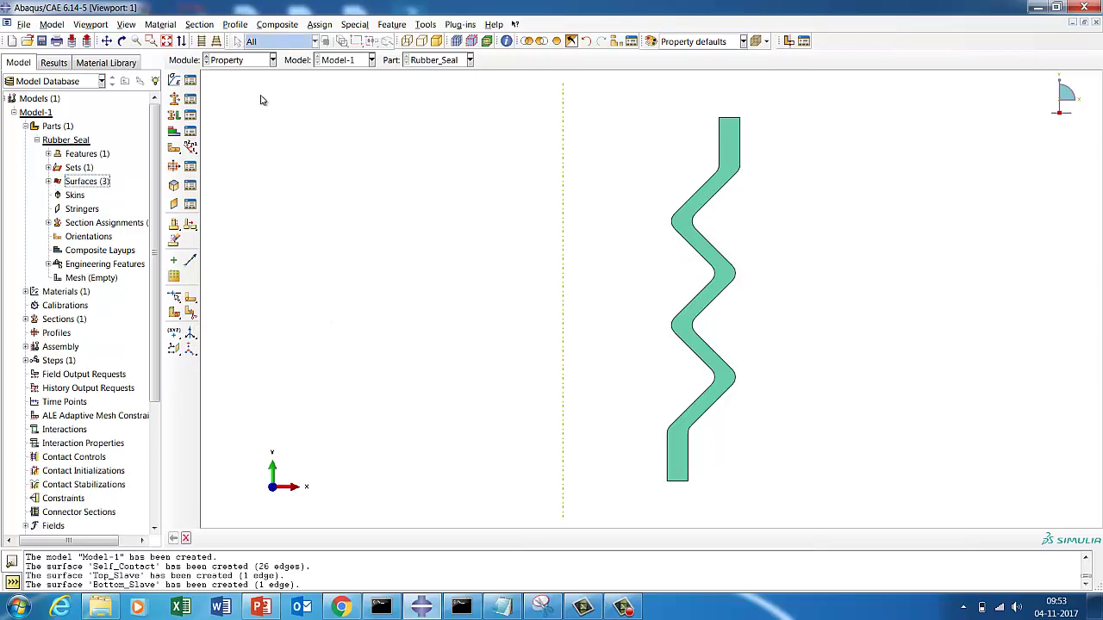
Start a new axisymmetric discrete rigid wire part named Bottom with an approximate size of 20
{"action": "left_click", "coordinate": [218, 59]}
{"action": "left_click", "coordinate": [345, 139]}
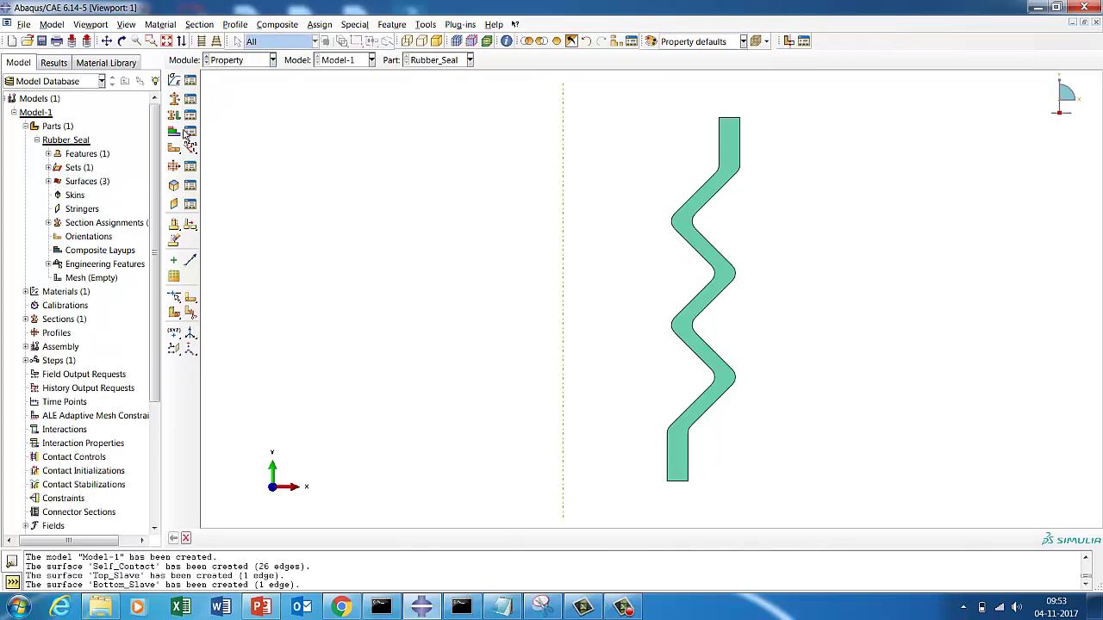
{"action": "left_click", "coordinate": [57, 127]}
{"action": "right_click", "coordinate": [61, 128]}
{"action": "left_click", "coordinate": [83, 150]}
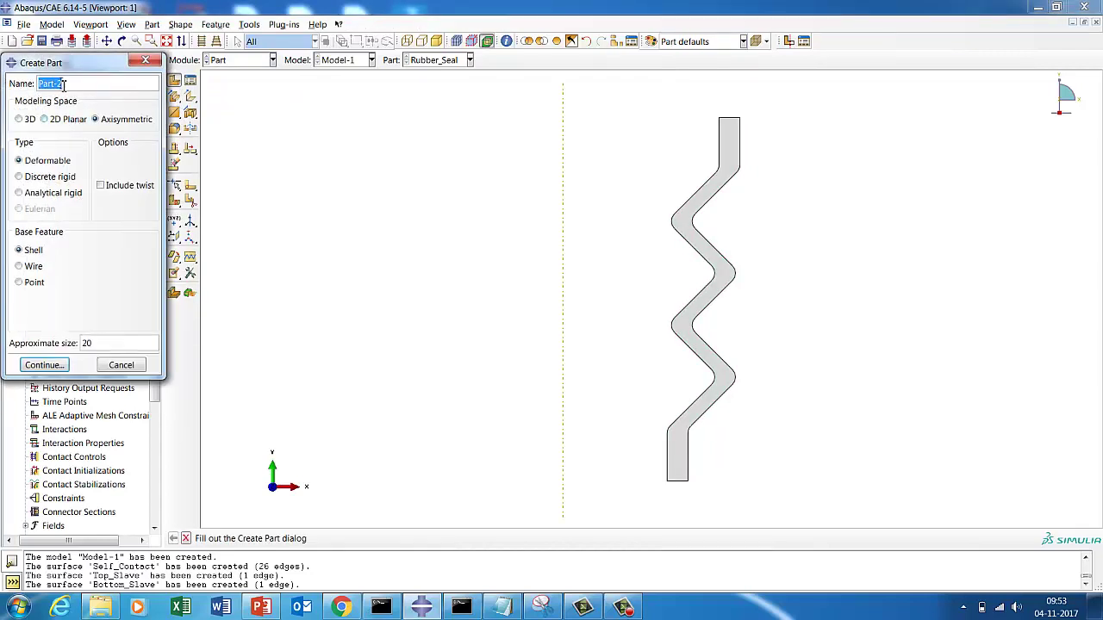
{"action": "type", "text": "Botto"}
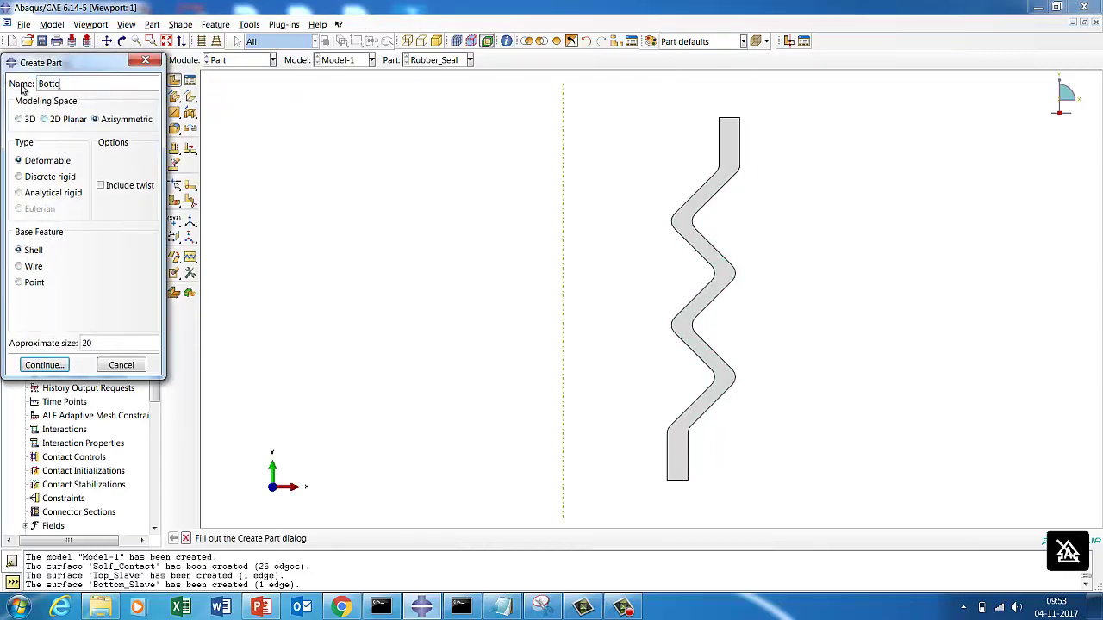
{"action": "type", "text": "m"}
{"action": "left_click", "coordinate": [66, 178]}
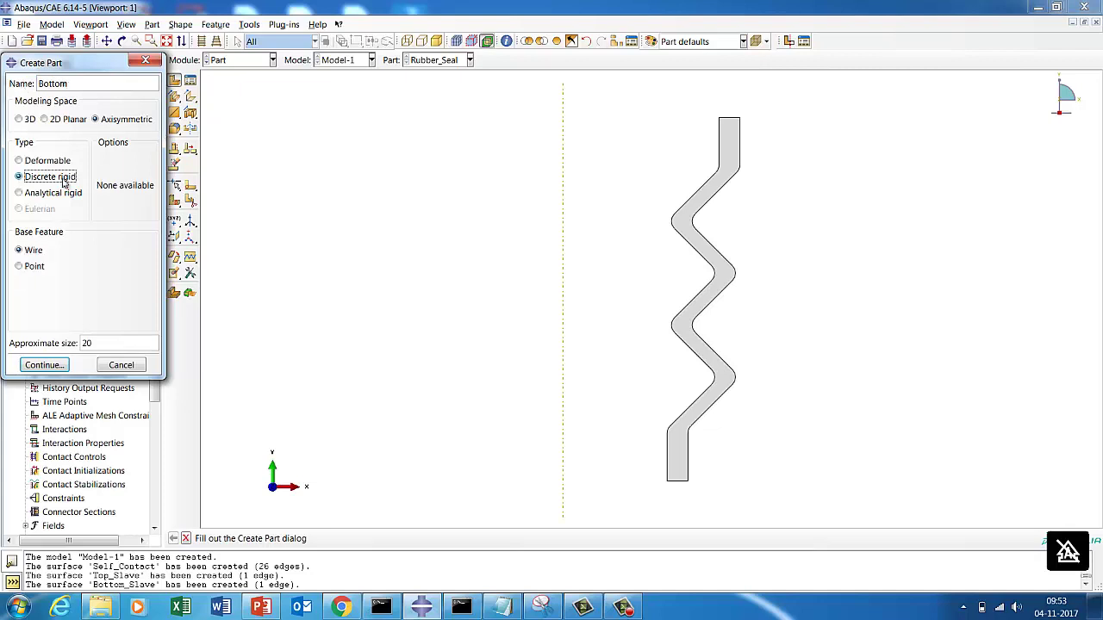
{"action": "left_click", "coordinate": [44, 364]}
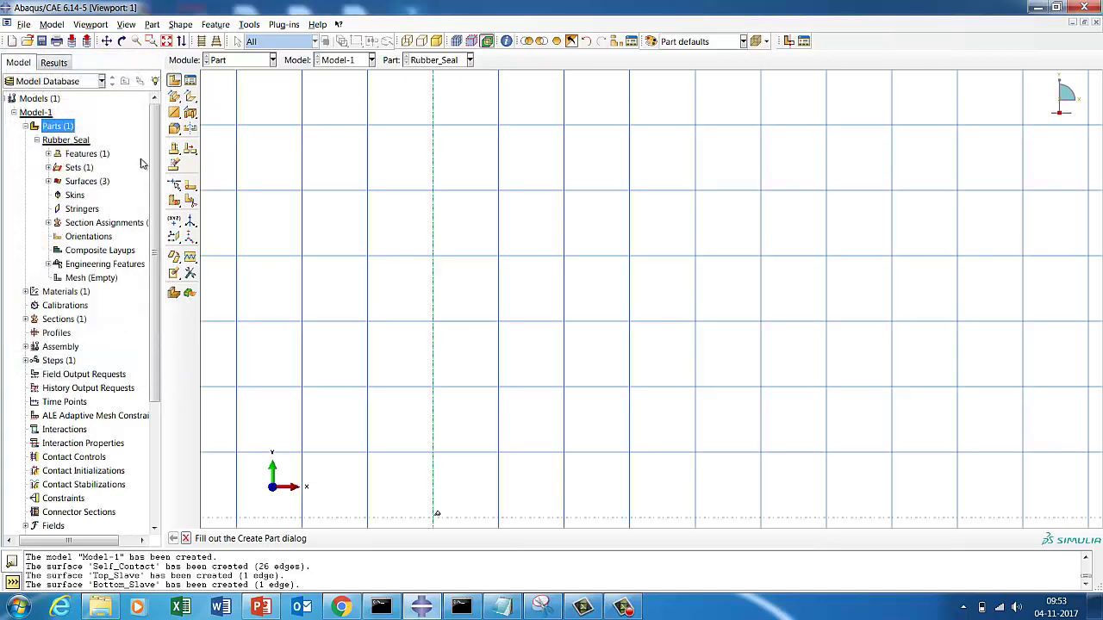
Add a sketch point at 7,0, draw a horizontal line to it from the origin, and finish the Bottom part's wire section
{"action": "left_click", "coordinate": [174, 82]}
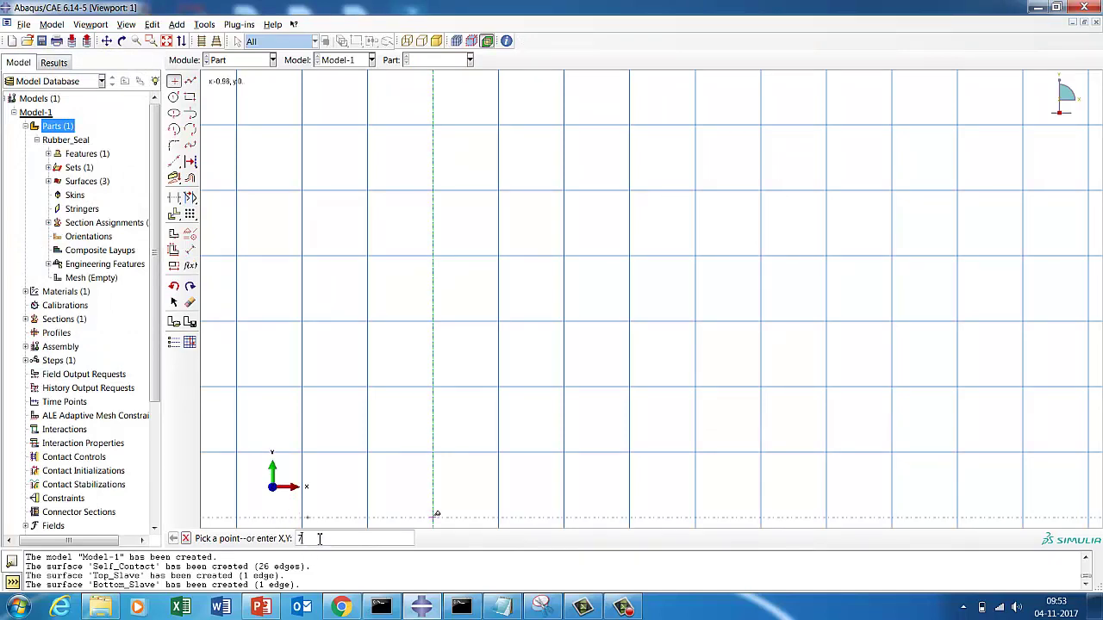
{"action": "type", "text": "7,0"}
{"action": "key", "text": "Return"}
{"action": "left_click", "coordinate": [166, 41]}
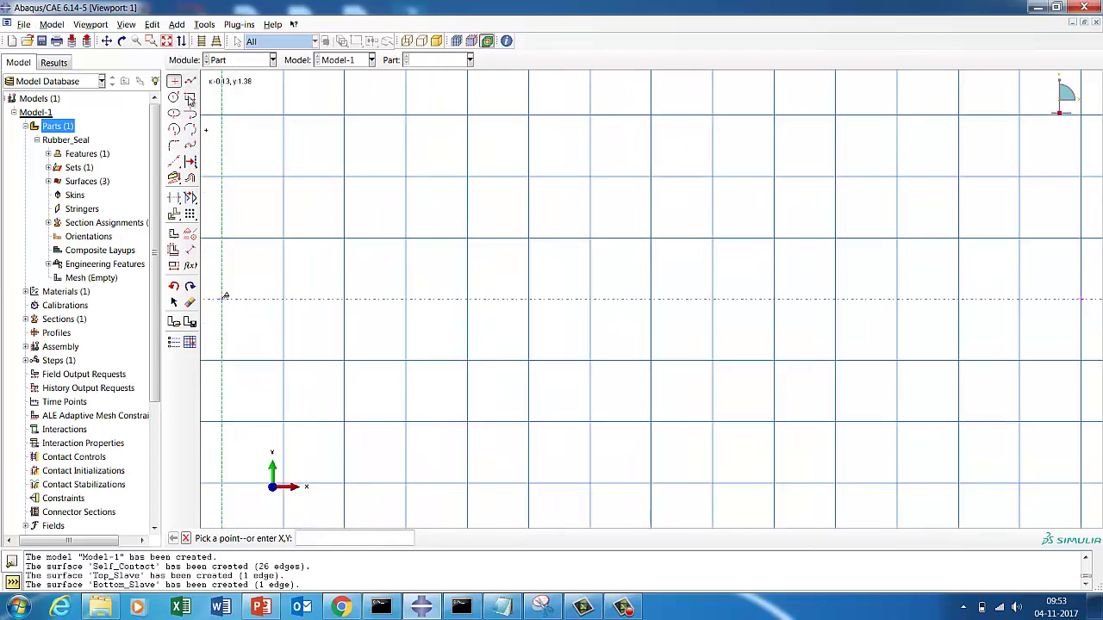
{"action": "left_click", "coordinate": [189, 81]}
{"action": "left_click", "coordinate": [224, 299]}
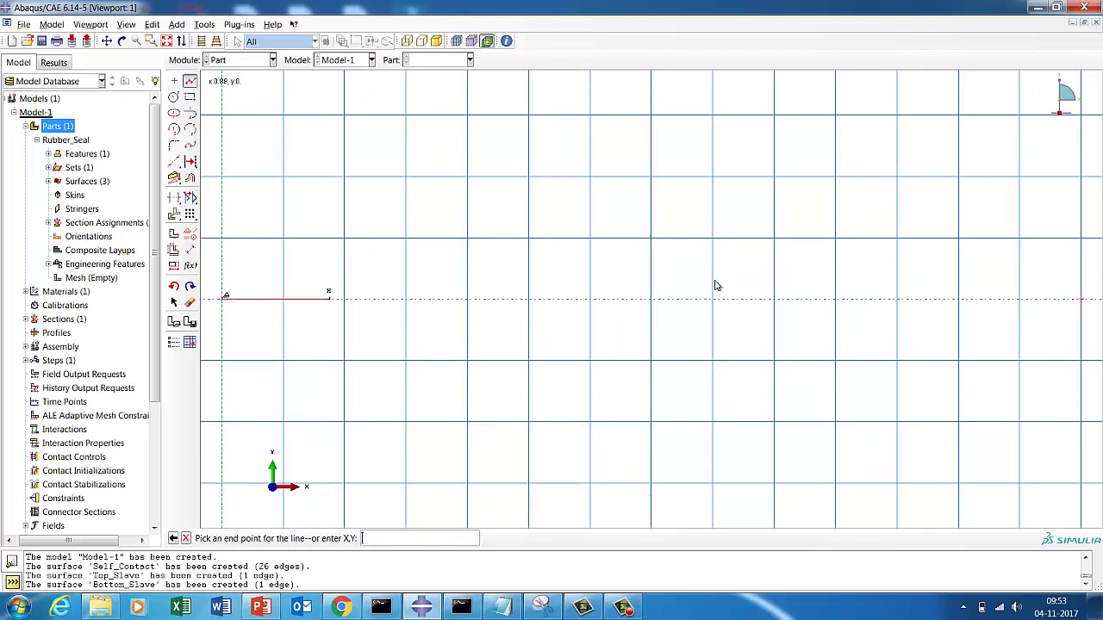
{"action": "left_click", "coordinate": [1080, 299]}
{"action": "middle_click", "coordinate": [308, 512]}
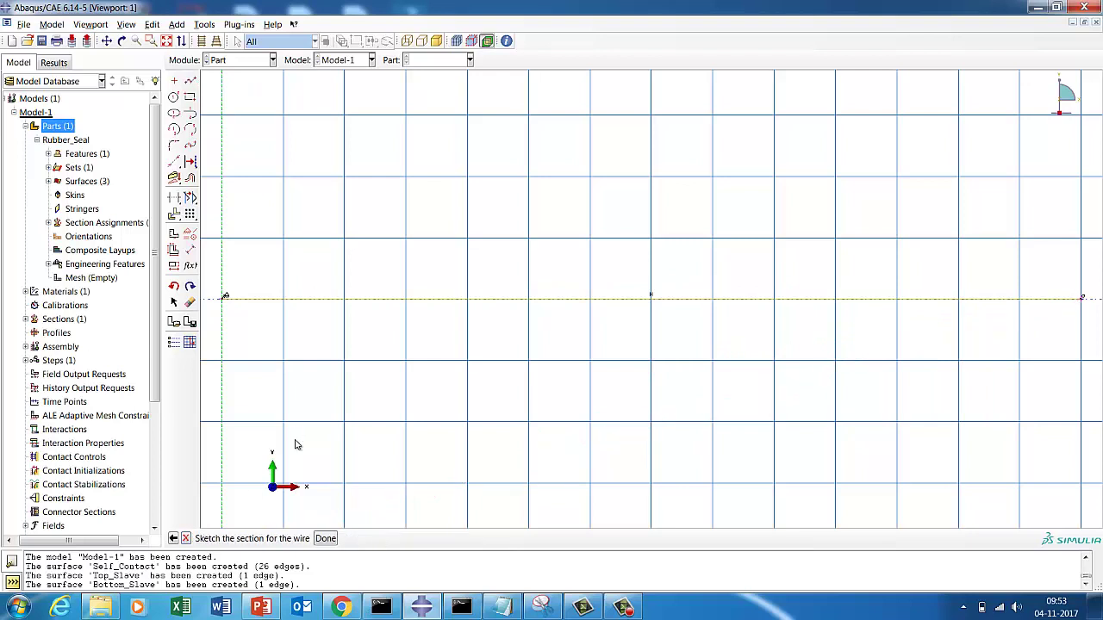
{"action": "left_click", "coordinate": [327, 542]}
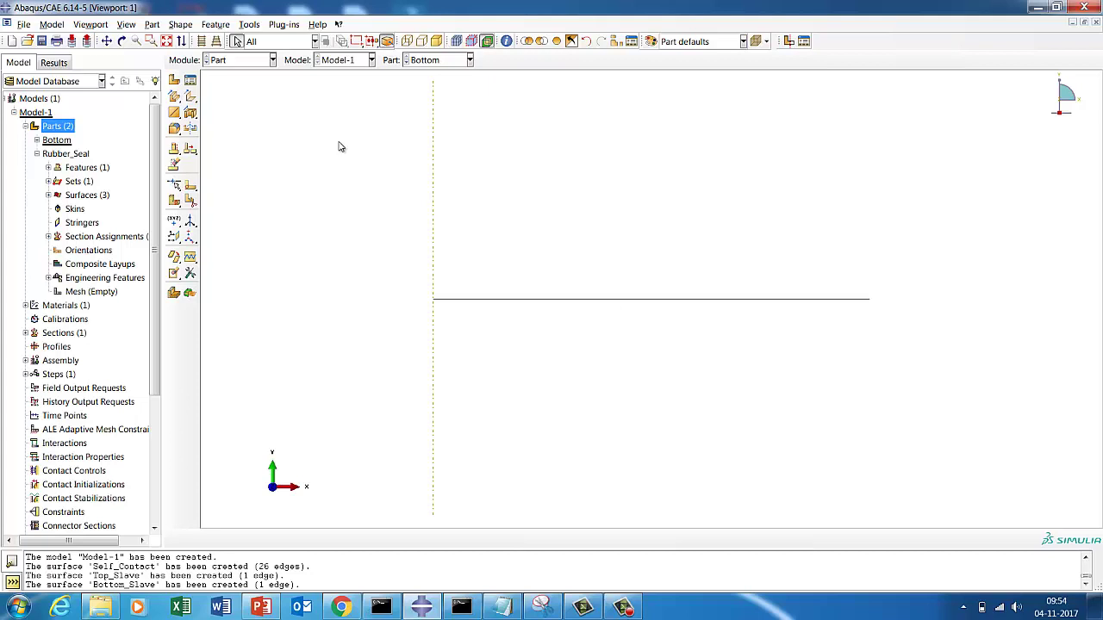
Add a reference point to the Bottom part at the wire's end on the symmetry axis
{"action": "left_click", "coordinate": [250, 26]}
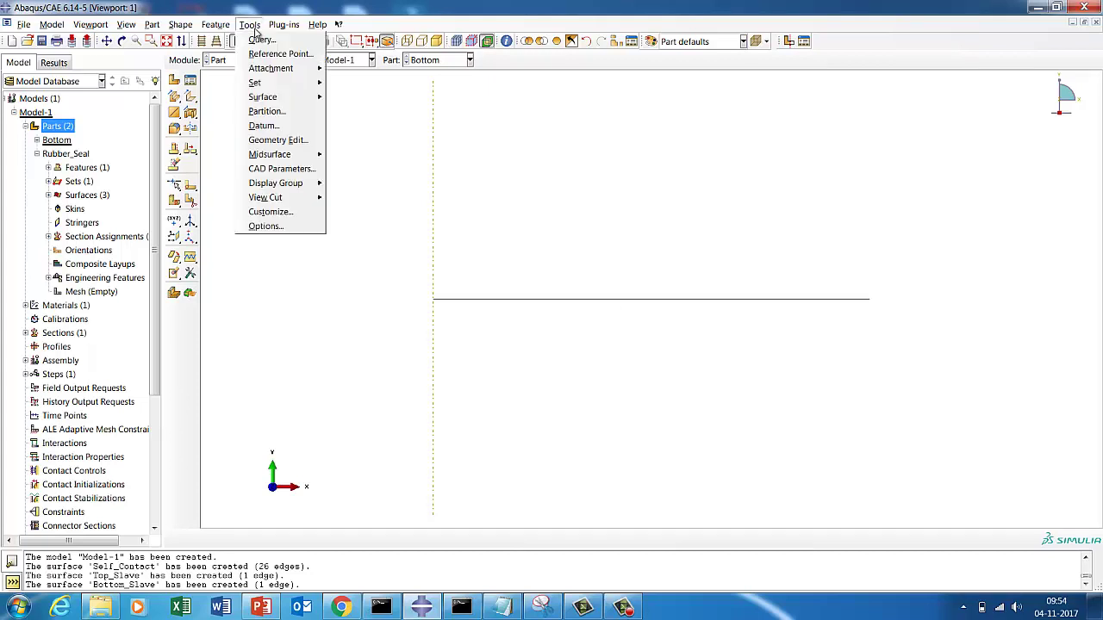
{"action": "left_click", "coordinate": [263, 54]}
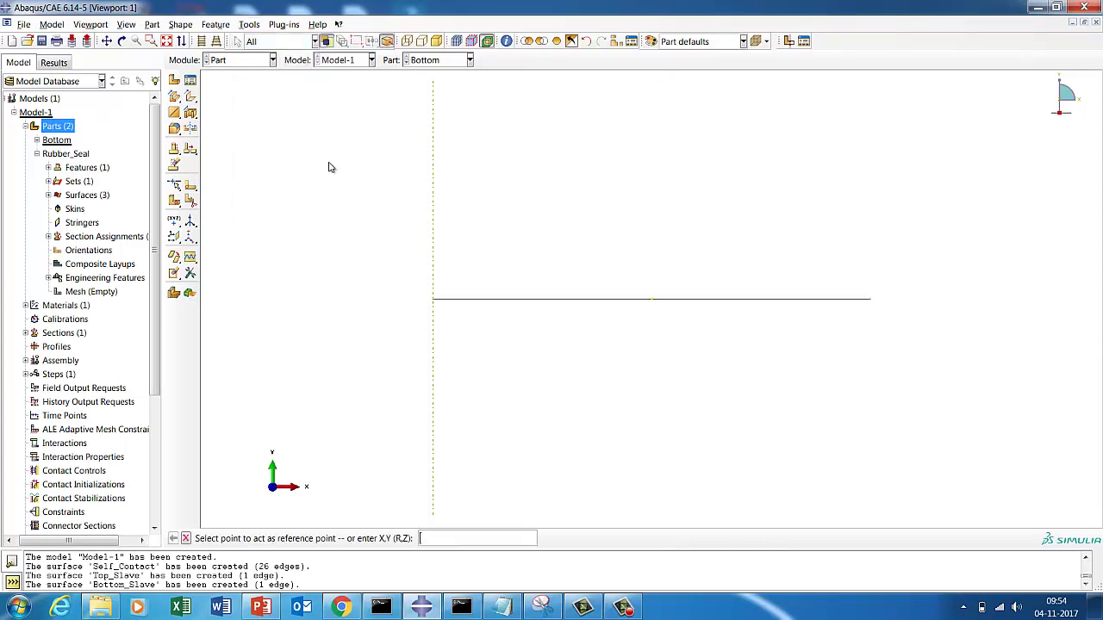
{"action": "left_click", "coordinate": [435, 299]}
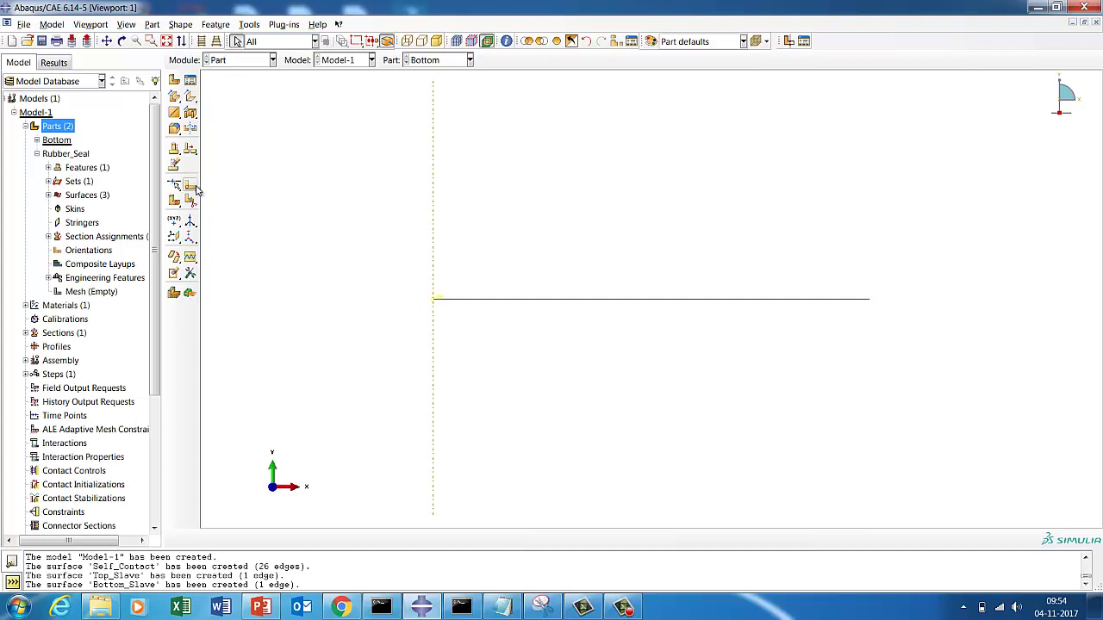
Start a new axisymmetric discrete rigid wire part named Top with an approximate size of 20
{"action": "right_click", "coordinate": [58, 128]}
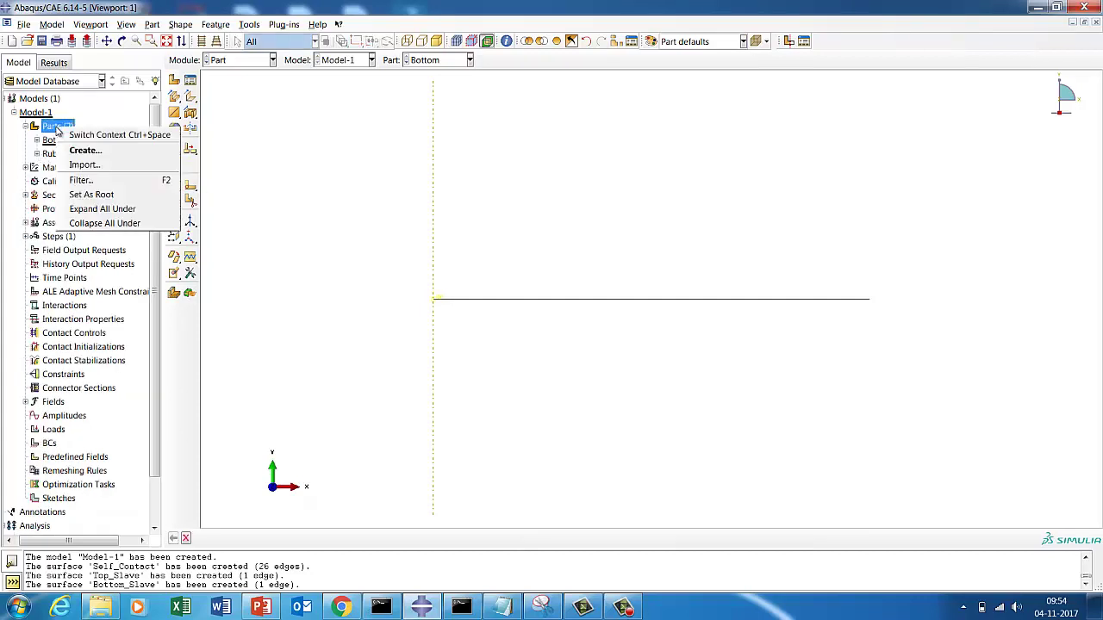
{"action": "left_click", "coordinate": [84, 150]}
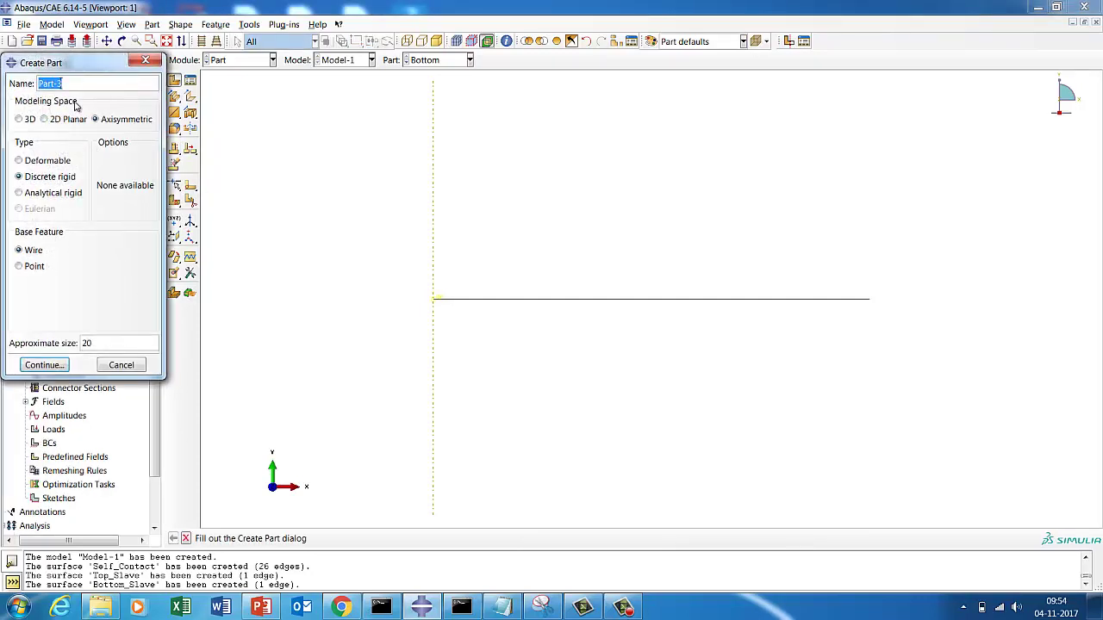
{"action": "type", "text": "Top"}
{"action": "left_click", "coordinate": [47, 366]}
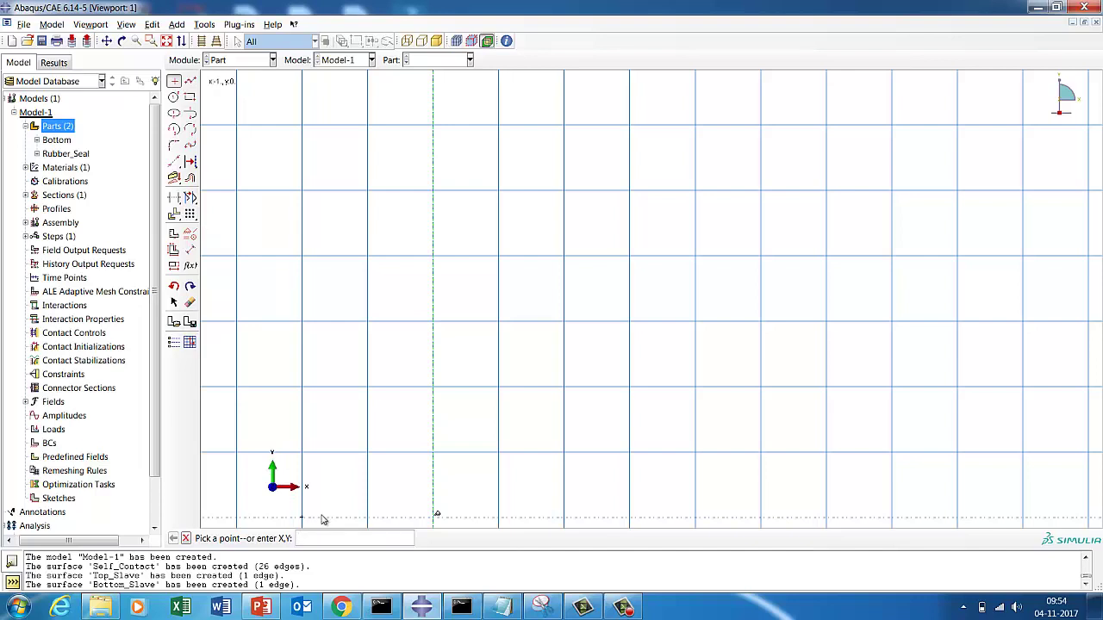
Draw a horizontal line between the sketch points at 0,7 and 7,7, and finish the Top part's wire section
{"action": "left_click", "coordinate": [166, 41]}
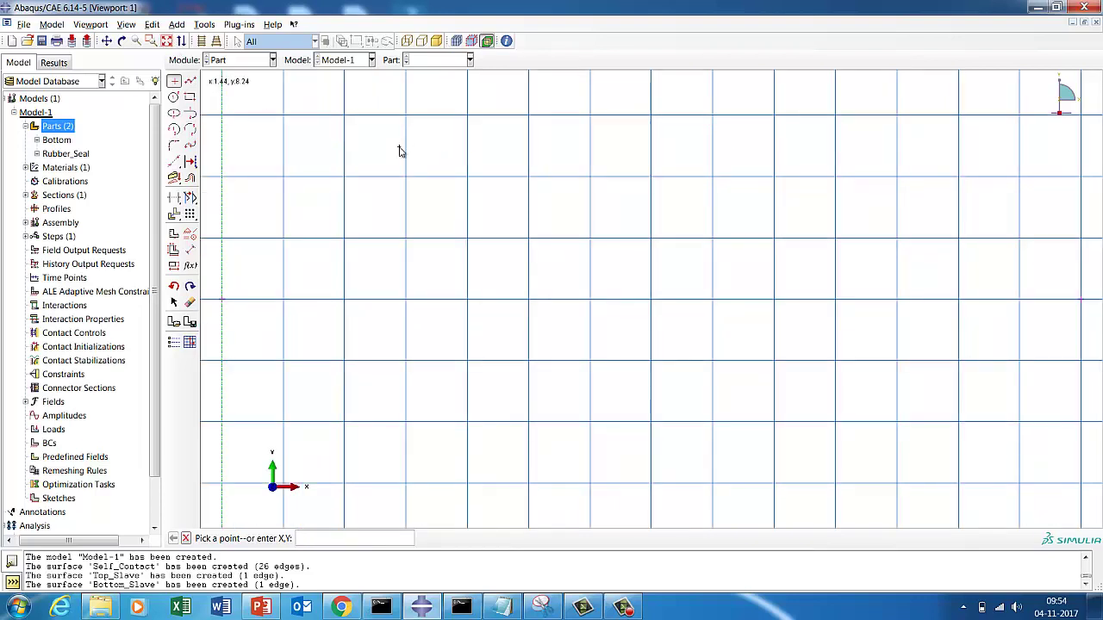
{"action": "left_click", "coordinate": [190, 81]}
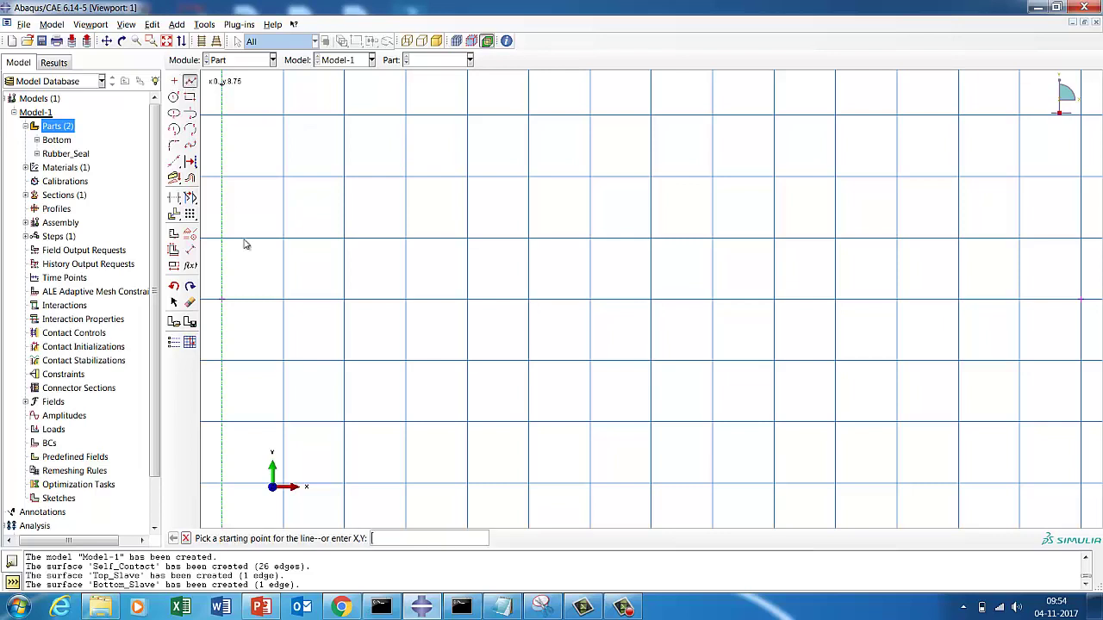
{"action": "left_click", "coordinate": [223, 300]}
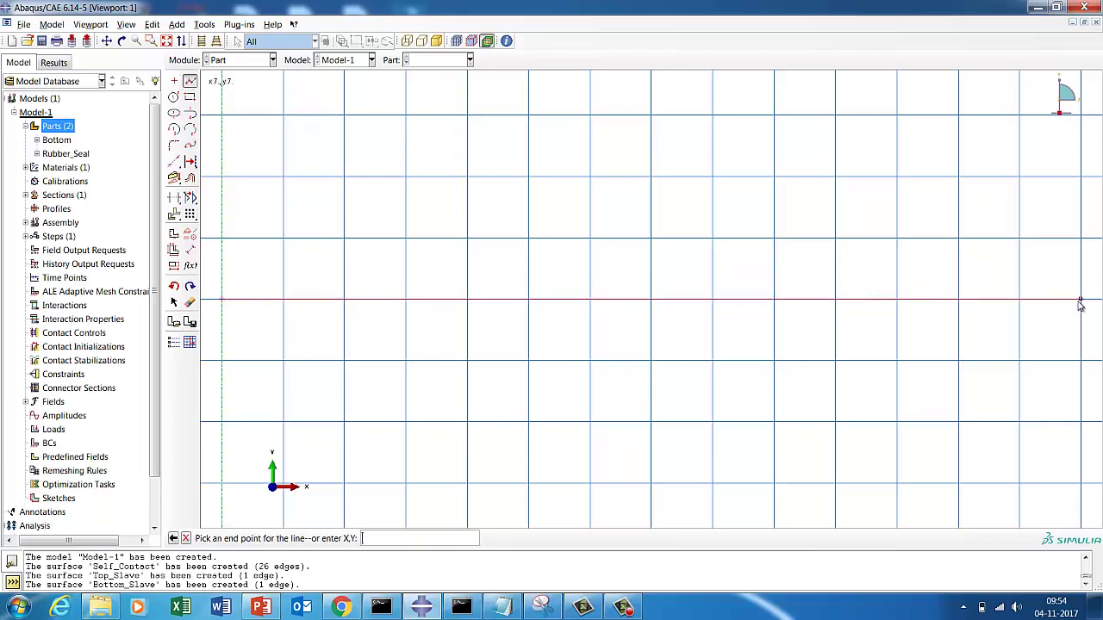
{"action": "left_click", "coordinate": [1081, 299]}
{"action": "left_click", "coordinate": [185, 539]}
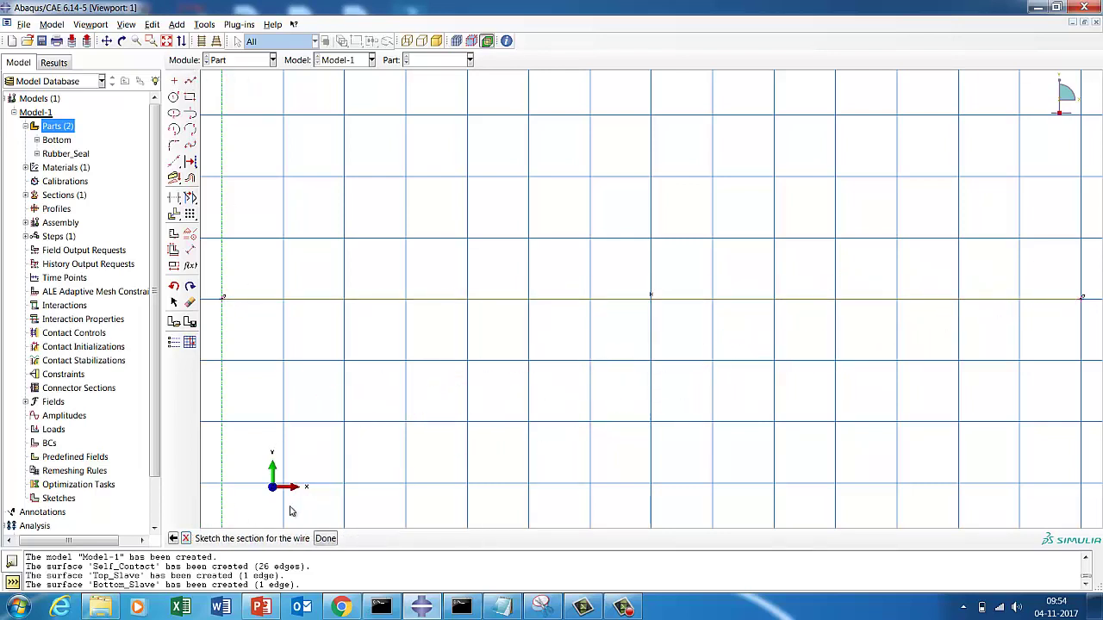
{"action": "left_click", "coordinate": [326, 539]}
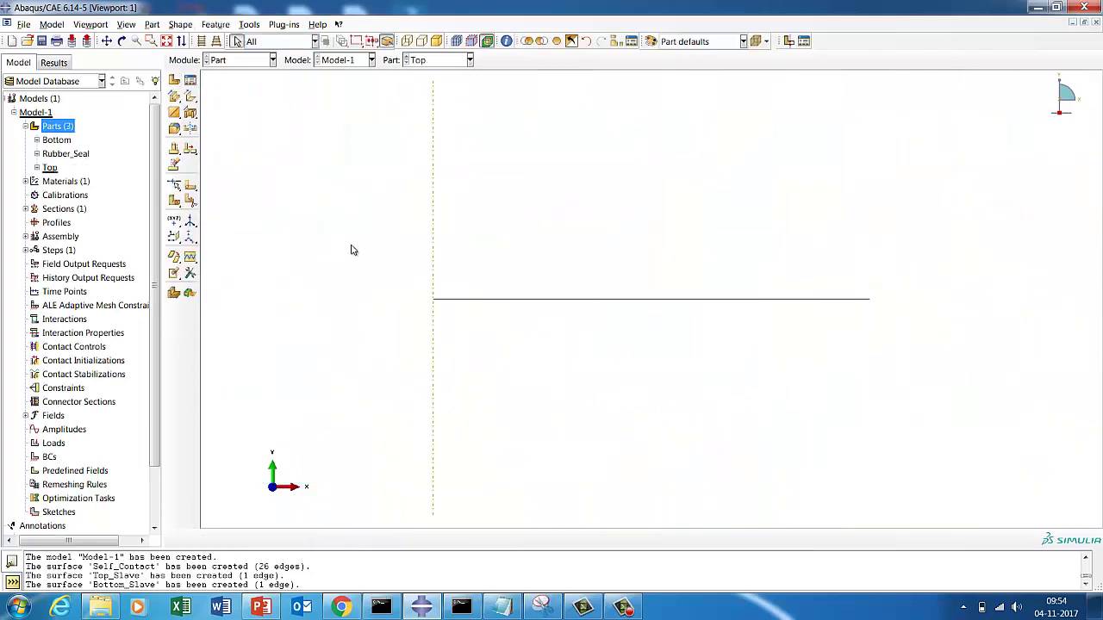
Add a reference point to the Top part at the wire's end on the symmetry axis
{"action": "left_click", "coordinate": [249, 24]}
{"action": "left_click", "coordinate": [285, 51]}
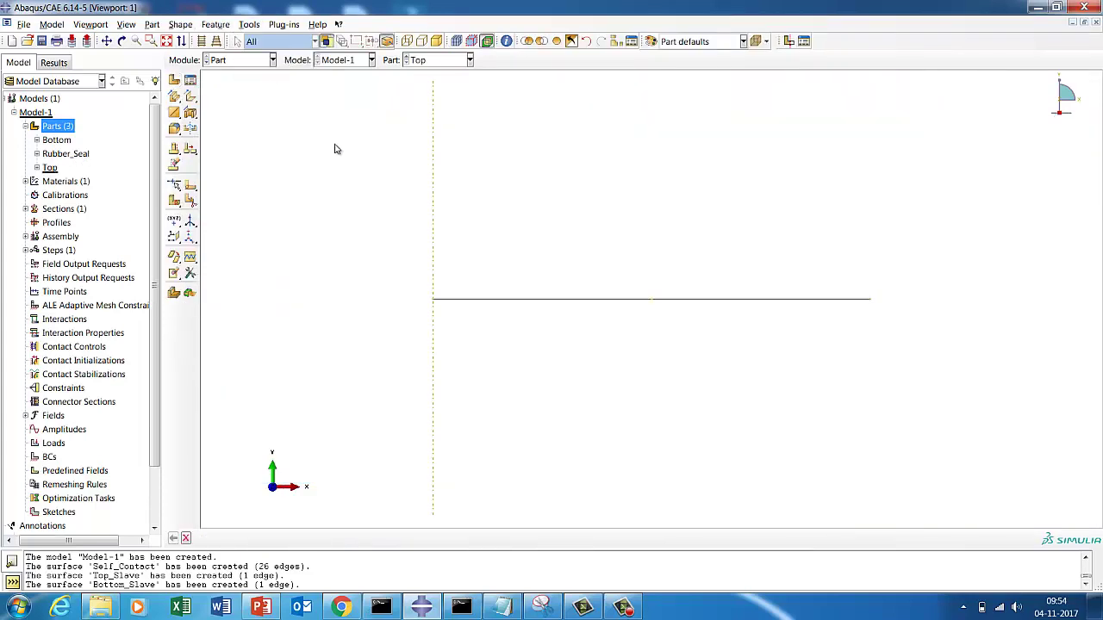
{"action": "left_click", "coordinate": [435, 302]}
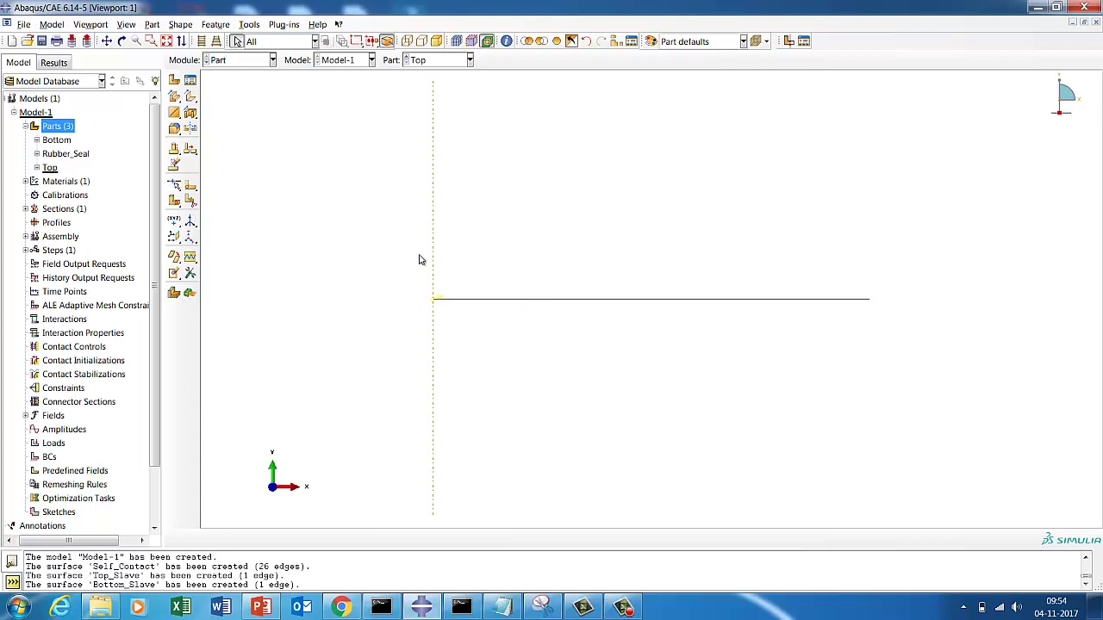
Create a surface named Master_Bottom on the Top part from its wire edge, using the magenta side
{"action": "left_click", "coordinate": [36, 168]}
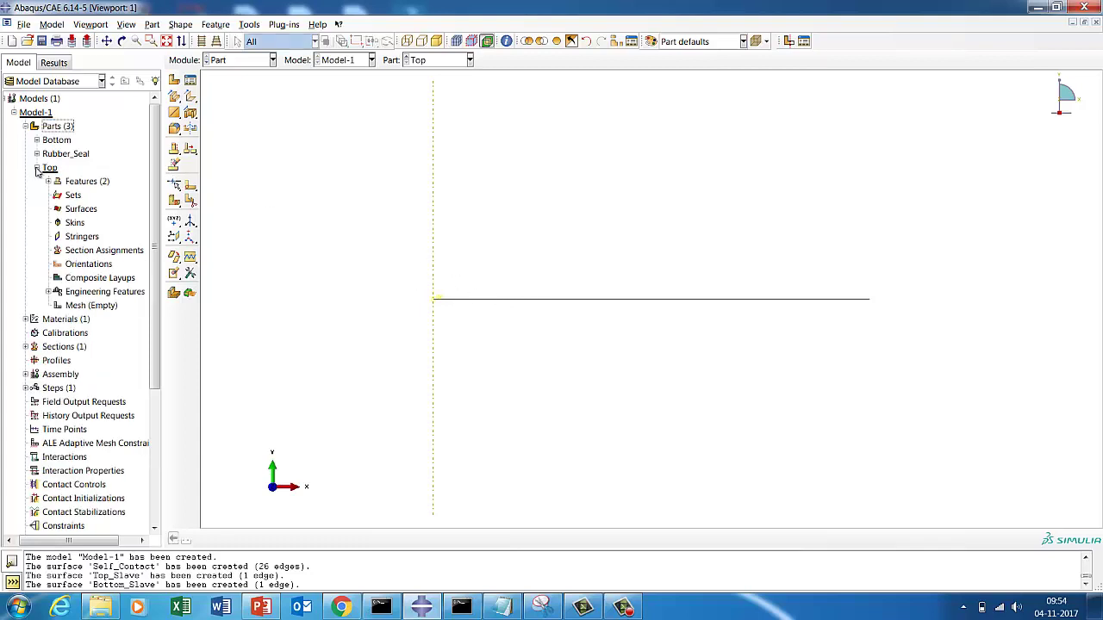
{"action": "left_click", "coordinate": [71, 210]}
{"action": "right_click", "coordinate": [71, 210]}
{"action": "left_click", "coordinate": [84, 231]}
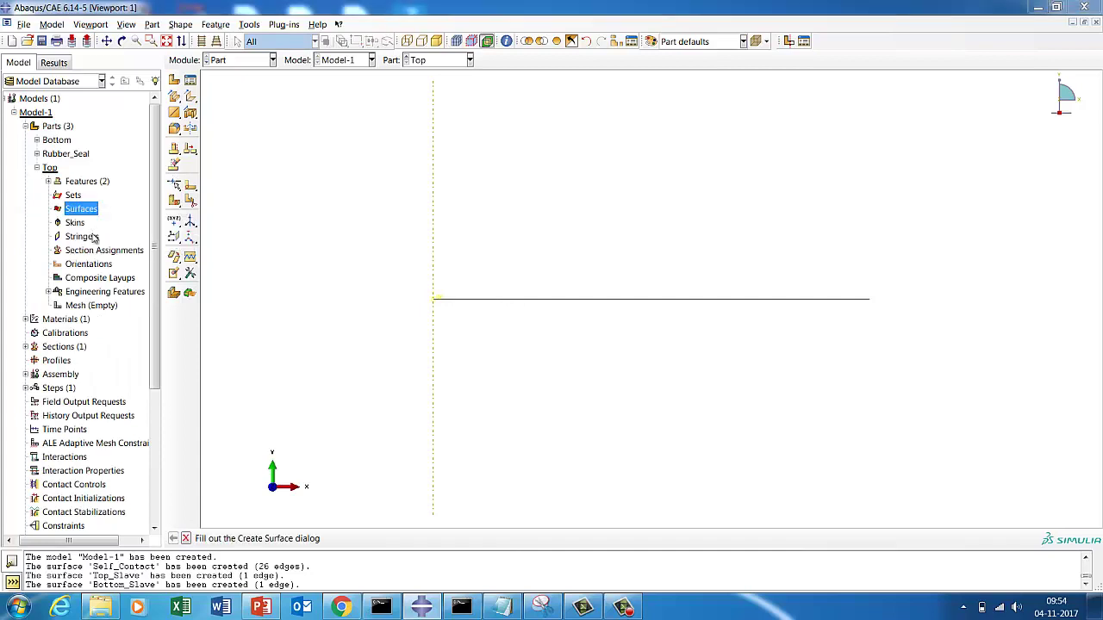
{"action": "type", "text": "Master_Bottom"}
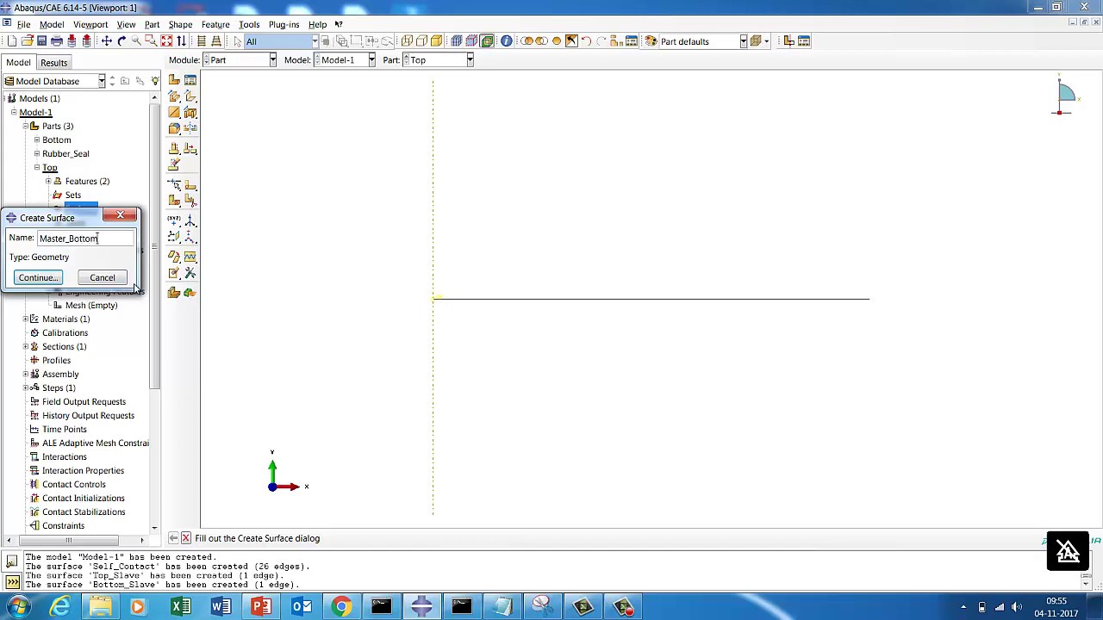
{"action": "left_click", "coordinate": [37, 277]}
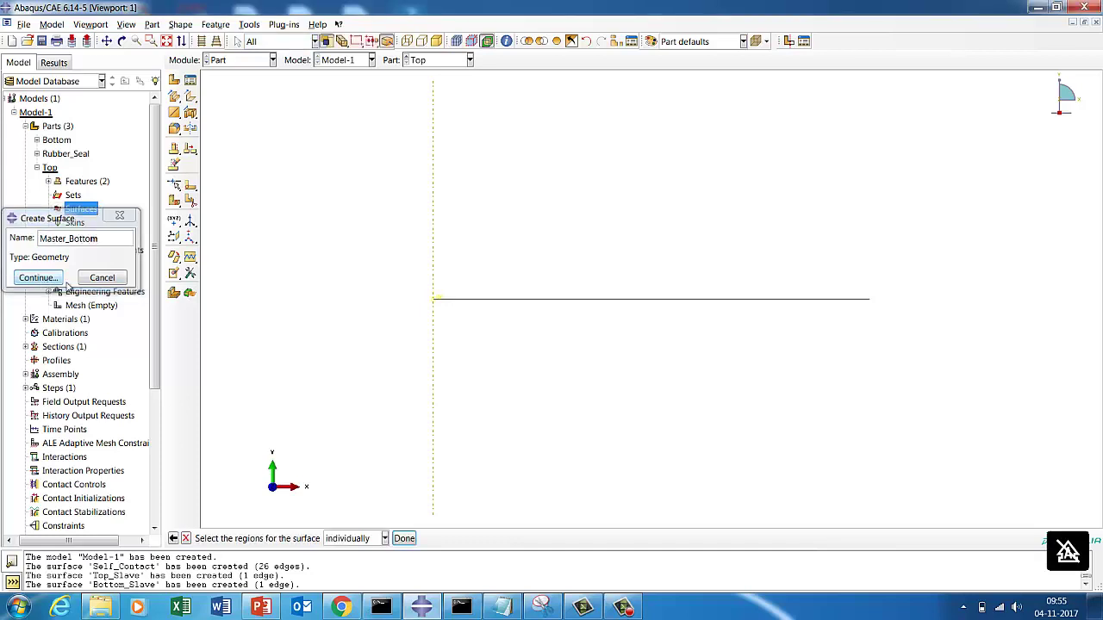
{"action": "left_click", "coordinate": [471, 306]}
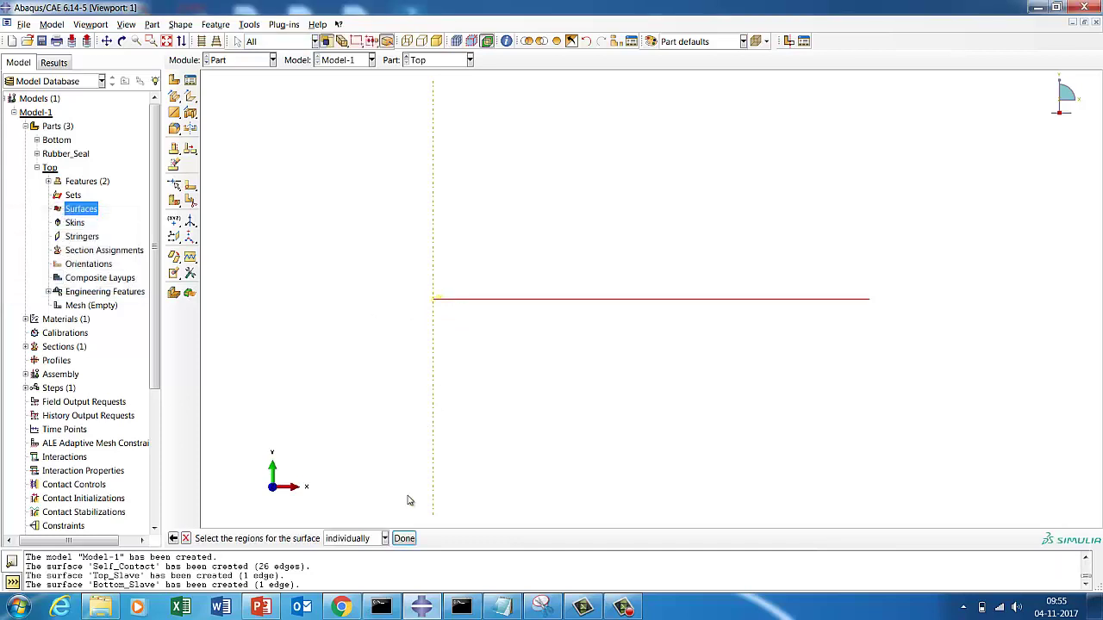
{"action": "left_click", "coordinate": [404, 539]}
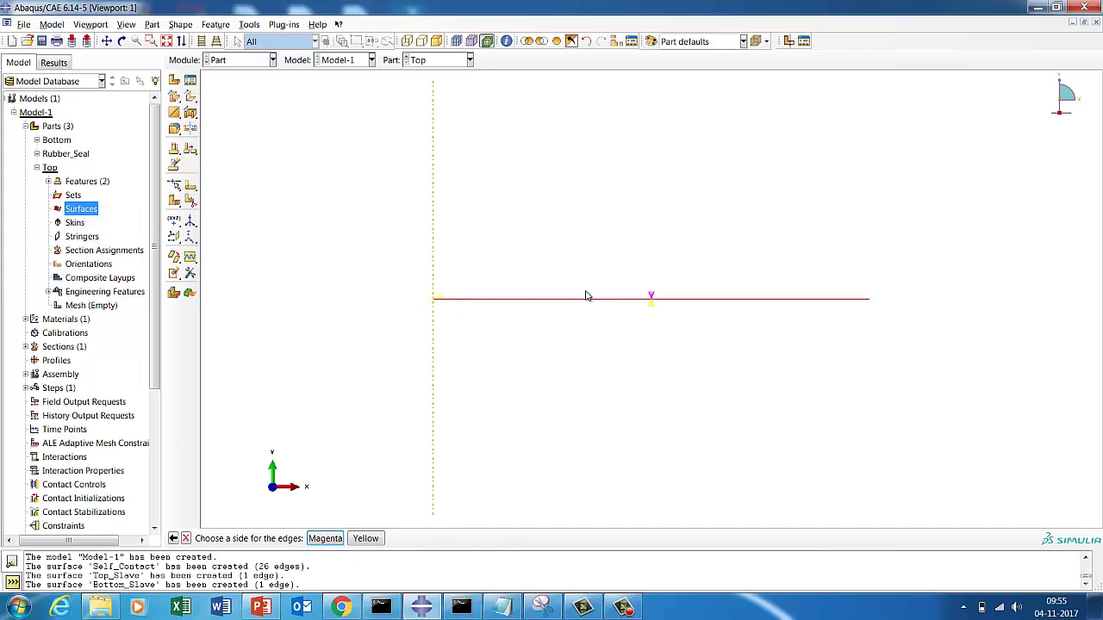
{"action": "left_click", "coordinate": [325, 538]}
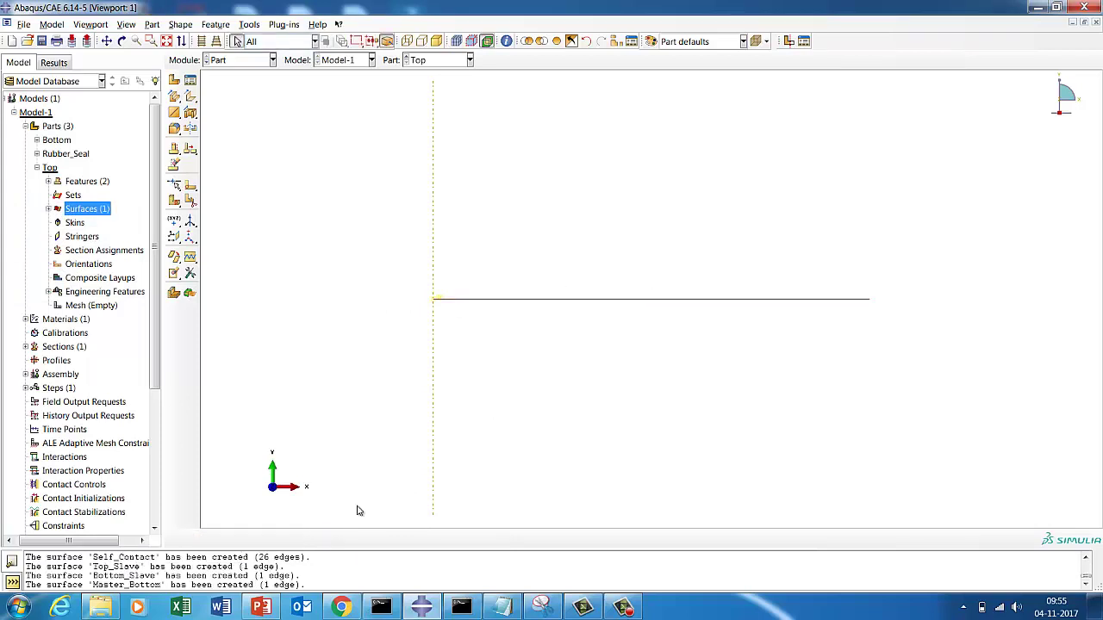
Create a surface named Master_Top on the Bottom part from its wire edge, using the yellow side
{"action": "left_click", "coordinate": [37, 167]}
{"action": "left_click", "coordinate": [37, 140]}
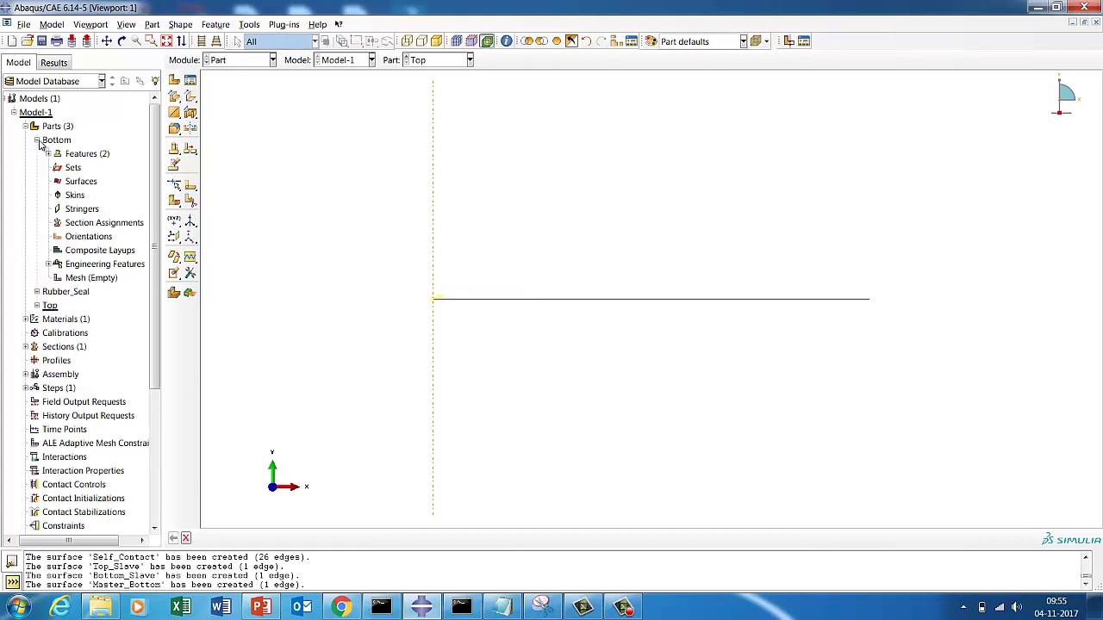
{"action": "left_click", "coordinate": [37, 139]}
{"action": "left_click", "coordinate": [37, 139]}
{"action": "left_click", "coordinate": [69, 183]}
{"action": "right_click", "coordinate": [69, 182]}
{"action": "left_click", "coordinate": [77, 202]}
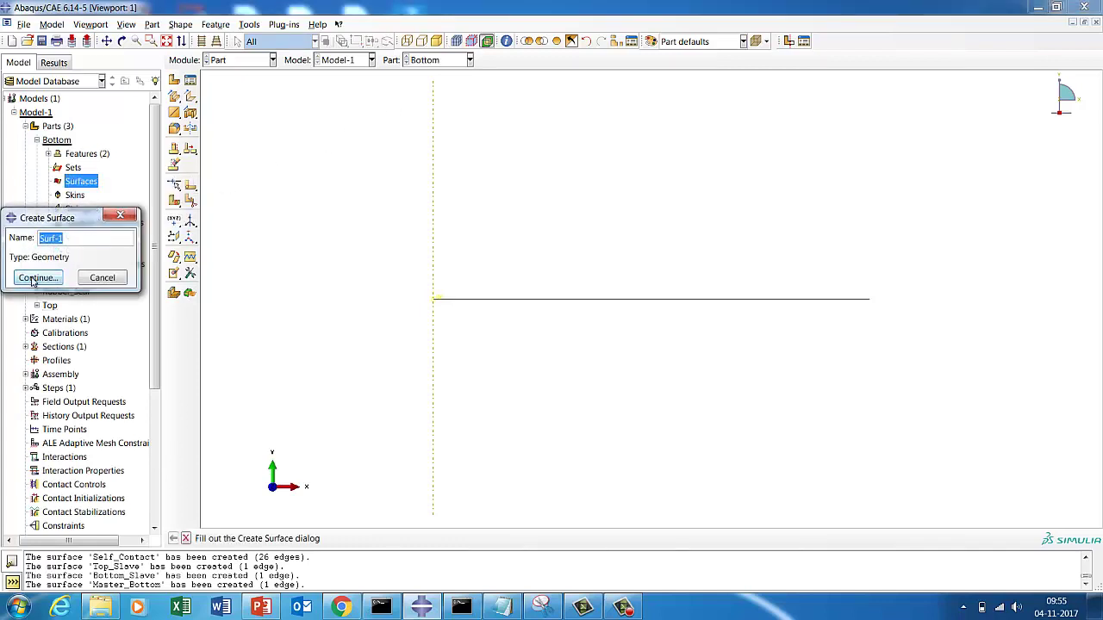
{"action": "type", "text": "Master_Top"}
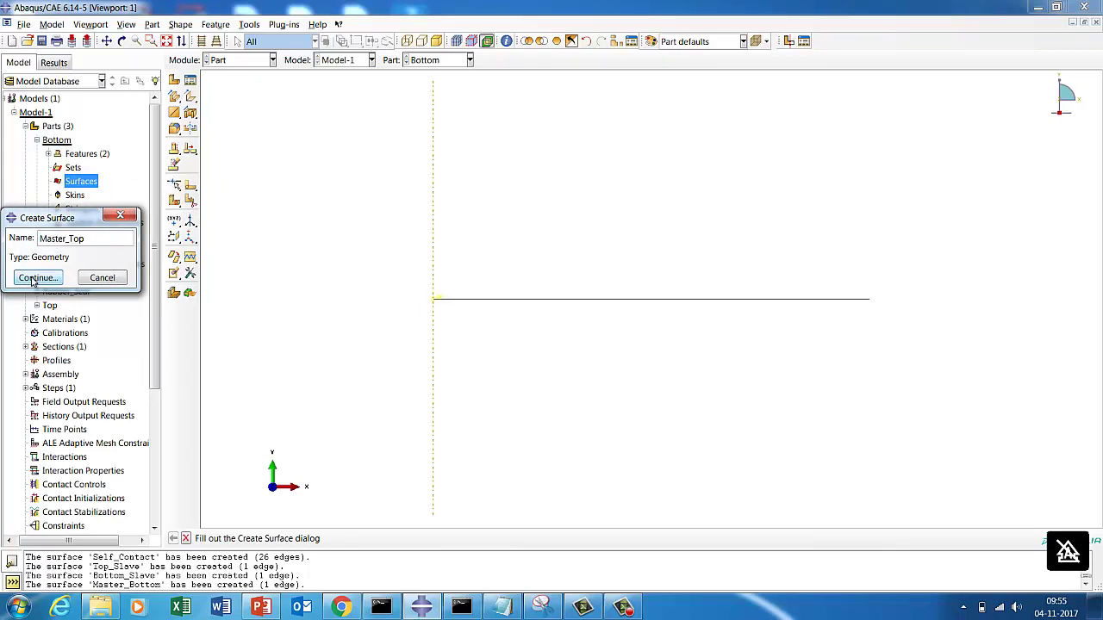
{"action": "left_click", "coordinate": [34, 278]}
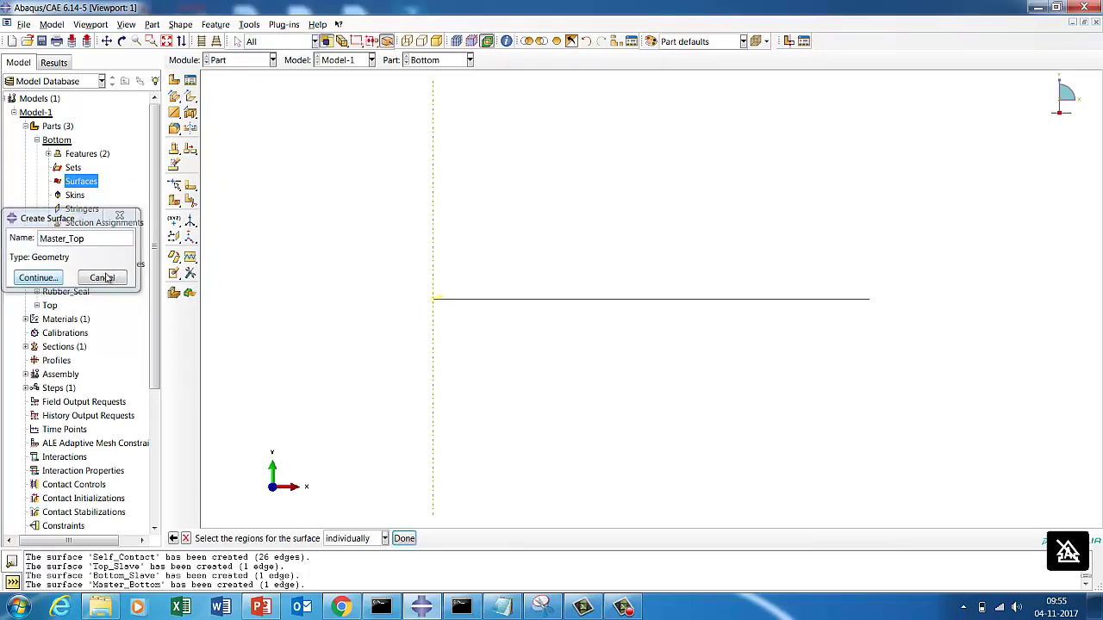
{"action": "left_click", "coordinate": [494, 301]}
{"action": "left_click", "coordinate": [404, 539]}
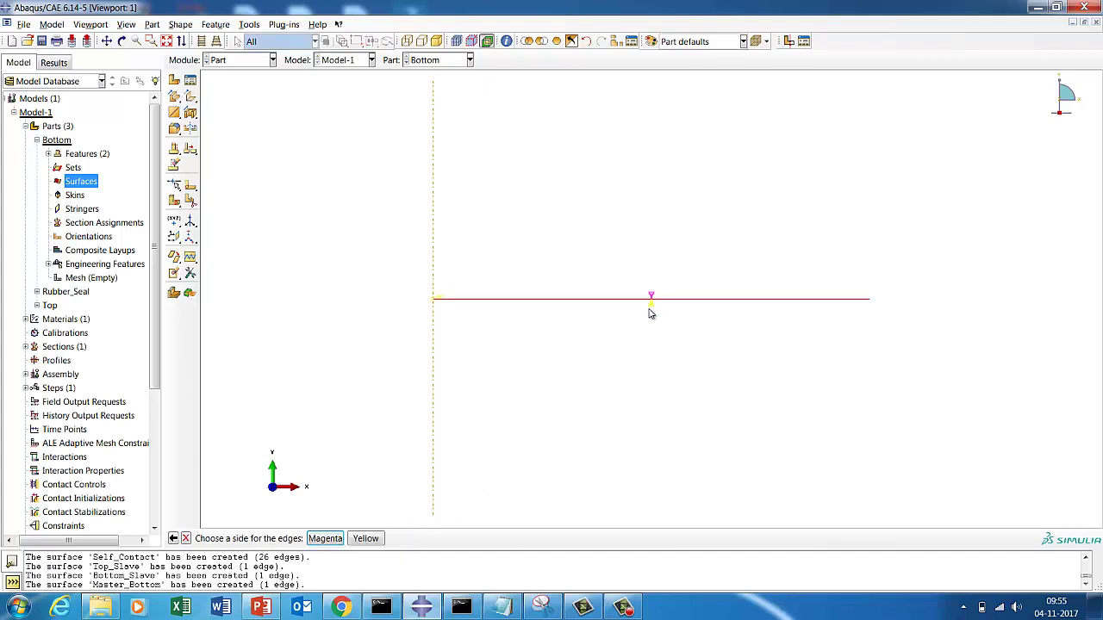
{"action": "left_click", "coordinate": [369, 538]}
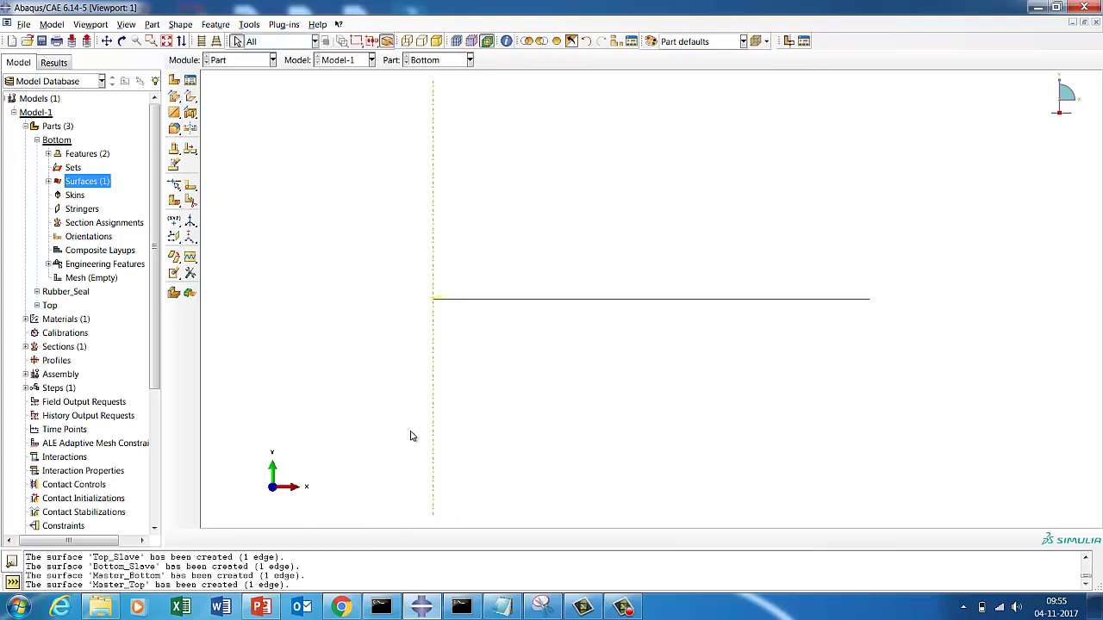
Instance the Bottom, Rubber_Seal and Top parts together in the assembly as dependent instances
{"action": "left_click", "coordinate": [37, 141]}
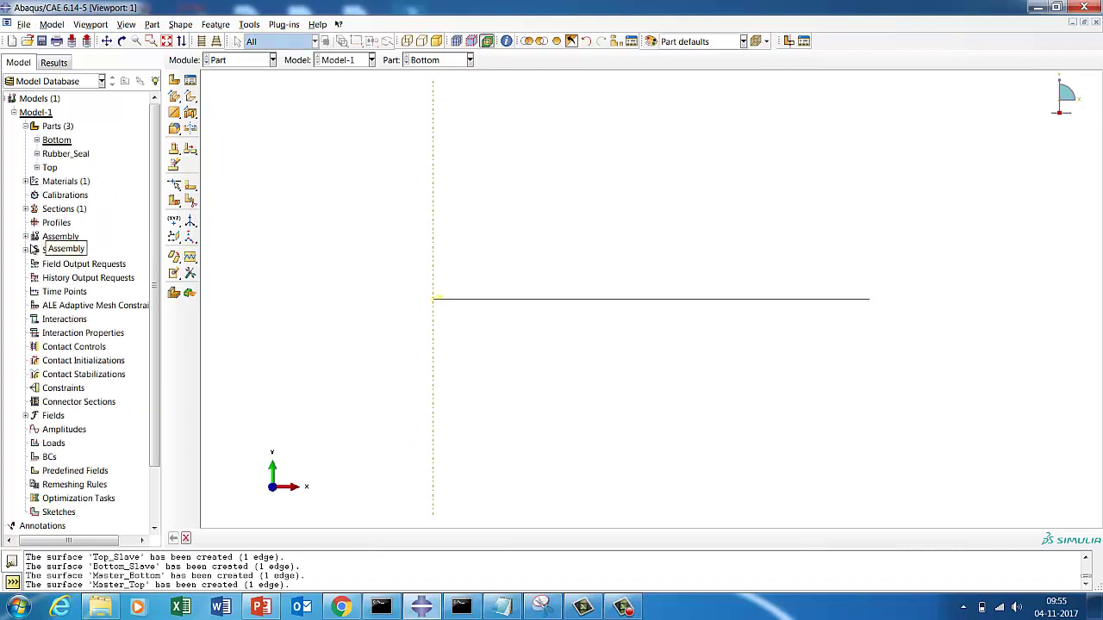
{"action": "left_click", "coordinate": [26, 237]}
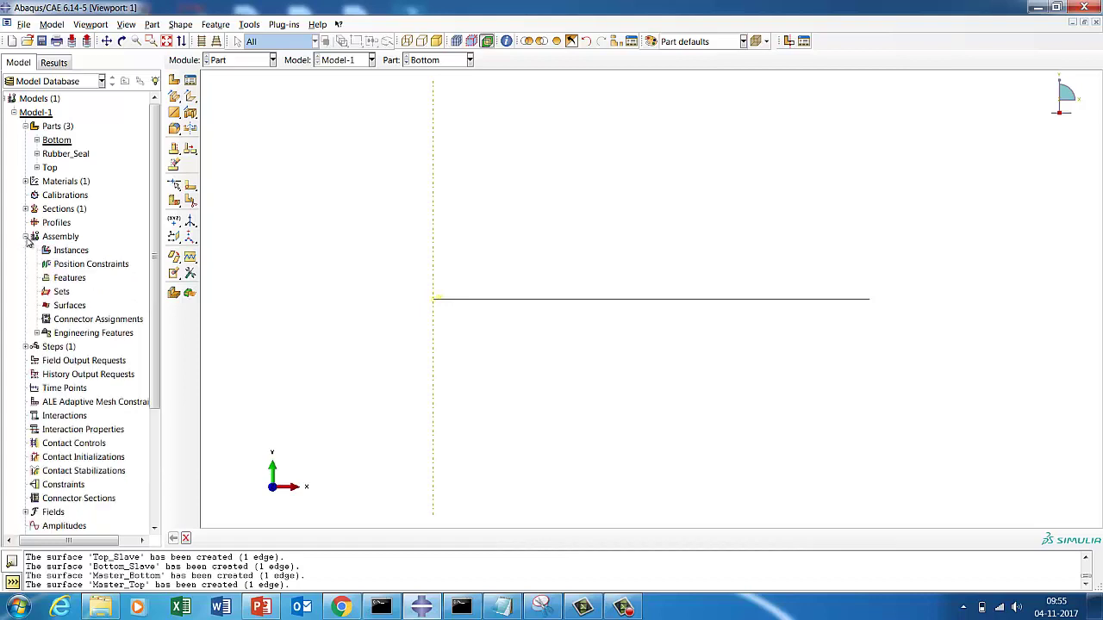
{"action": "right_click", "coordinate": [74, 251]}
{"action": "left_click", "coordinate": [95, 272]}
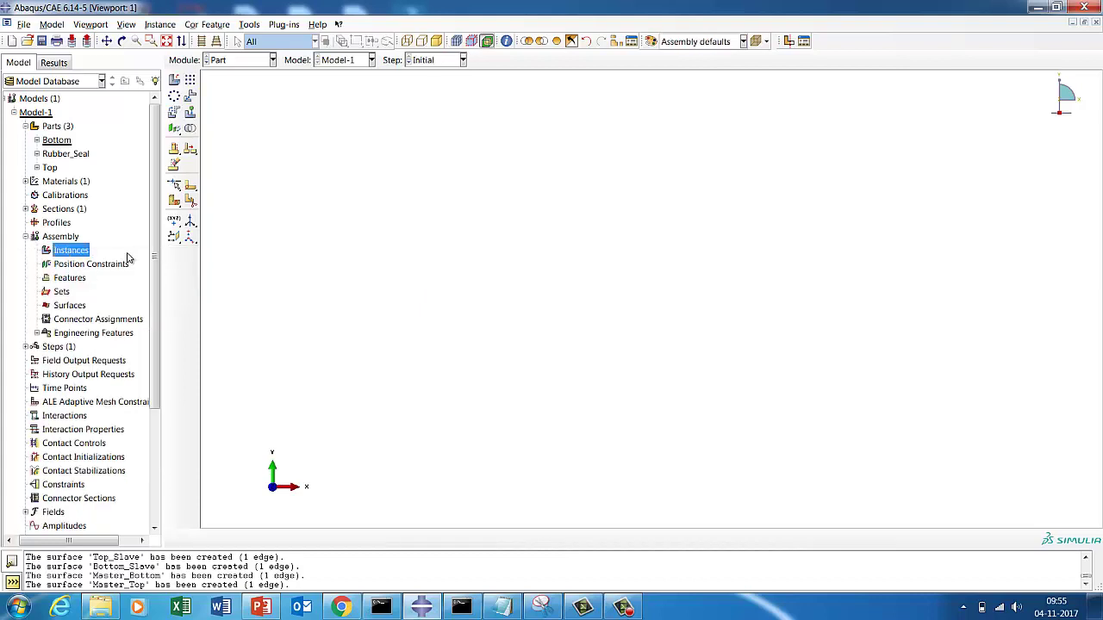
{"action": "left_click_drag", "start_coordinate": [43, 270], "coordinate": [49, 297]}
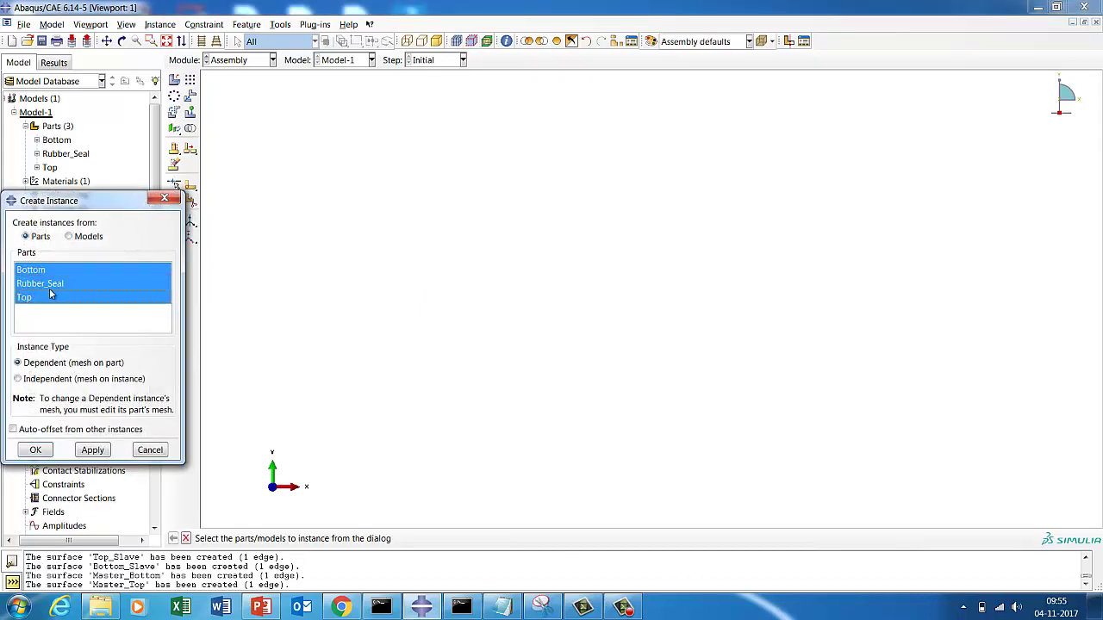
{"action": "left_click", "coordinate": [35, 450]}
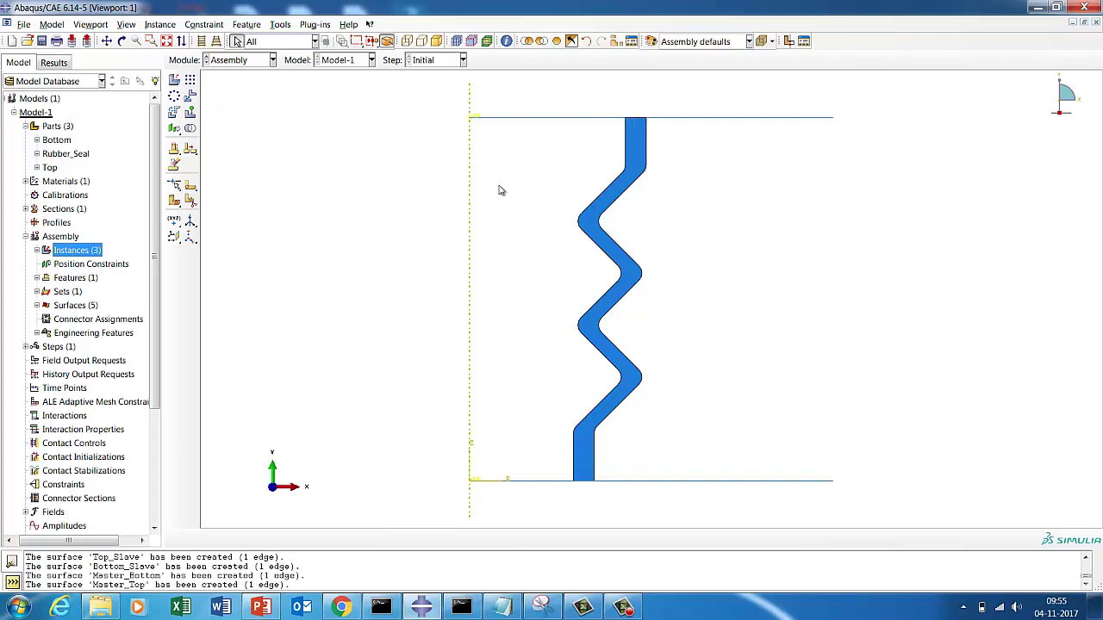
Create a Static, General step named Rubber_seal_compression after the Initial step
{"action": "left_click", "coordinate": [237, 60]}
{"action": "left_click", "coordinate": [229, 113]}
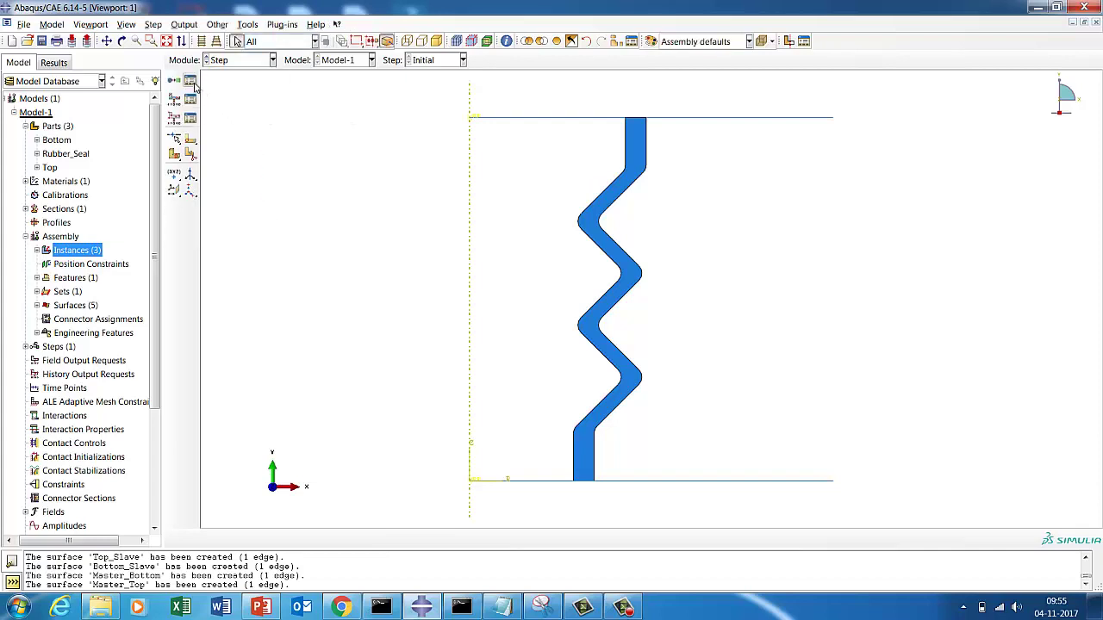
{"action": "left_click", "coordinate": [190, 80]}
{"action": "left_click", "coordinate": [41, 320]}
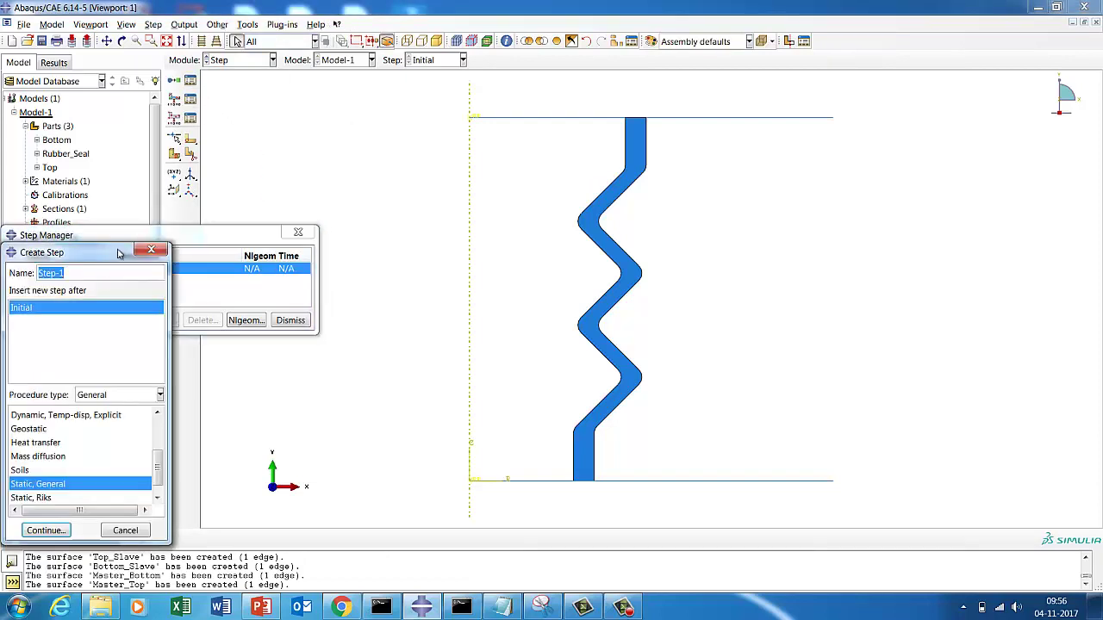
{"action": "type", "text": "R"}
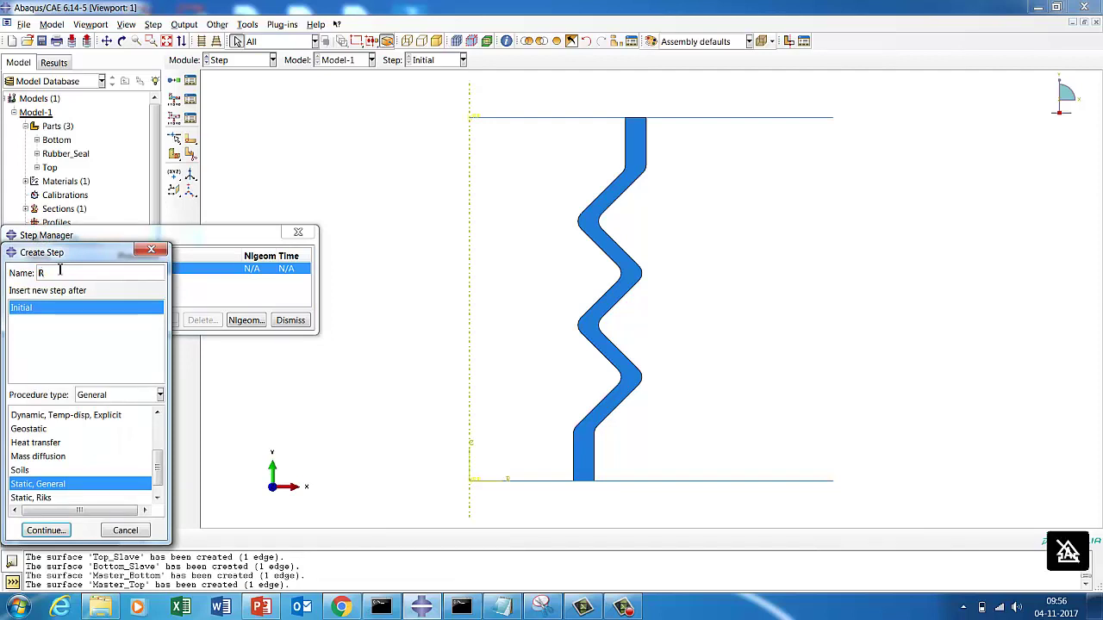
{"action": "type", "text": "ubber_C"}
{"action": "type", "text": "ompression"}
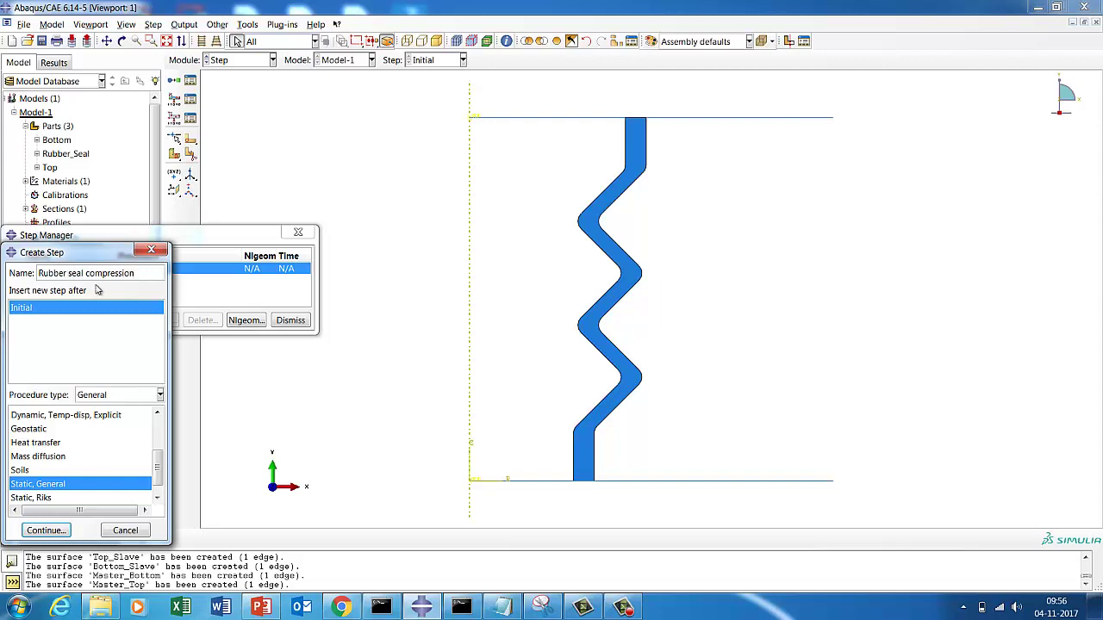
{"action": "type", "text": "_"}
{"action": "key", "text": "Delete"}
{"action": "type", "text": "_"}
{"action": "key", "text": "Delete"}
{"action": "left_click", "coordinate": [52, 532]}
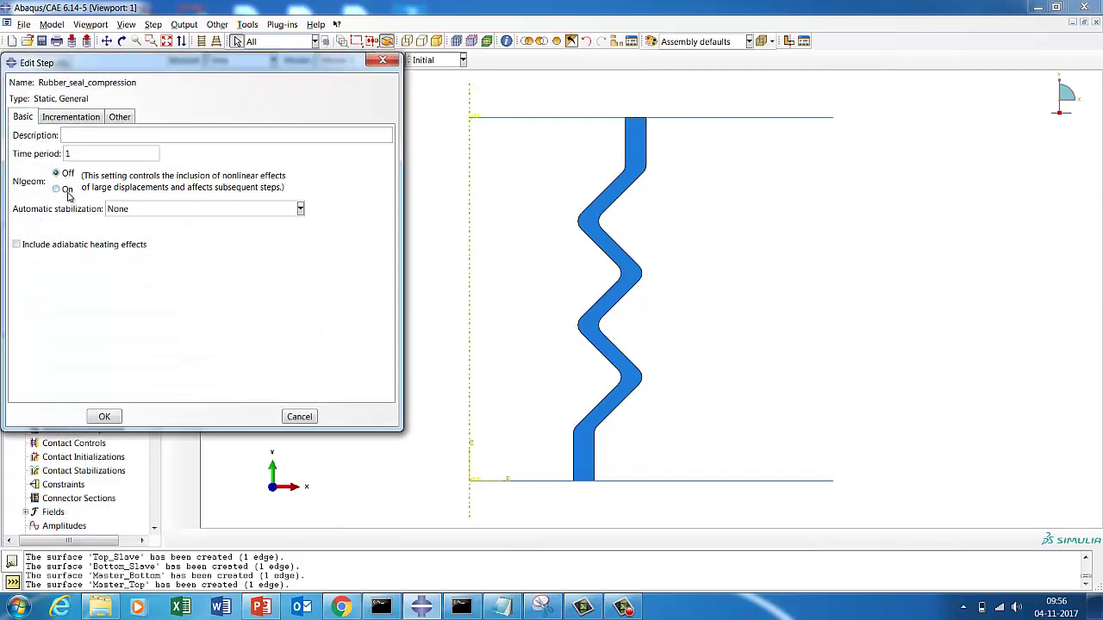
Turn on Nlgeom for the compression step and enter the description Rubber_Seal_Compression
{"action": "left_click", "coordinate": [68, 193]}
{"action": "type", "text": "Rubber"}
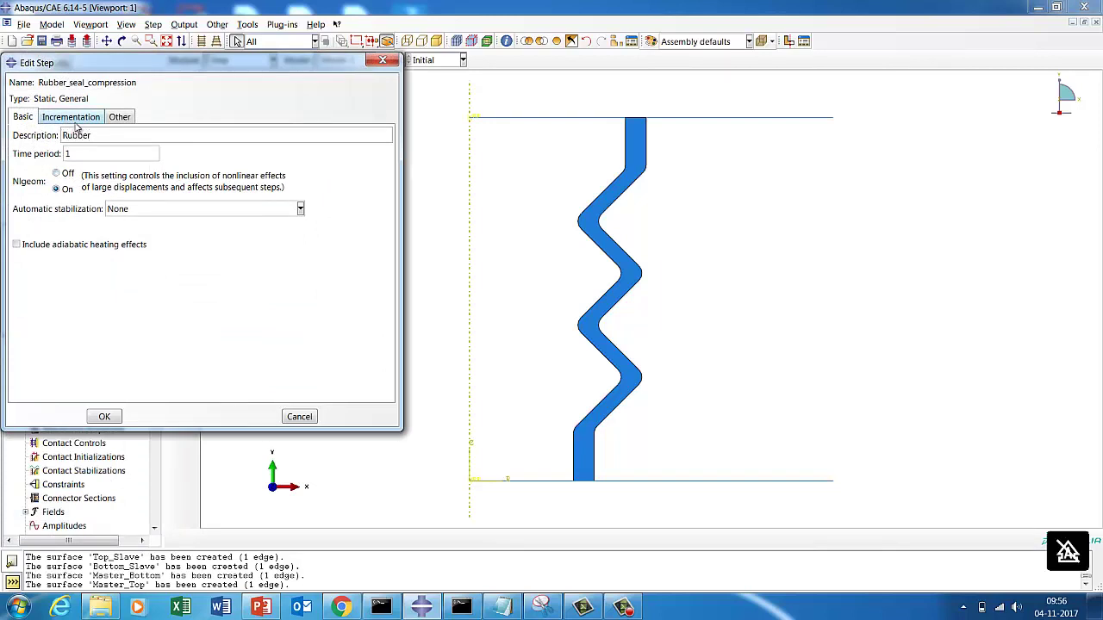
{"action": "type", "text": "_C"}
{"action": "type", "text": "eal_Compression"}
Set the compression step's initial increment size to 0.07 and finish defining the step
{"action": "left_click", "coordinate": [74, 120]}
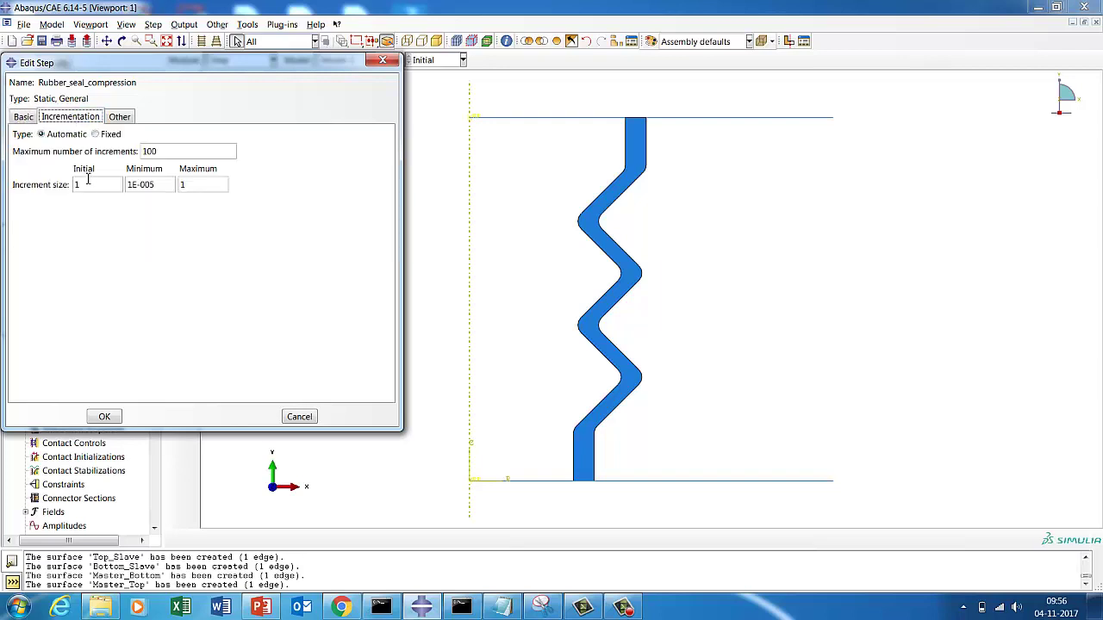
{"action": "left_click_drag", "start_coordinate": [87, 181], "coordinate": [63, 190]}
{"action": "key", "text": "Num_Lock"}
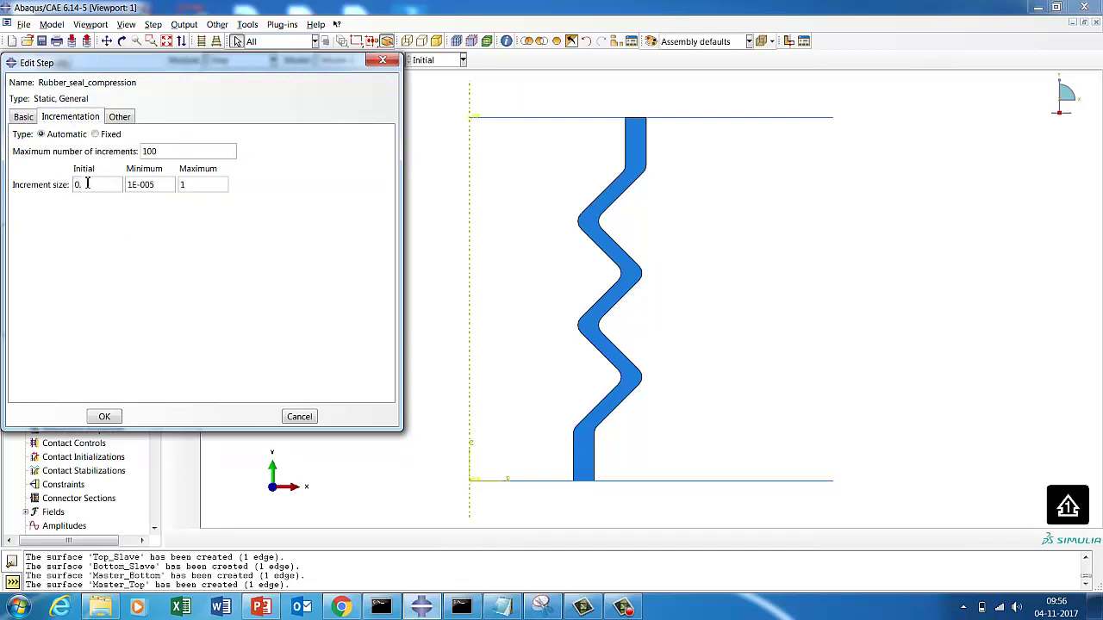
{"action": "type", "text": "07"}
{"action": "left_click", "coordinate": [106, 418]}
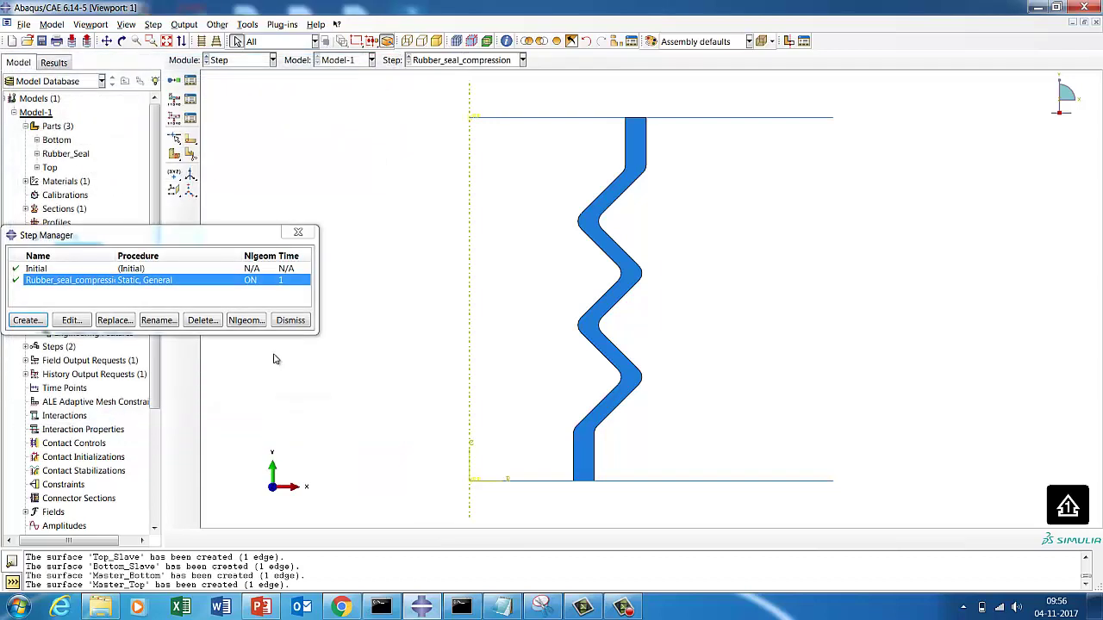
{"action": "left_click", "coordinate": [291, 321]}
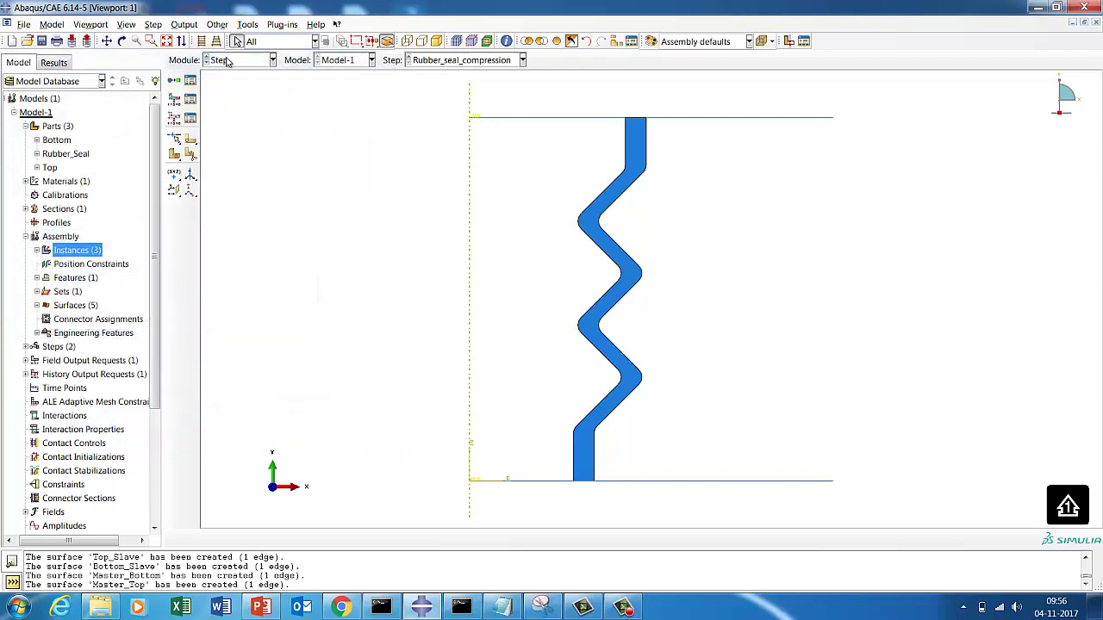
Start a Tie constraint named Tie_Top in the Interaction module
{"action": "left_click", "coordinate": [225, 61]}
{"action": "left_click", "coordinate": [232, 130]}
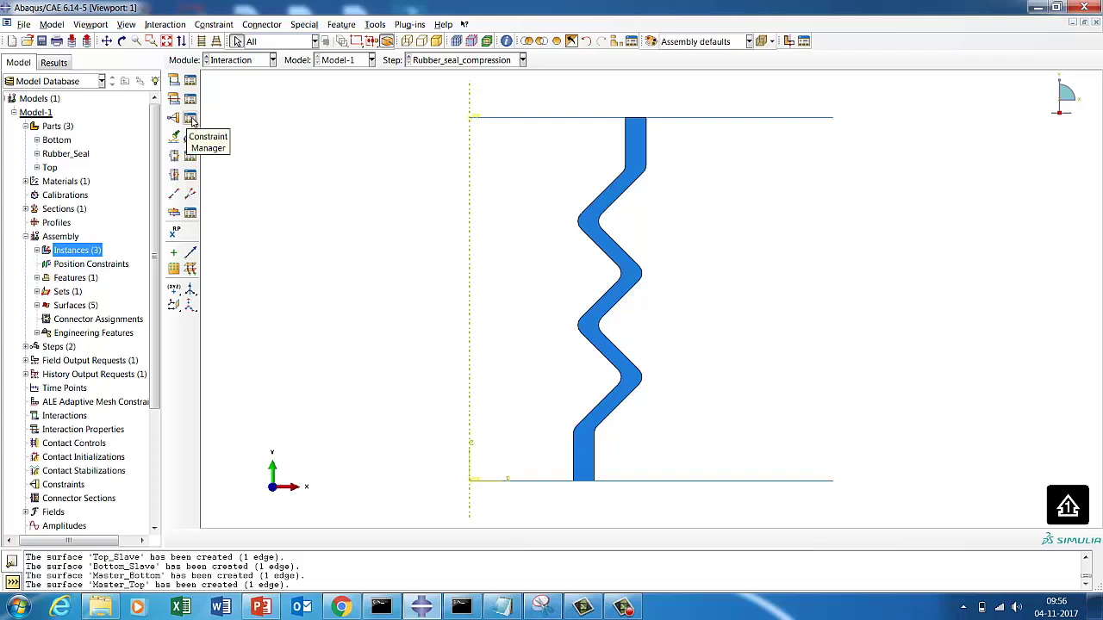
{"action": "left_click", "coordinate": [191, 120]}
{"action": "left_click", "coordinate": [28, 164]}
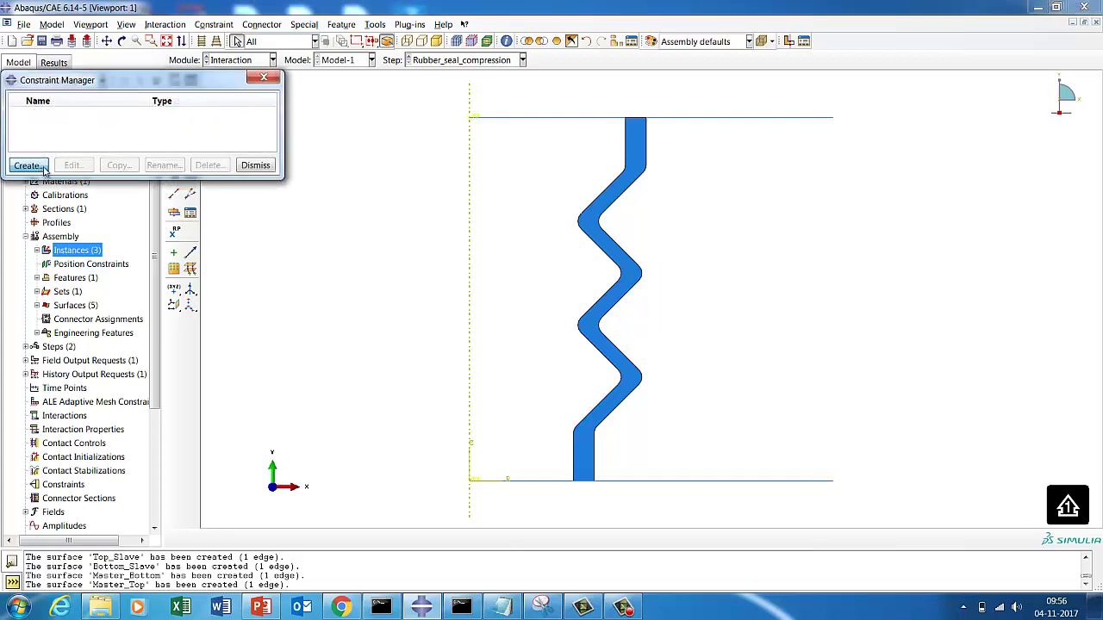
{"action": "type", "text": "T"}
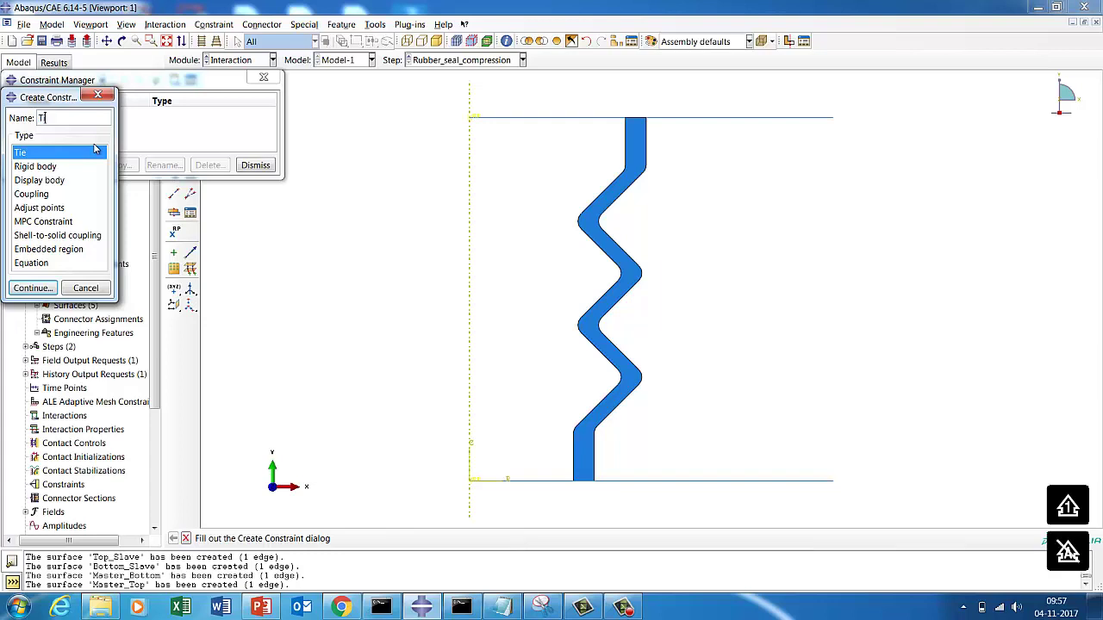
{"action": "type", "text": "ie_Top"}
{"action": "left_click", "coordinate": [32, 287]}
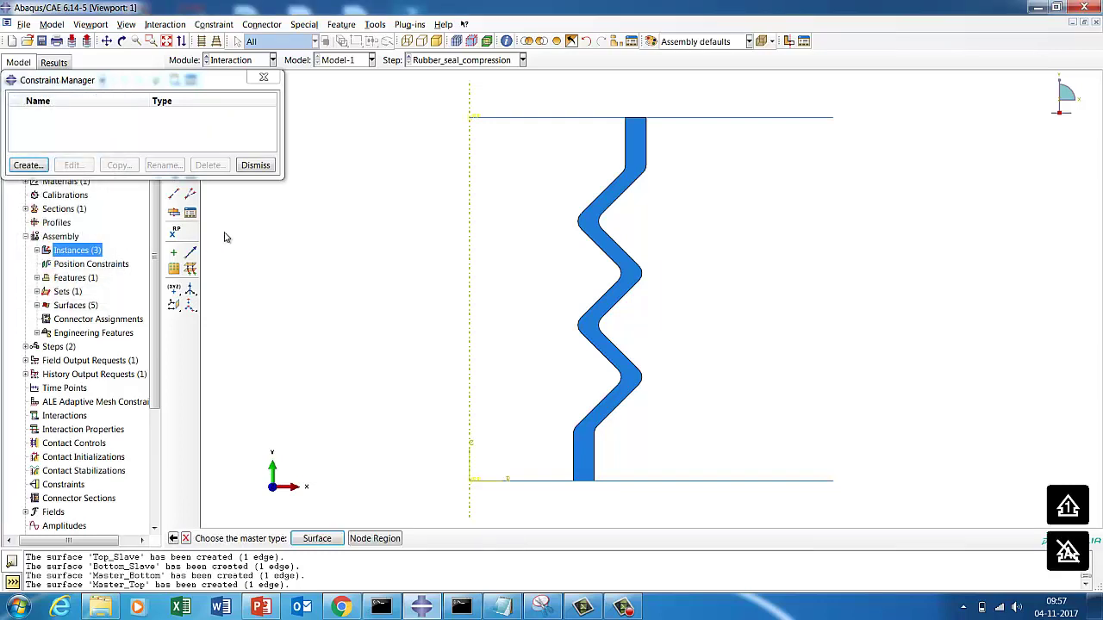
Assign Top-1.Master_Bottom as the master surface and Rubber_Seal-1.Top_Slave as the slave surface of Tie_Top
{"action": "left_click", "coordinate": [332, 539]}
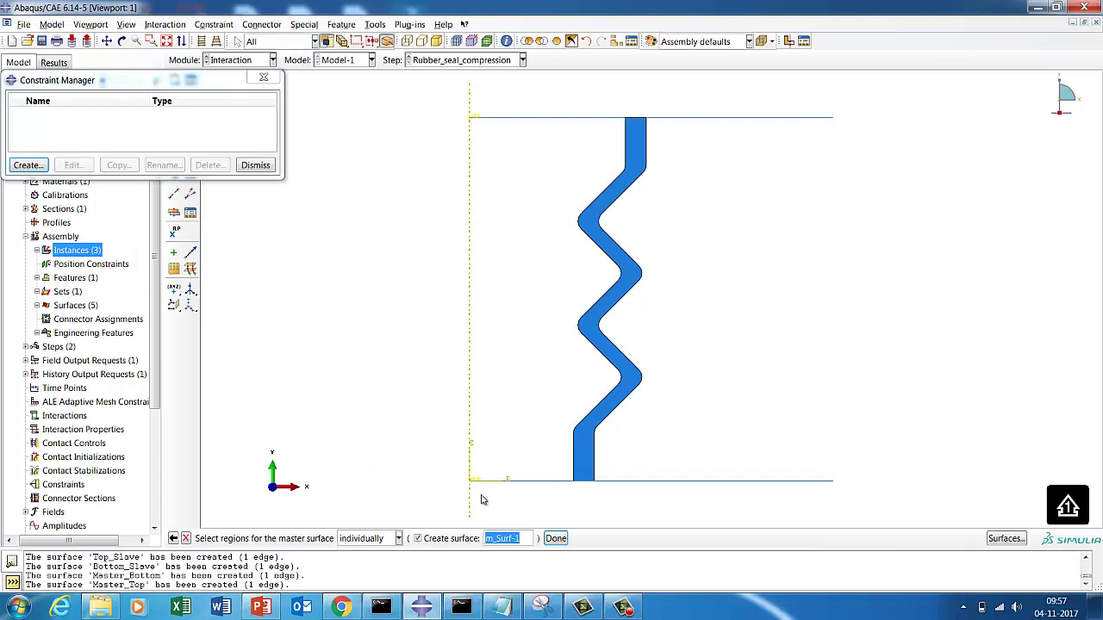
{"action": "left_click", "coordinate": [999, 538]}
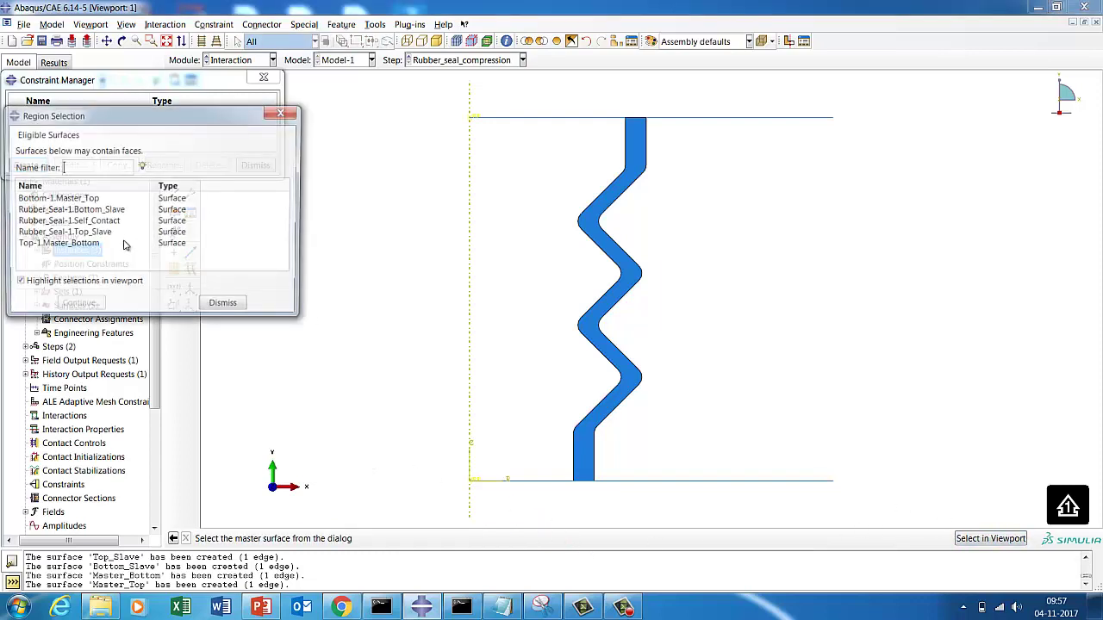
{"action": "left_click", "coordinate": [64, 245]}
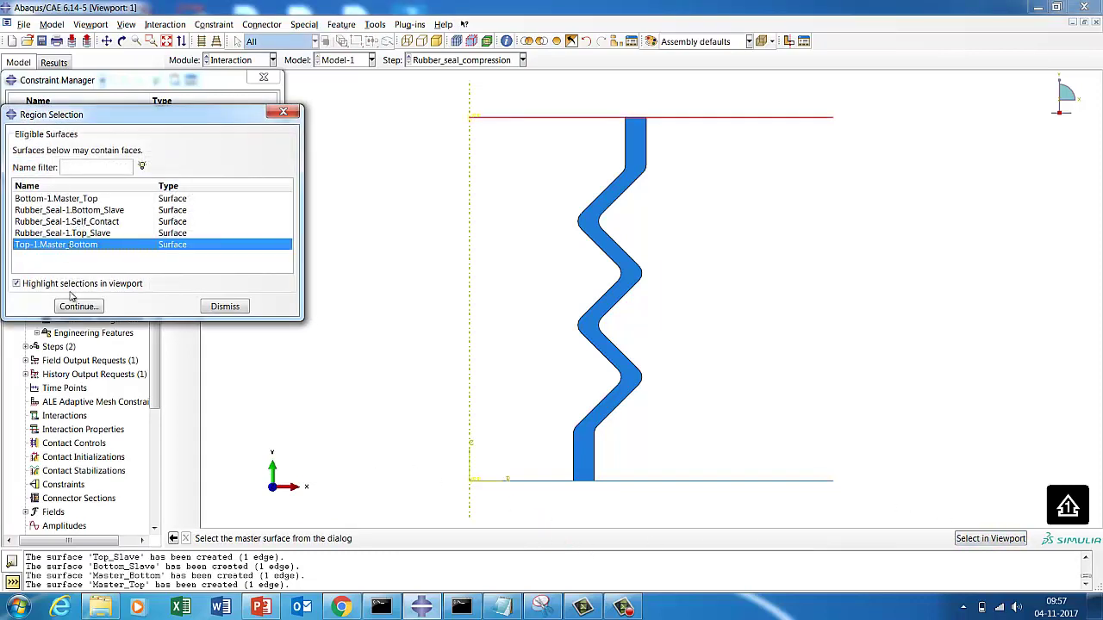
{"action": "left_click", "coordinate": [78, 306]}
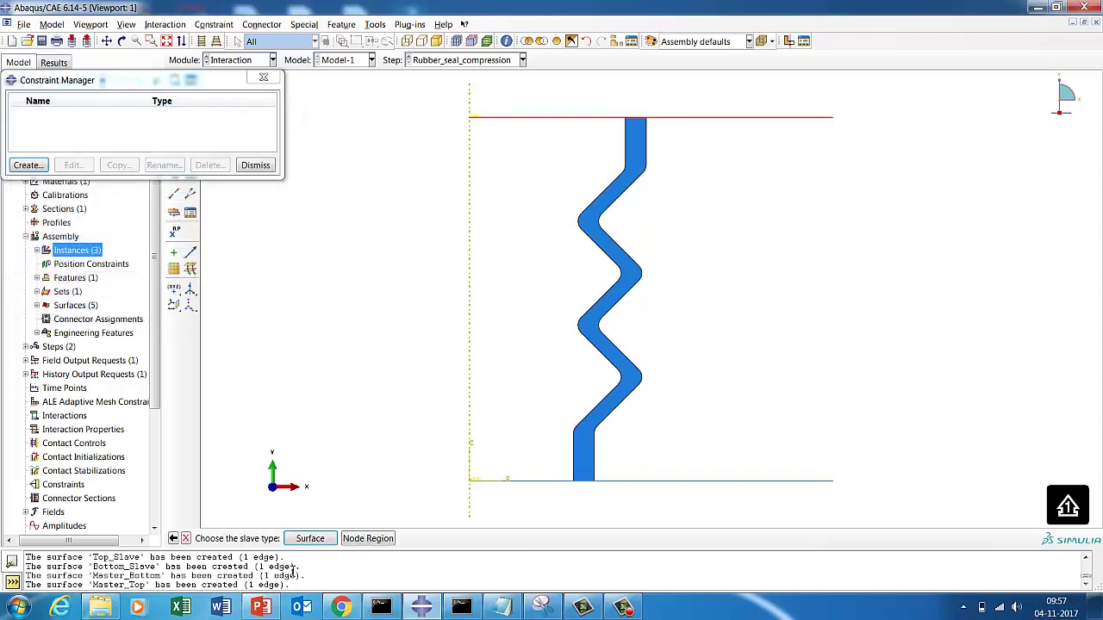
{"action": "left_click", "coordinate": [309, 539]}
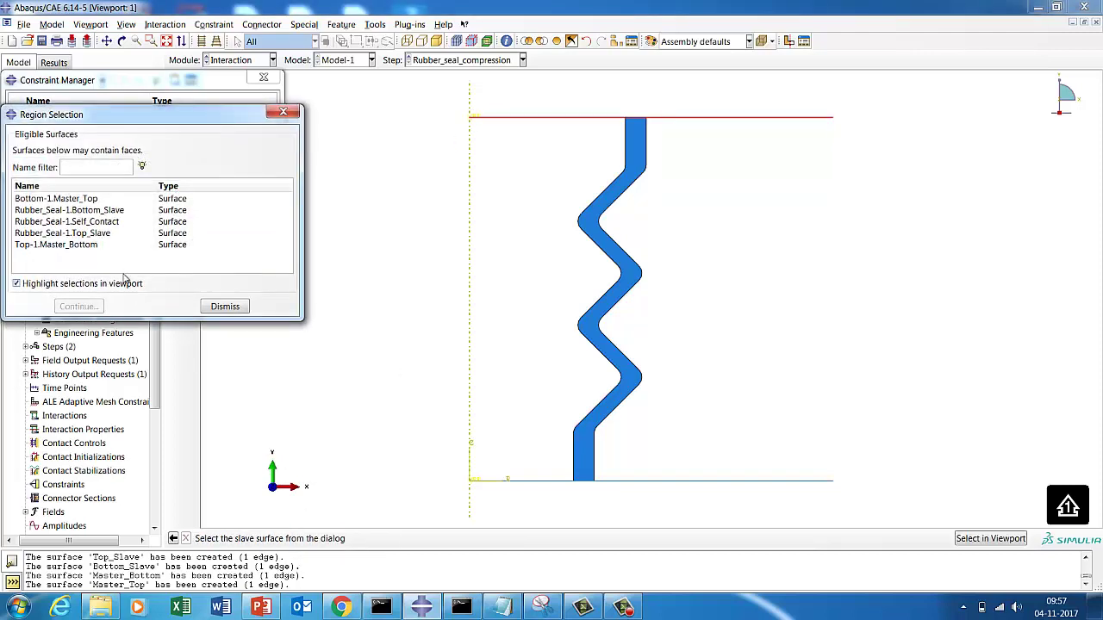
{"action": "left_click", "coordinate": [74, 235]}
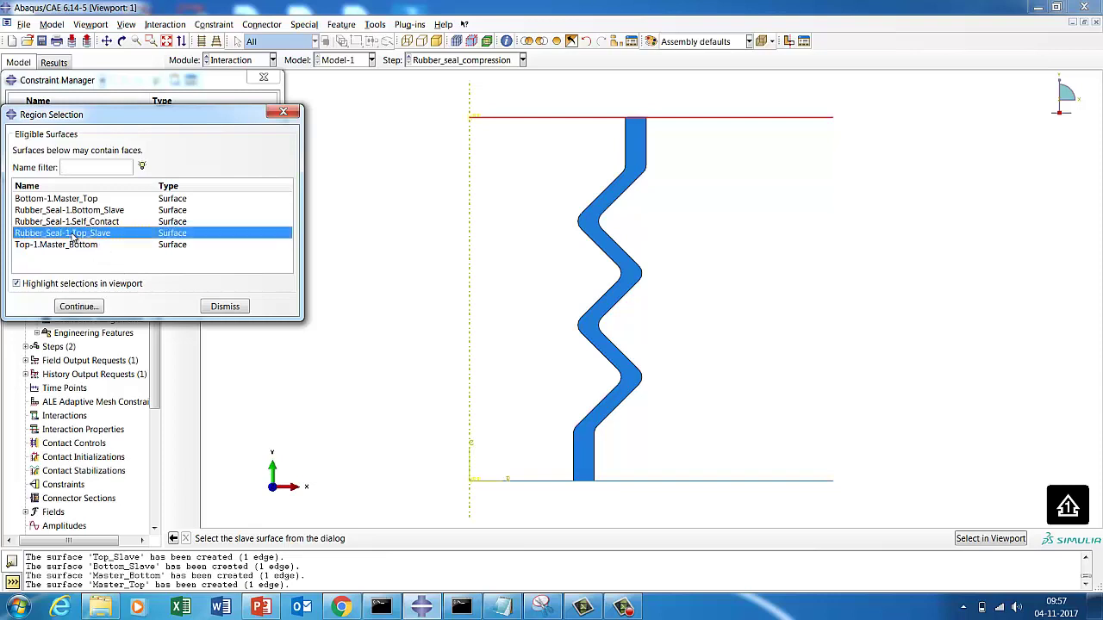
{"action": "left_click", "coordinate": [82, 309]}
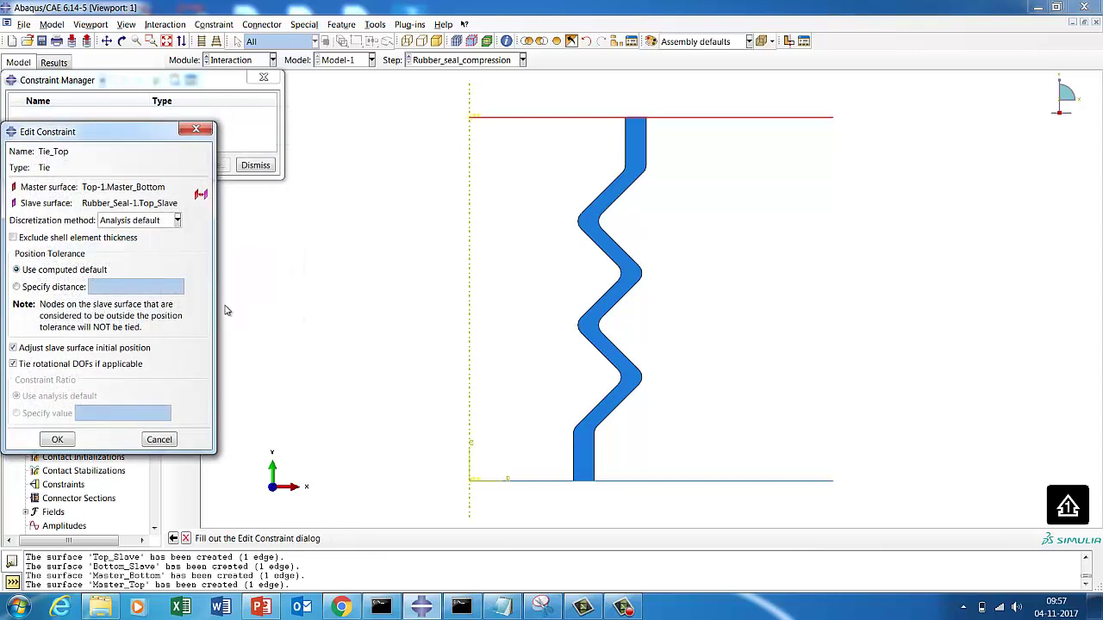
Disable slave surface initial position adjustment for Tie_Top and specify a position tolerance distance of 0.1
{"action": "left_click", "coordinate": [34, 350]}
{"action": "left_click", "coordinate": [52, 289]}
{"action": "left_click", "coordinate": [122, 287]}
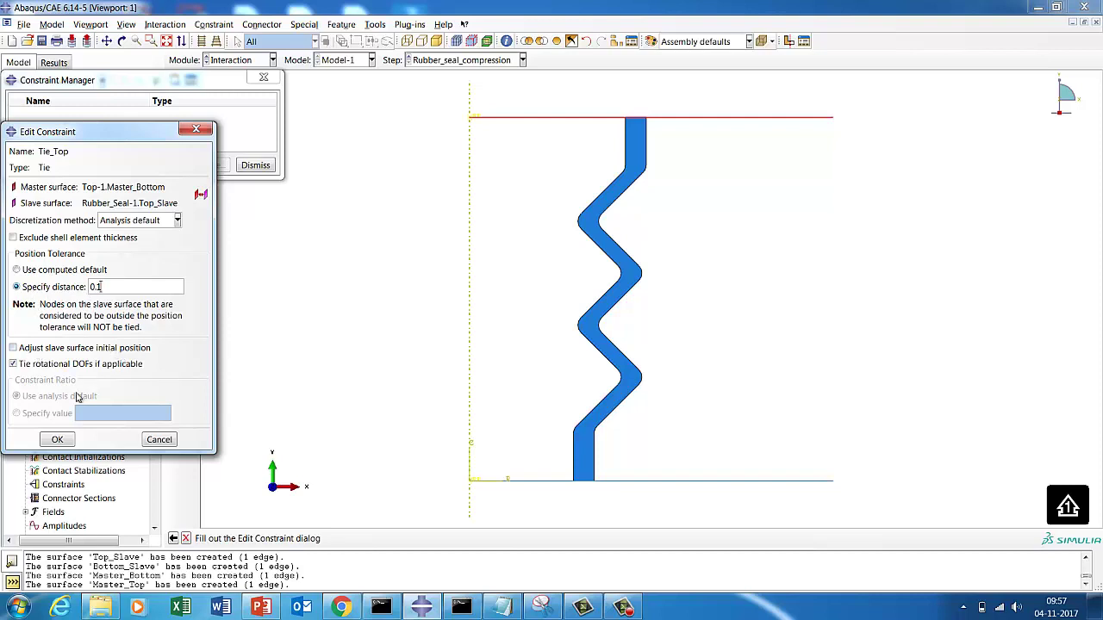
{"action": "left_click", "coordinate": [57, 440]}
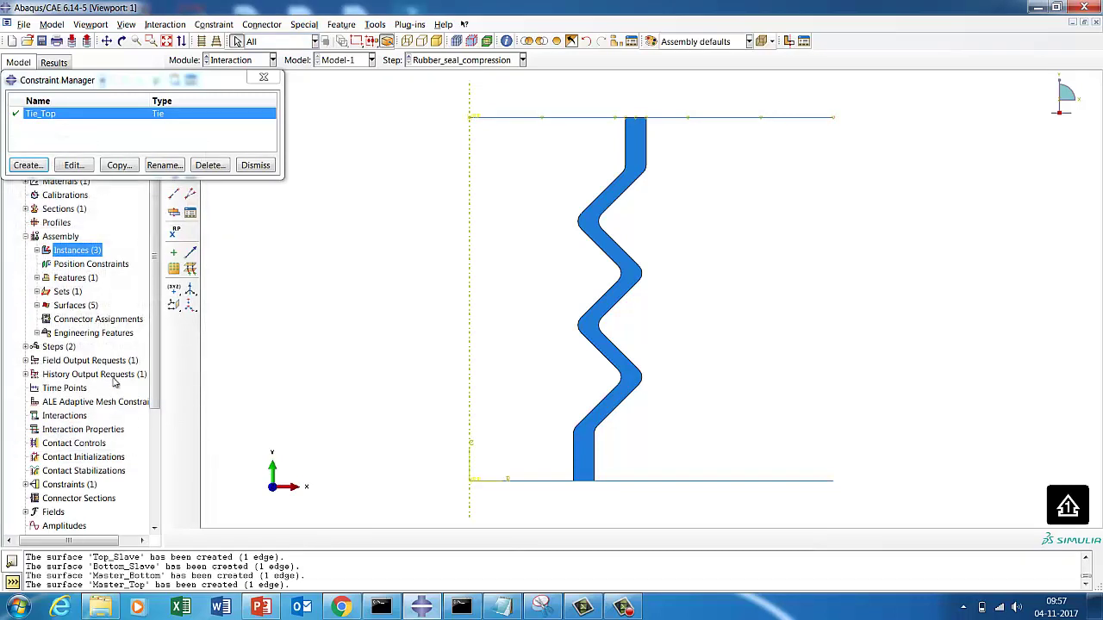
Start a second Tie constraint named Tie_Bottom
{"action": "left_click", "coordinate": [29, 165]}
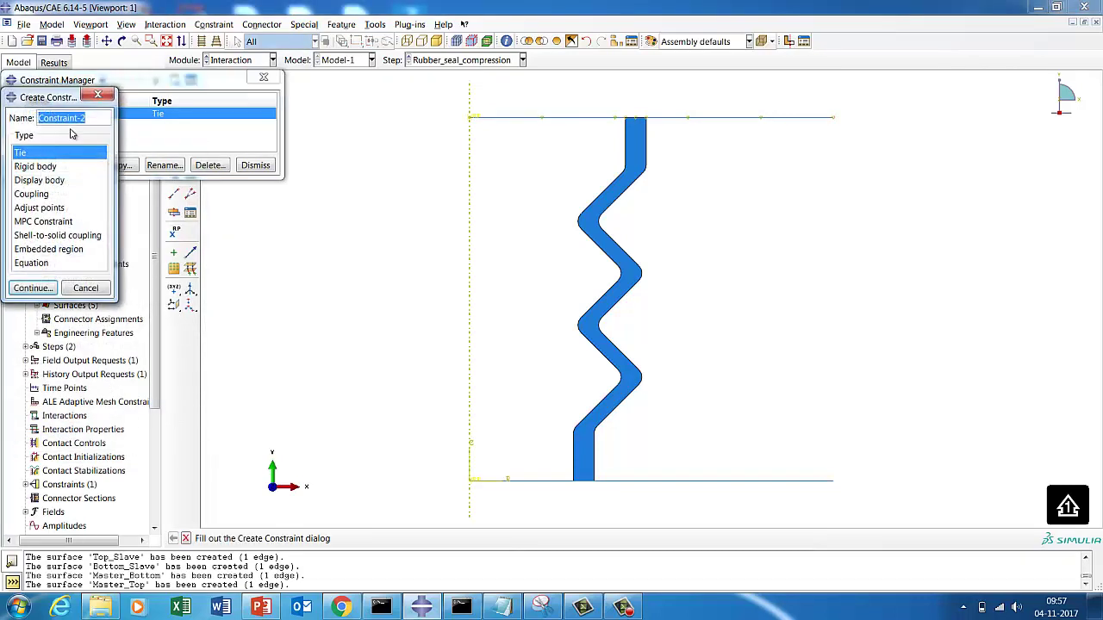
{"action": "left_click_drag", "start_coordinate": [91, 119], "coordinate": [14, 118]}
{"action": "type", "text": "Tie"}
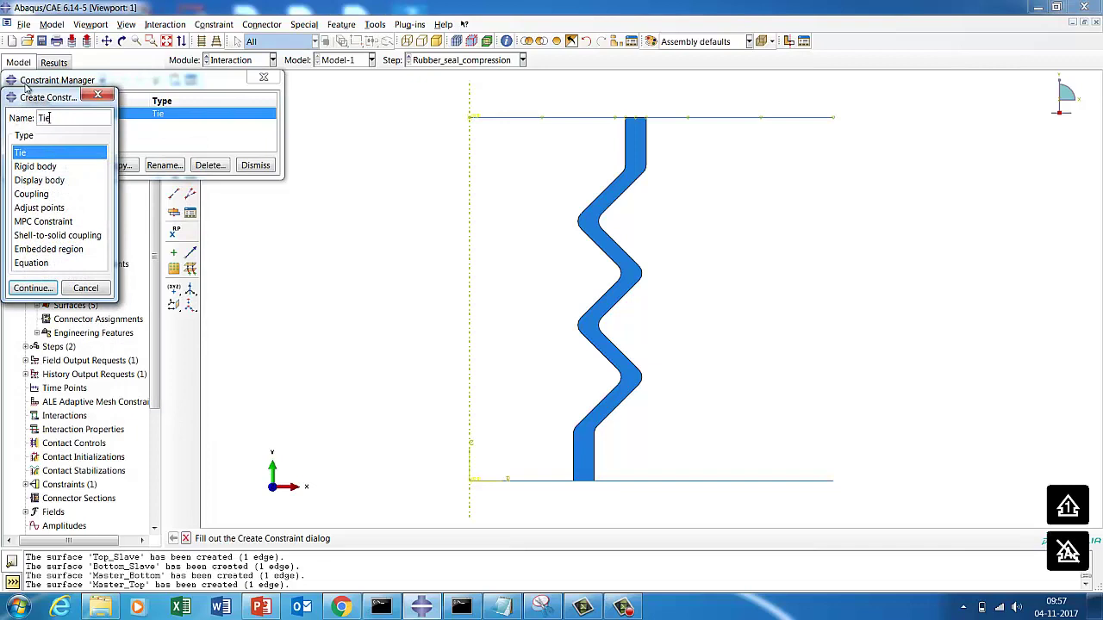
{"action": "type", "text": "_Bottom"}
{"action": "left_click", "coordinate": [33, 288]}
Assign Bottom-1.Master_Top as the master surface and Rubber_Seal-1.Bottom_Slave as the slave surface of Tie_Bottom
{"action": "left_click", "coordinate": [316, 539]}
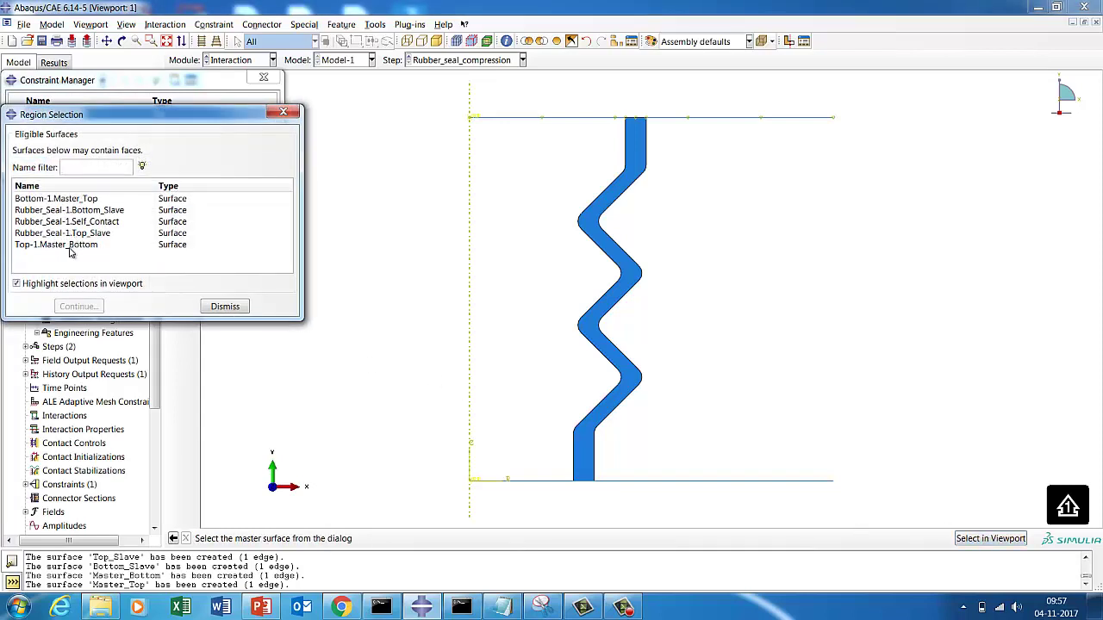
{"action": "left_click", "coordinate": [60, 200]}
{"action": "left_click", "coordinate": [79, 306]}
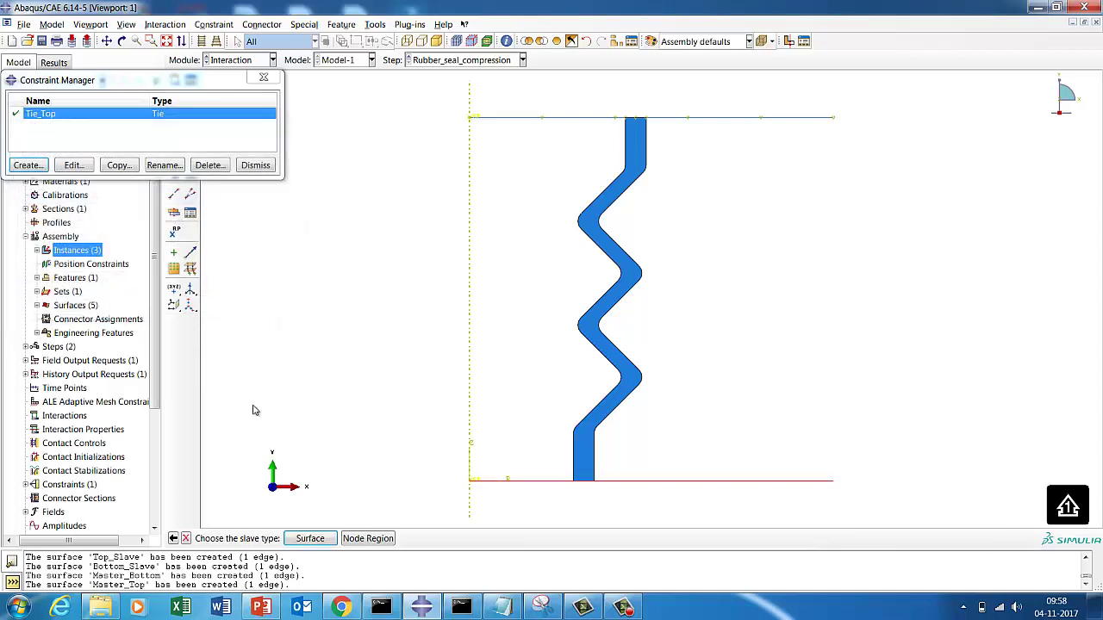
{"action": "left_click", "coordinate": [310, 539]}
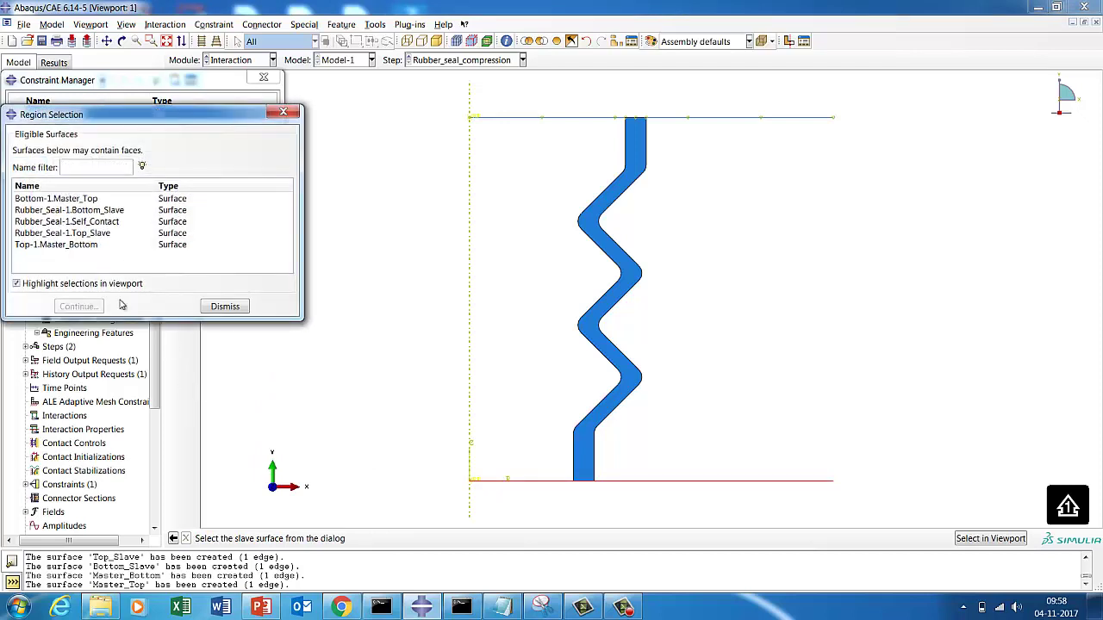
{"action": "left_click", "coordinate": [74, 211]}
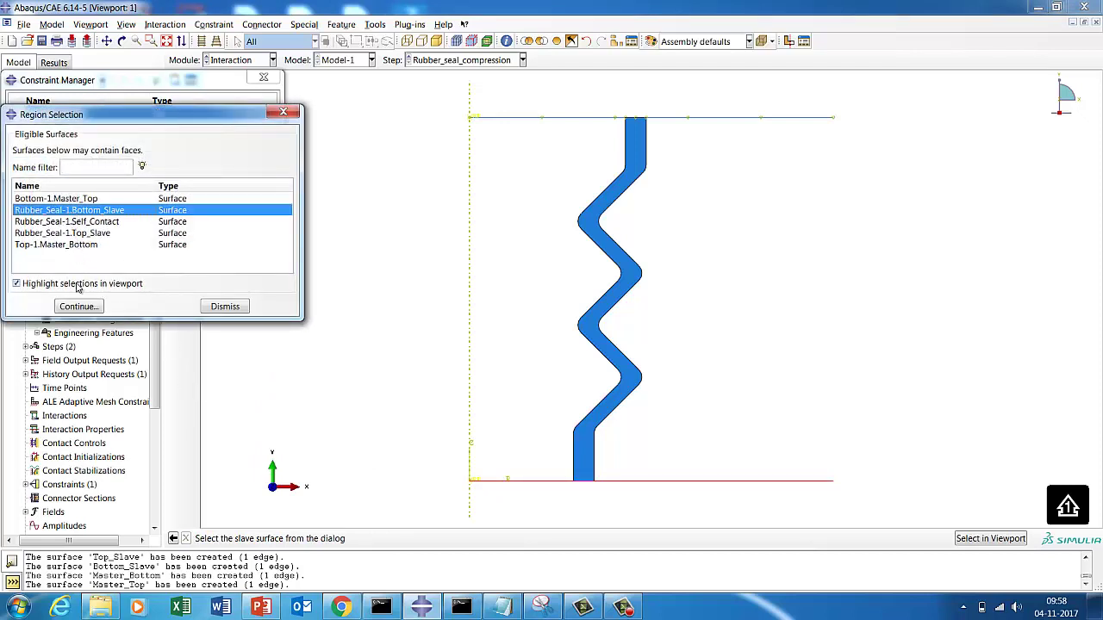
{"action": "left_click", "coordinate": [78, 306]}
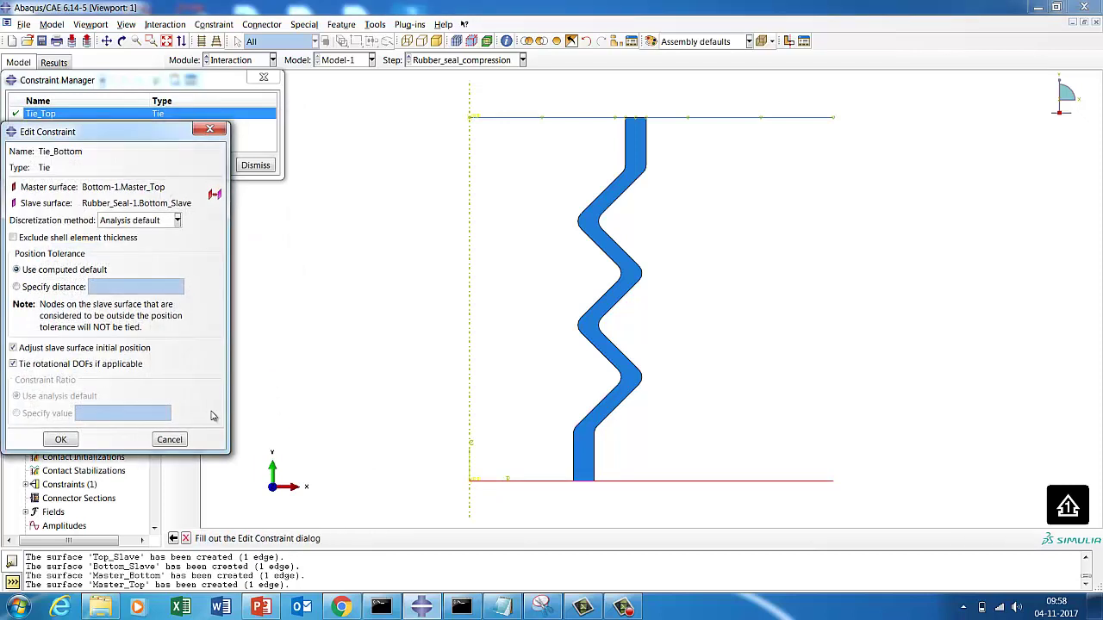
Use a specified position tolerance distance for Tie_Bottom, disable slave surface initial position adjustment, and finish the constraint
{"action": "left_click", "coordinate": [35, 289]}
{"action": "left_click", "coordinate": [33, 348]}
{"action": "left_click", "coordinate": [128, 291]}
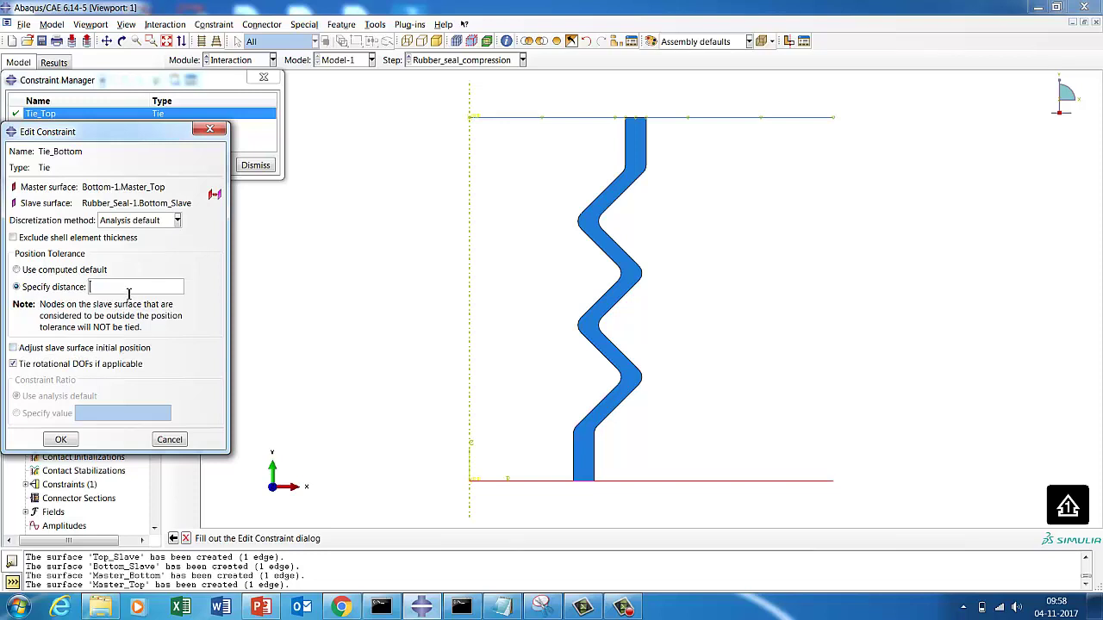
{"action": "left_click", "coordinate": [61, 440]}
{"action": "left_click", "coordinate": [250, 167]}
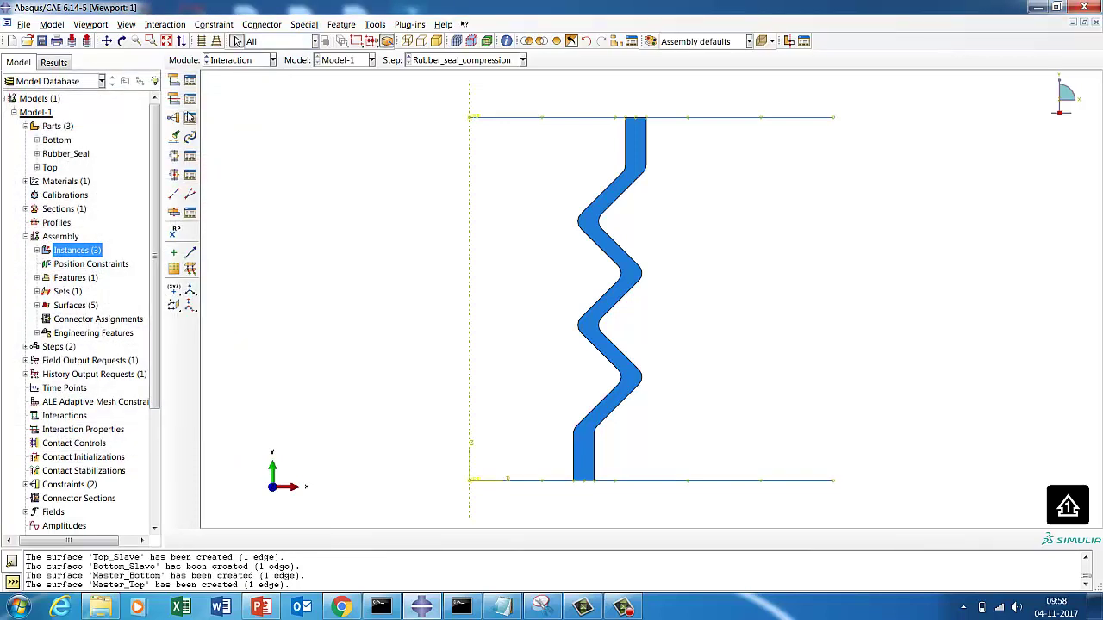
Create a Contact interaction property named Fric and add Normal Behavior with "Hard" Contact pressure-overclosure
{"action": "left_click", "coordinate": [190, 99]}
{"action": "left_click", "coordinate": [42, 238]}
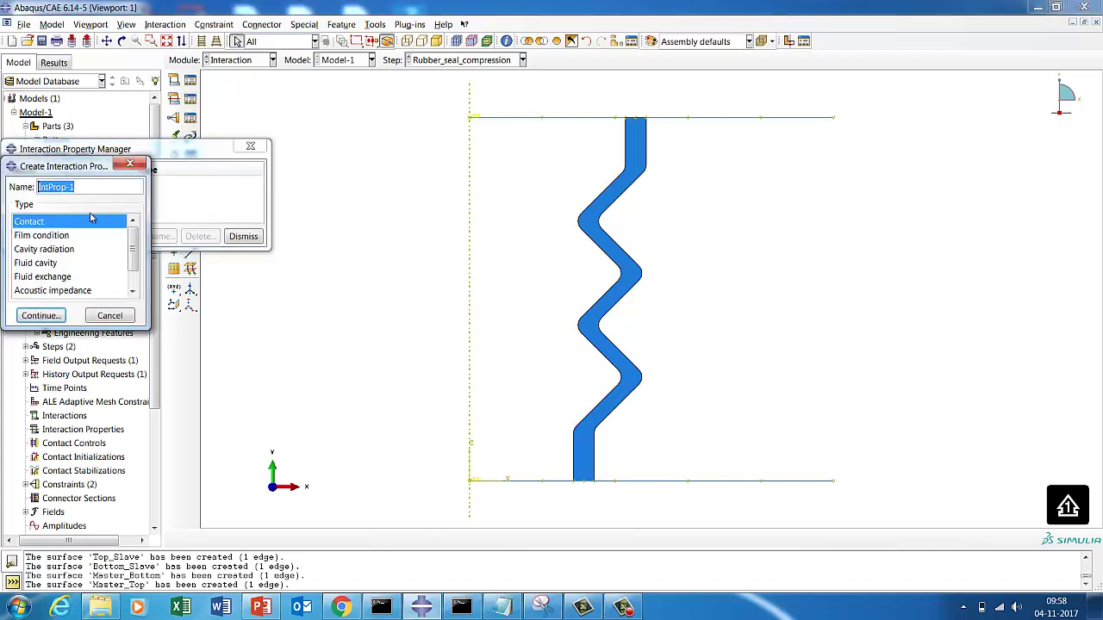
{"action": "type", "text": "Fric"}
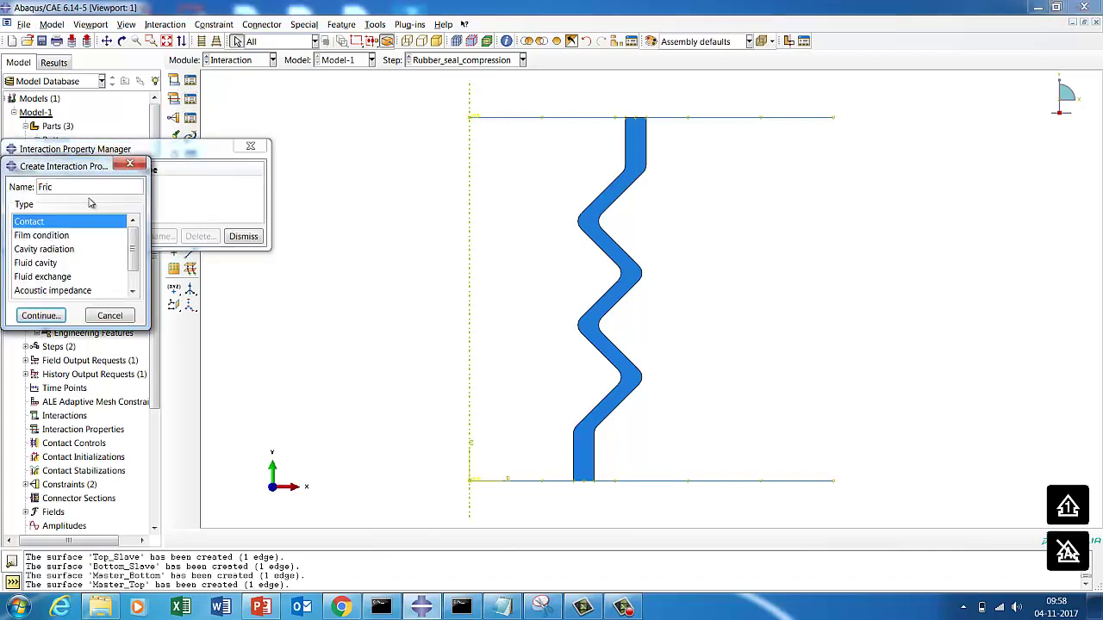
{"action": "left_click", "coordinate": [50, 316]}
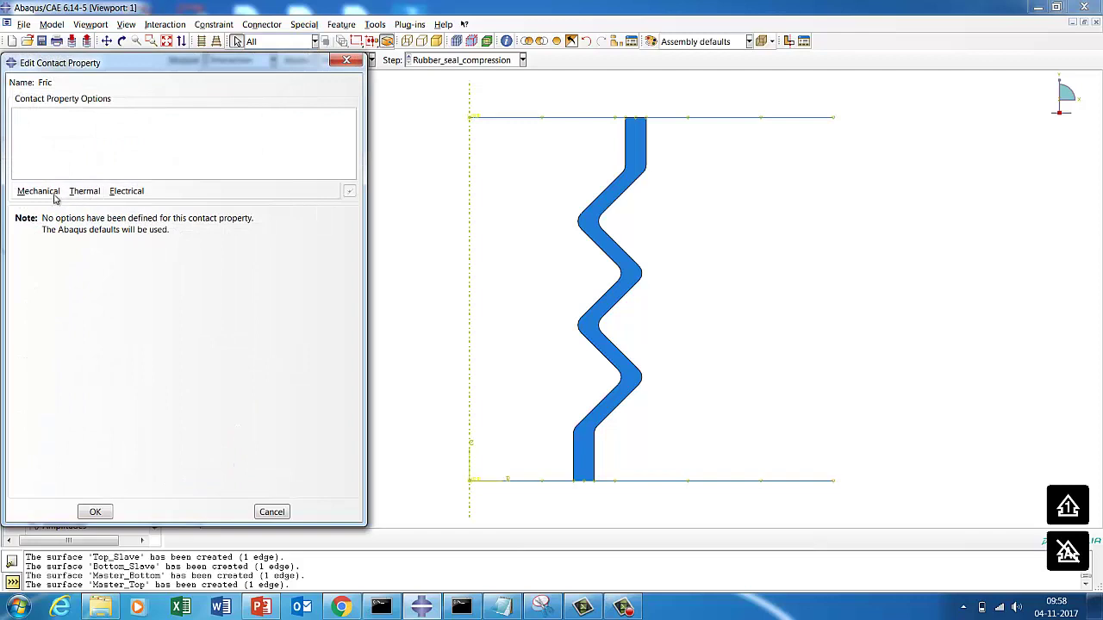
{"action": "left_click", "coordinate": [53, 195]}
{"action": "left_click", "coordinate": [57, 221]}
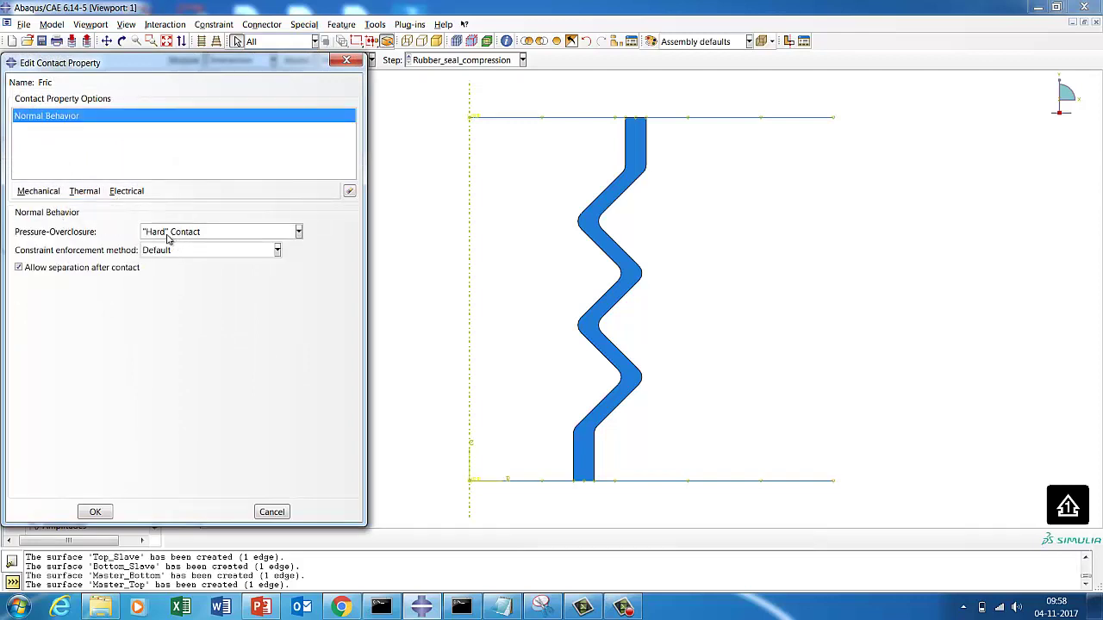
Add Tangential Behavior to Fric using the Penalty friction formulation with a friction coefficient of 0.2, and finish the property
{"action": "left_click", "coordinate": [36, 194]}
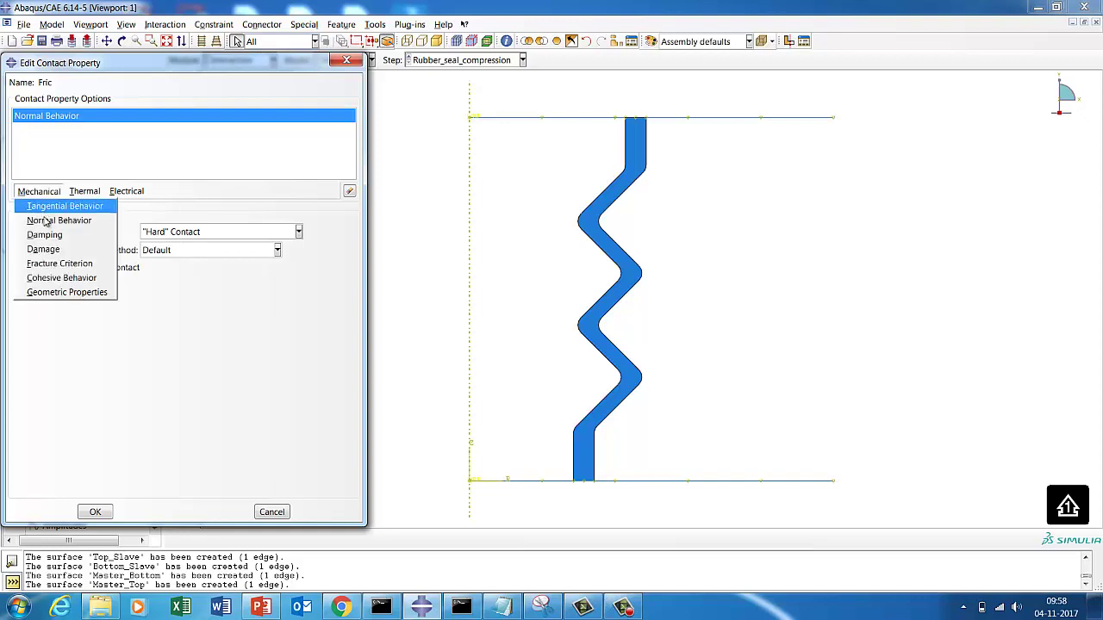
{"action": "left_click", "coordinate": [45, 222]}
{"action": "left_click", "coordinate": [39, 195]}
{"action": "left_click", "coordinate": [43, 206]}
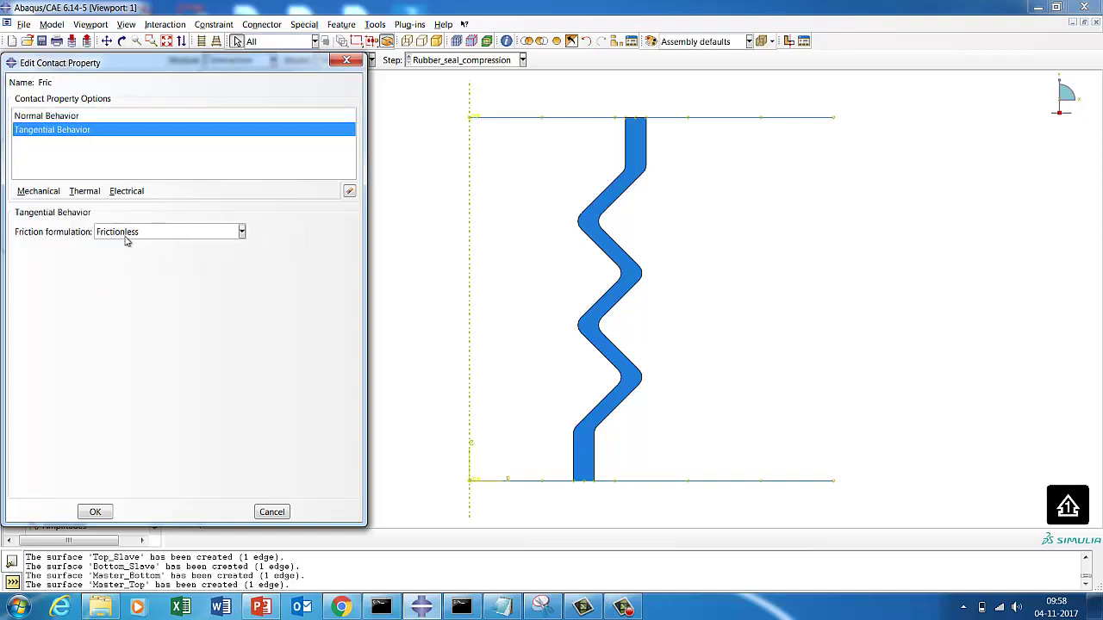
{"action": "left_click", "coordinate": [125, 235]}
{"action": "left_click", "coordinate": [120, 258]}
{"action": "left_click", "coordinate": [45, 378]}
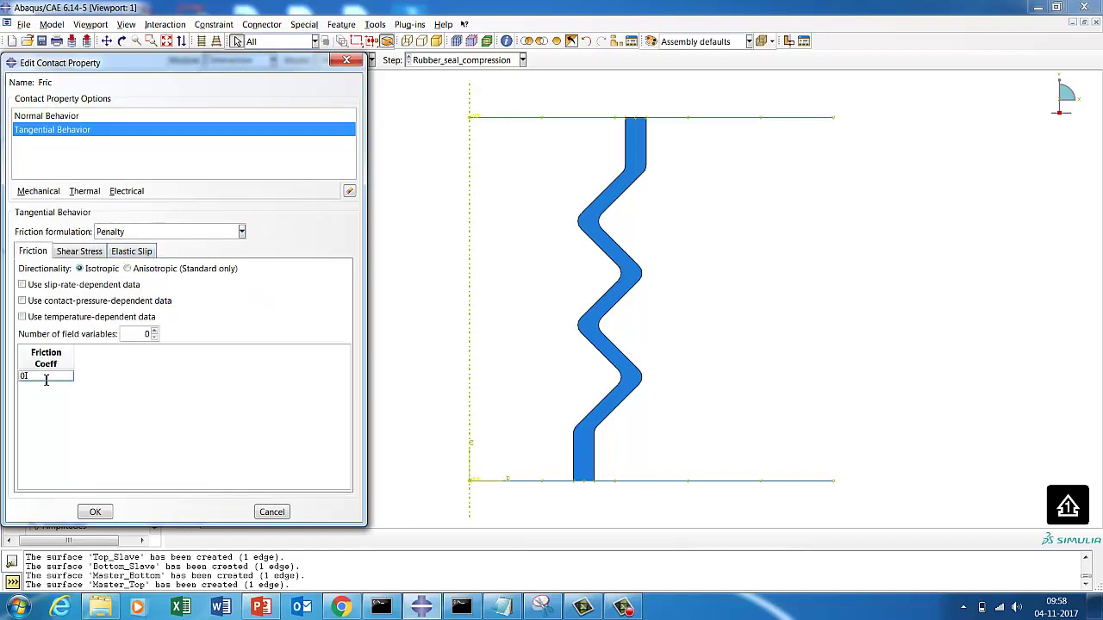
{"action": "type", "text": "0.2"}
{"action": "left_click", "coordinate": [98, 513]}
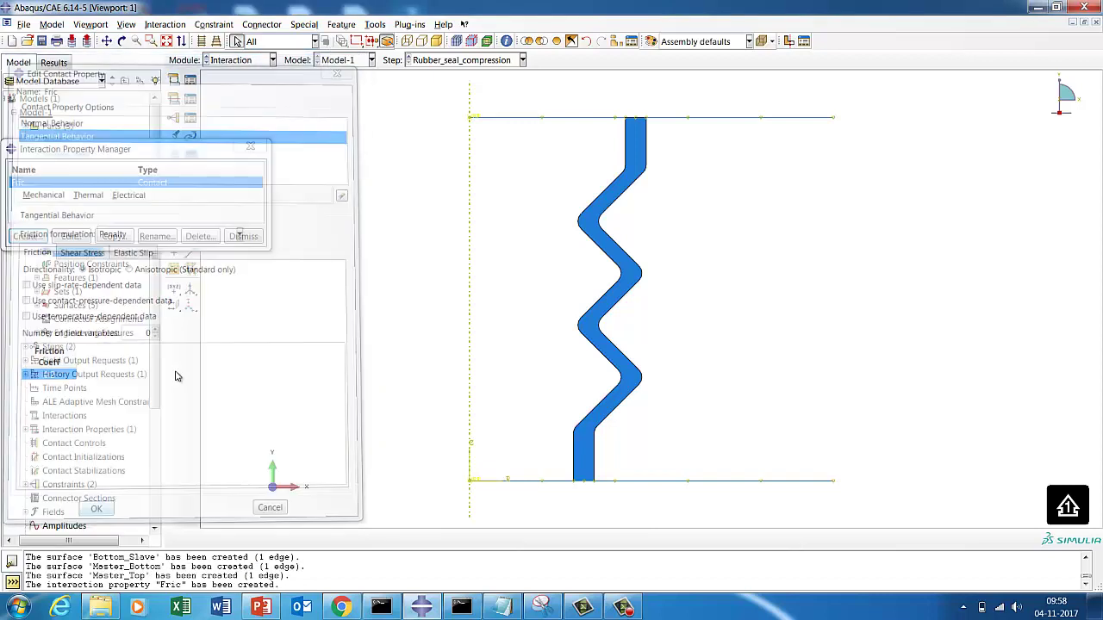
{"action": "left_click", "coordinate": [242, 237]}
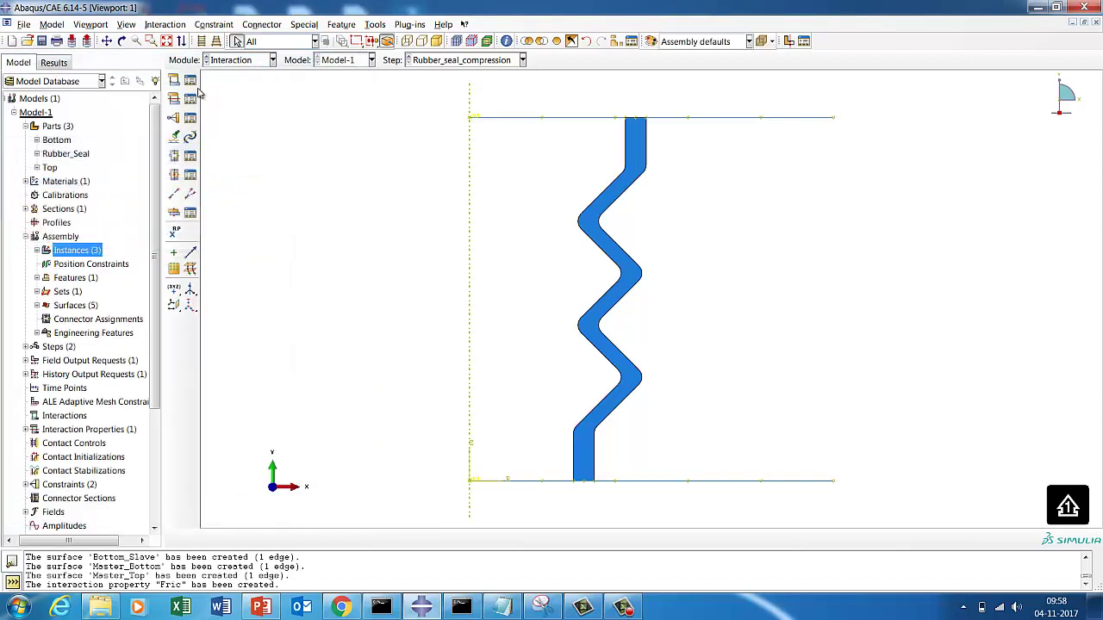
Start a Self-contact (Standard) interaction named Self_Contact in the Initial step
{"action": "double_click", "coordinate": [74, 251]}
{"action": "left_click", "coordinate": [35, 238]}
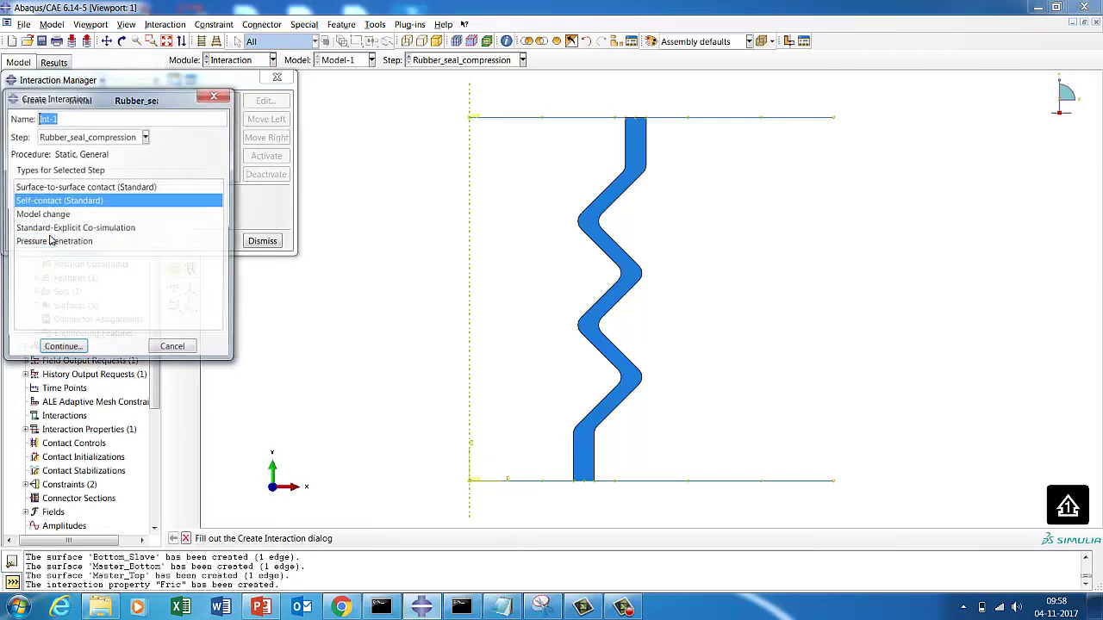
{"action": "type", "text": "Self_Contact"}
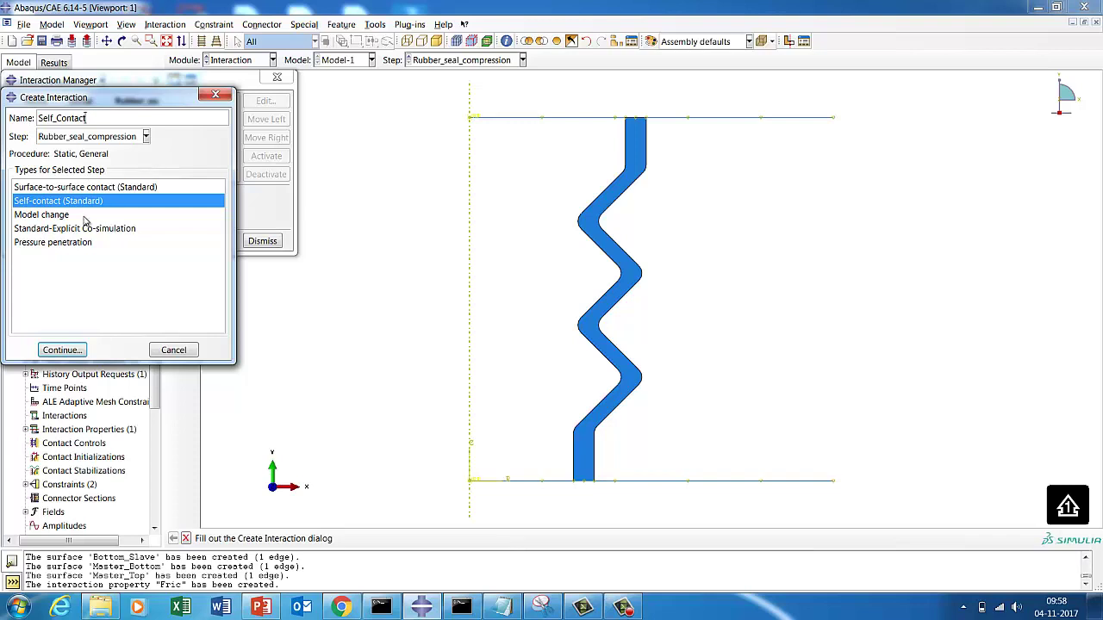
{"action": "left_click", "coordinate": [92, 136]}
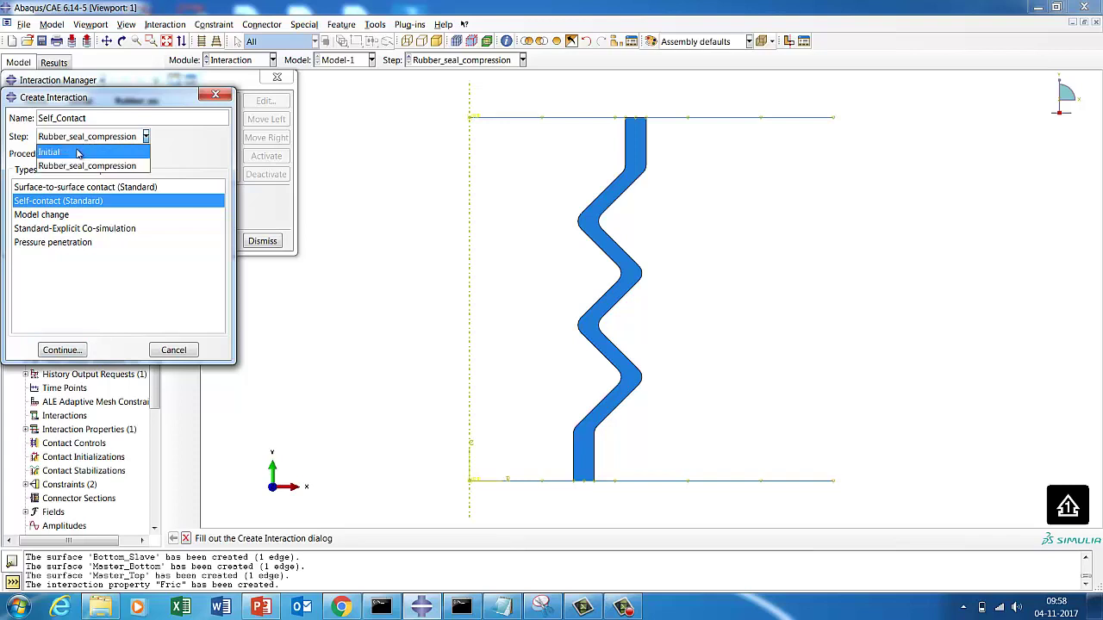
{"action": "left_click", "coordinate": [77, 149]}
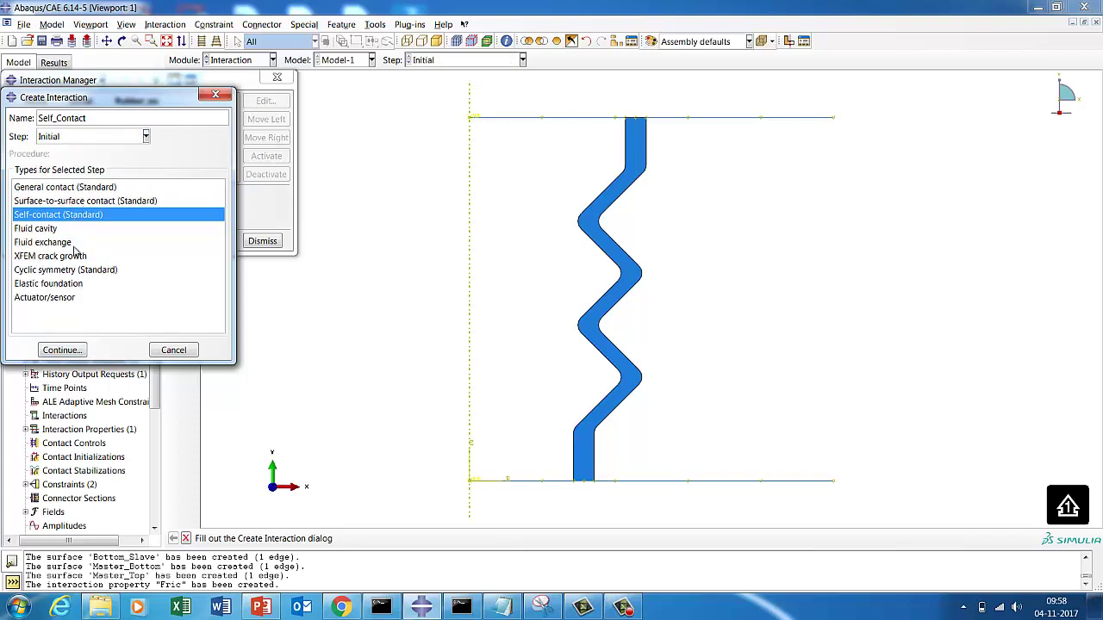
{"action": "left_click", "coordinate": [71, 138]}
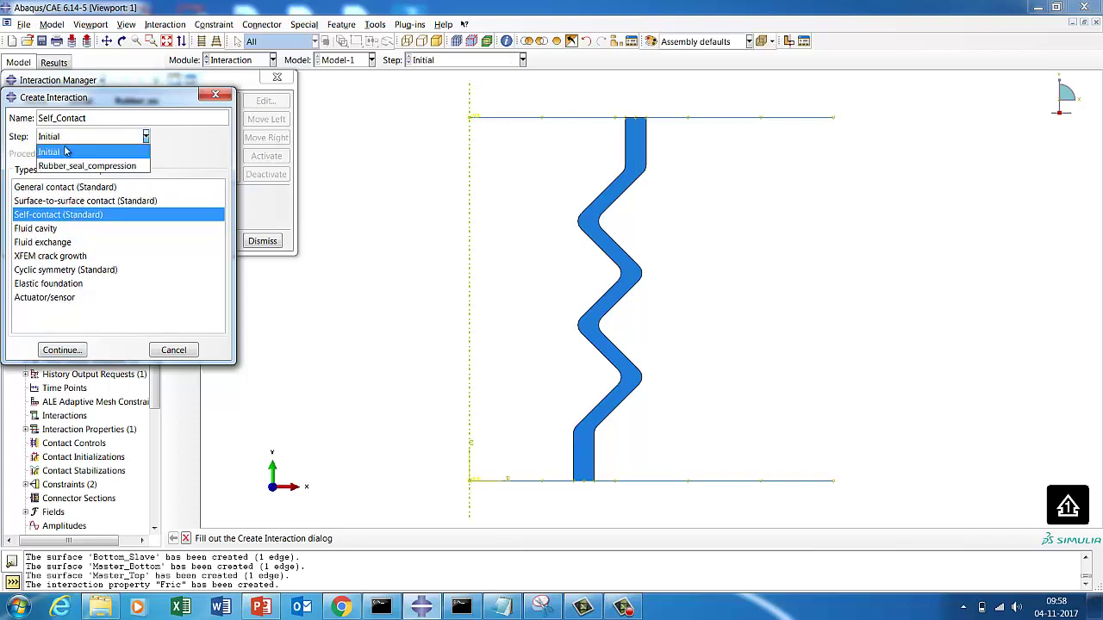
{"action": "left_click", "coordinate": [66, 152]}
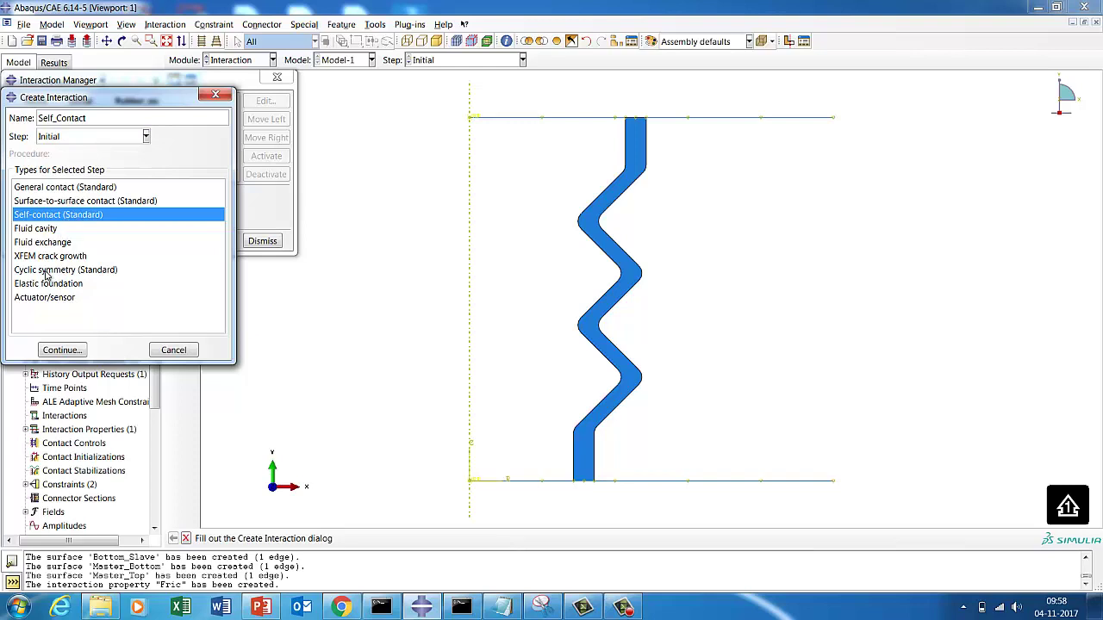
Assign surface Rubber_Seal-1.Self_Contact to the interaction with the Fric contact property and finish it
{"action": "left_click", "coordinate": [56, 350]}
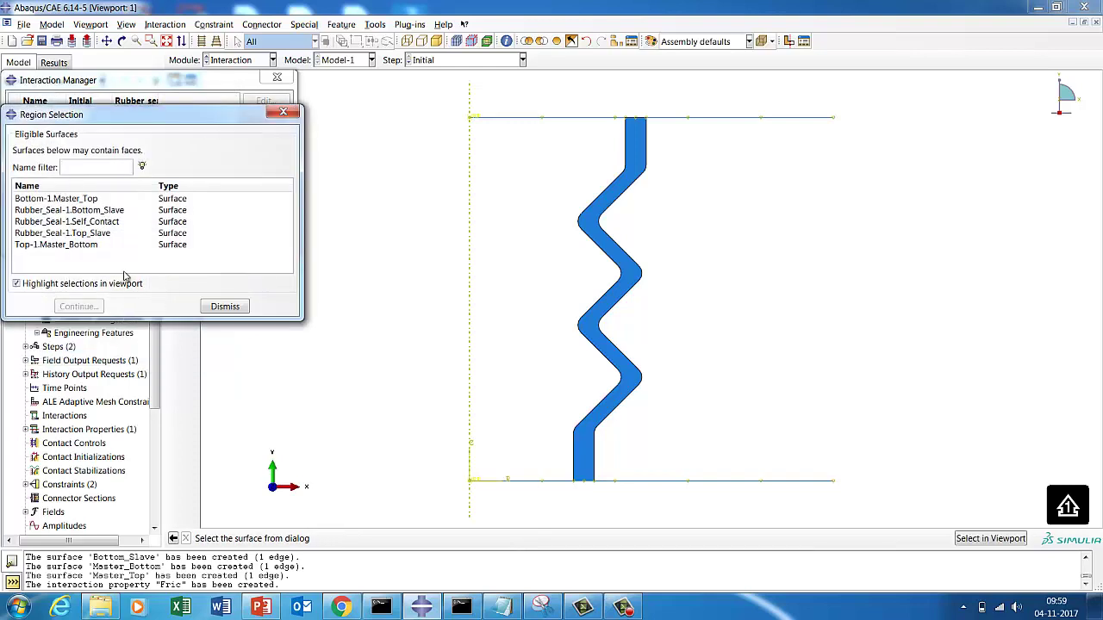
{"action": "left_click", "coordinate": [83, 225]}
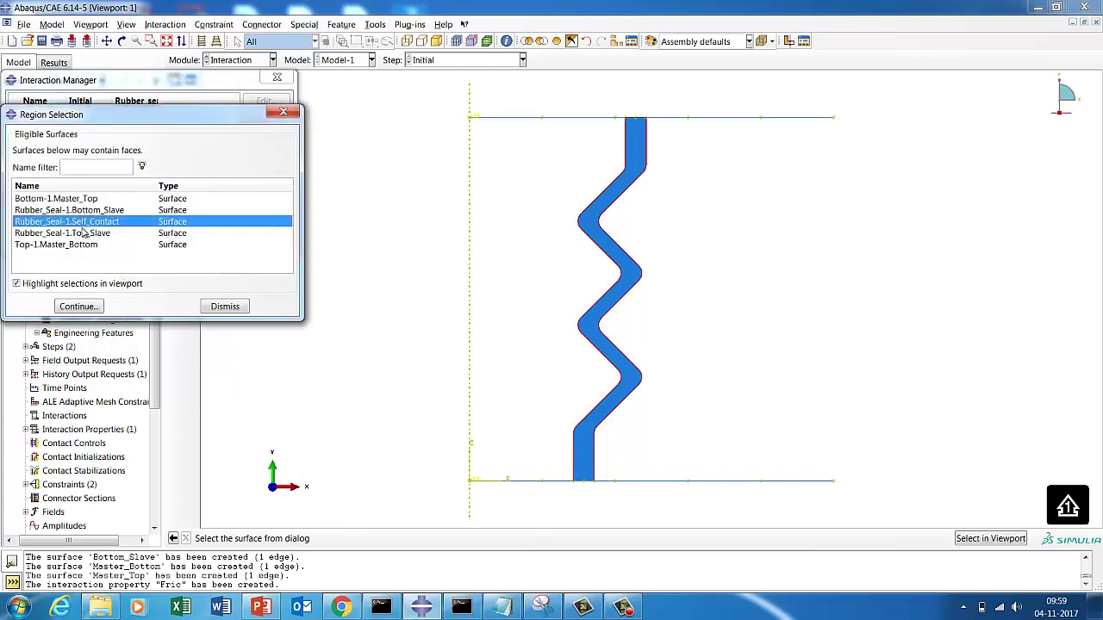
{"action": "left_click", "coordinate": [80, 307]}
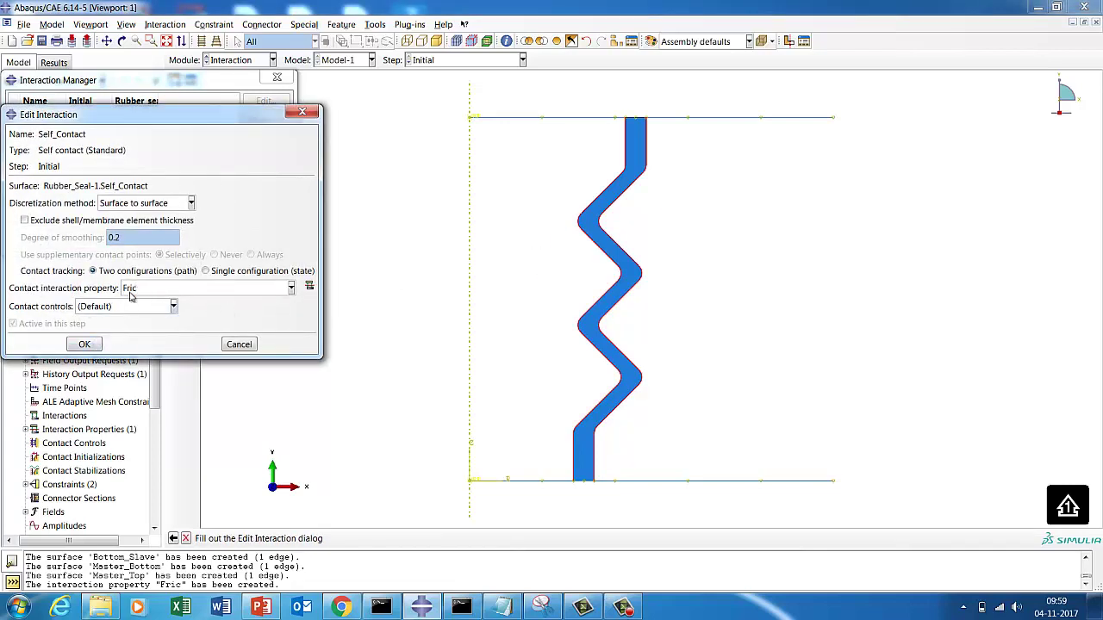
{"action": "left_click", "coordinate": [85, 344]}
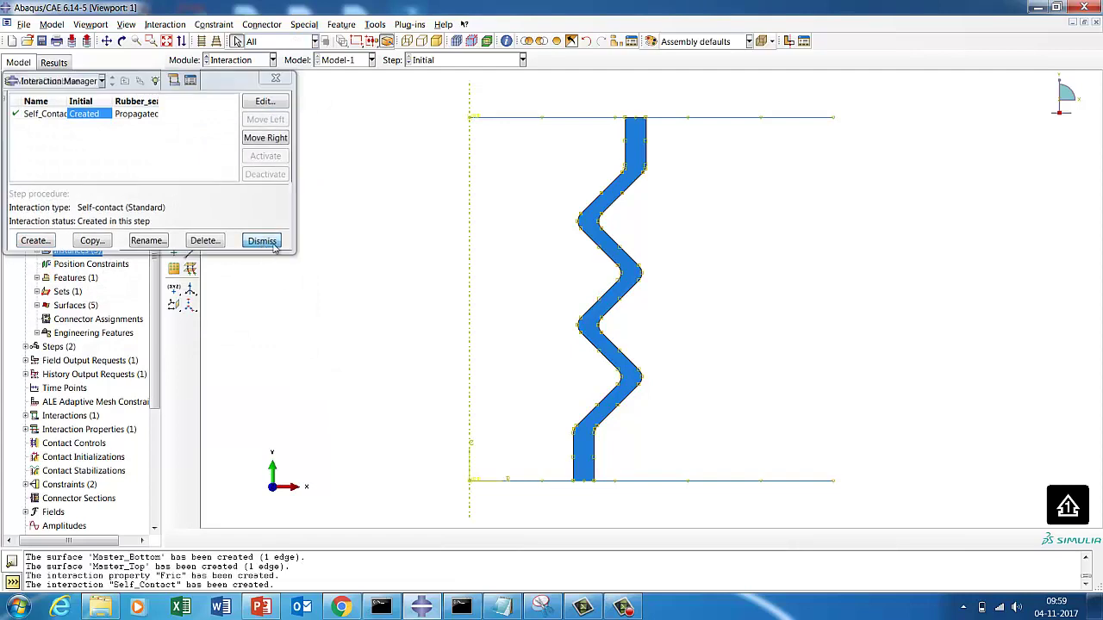
{"action": "left_click", "coordinate": [261, 244]}
Switch to the Load module and start a Symmetry/Antisymmetry/Encastre boundary condition in the Initial step
{"action": "left_click", "coordinate": [235, 60]}
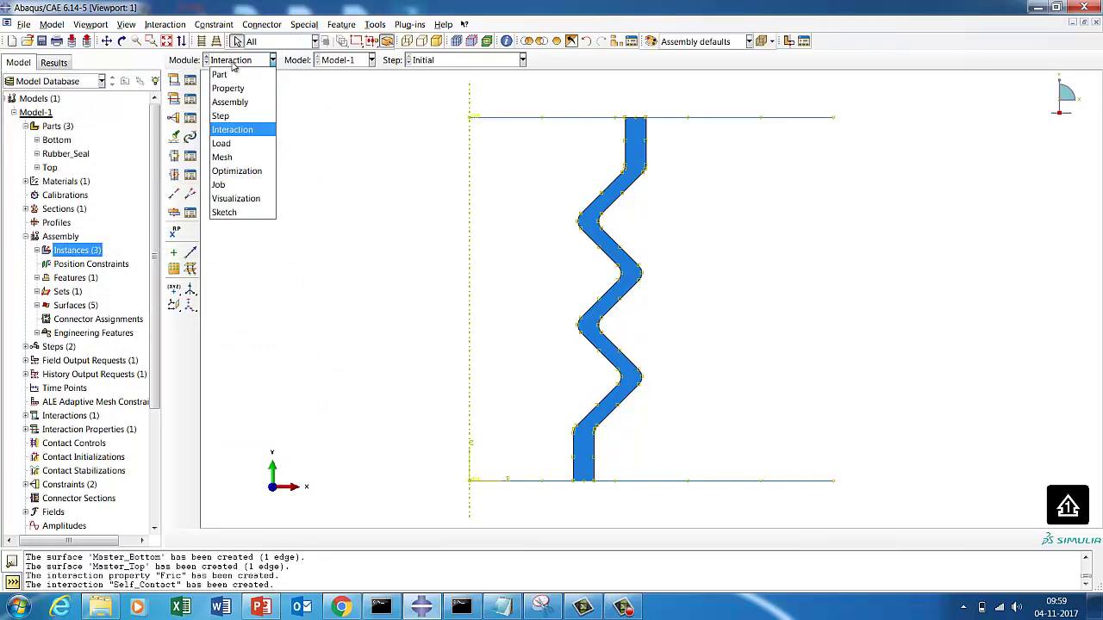
{"action": "left_click", "coordinate": [219, 143]}
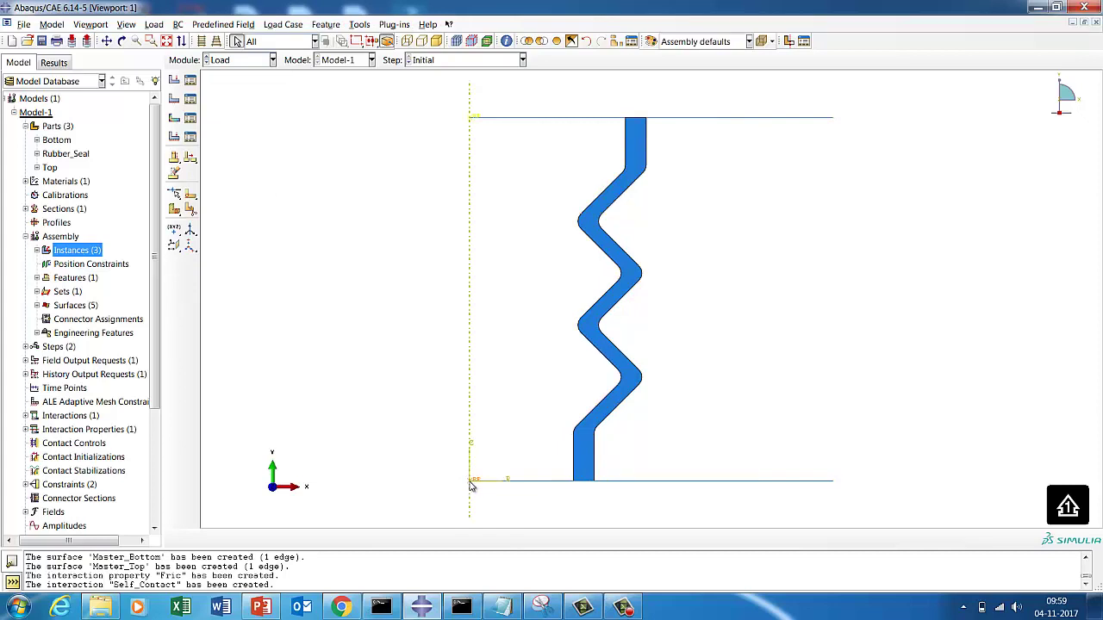
{"action": "left_click", "coordinate": [191, 99]}
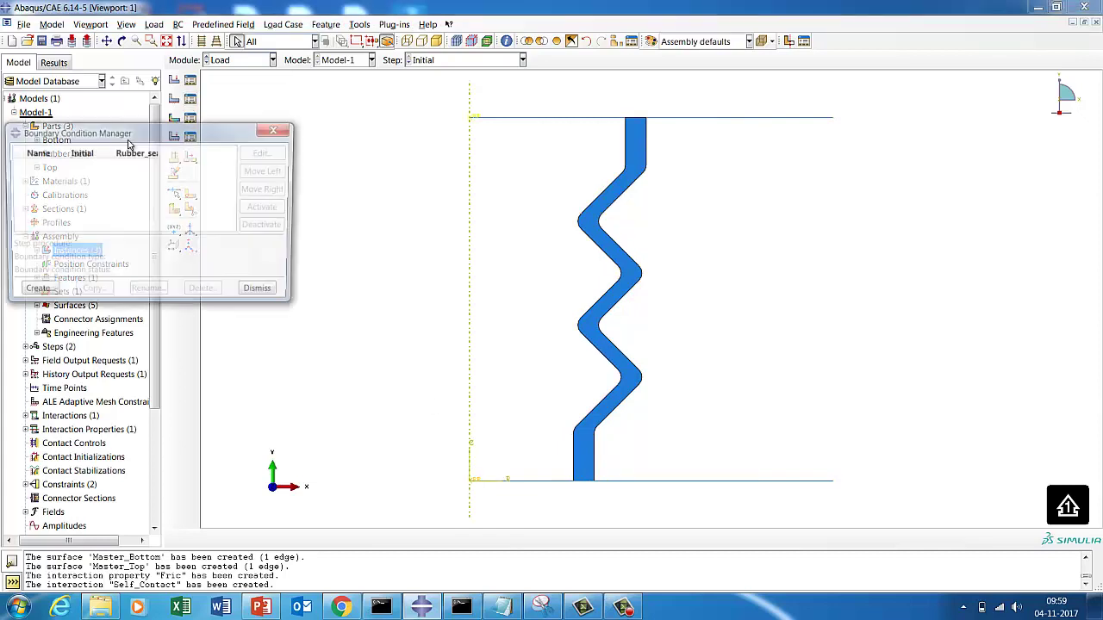
{"action": "left_click", "coordinate": [36, 290]}
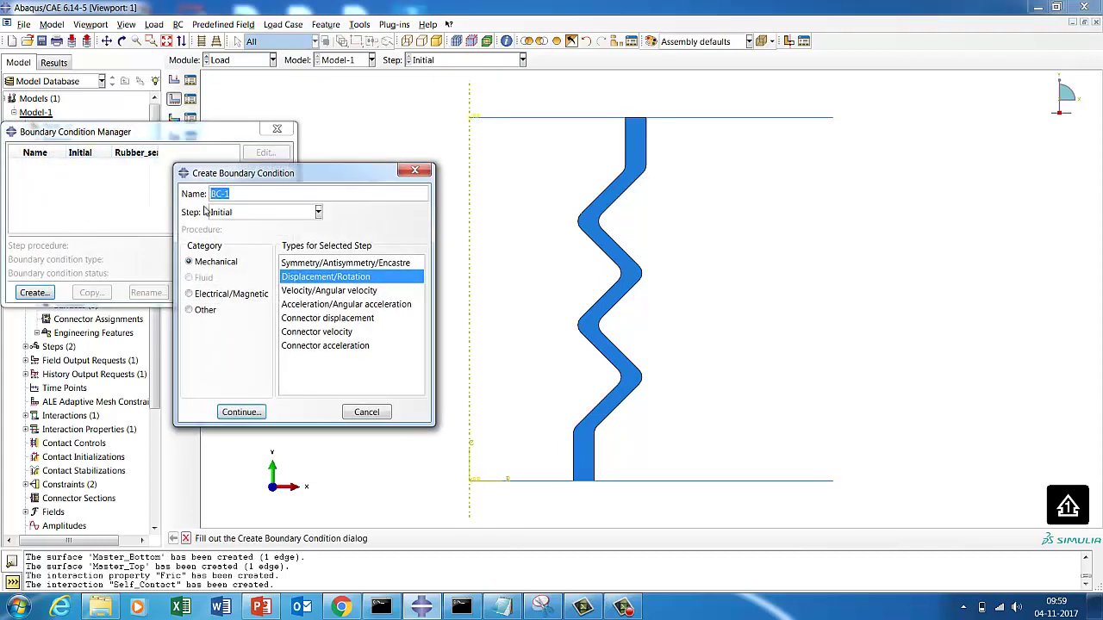
{"action": "left_click", "coordinate": [304, 265]}
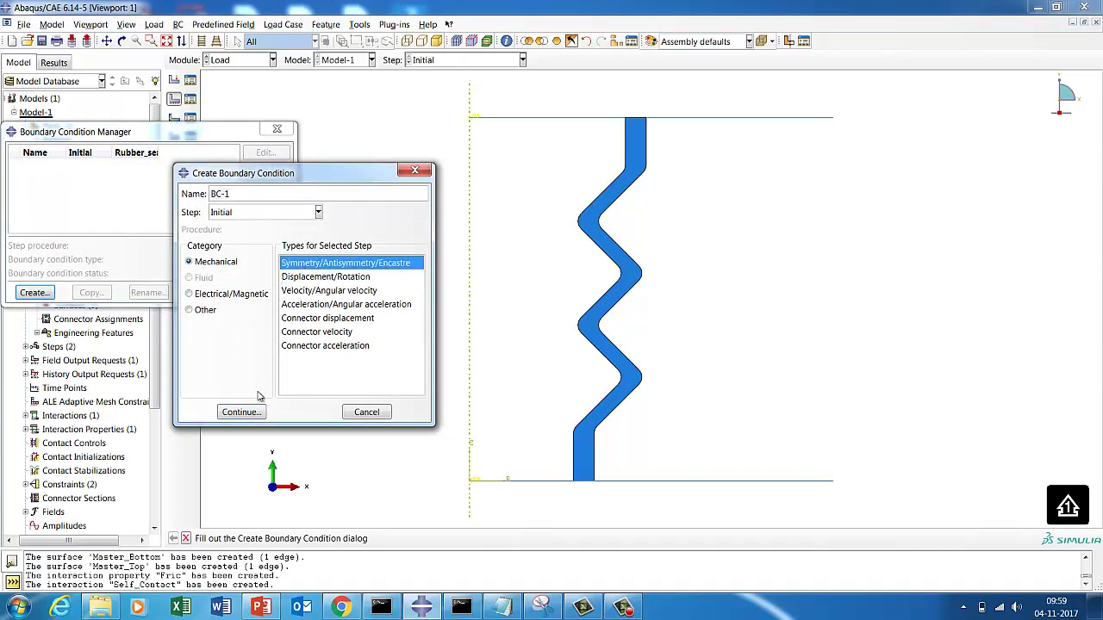
{"action": "left_click", "coordinate": [241, 412]}
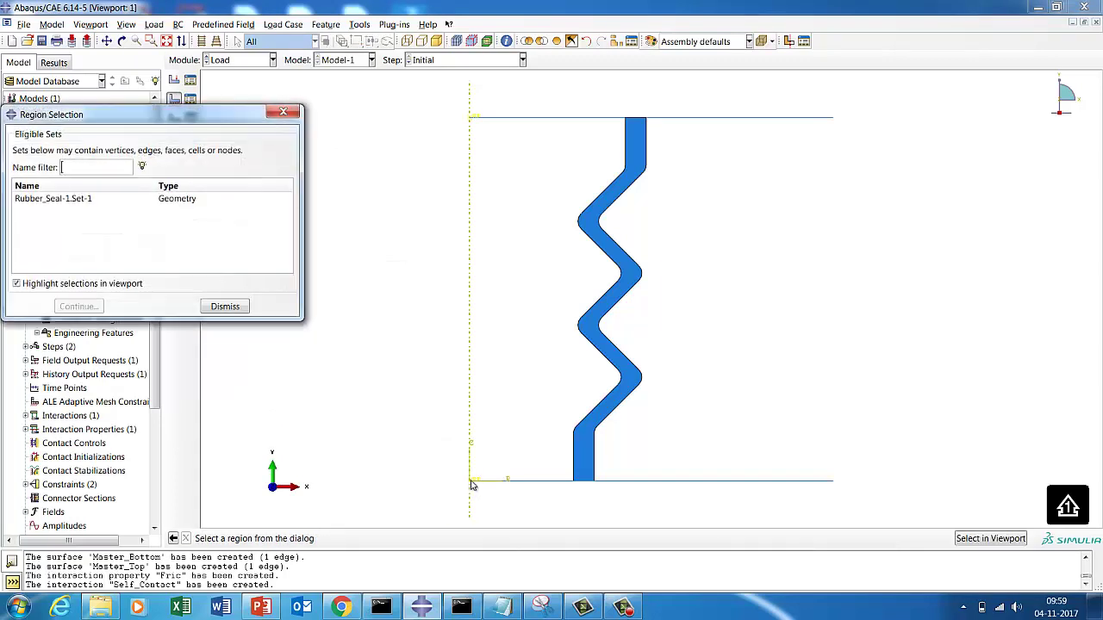
Fix the bottom plate's reference point with an ENCASTRE condition, picking the point in the viewport
{"action": "left_click", "coordinate": [226, 306]}
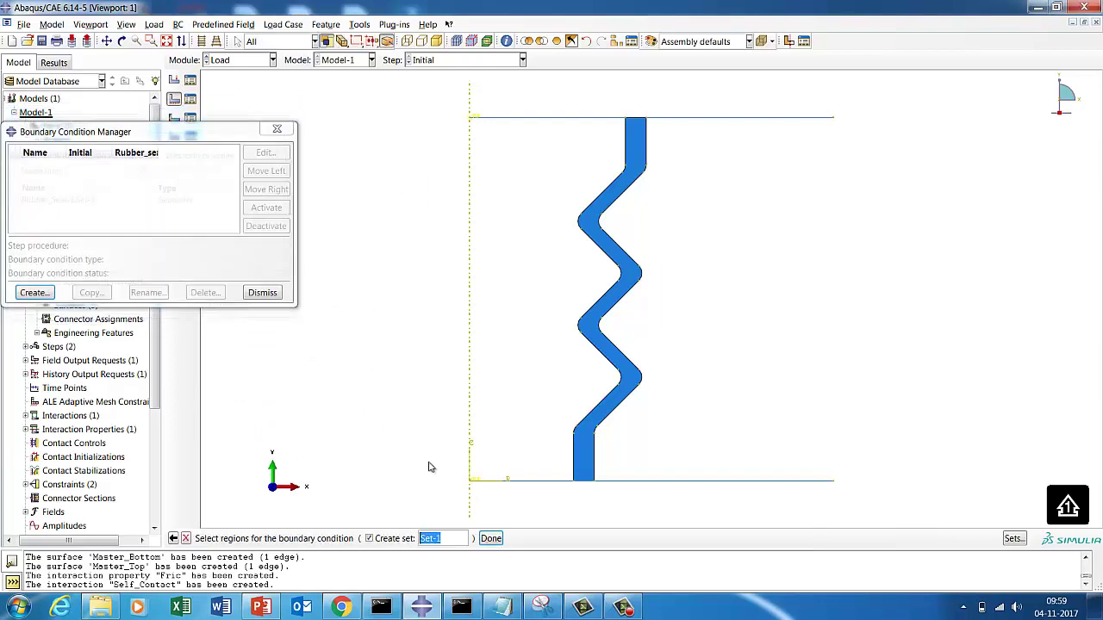
{"action": "left_click", "coordinate": [472, 482]}
{"action": "left_click", "coordinate": [490, 538]}
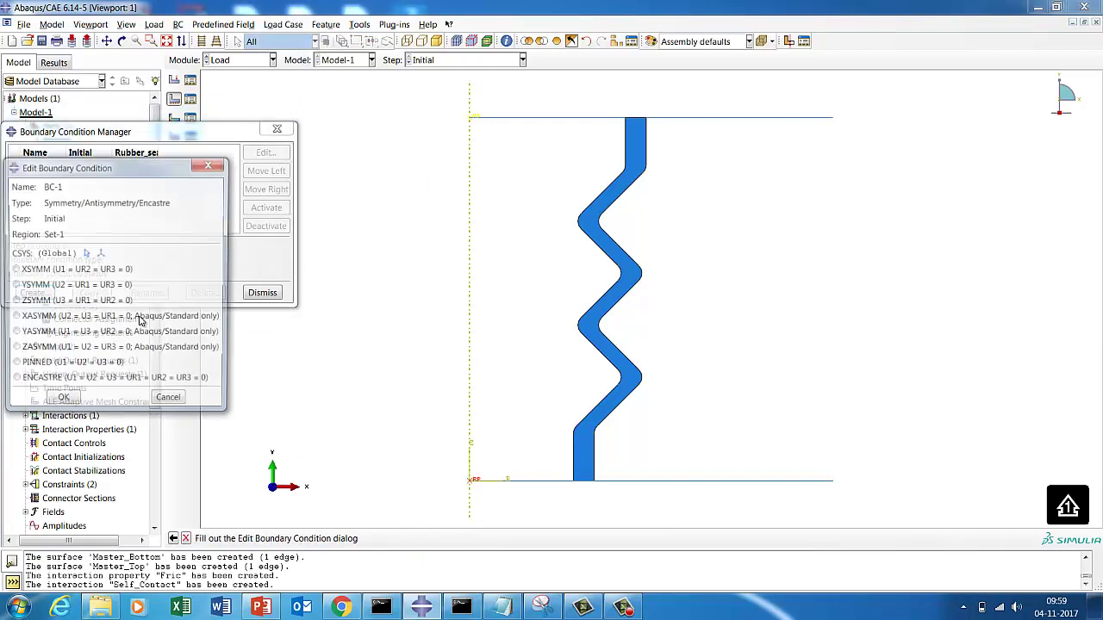
{"action": "left_click", "coordinate": [38, 382]}
{"action": "left_click", "coordinate": [62, 404]}
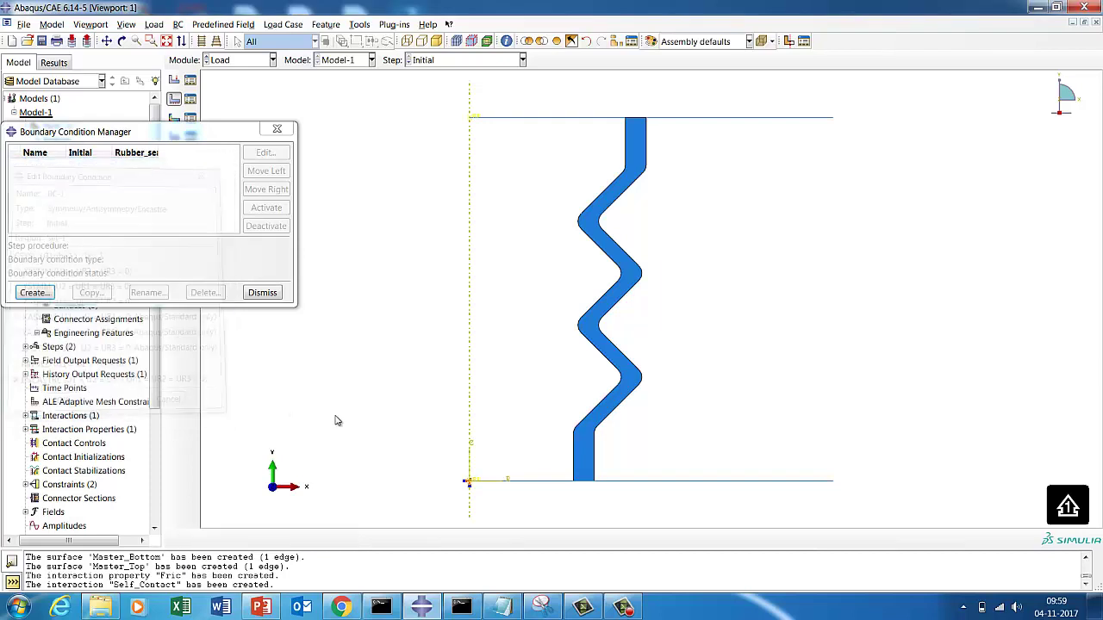
Start a Displacement/Rotation boundary condition named Compression in the Rubber_seal_compression step
{"action": "left_click", "coordinate": [34, 293]}
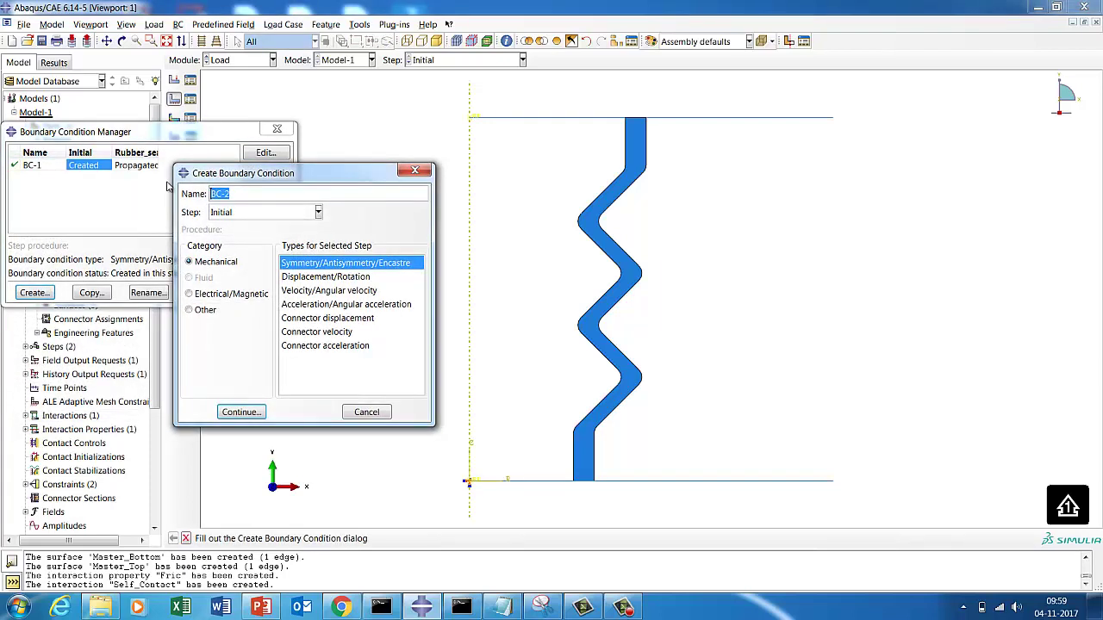
{"action": "type", "text": "Top"}
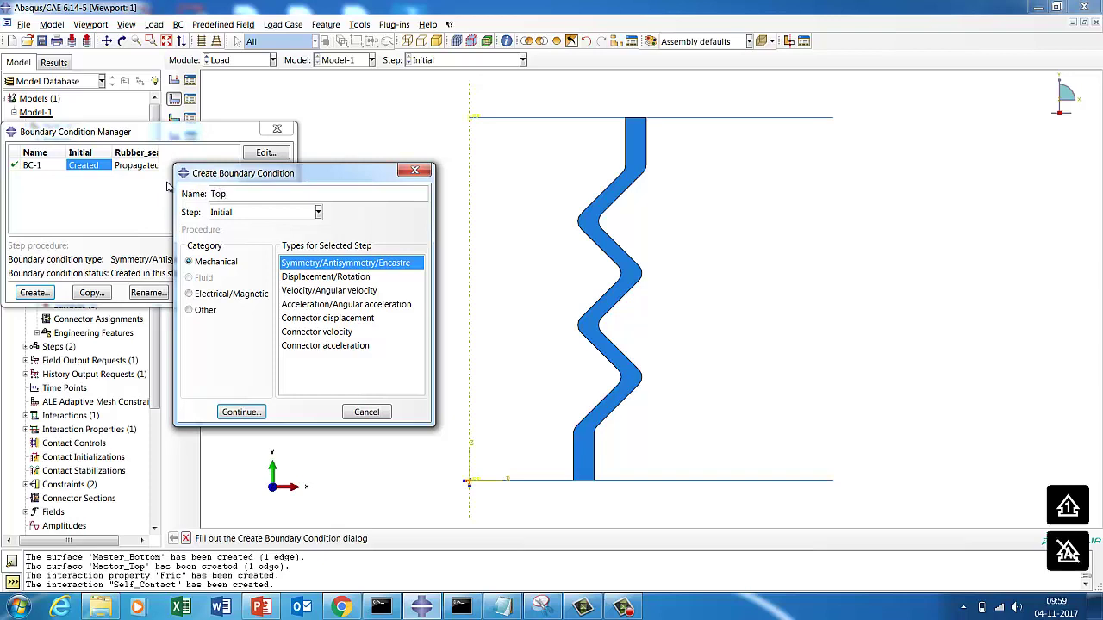
{"action": "type", "text": "Compression"}
{"action": "left_click", "coordinate": [226, 212]}
{"action": "left_click", "coordinate": [233, 242]}
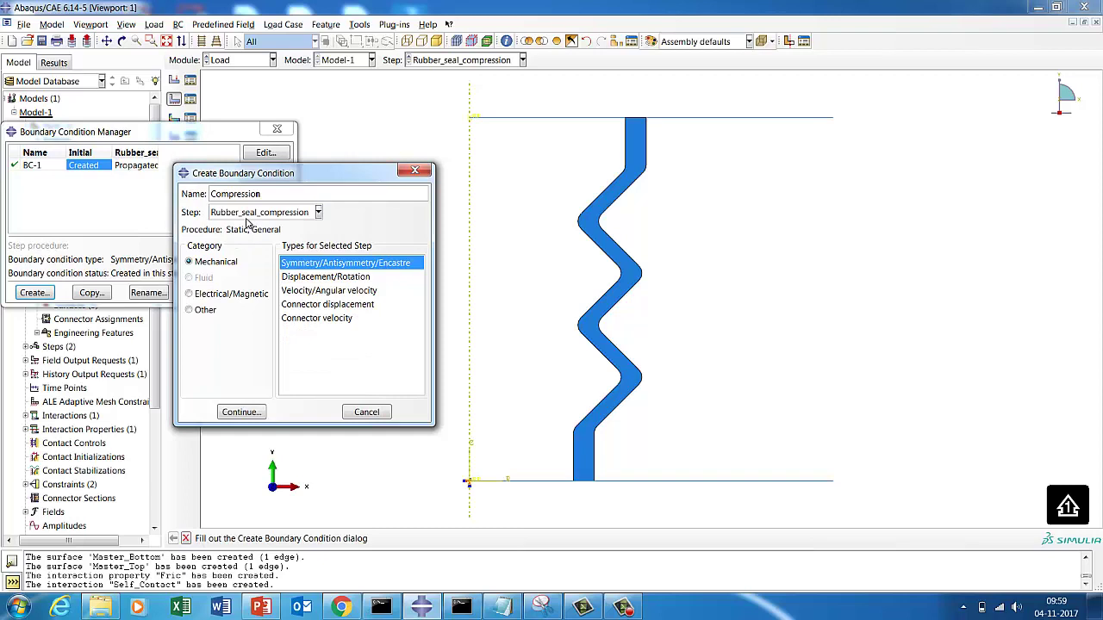
{"action": "left_click", "coordinate": [316, 279]}
{"action": "left_click", "coordinate": [249, 412]}
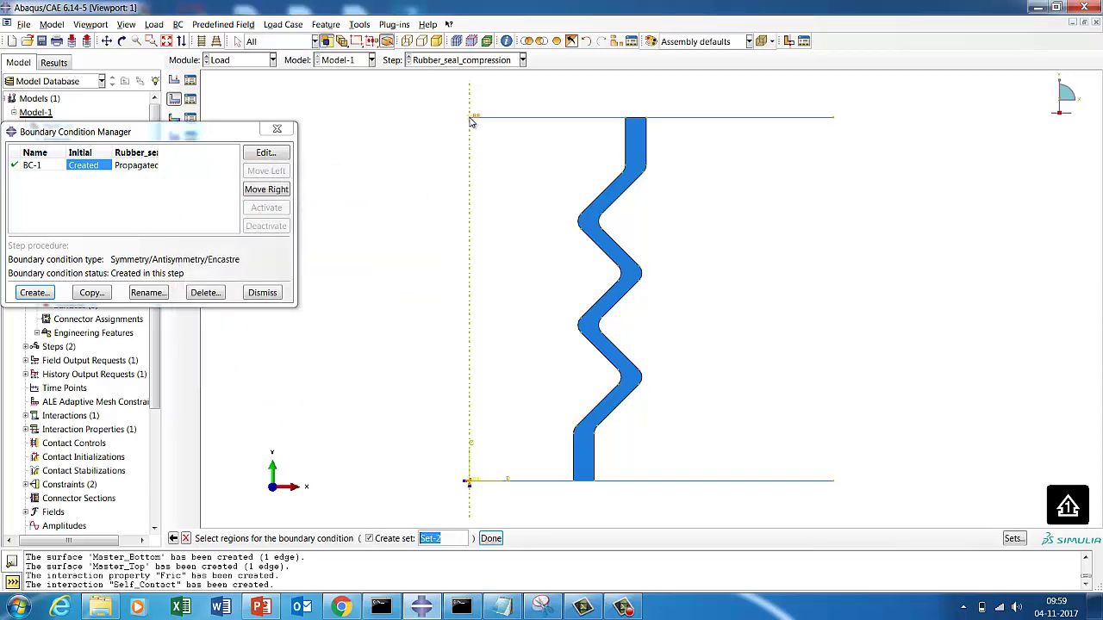
Complete the Compression condition at the top plate's reference point, setting U1 and UR3 to 0 and U2 to a negative displacement
{"action": "left_click", "coordinate": [491, 539]}
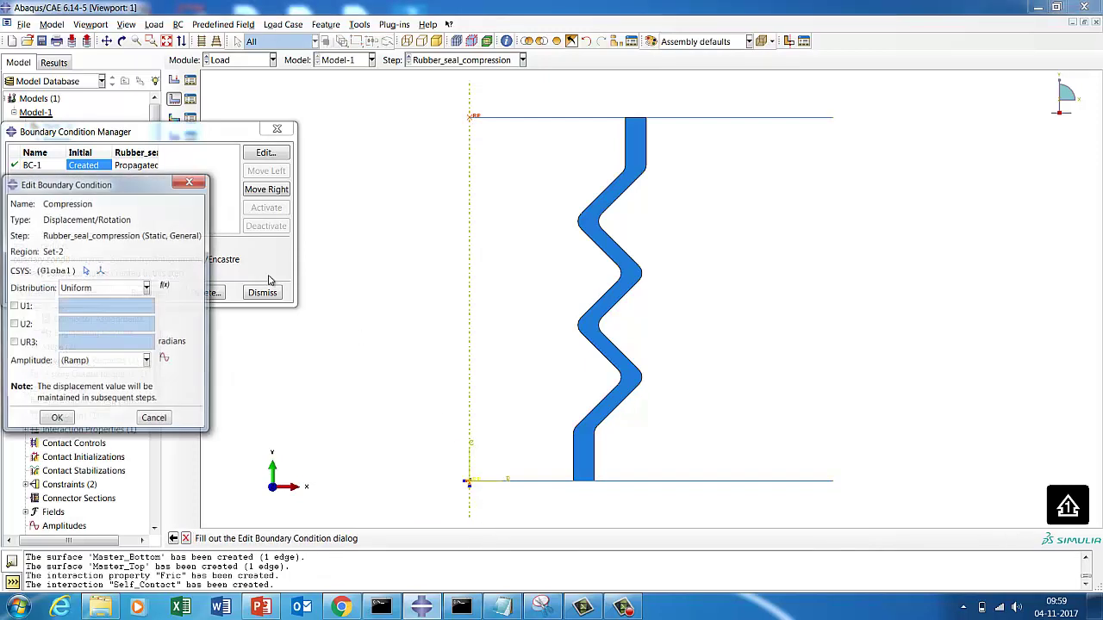
{"action": "left_click", "coordinate": [13, 306]}
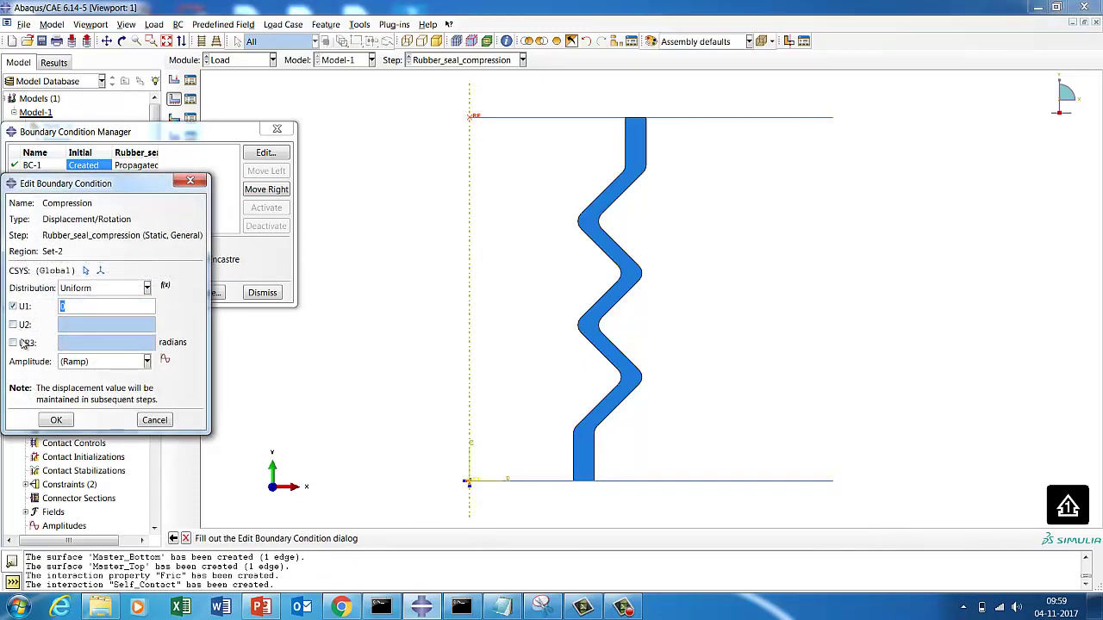
{"action": "left_click", "coordinate": [23, 343]}
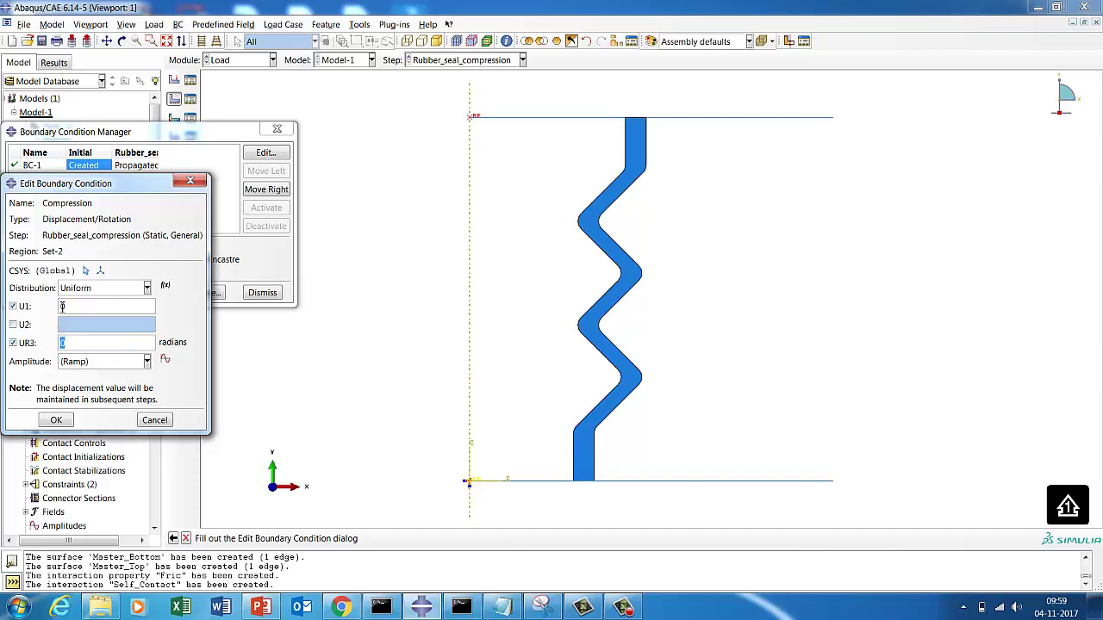
{"action": "left_click", "coordinate": [13, 325]}
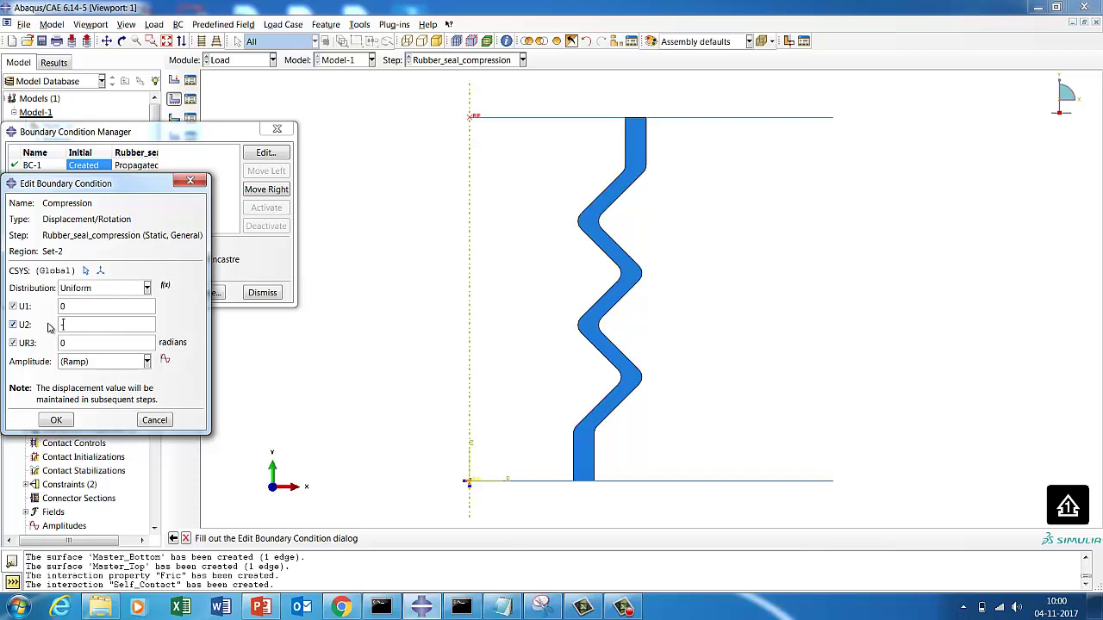
{"action": "left_click", "coordinate": [56, 420]}
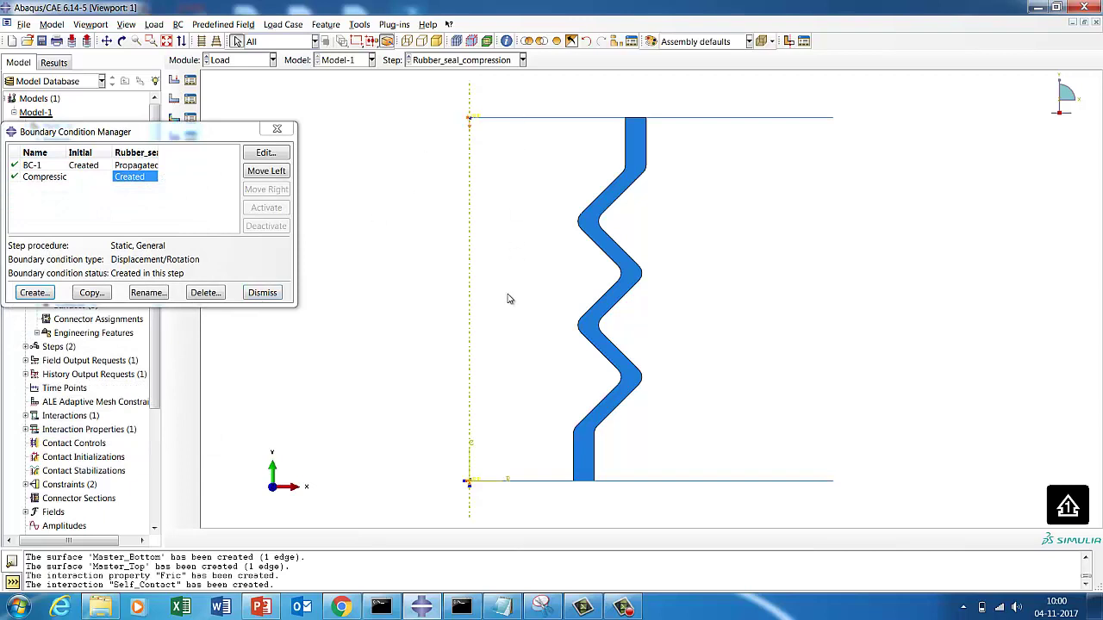
{"action": "left_click", "coordinate": [260, 293]}
Switch to the Mesh module and make the Rubber_Seal part the object to mesh
{"action": "left_click", "coordinate": [230, 61]}
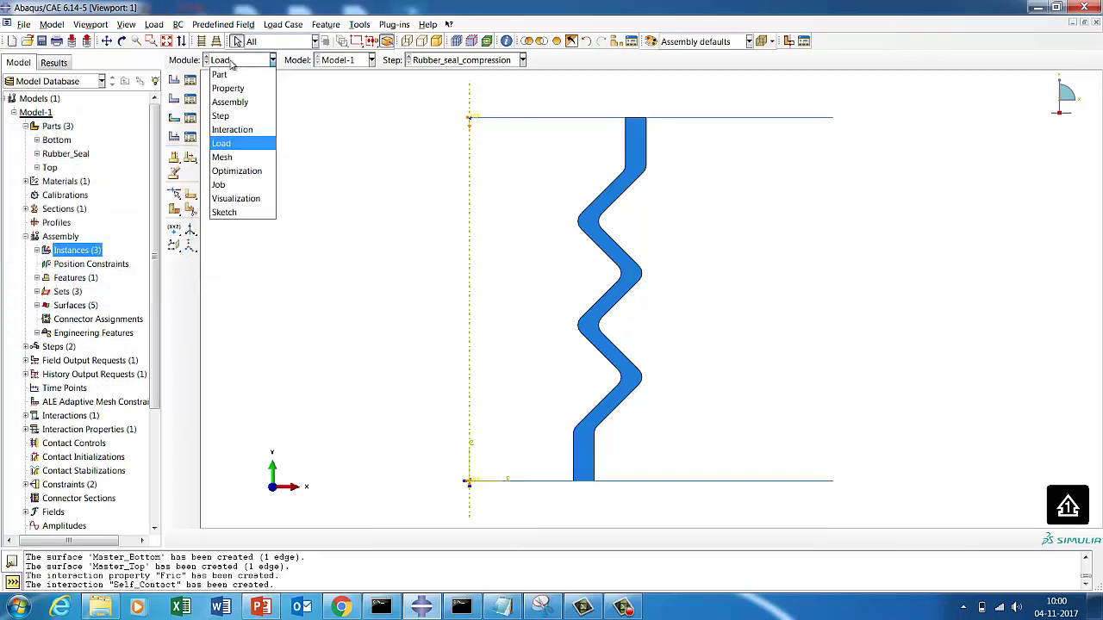
{"action": "left_click", "coordinate": [226, 157]}
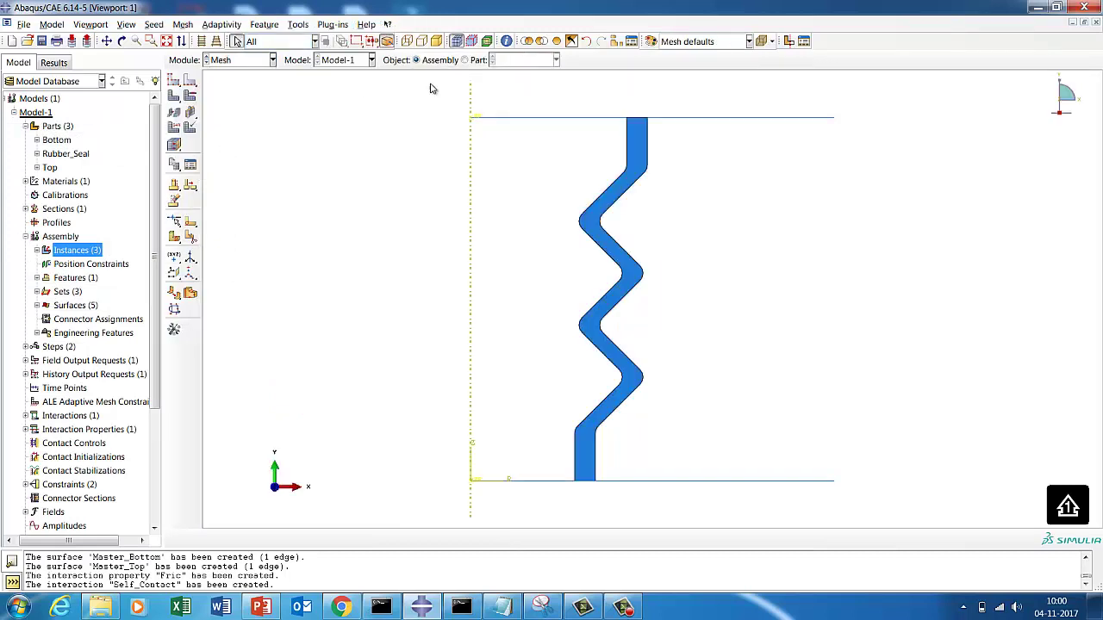
{"action": "left_click", "coordinate": [523, 63]}
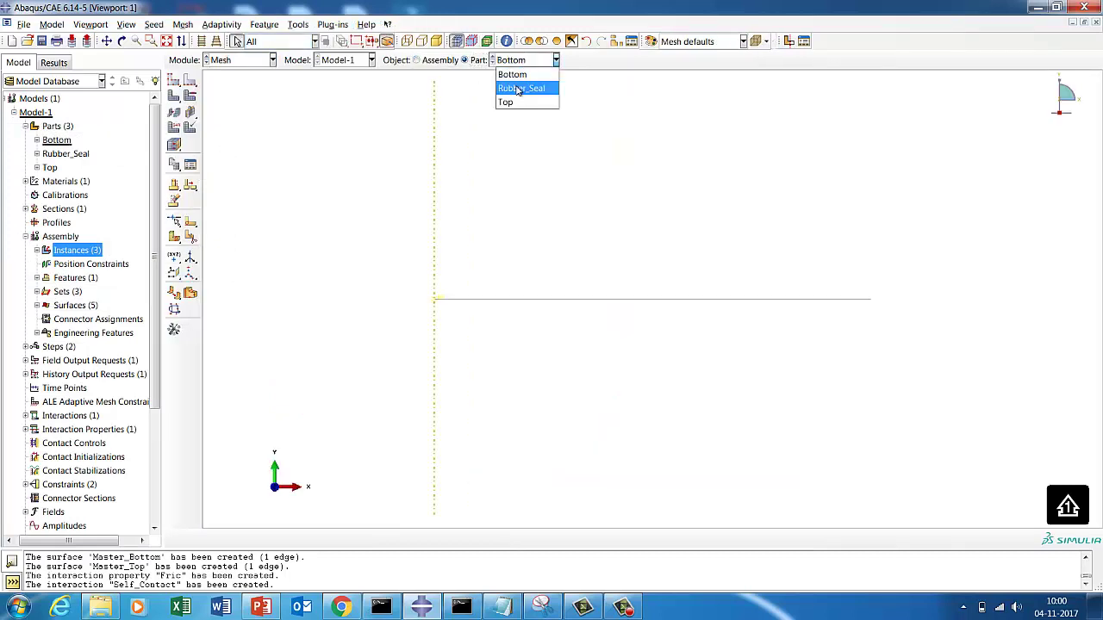
{"action": "left_click", "coordinate": [517, 86]}
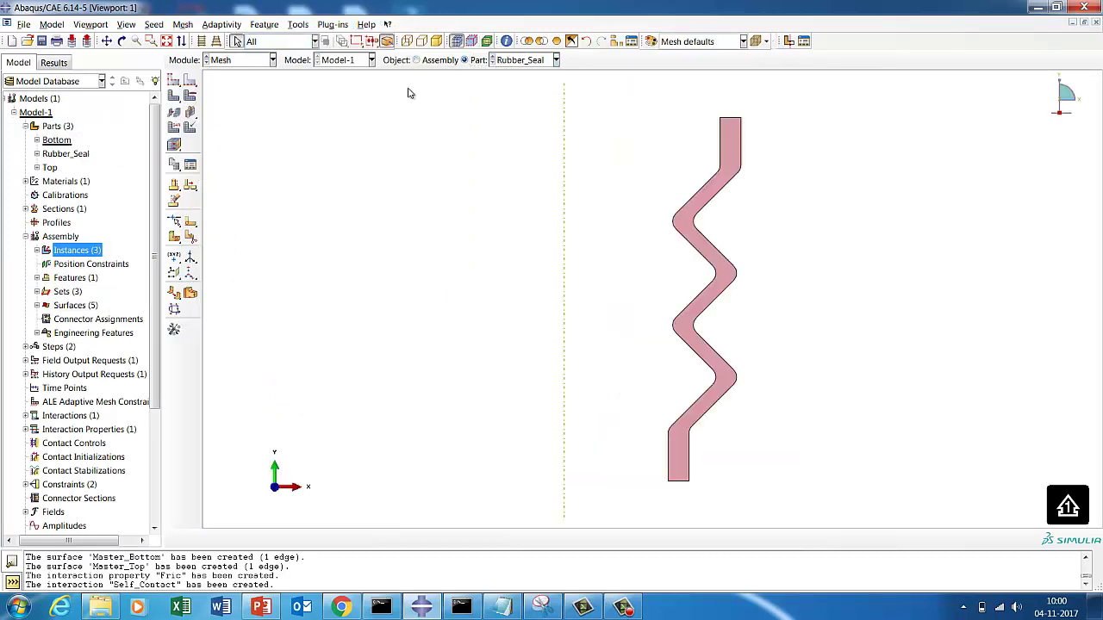
Set the seal's mesh controls to free Quad elements with the Medial axis algorithm
{"action": "left_click", "coordinate": [188, 98]}
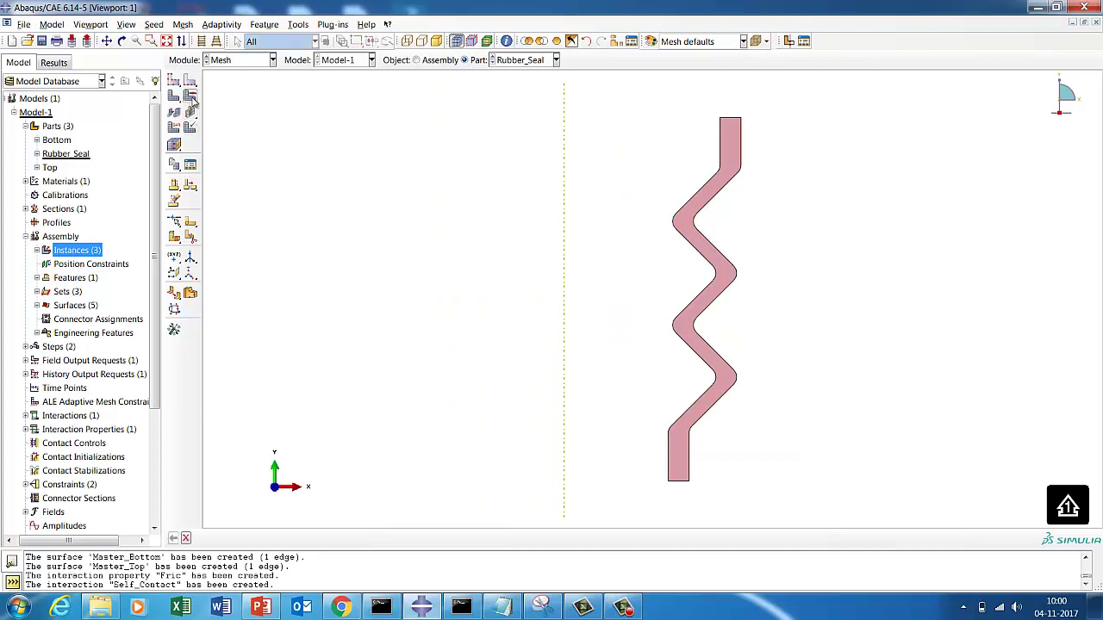
{"action": "left_click", "coordinate": [26, 236]}
{"action": "left_click", "coordinate": [110, 273]}
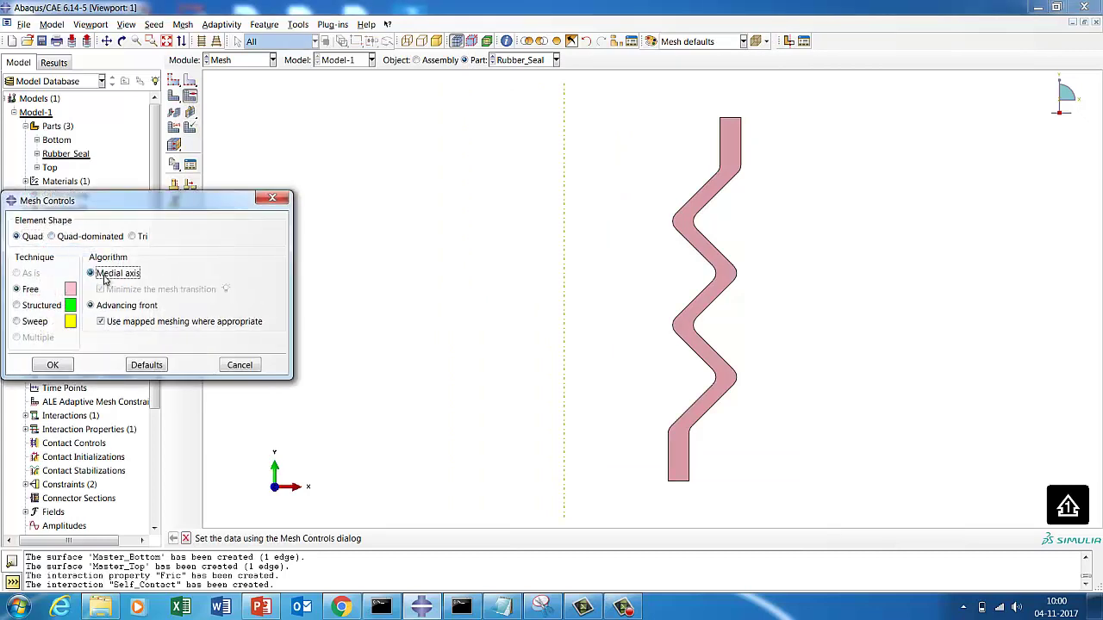
{"action": "left_click", "coordinate": [59, 364]}
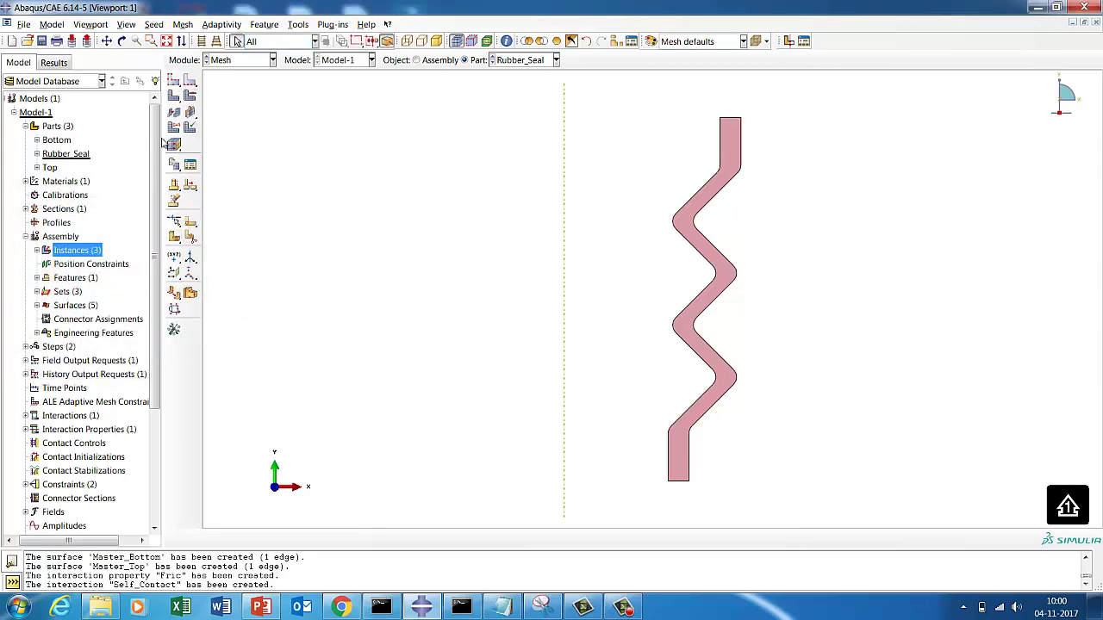
Seed the Rubber_Seal part with an approximate global size of 0.08
{"action": "left_click", "coordinate": [173, 81]}
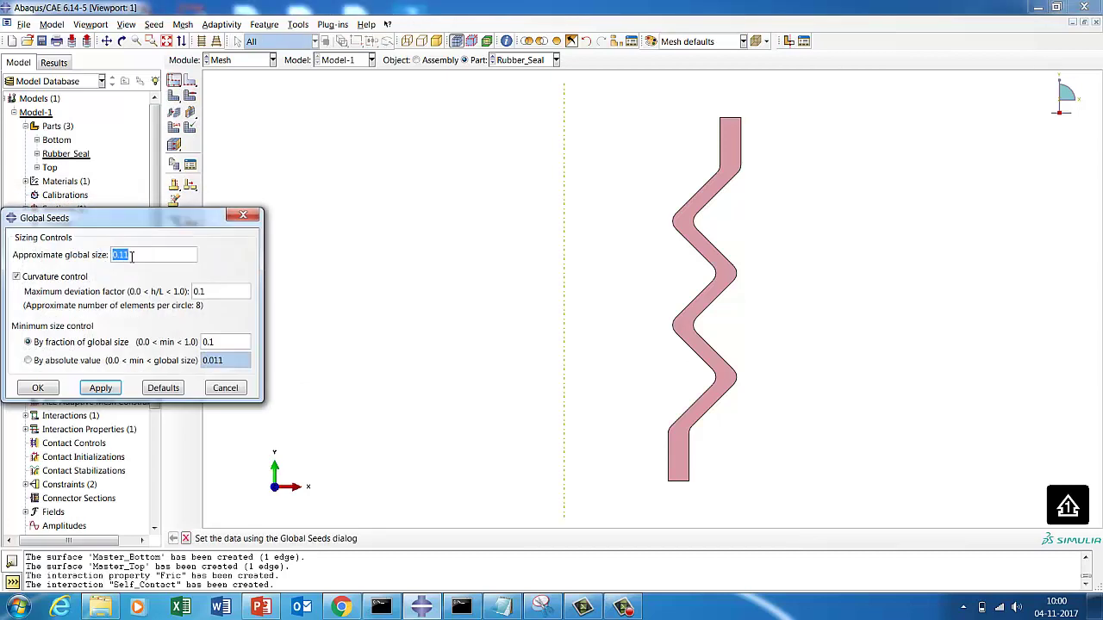
{"action": "type", "text": "0.08"}
{"action": "left_click", "coordinate": [100, 388]}
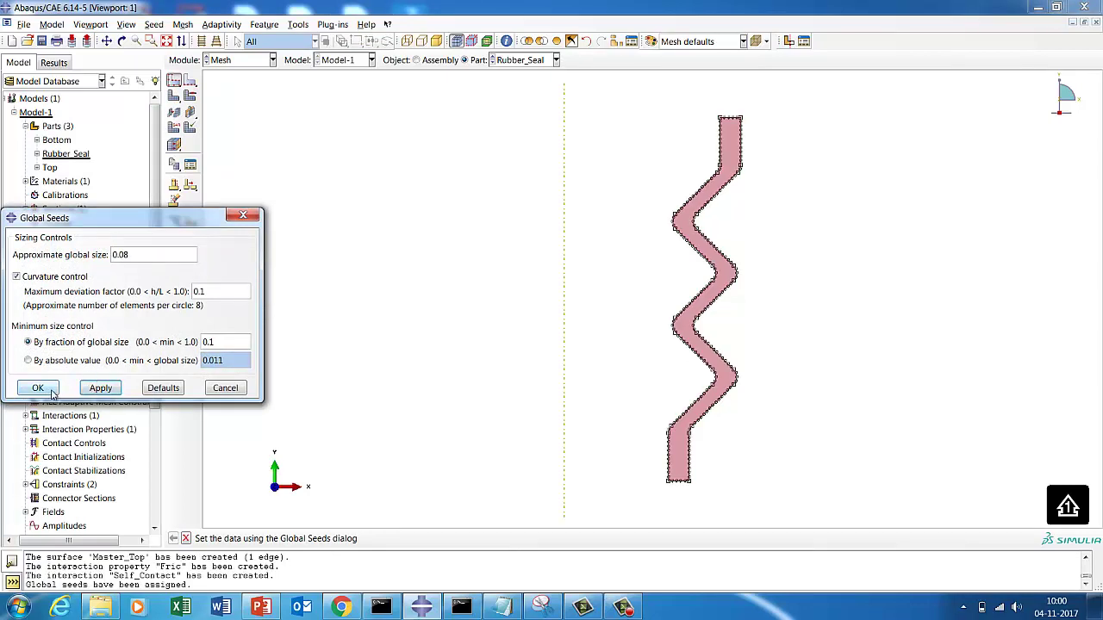
{"action": "left_click", "coordinate": [50, 391]}
Assign standard linear Axisymmetric Stress elements (CAX4R) with reduced integration to the whole seal and mesh the part
{"action": "left_click", "coordinate": [190, 163]}
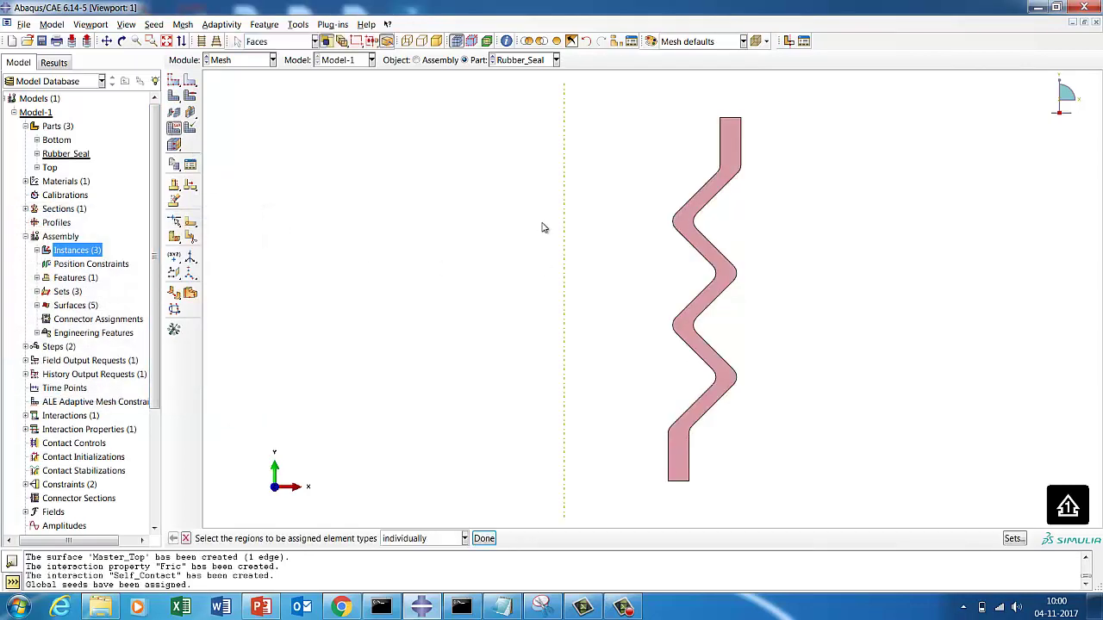
{"action": "left_click_drag", "start_coordinate": [543, 226], "coordinate": [818, 483]}
{"action": "left_click", "coordinate": [483, 538]}
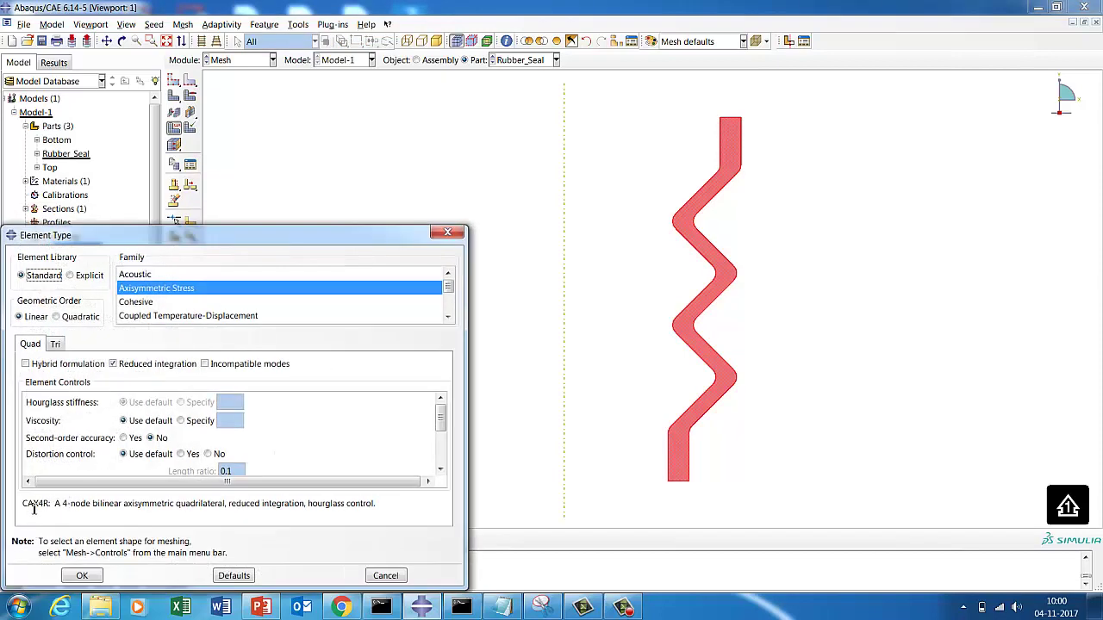
{"action": "left_click", "coordinate": [82, 575]}
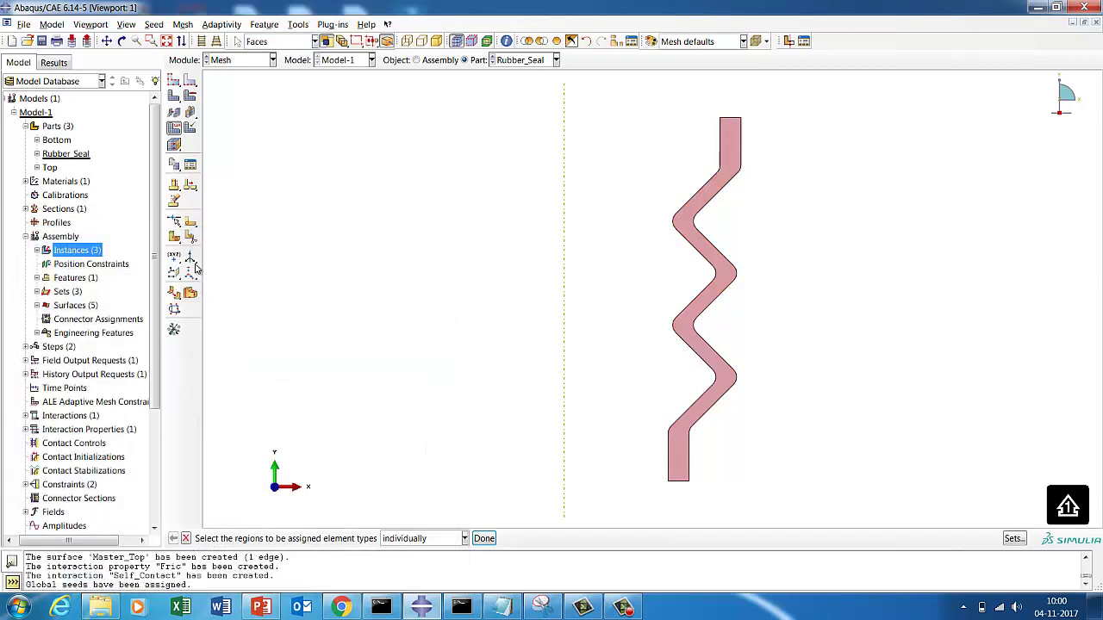
{"action": "left_click", "coordinate": [173, 95]}
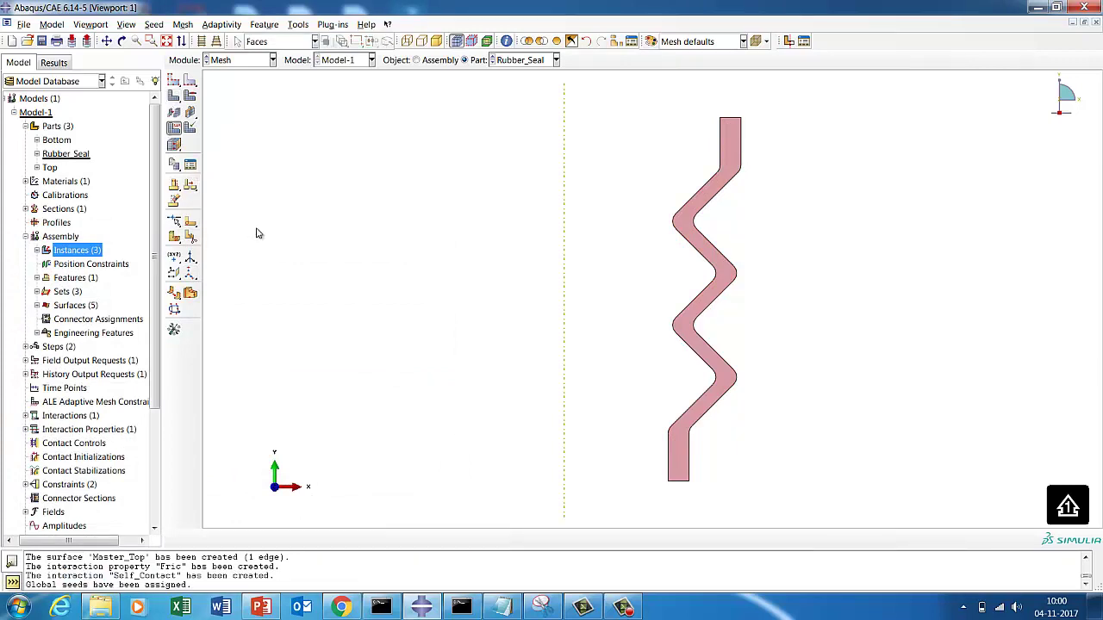
{"action": "left_click", "coordinate": [289, 538]}
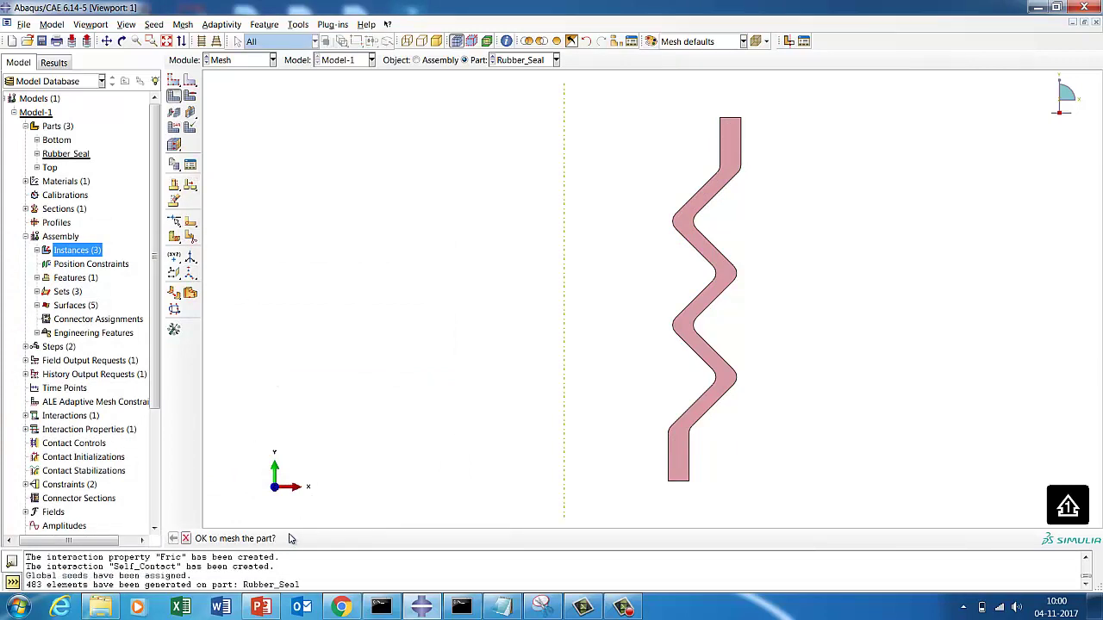
Bring up the Top part and seed it with an approximate global size of 0.1
{"action": "left_click", "coordinate": [508, 61]}
{"action": "left_click", "coordinate": [507, 101]}
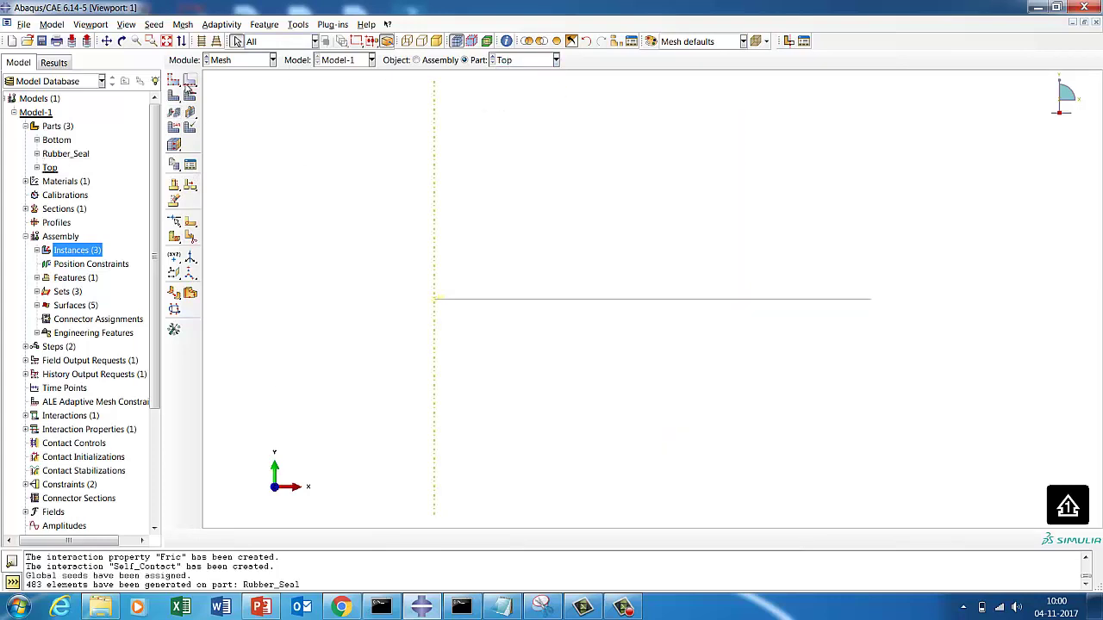
{"action": "left_click", "coordinate": [175, 81]}
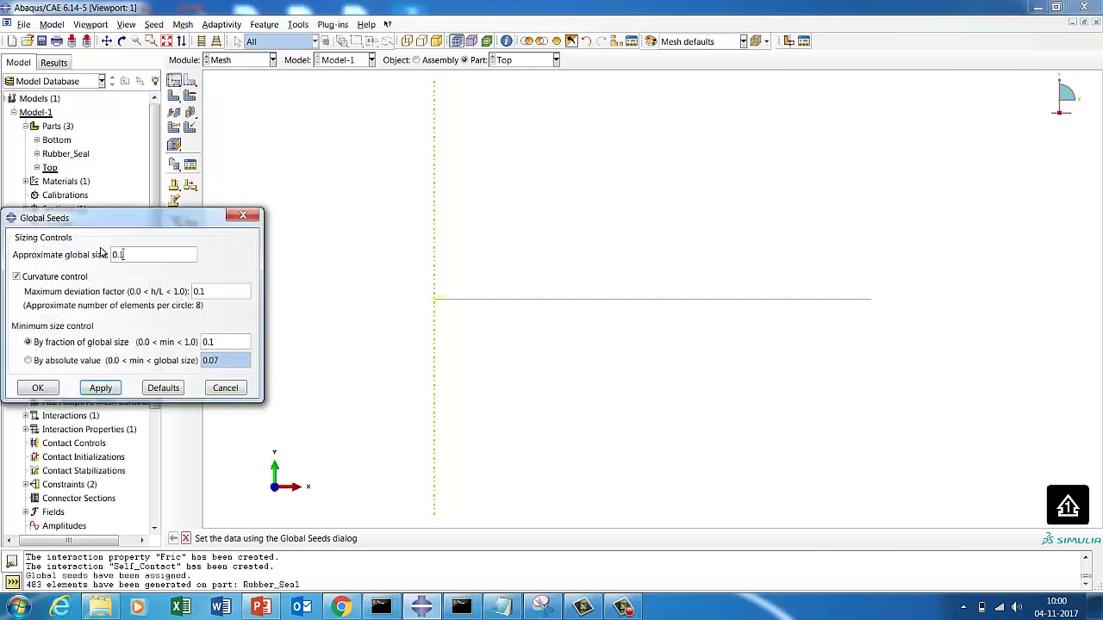
{"action": "left_click", "coordinate": [101, 388]}
{"action": "left_click", "coordinate": [39, 388]}
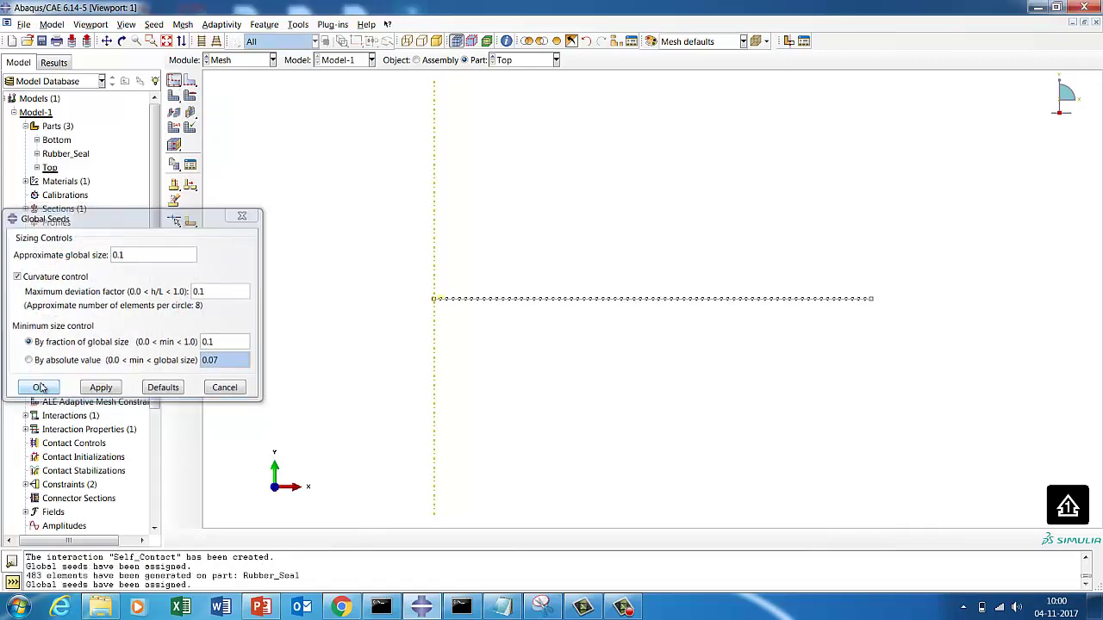
Mesh the Top part and accept the standard linear Discrete Rigid Element type (RAX2) for it
{"action": "left_click", "coordinate": [174, 97]}
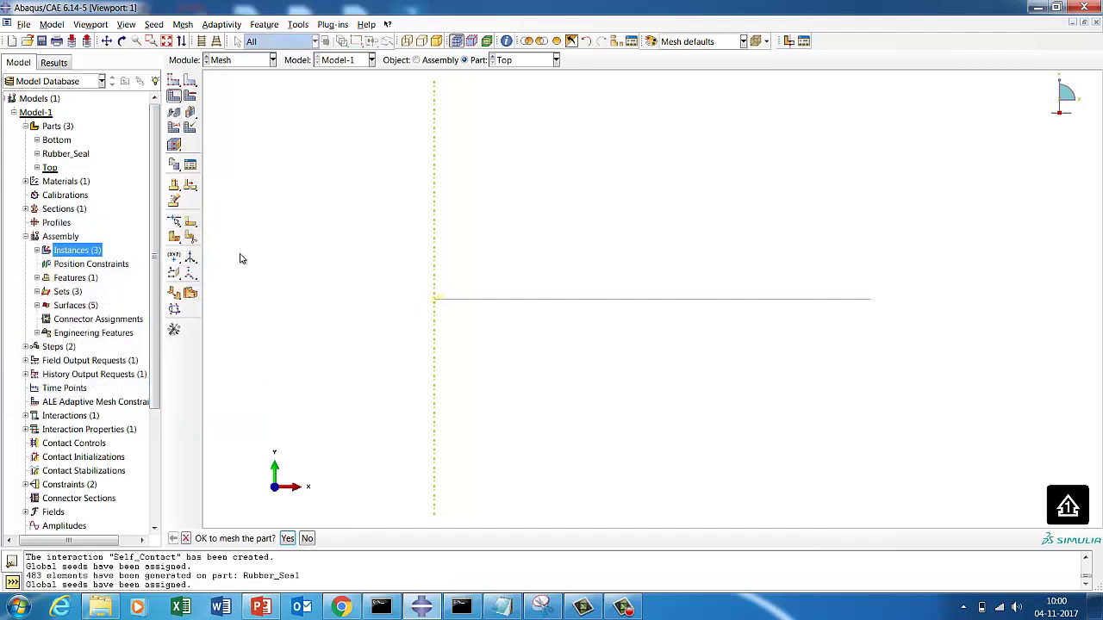
{"action": "left_click", "coordinate": [287, 538]}
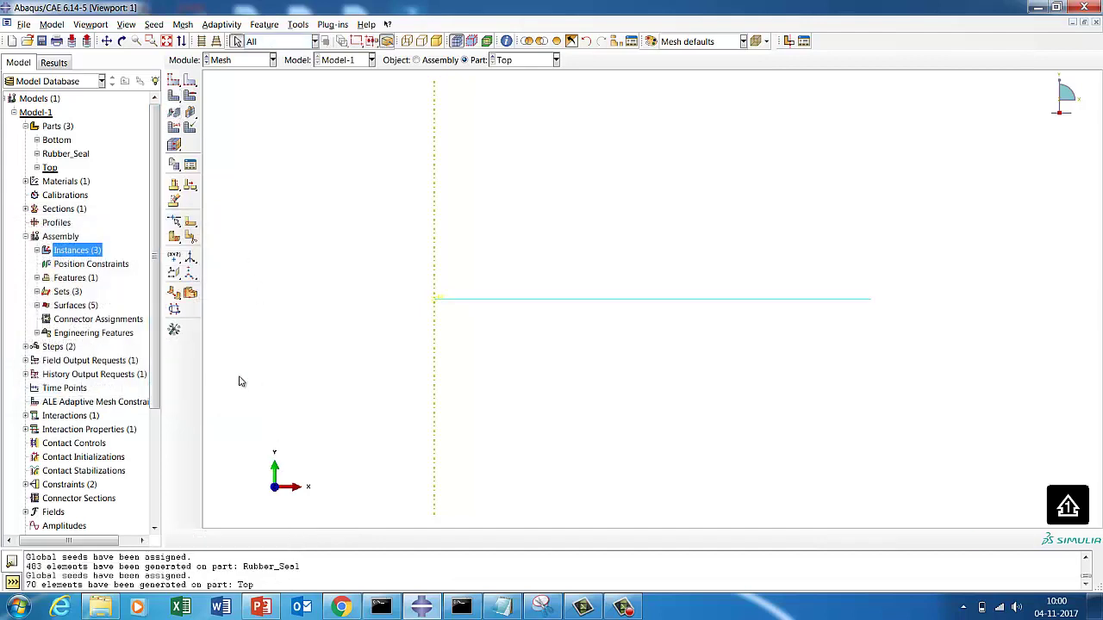
{"action": "left_click", "coordinate": [172, 147]}
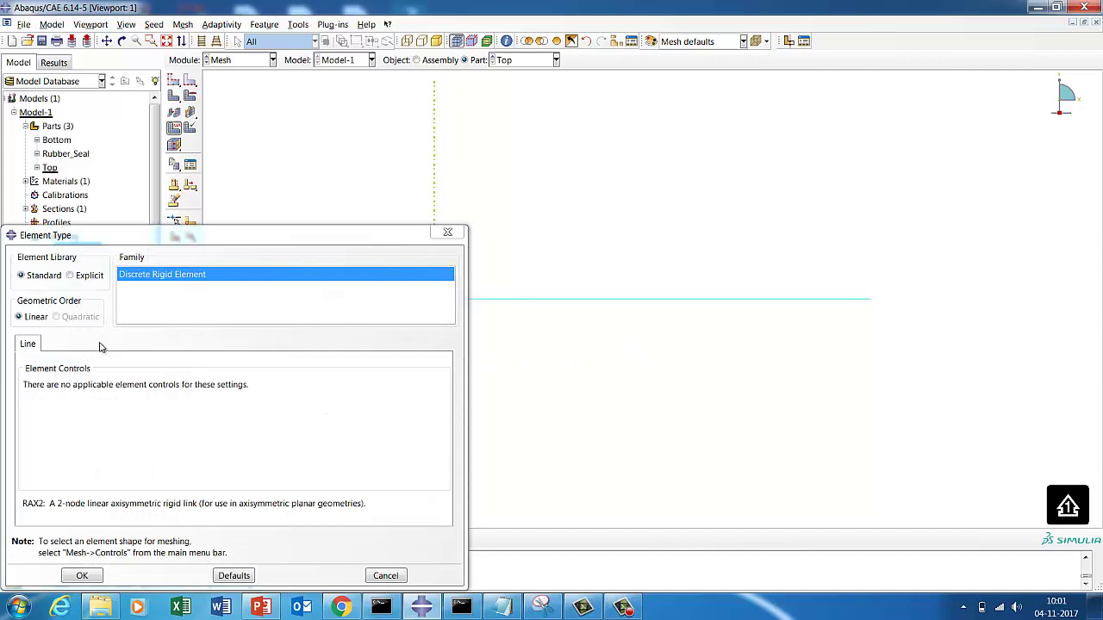
{"action": "left_click", "coordinate": [110, 537]}
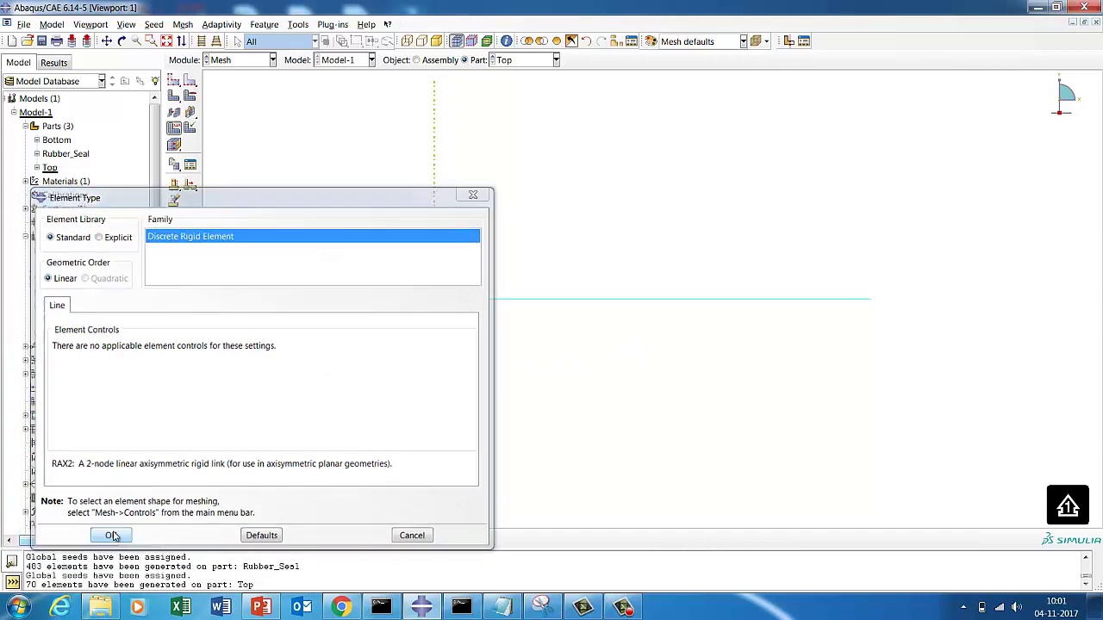
Bring up the Bottom part, seed it at the same global size as the Top part, and mesh it
{"action": "left_click", "coordinate": [556, 59]}
{"action": "left_click", "coordinate": [512, 76]}
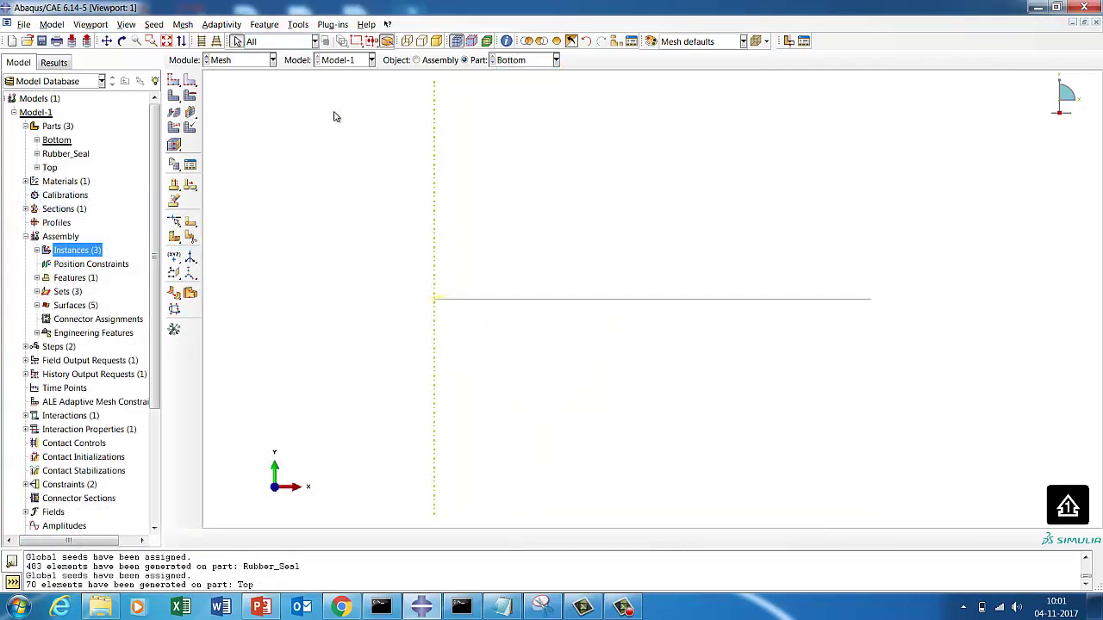
{"action": "left_click", "coordinate": [173, 80]}
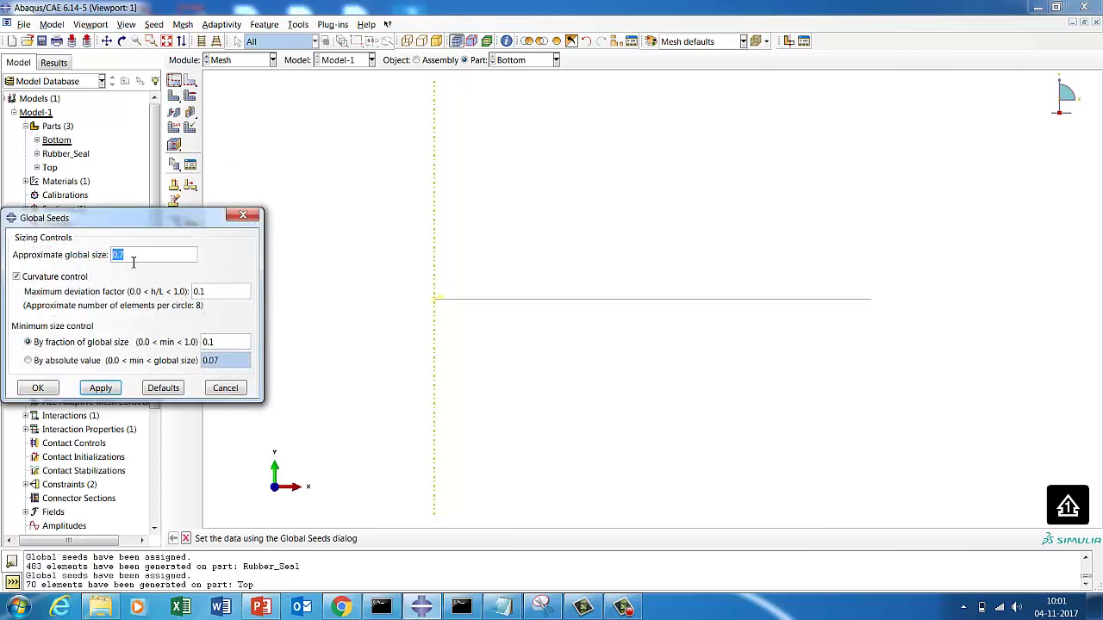
{"action": "left_click", "coordinate": [101, 388]}
{"action": "left_click", "coordinate": [36, 387]}
{"action": "left_click", "coordinate": [173, 95]}
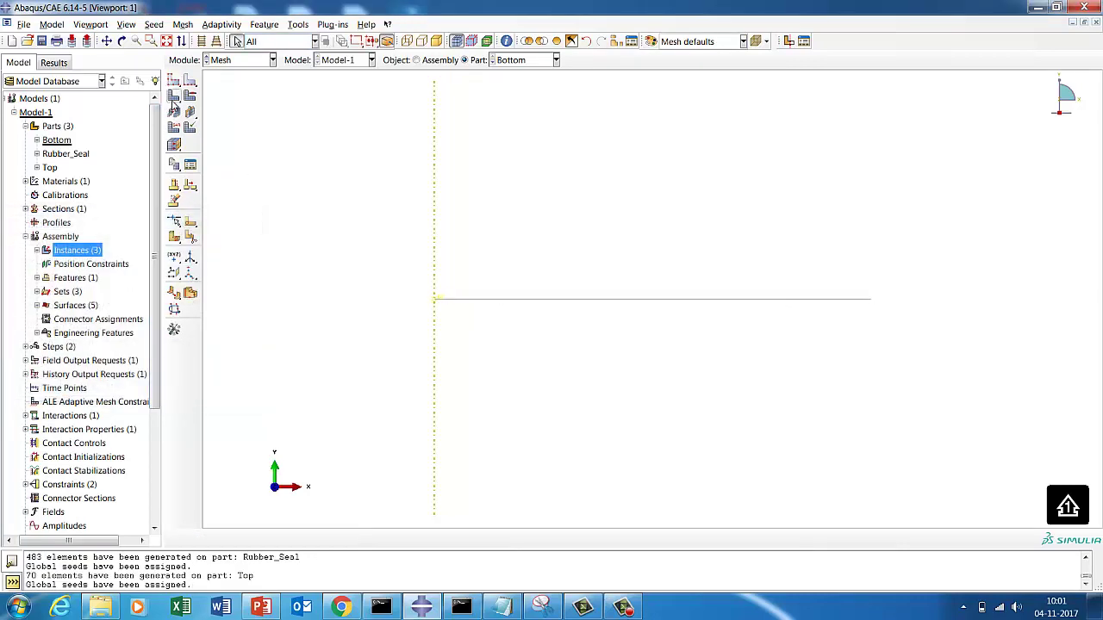
{"action": "left_click", "coordinate": [288, 539]}
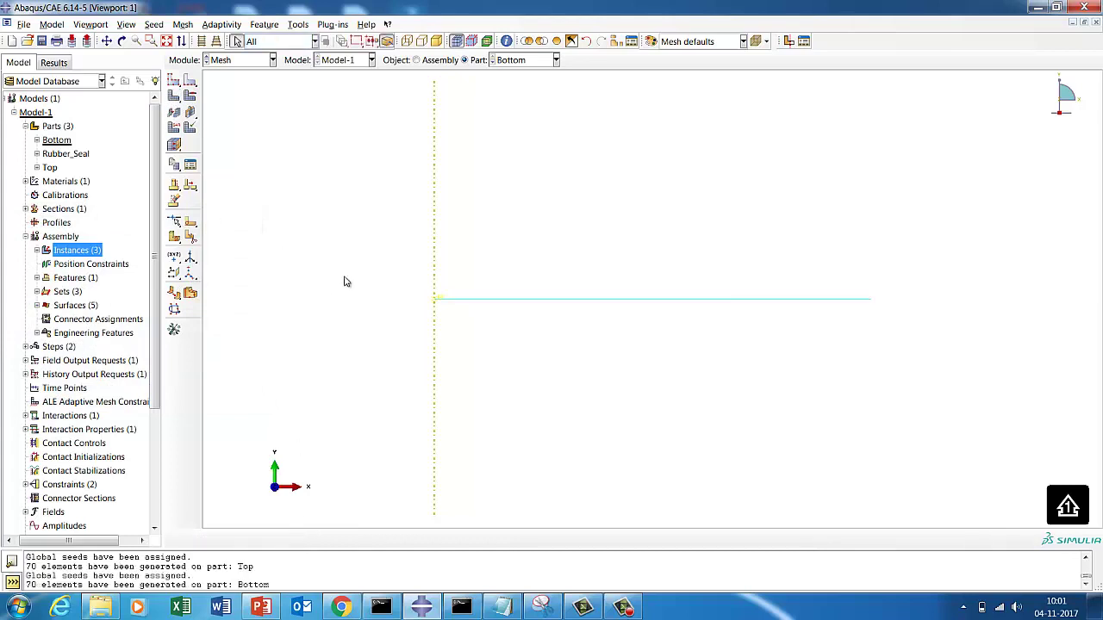
Save the model database as Rubber_Seal2.cae in the Rubber_Seal2 folder
{"action": "left_click", "coordinate": [24, 24]}
{"action": "left_click", "coordinate": [45, 127]}
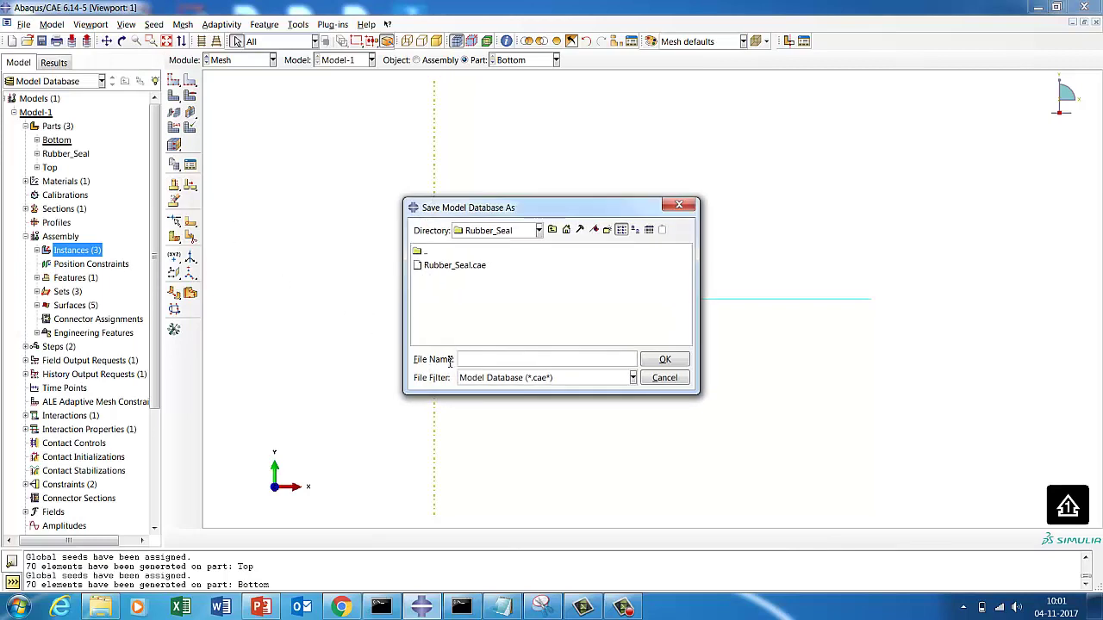
{"action": "left_click", "coordinate": [460, 266]}
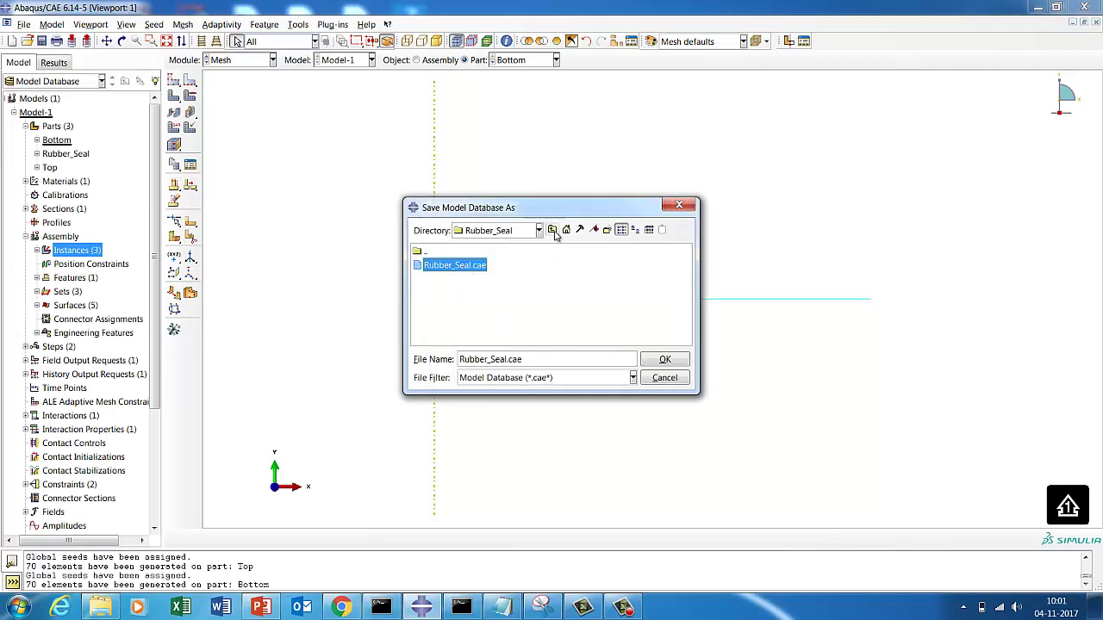
{"action": "left_click", "coordinate": [552, 229]}
{"action": "double_click", "coordinate": [473, 293]}
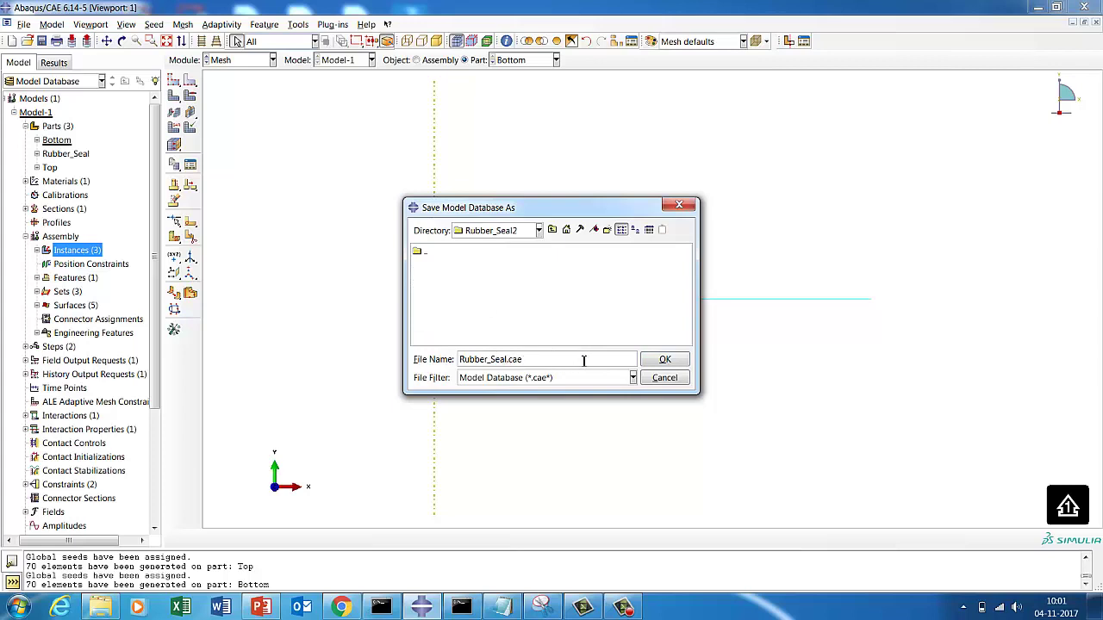
{"action": "left_click", "coordinate": [522, 360]}
{"action": "type", "text": "2"}
{"action": "left_click", "coordinate": [665, 360]}
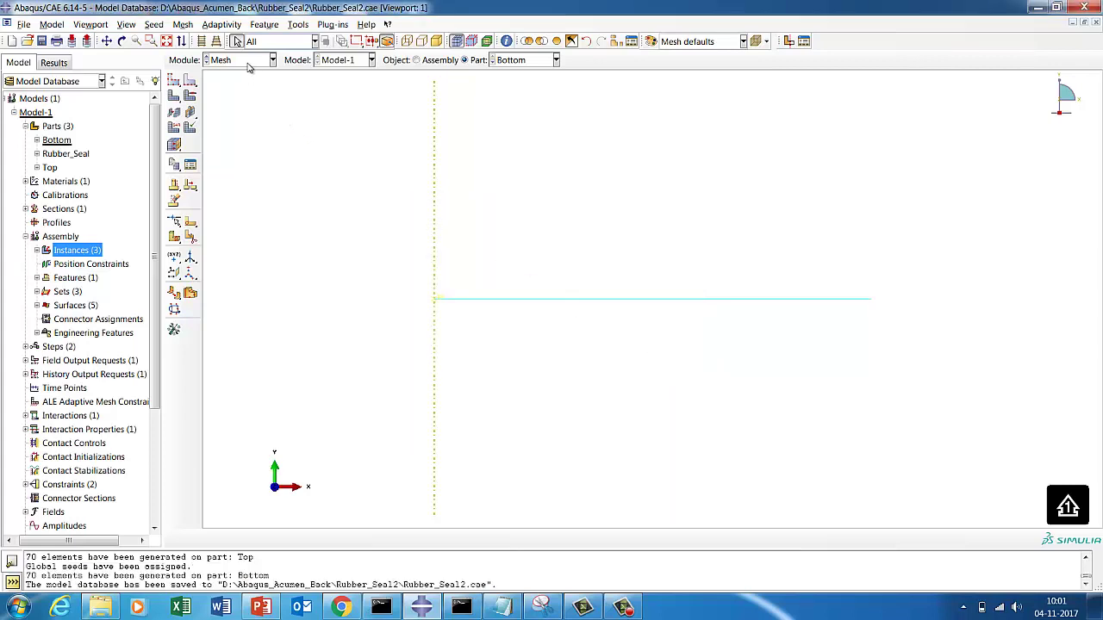
{"action": "left_click", "coordinate": [249, 62]}
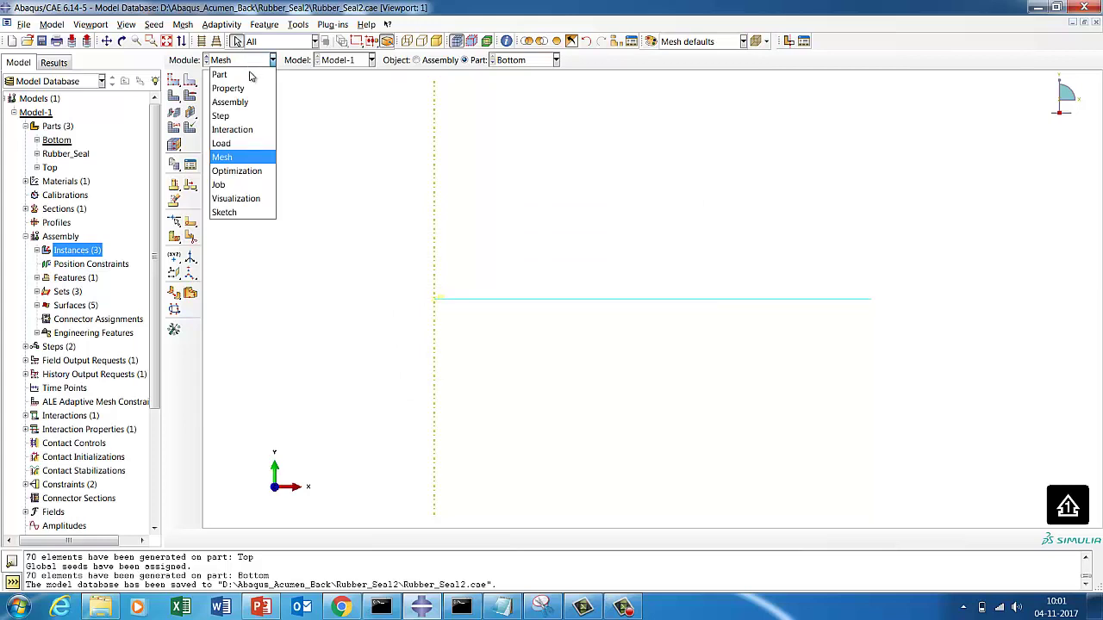
{"action": "left_click", "coordinate": [230, 102]}
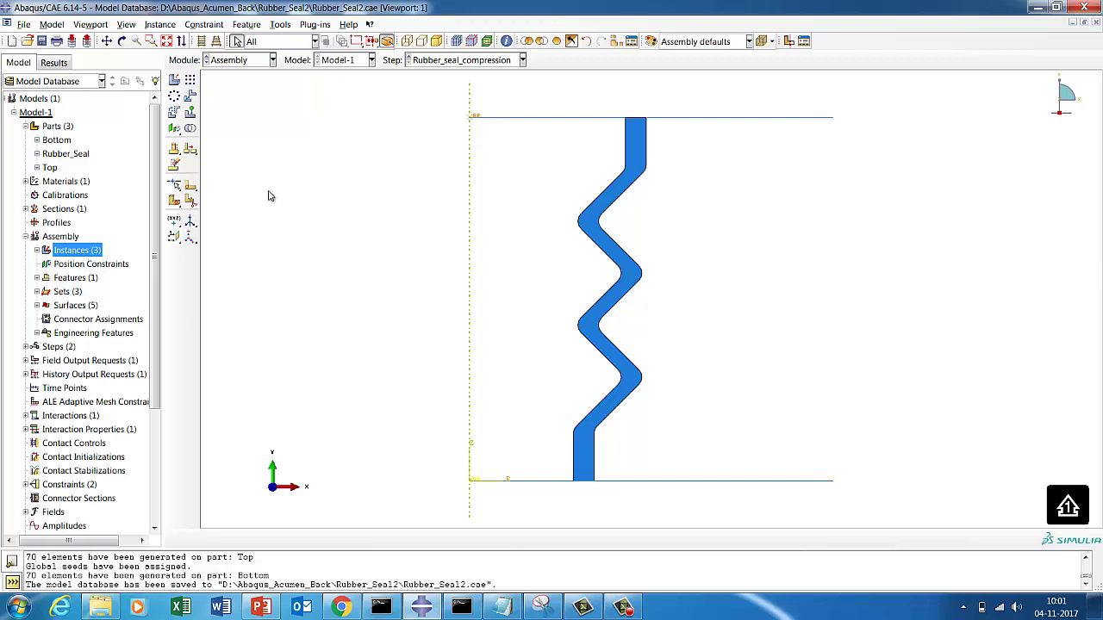
{"action": "left_click_drag", "start_coordinate": [156, 343], "coordinate": [163, 443]}
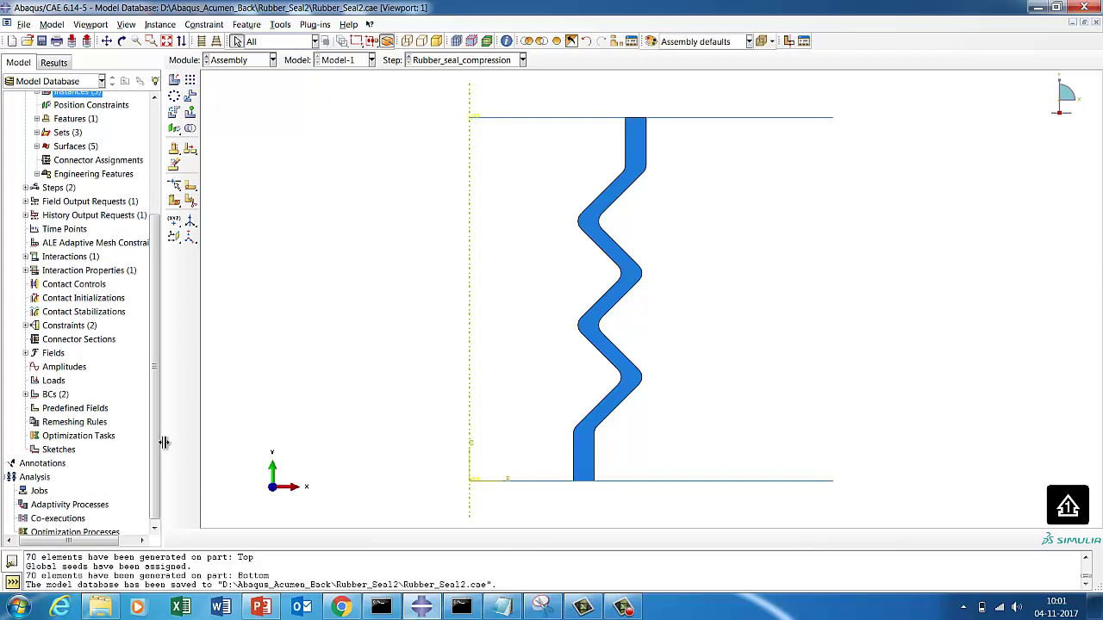
{"action": "left_click", "coordinate": [27, 216]}
{"action": "right_click", "coordinate": [71, 222]}
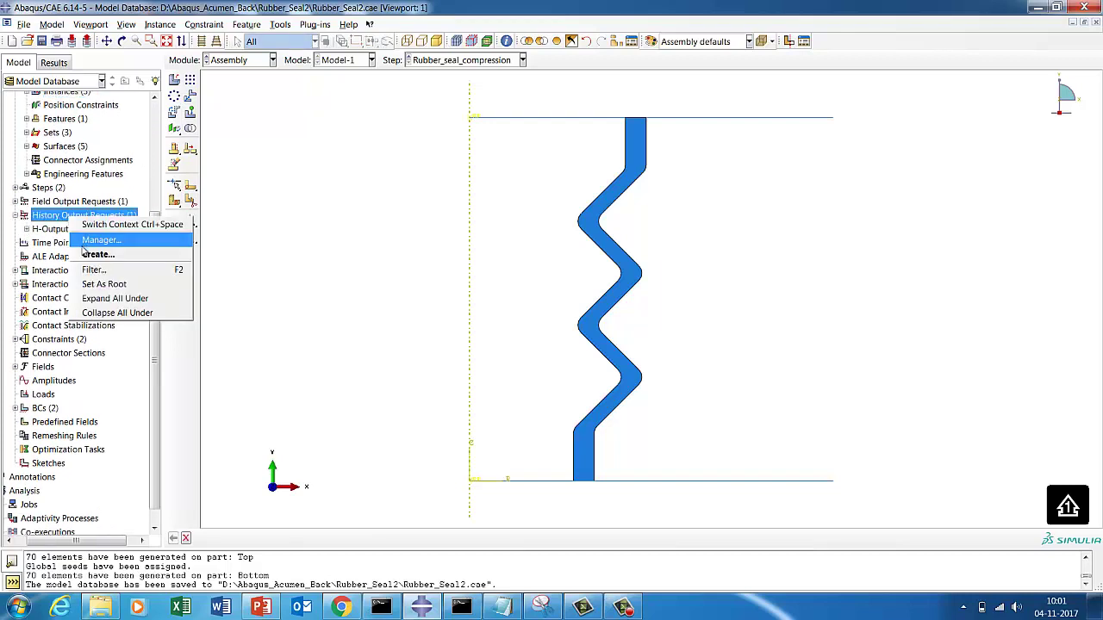
{"action": "left_click", "coordinate": [95, 254]}
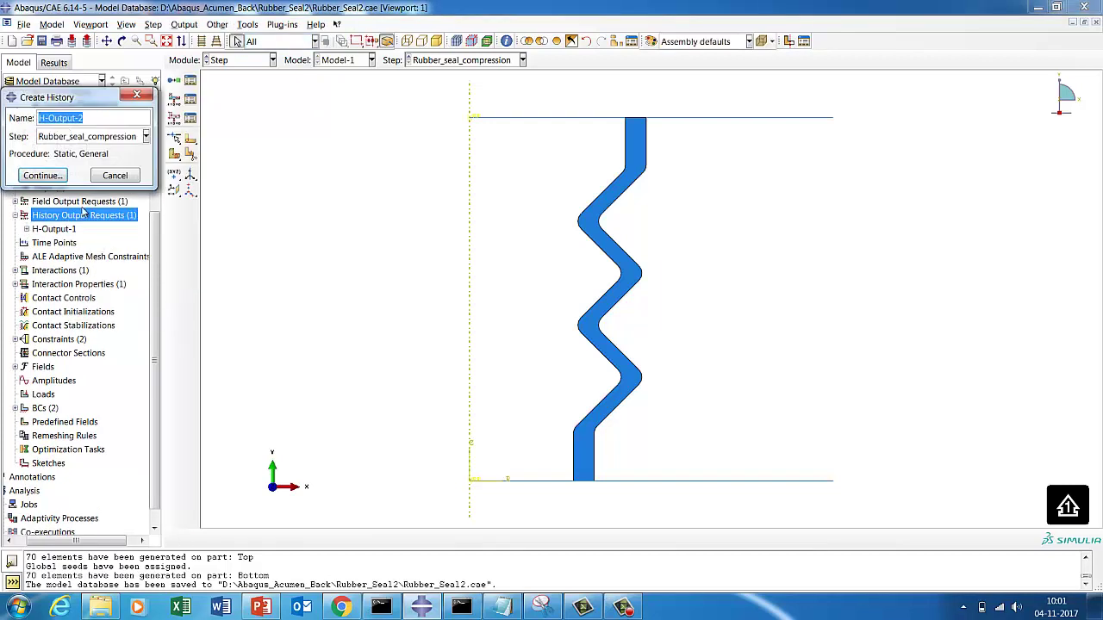
{"action": "left_click", "coordinate": [57, 177]}
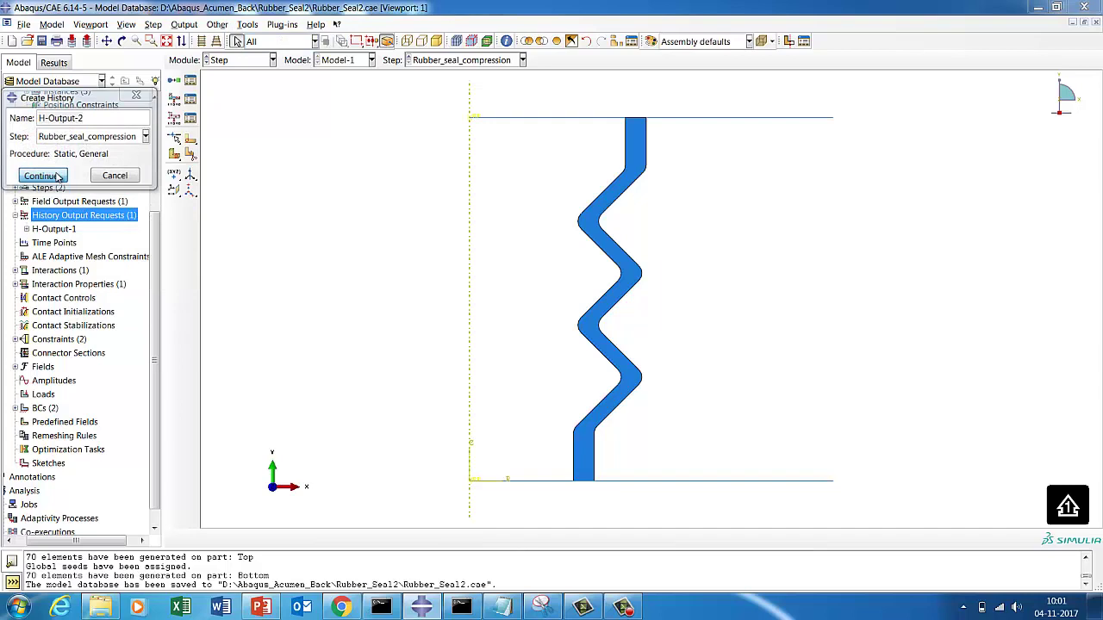
{"action": "left_click", "coordinate": [82, 193]}
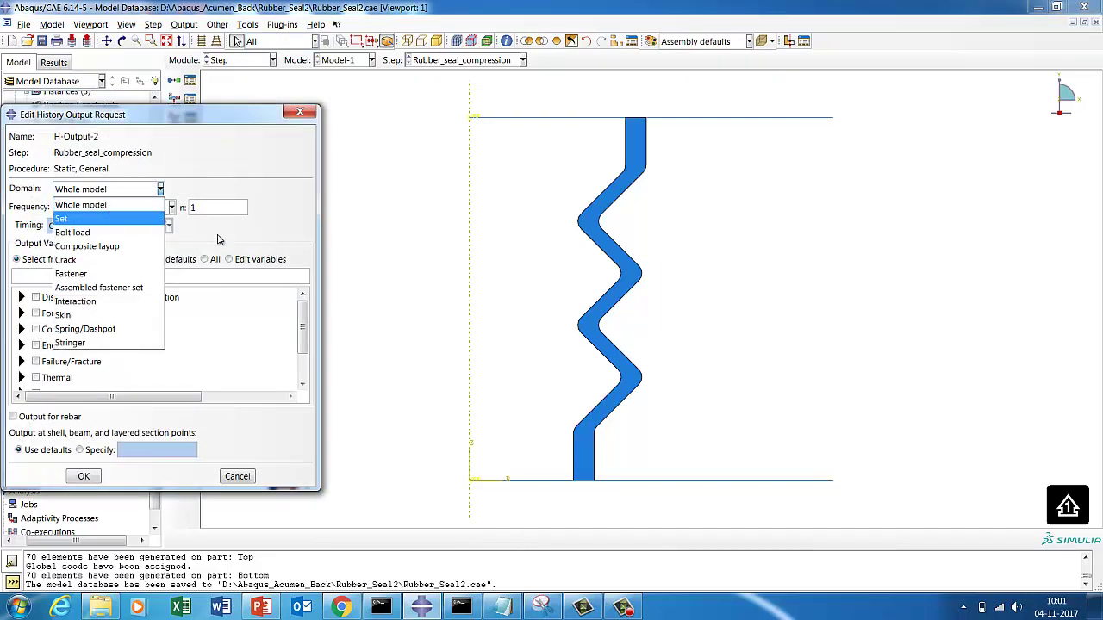
{"action": "left_click", "coordinate": [159, 189]}
{"action": "left_click", "coordinate": [159, 189]}
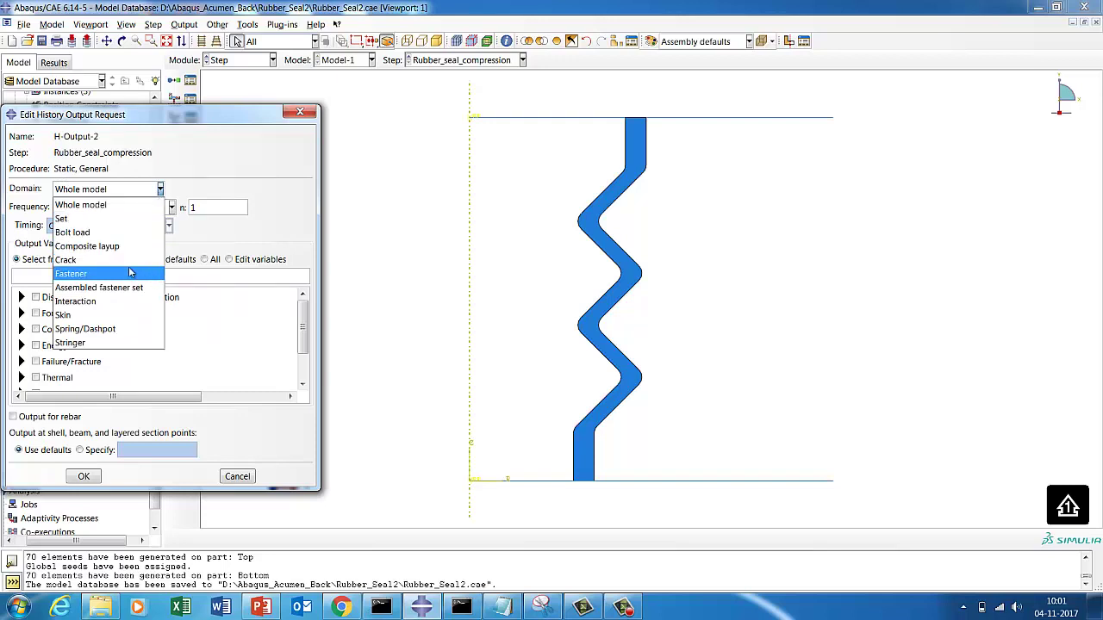
{"action": "left_click", "coordinate": [65, 259]}
{"action": "left_click", "coordinate": [159, 189]}
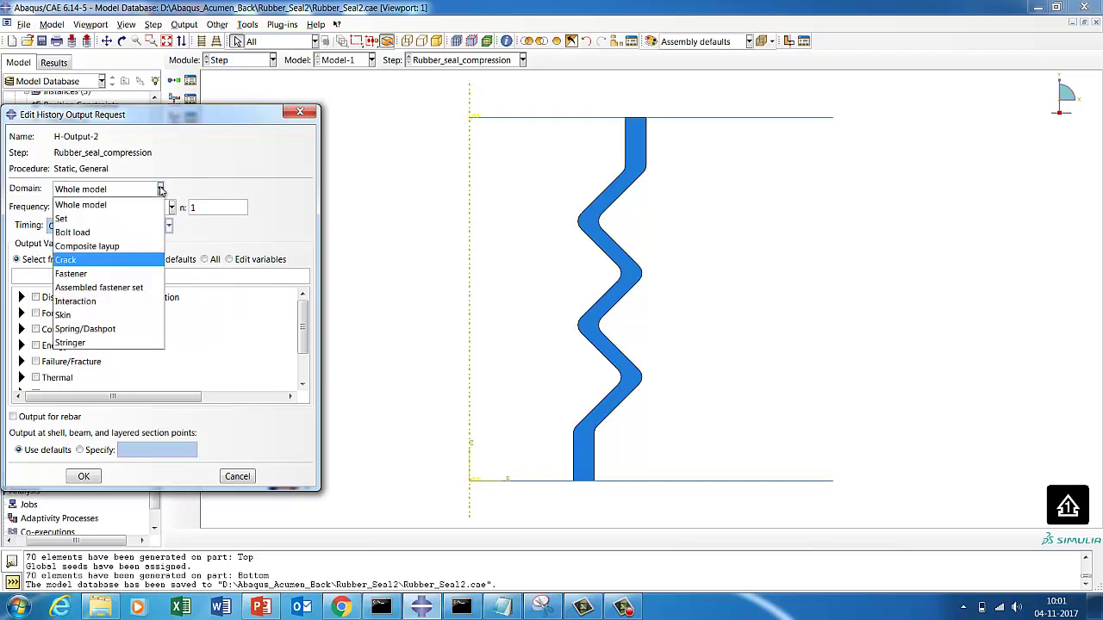
{"action": "left_click", "coordinate": [65, 218]}
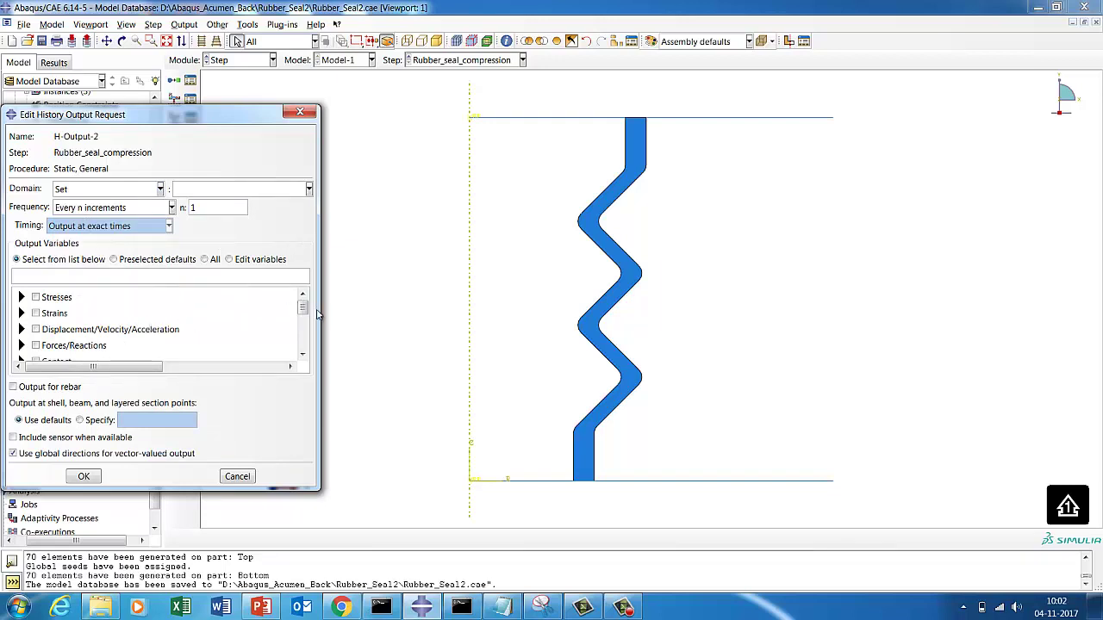
{"action": "left_click_drag", "start_coordinate": [303, 307], "coordinate": [312, 337]}
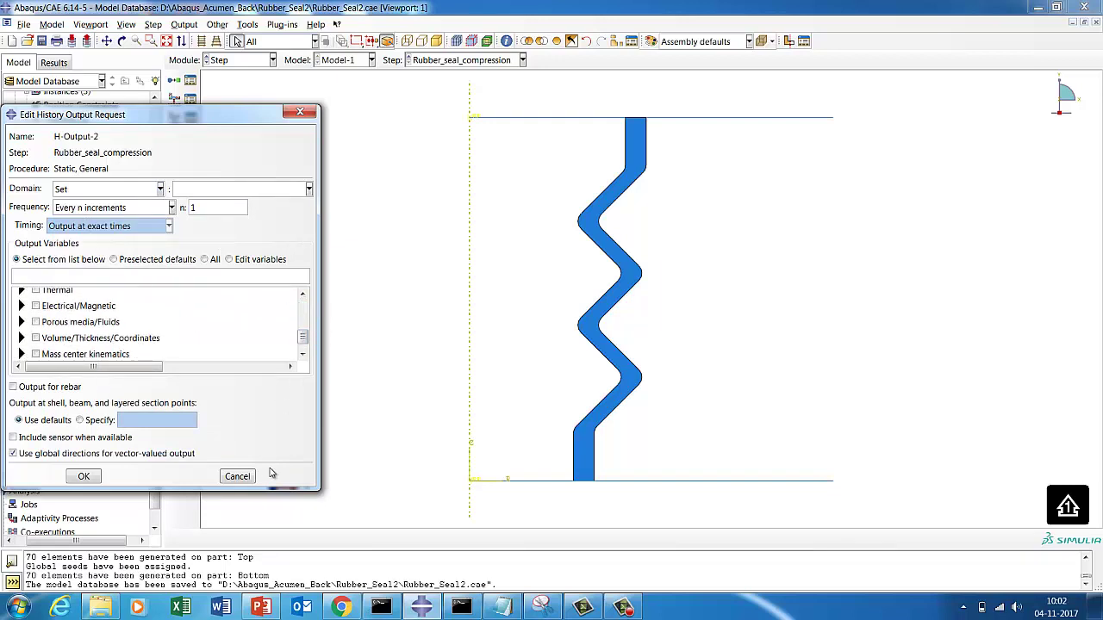
{"action": "left_click", "coordinate": [237, 477]}
{"action": "left_click", "coordinate": [249, 320]}
{"action": "left_click", "coordinate": [234, 476]}
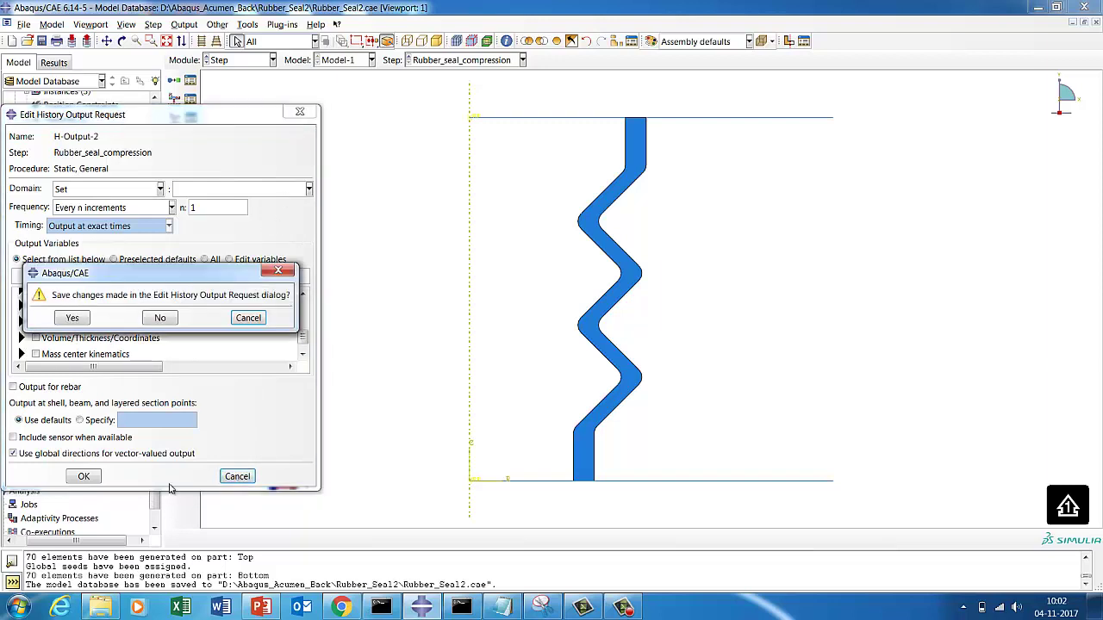
{"action": "left_click", "coordinate": [158, 319]}
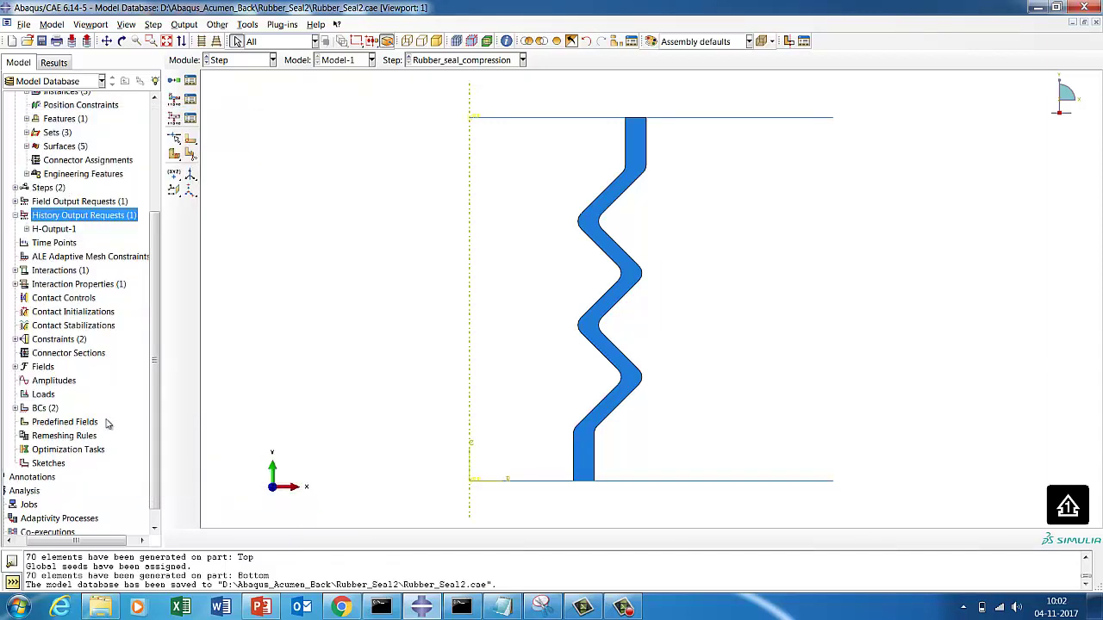
Return to the Assembly module and list the assembly's sets in the model tree
{"action": "left_click", "coordinate": [228, 59]}
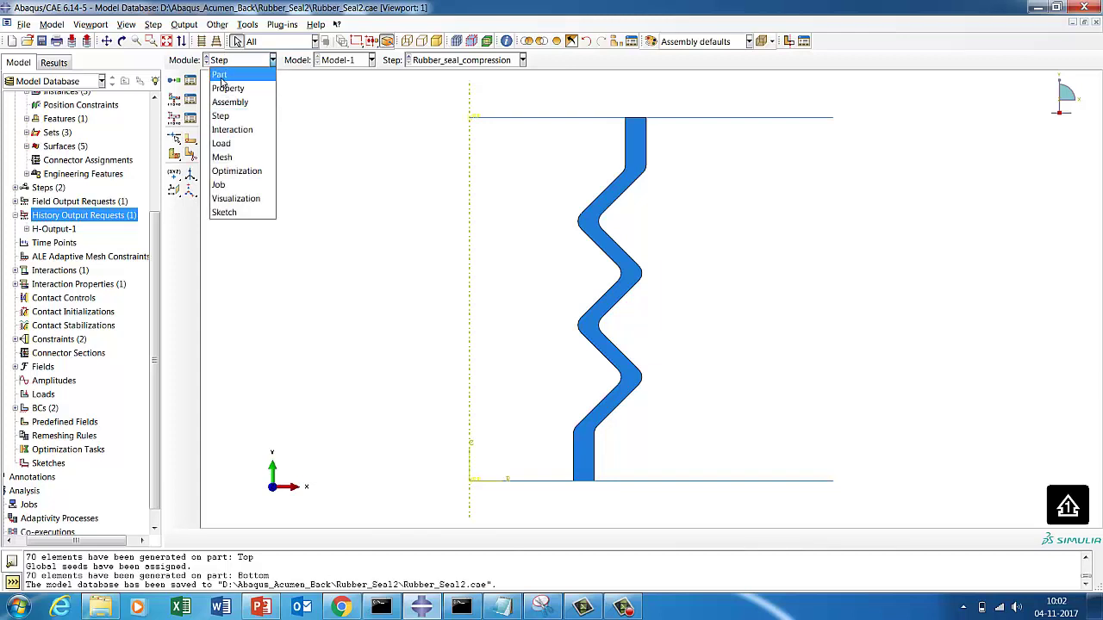
{"action": "left_click", "coordinate": [227, 101]}
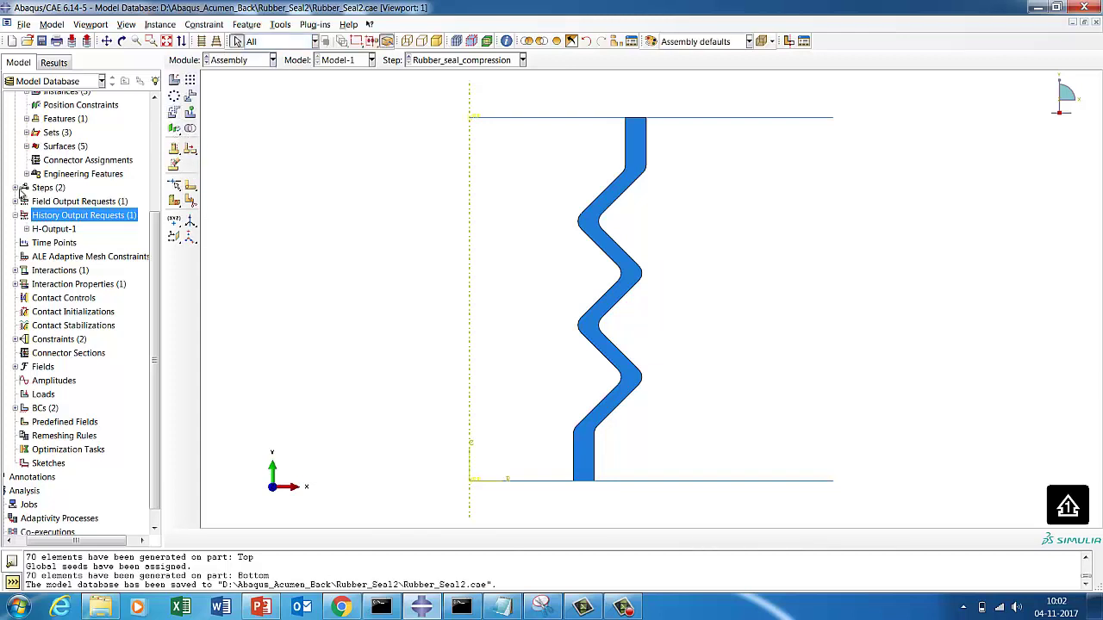
{"action": "left_click", "coordinate": [27, 133]}
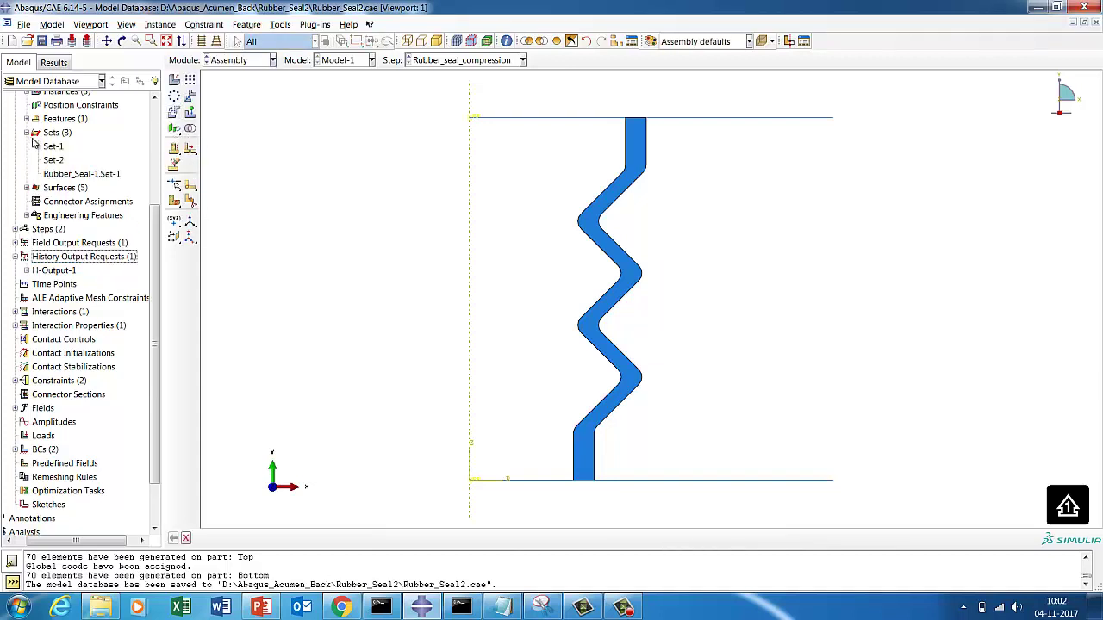
{"action": "left_click", "coordinate": [52, 134]}
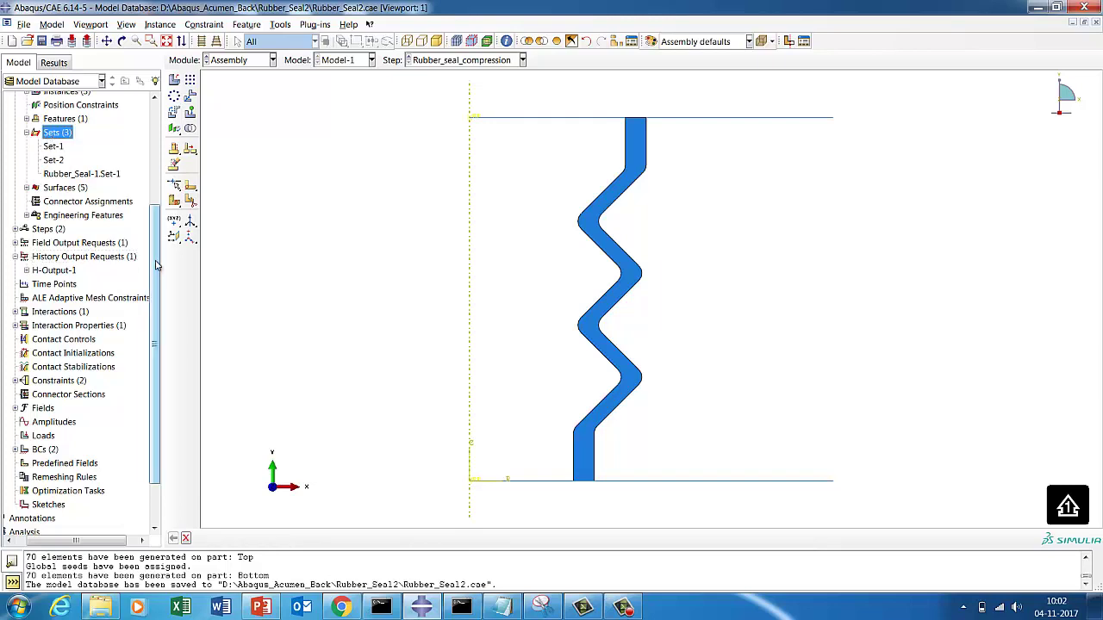
{"action": "scroll", "coordinate": [89, 193], "scroll_direction": "up", "scroll_amount": 1}
{"action": "right_click", "coordinate": [76, 168]}
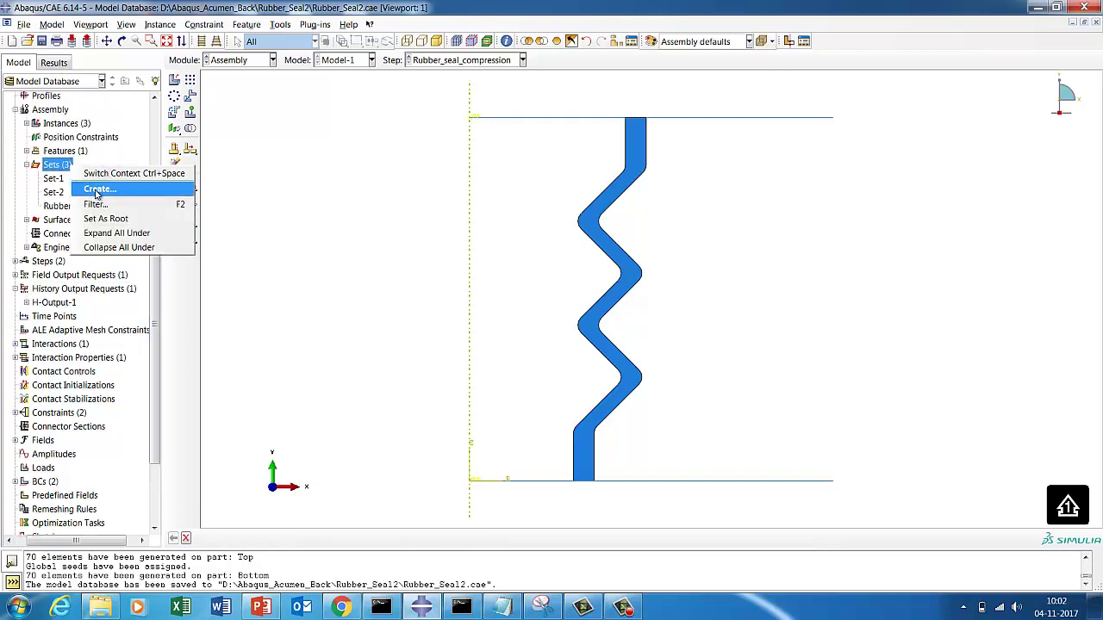
{"action": "left_click", "coordinate": [97, 188]}
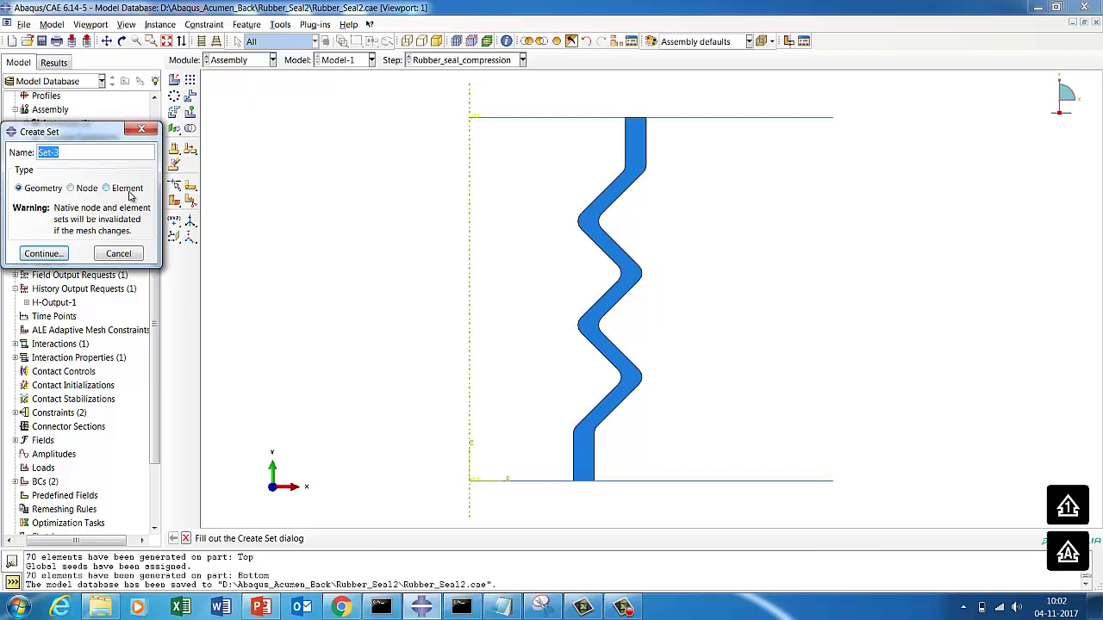
{"action": "type", "text": "RF"}
{"action": "left_click", "coordinate": [71, 188]}
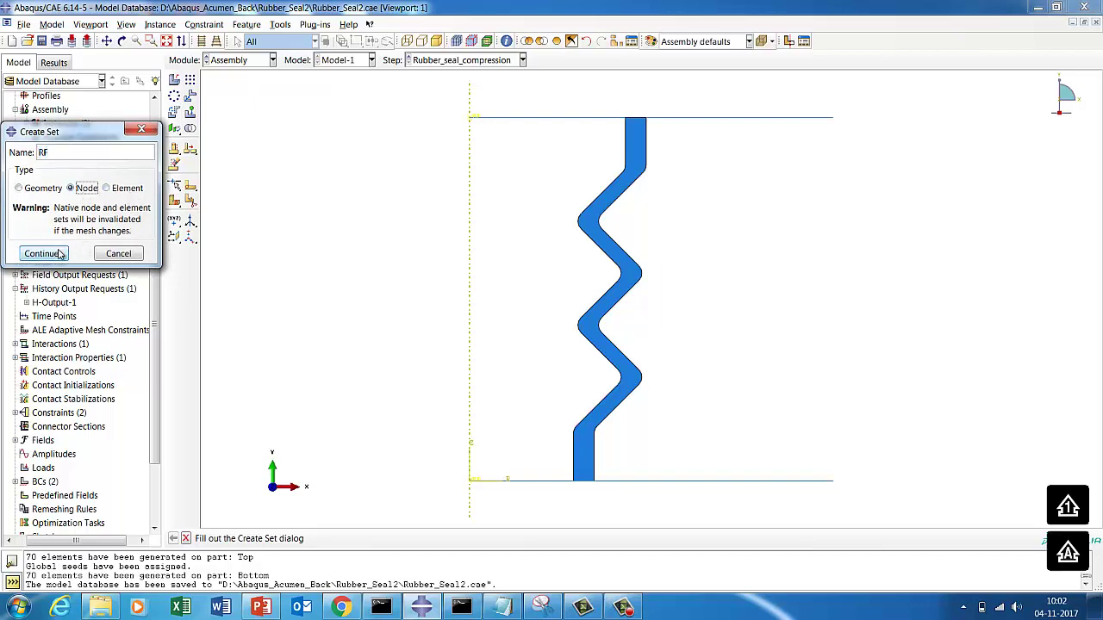
{"action": "left_click", "coordinate": [44, 253]}
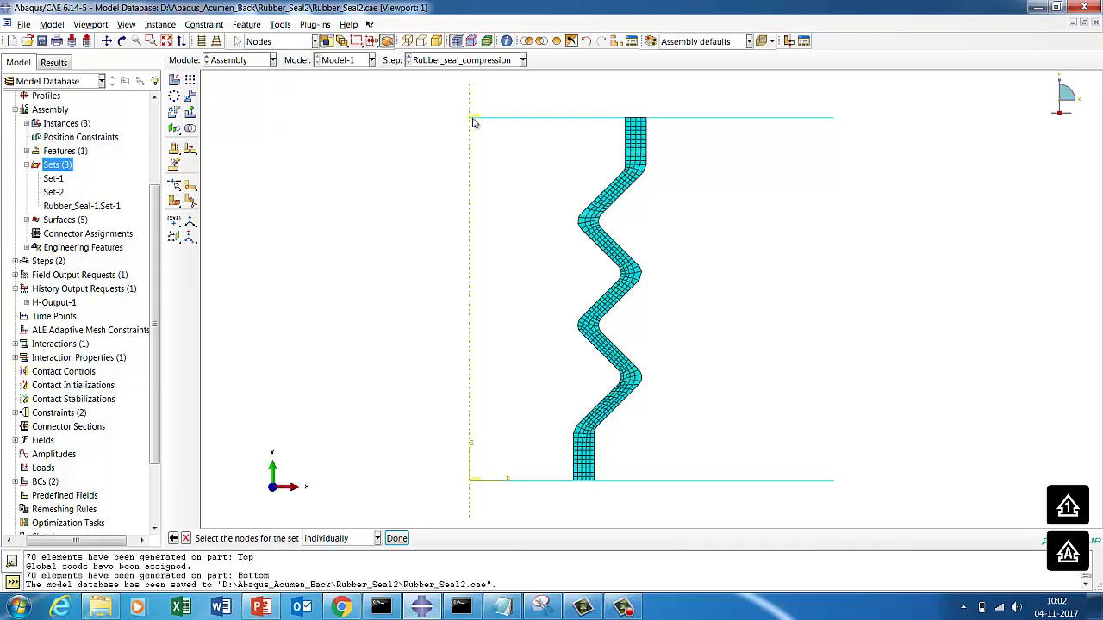
{"action": "left_click", "coordinate": [394, 538]}
{"action": "left_click", "coordinate": [185, 540]}
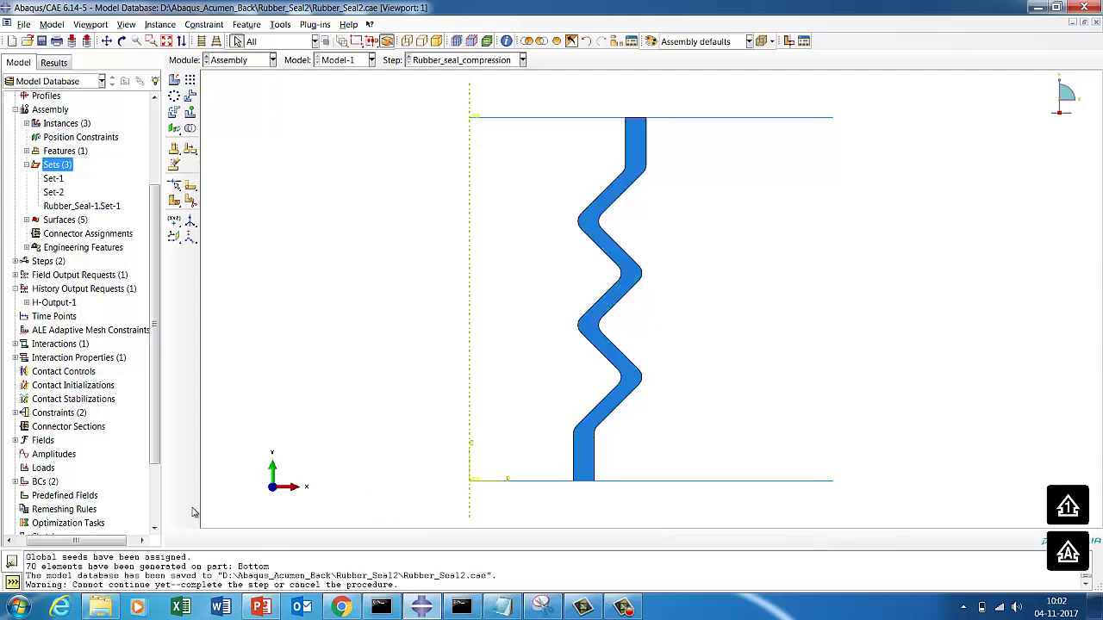
Create an assembly geometry set named RF containing the reference point of the Top part
{"action": "right_click", "coordinate": [65, 167]}
{"action": "left_click", "coordinate": [70, 182]}
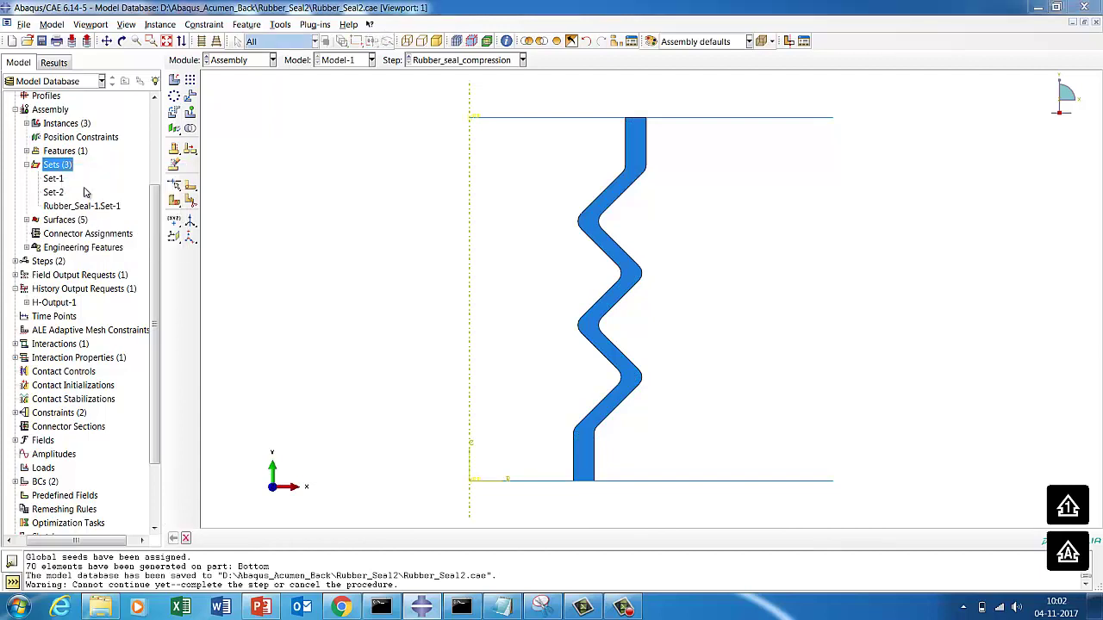
{"action": "type", "text": "rf"}
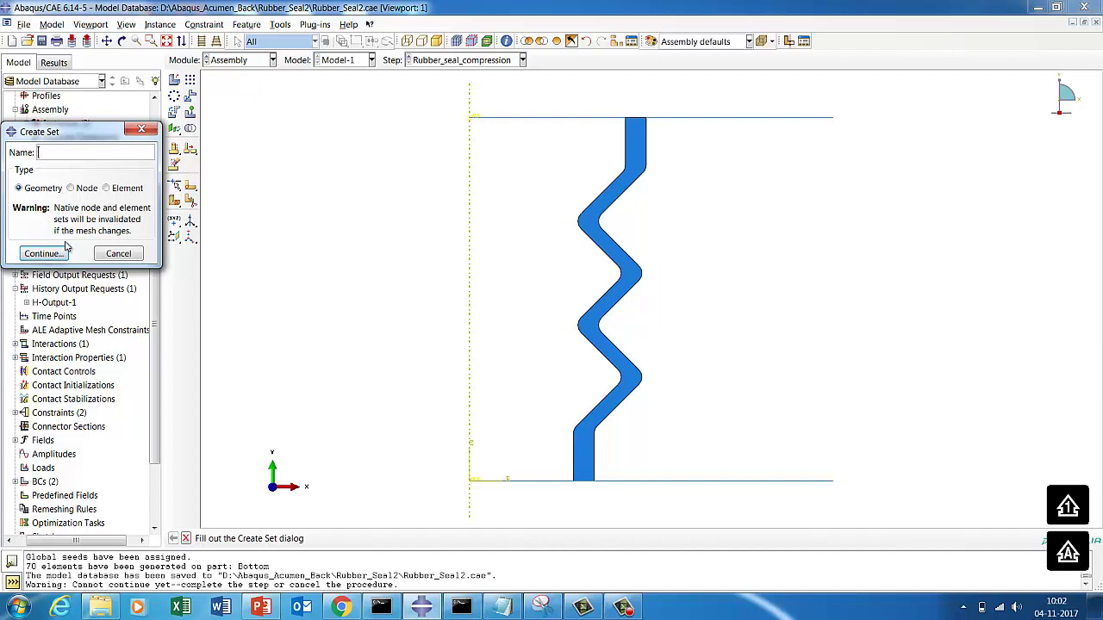
{"action": "type", "text": "rf"}
{"action": "left_click", "coordinate": [62, 252]}
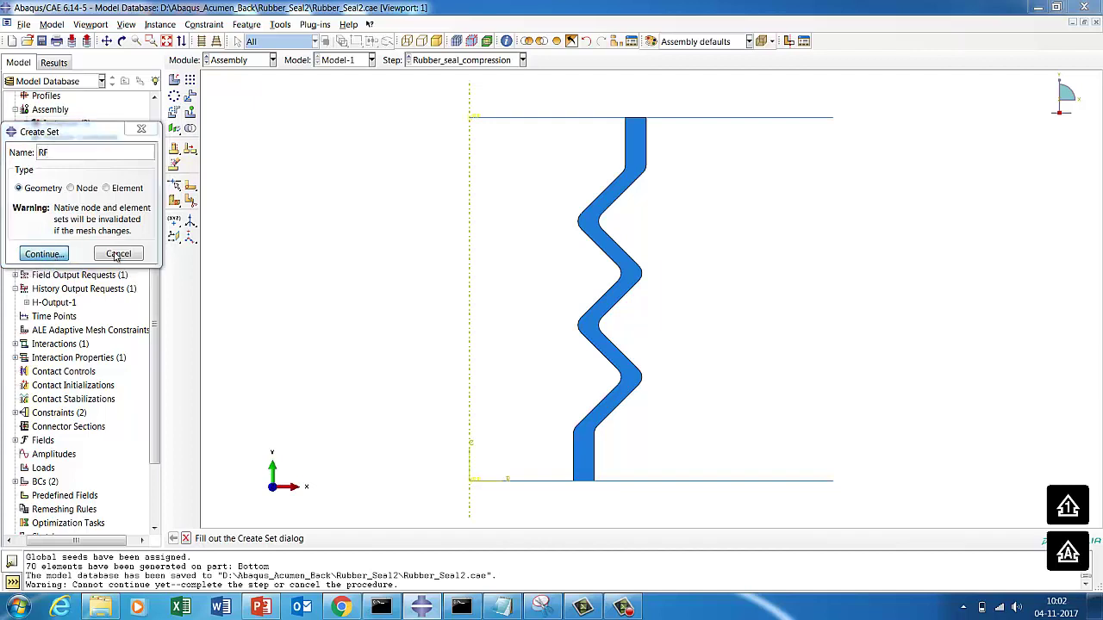
{"action": "left_click", "coordinate": [470, 121]}
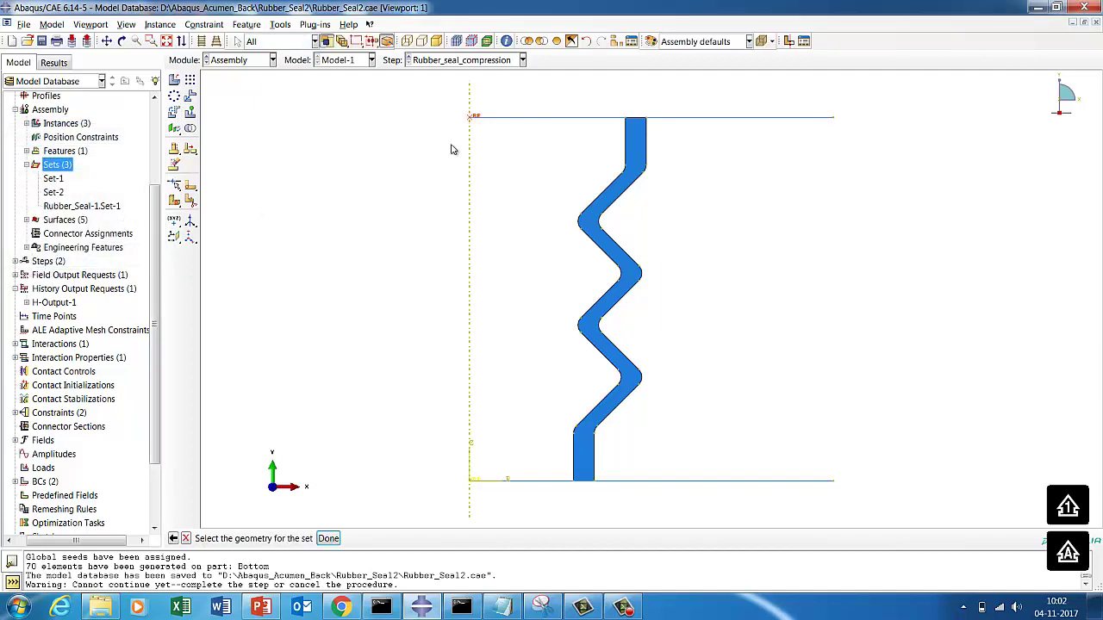
{"action": "left_click", "coordinate": [328, 539]}
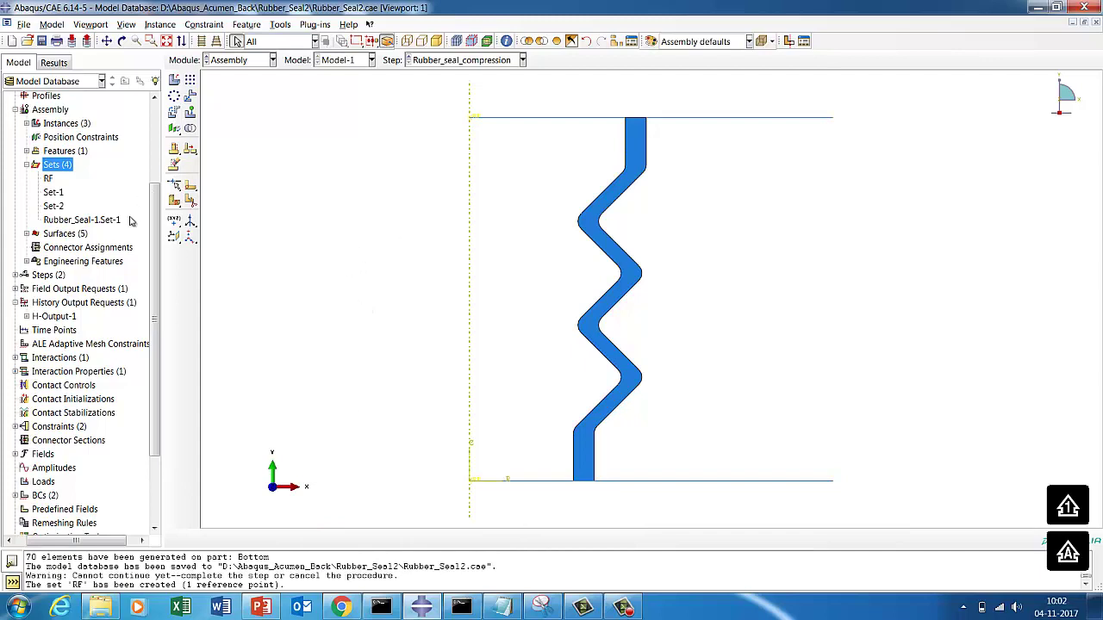
Create a second history output request in the Rubber_seal_compression step, with the set RF as its domain
{"action": "scroll", "coordinate": [143, 328], "scroll_direction": "down", "scroll_amount": 3}
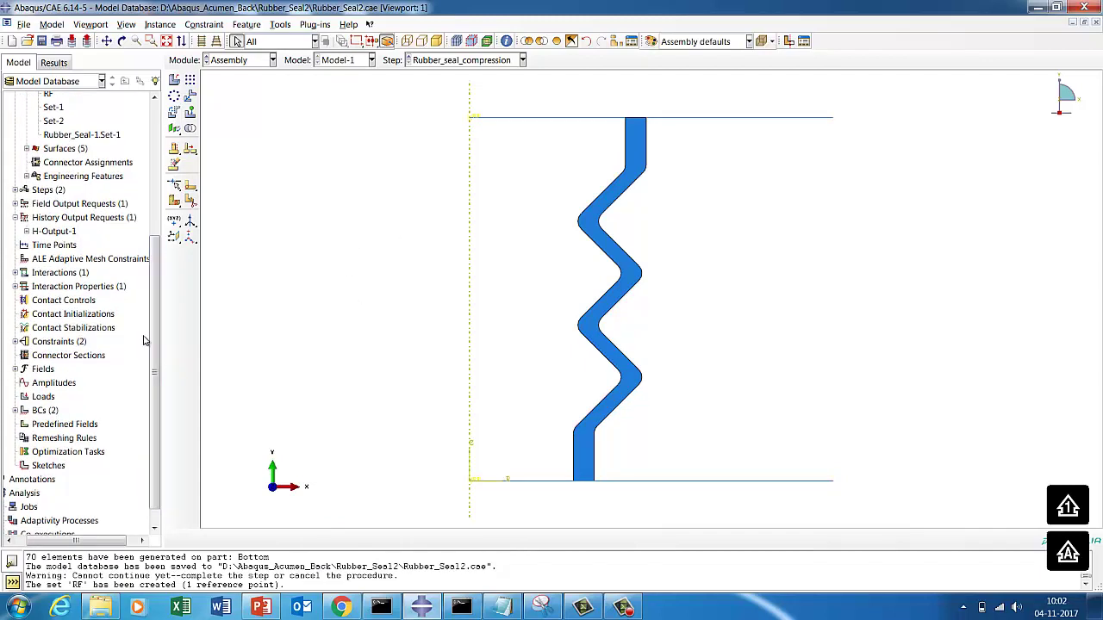
{"action": "left_click", "coordinate": [63, 219]}
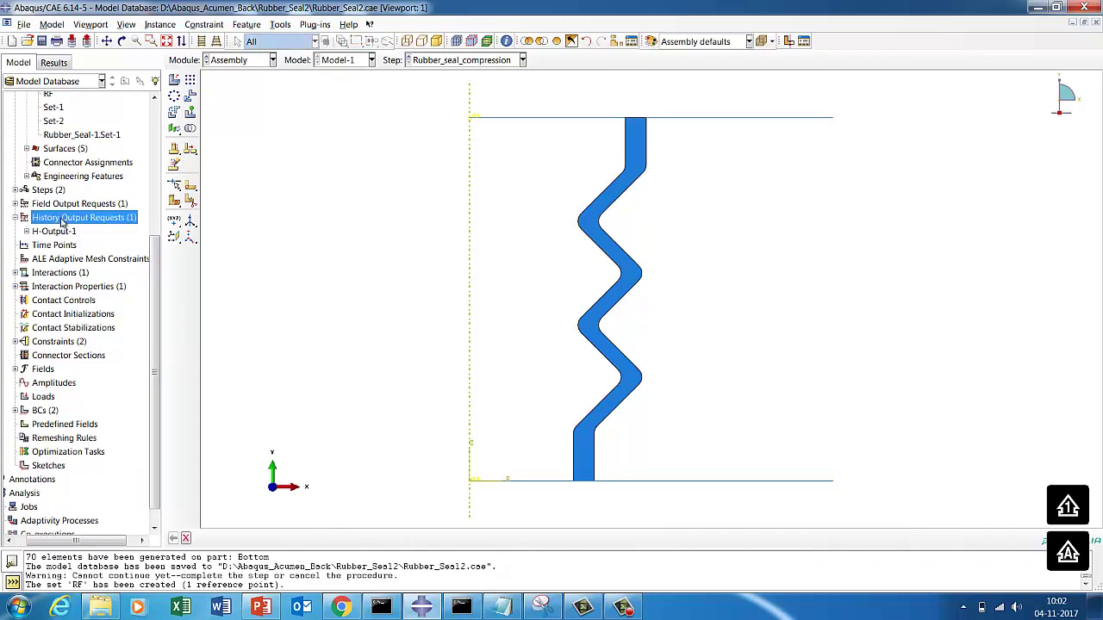
{"action": "right_click", "coordinate": [62, 219]}
{"action": "left_click", "coordinate": [86, 257]}
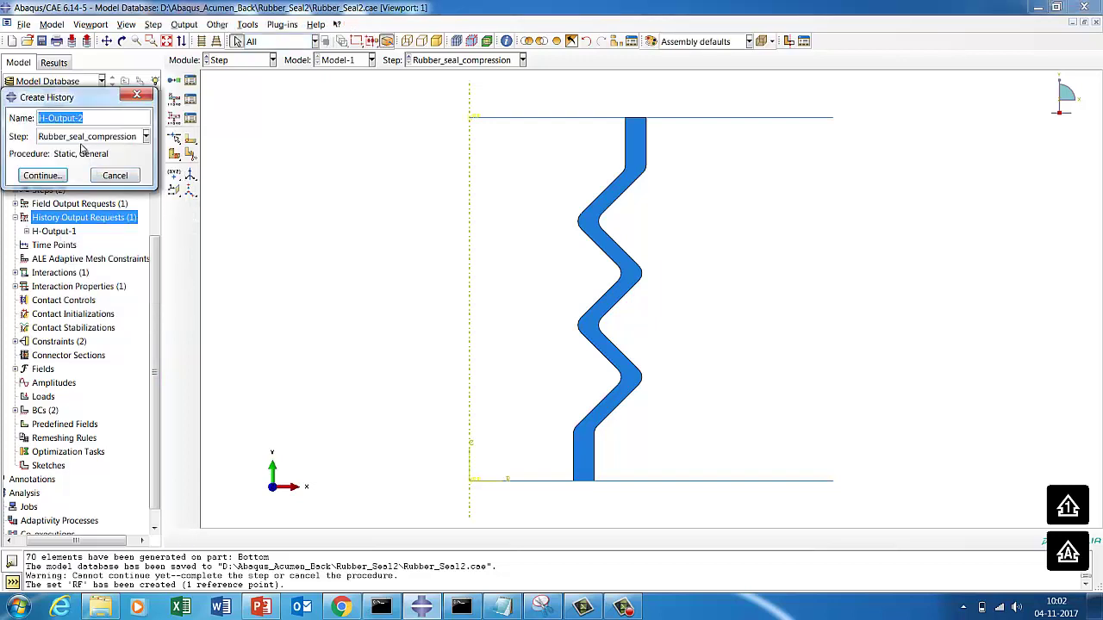
{"action": "left_click", "coordinate": [60, 175]}
{"action": "left_click", "coordinate": [95, 189]}
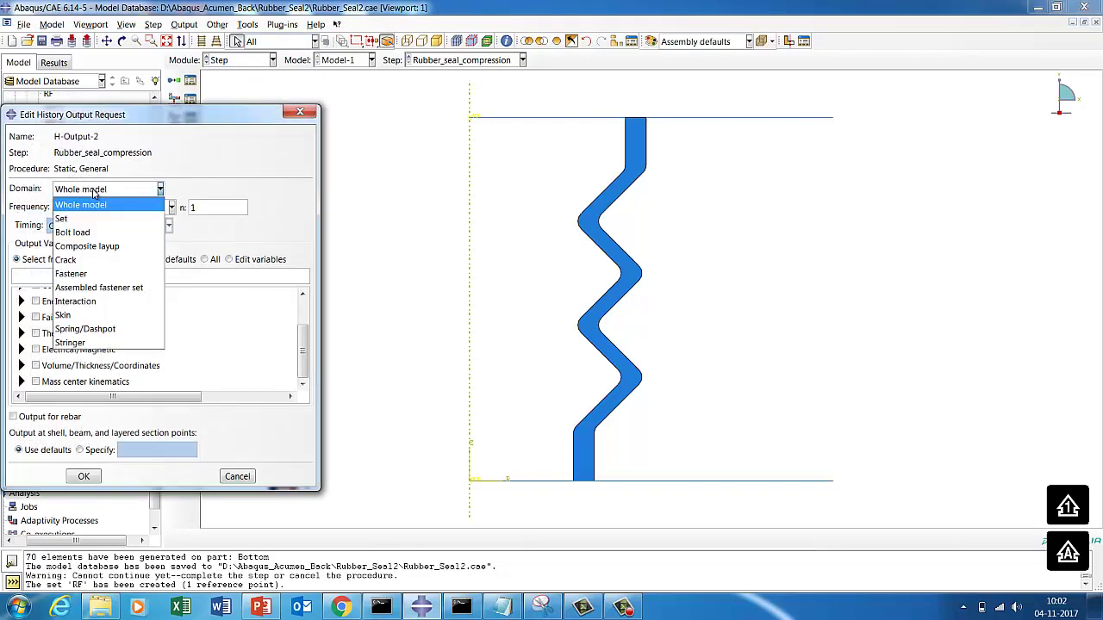
{"action": "left_click", "coordinate": [102, 221]}
{"action": "left_click", "coordinate": [261, 195]}
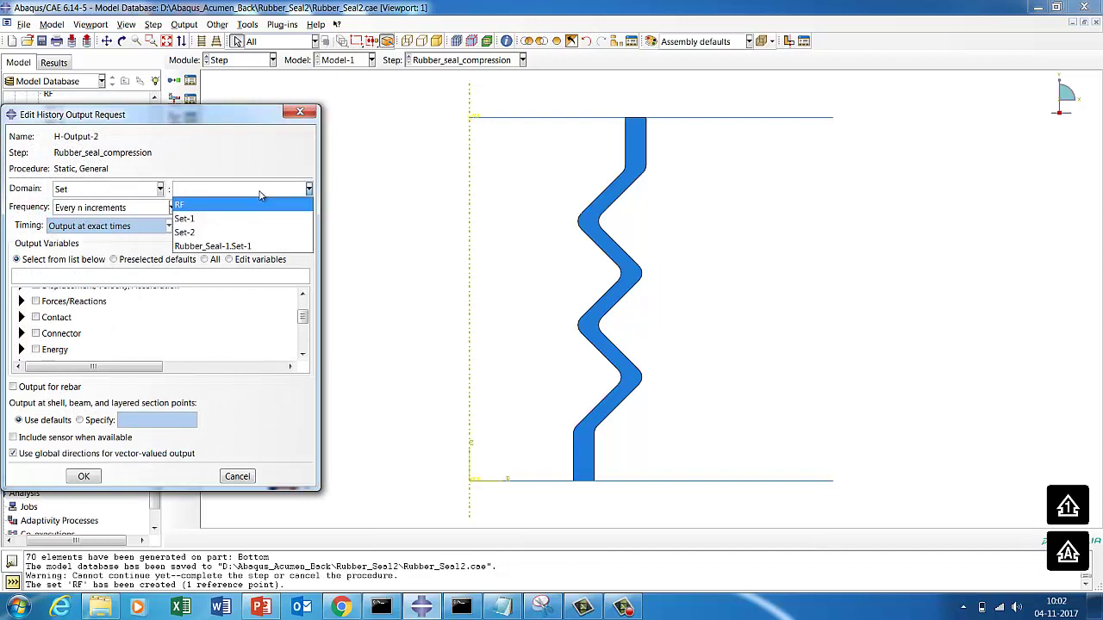
{"action": "left_click", "coordinate": [185, 204]}
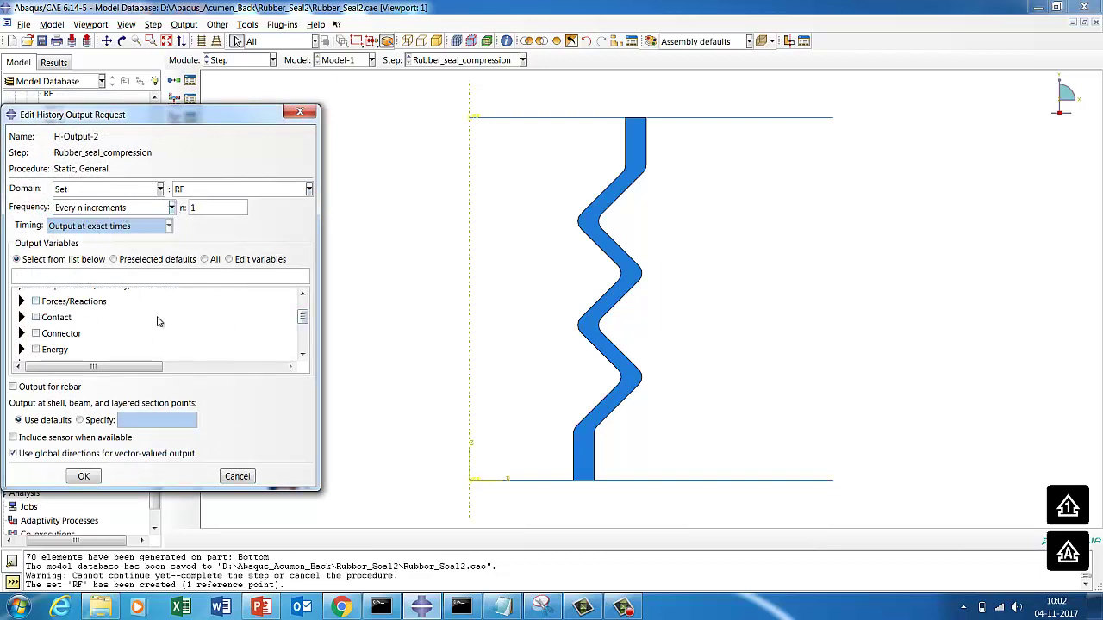
Select the reaction force RF2 and displacement U2 as output variables of the RF history output request and accept it
{"action": "left_click", "coordinate": [22, 301]}
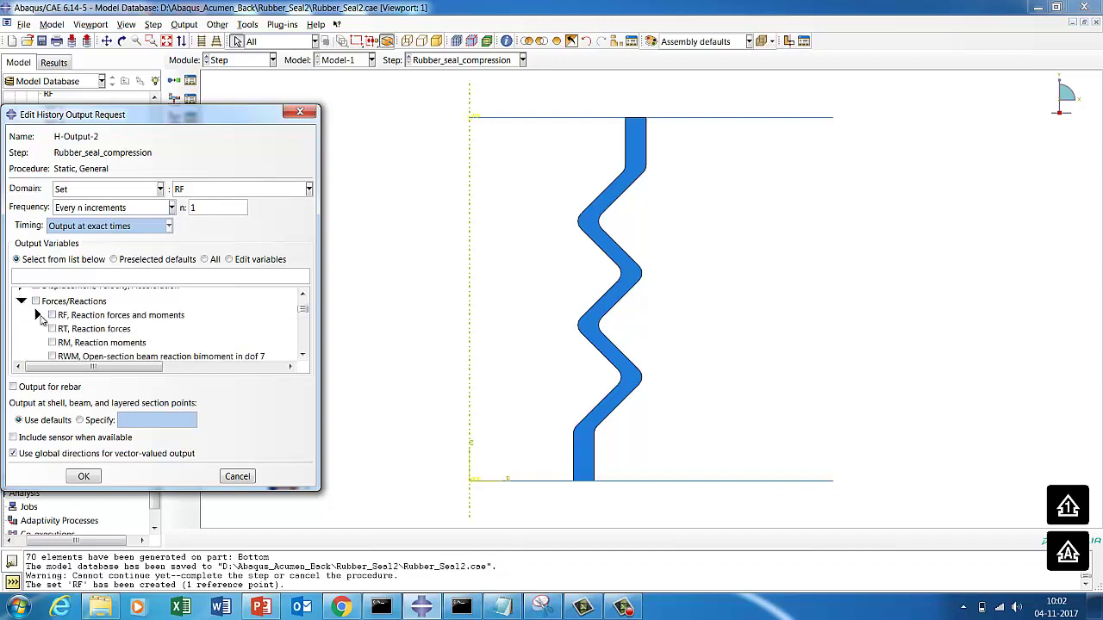
{"action": "left_click", "coordinate": [38, 316]}
{"action": "left_click", "coordinate": [68, 342]}
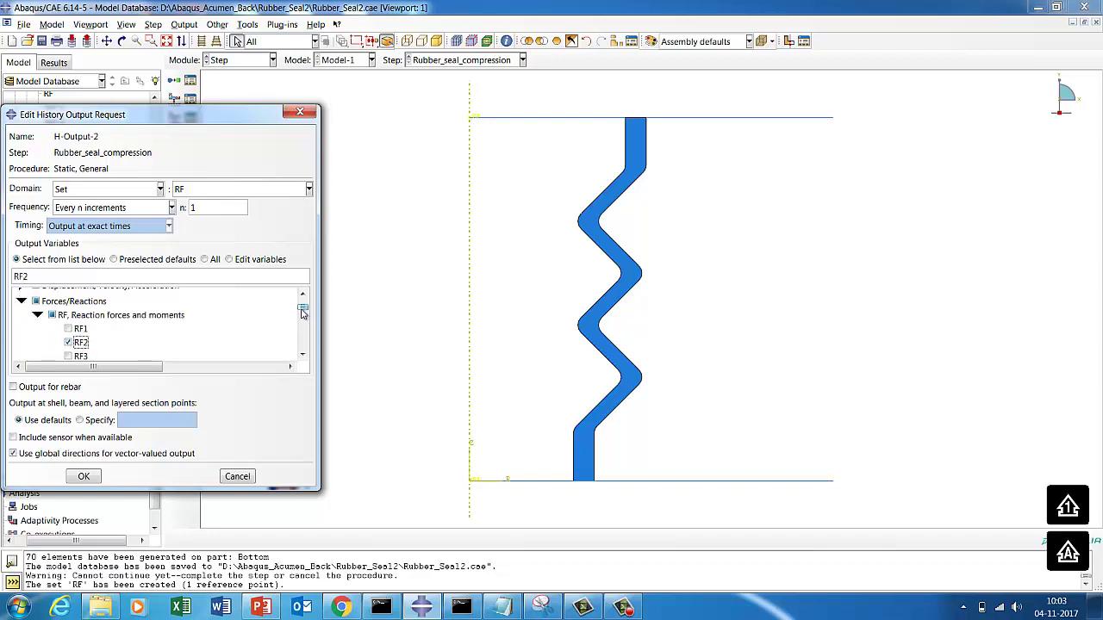
{"action": "mouse_move", "coordinate": [303, 312]}
{"action": "left_mouse_down"}
{"action": "mouse_move", "coordinate": [301, 330]}
{"action": "mouse_move", "coordinate": [301, 305]}
{"action": "left_mouse_up"}
{"action": "left_click", "coordinate": [22, 318]}
{"action": "left_click", "coordinate": [38, 331]}
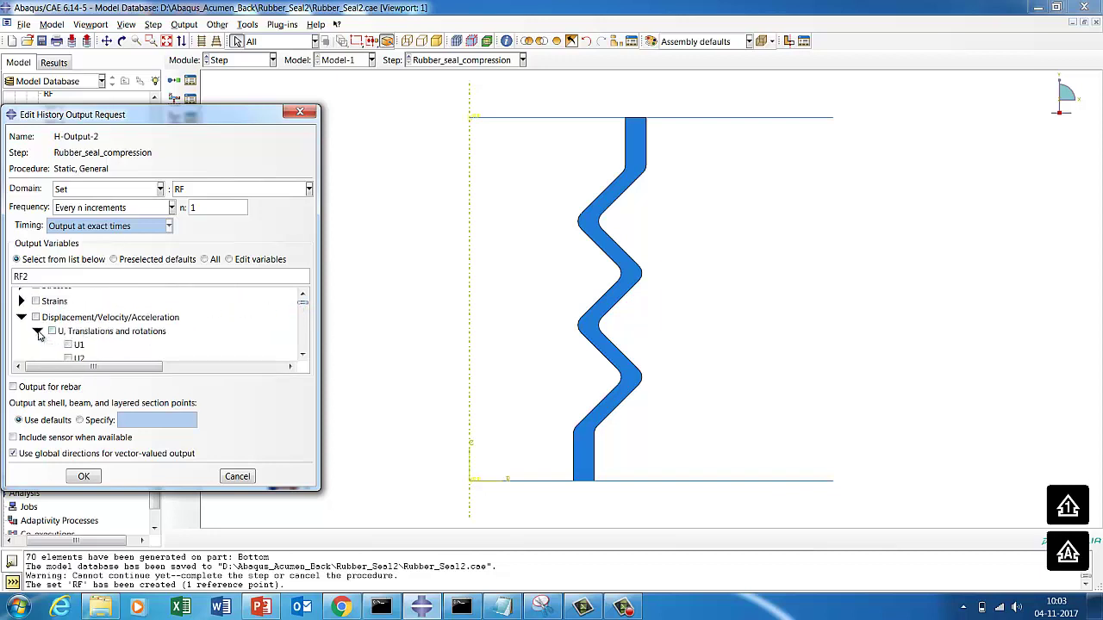
{"action": "left_click", "coordinate": [69, 358]}
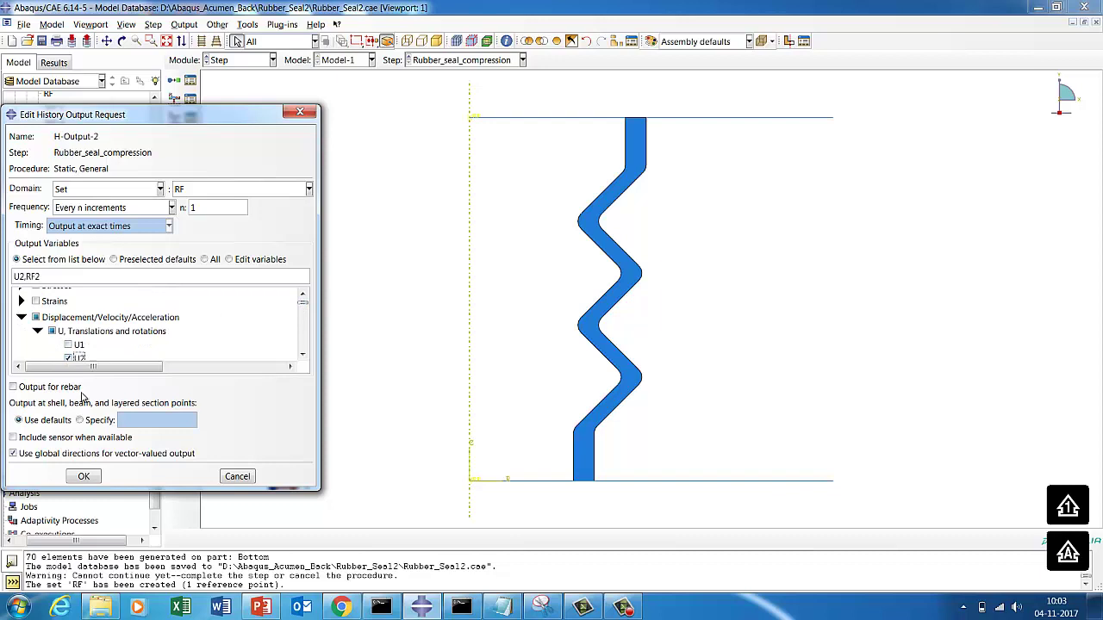
{"action": "left_click", "coordinate": [87, 476]}
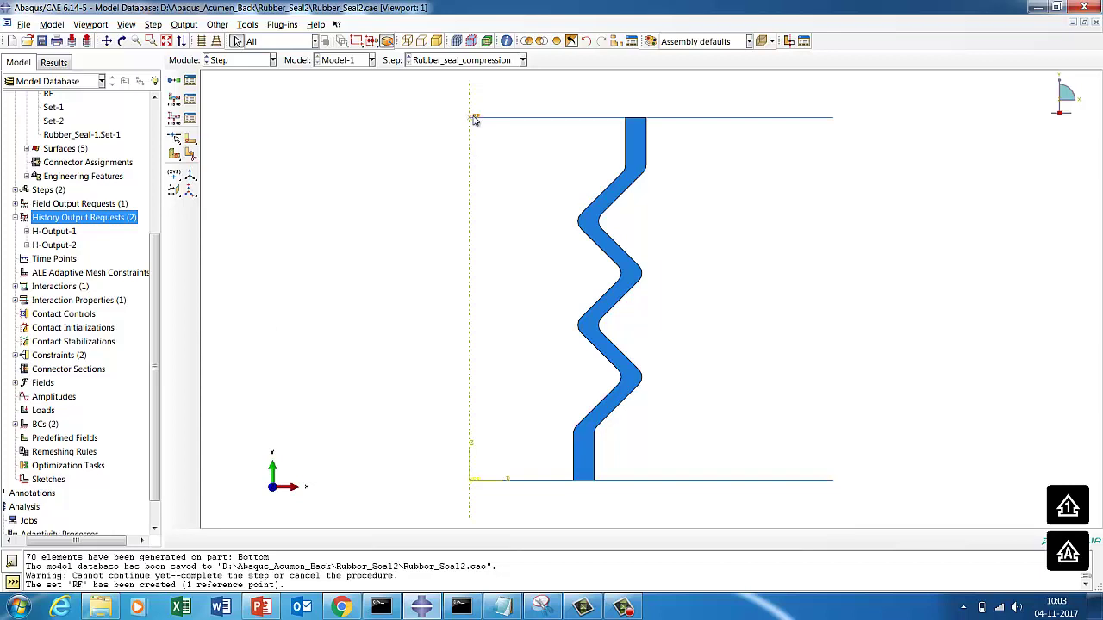
Save the model database with the new history output request
{"action": "left_click", "coordinate": [240, 61]}
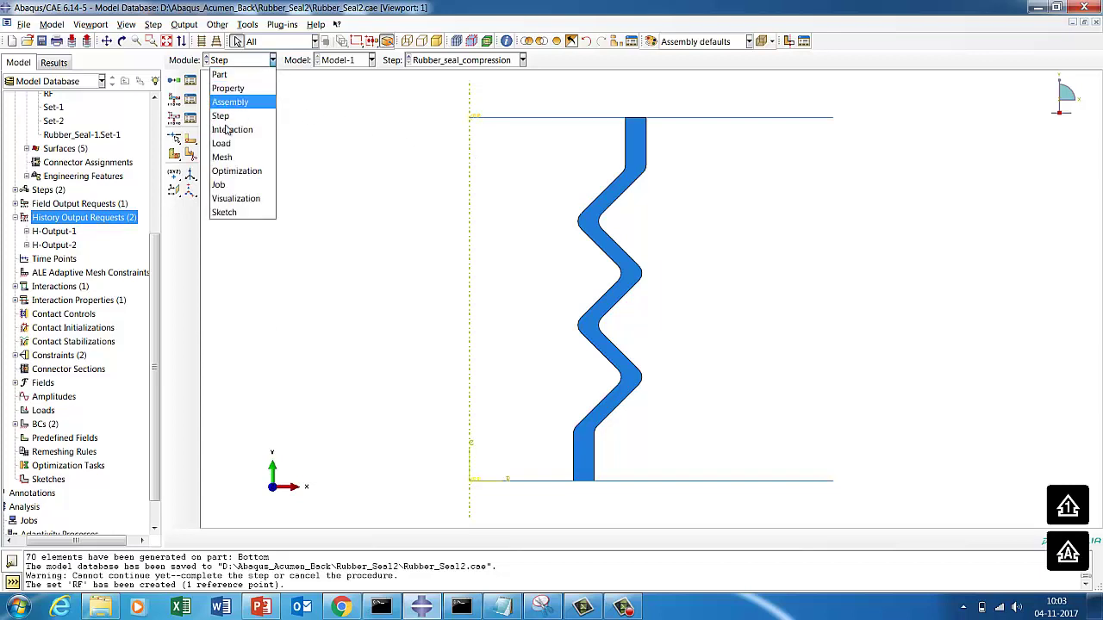
{"action": "left_click", "coordinate": [340, 128]}
{"action": "left_click", "coordinate": [24, 24]}
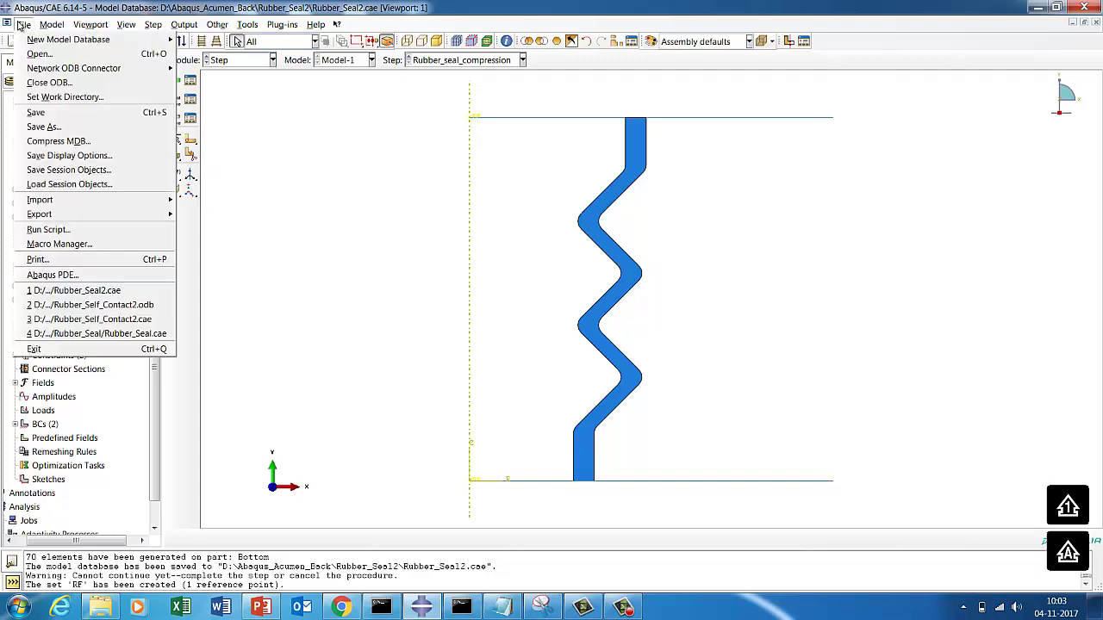
{"action": "left_click", "coordinate": [52, 113]}
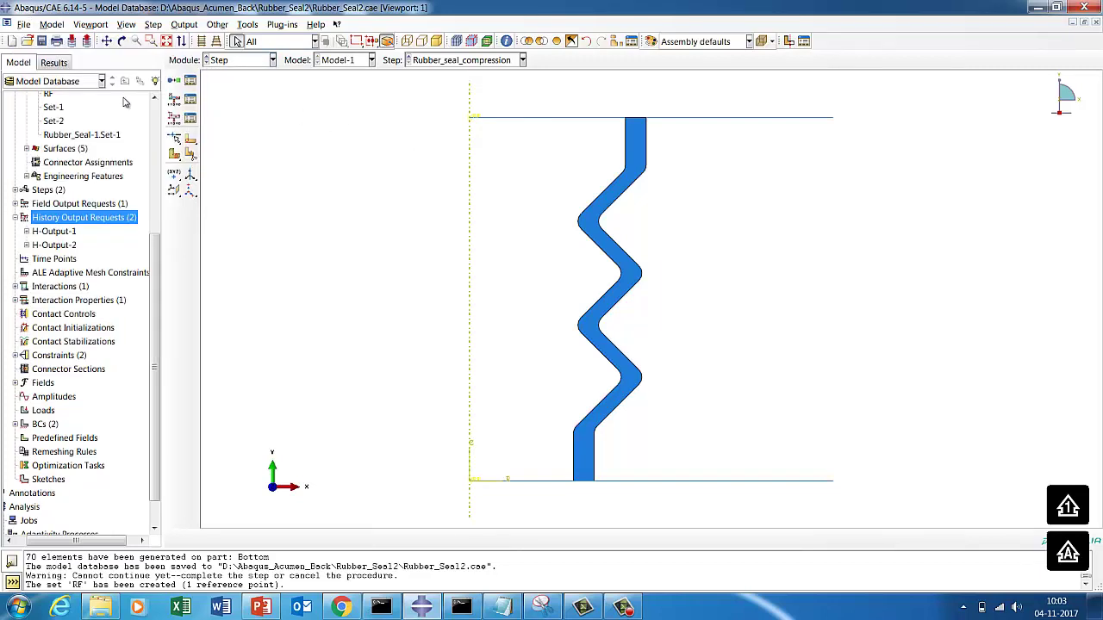
In the Job module, create a full analysis job named Rubber_Seal for Model-1 with default settings and submit it
{"action": "left_click", "coordinate": [236, 62]}
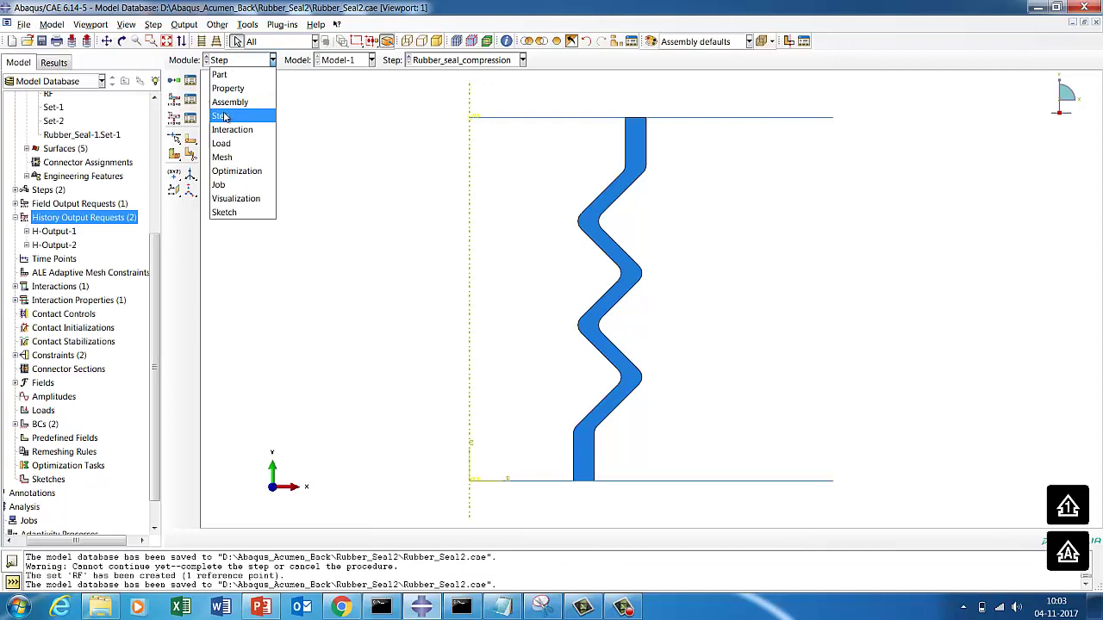
{"action": "left_click", "coordinate": [242, 186]}
{"action": "left_click", "coordinate": [190, 82]}
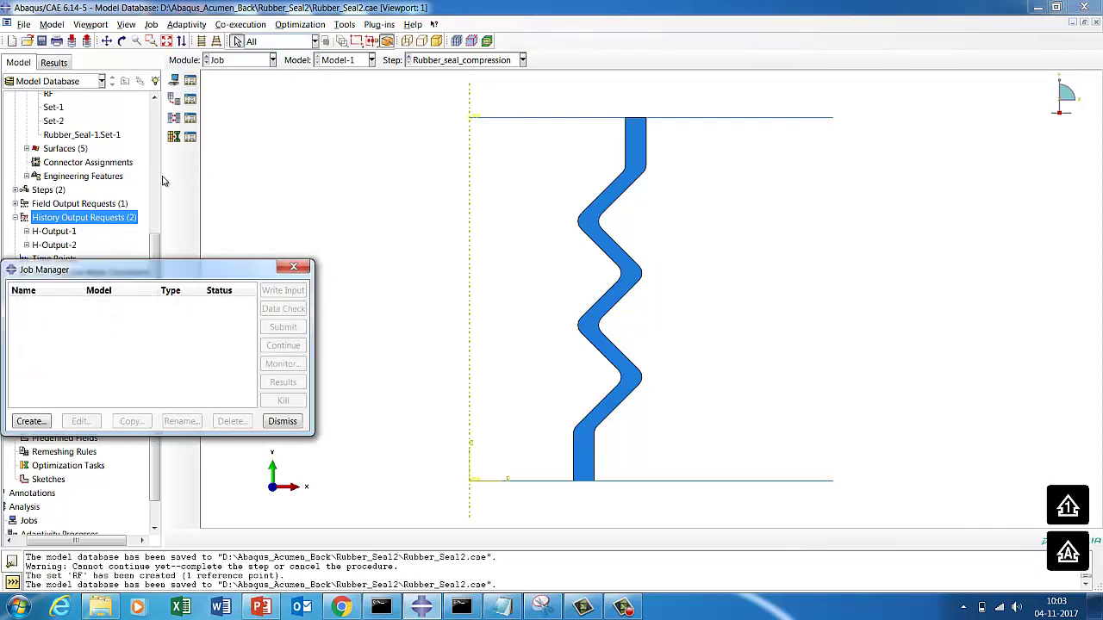
{"action": "left_click", "coordinate": [48, 420]}
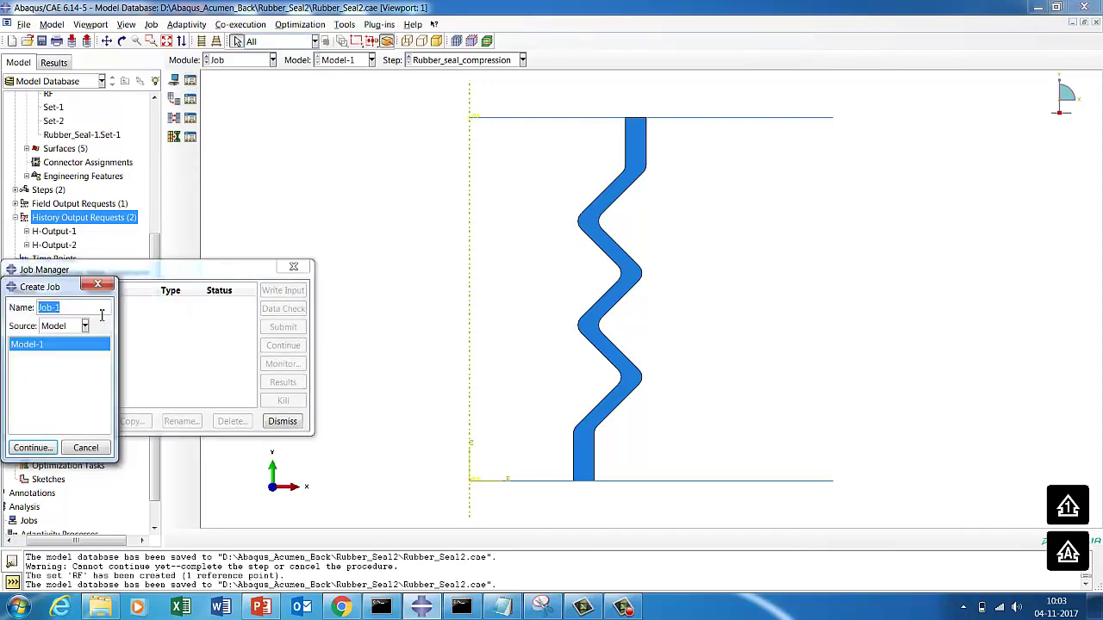
{"action": "type", "text": "r"}
{"action": "type", "text": "UBBER_s"}
{"action": "type", "text": "R"}
{"action": "type", "text": "ubber_Seal"}
{"action": "left_click", "coordinate": [31, 447]}
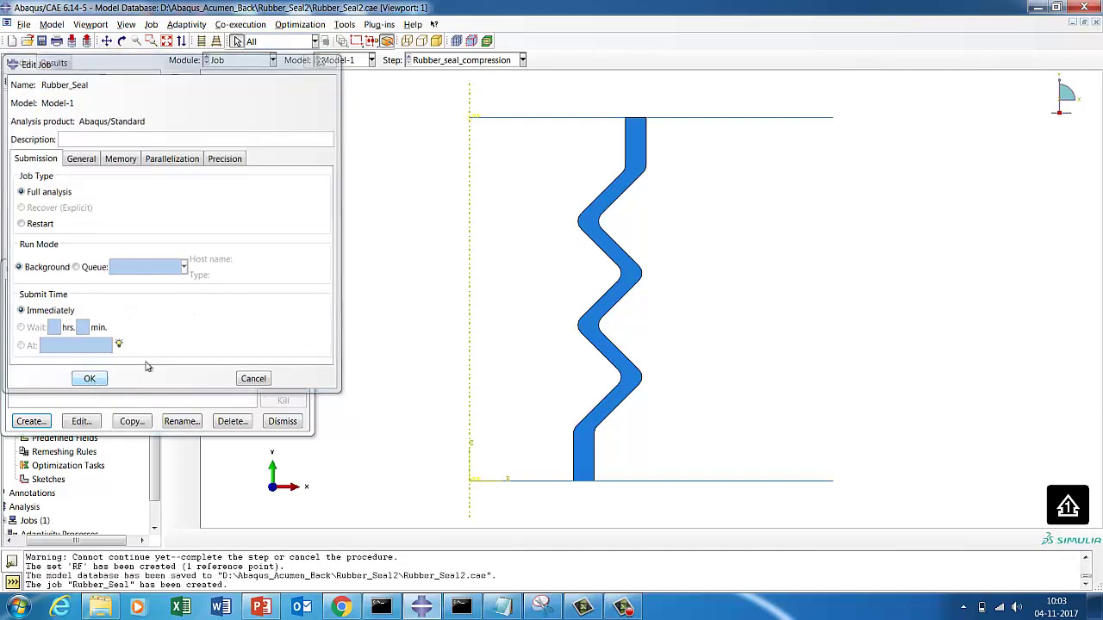
{"action": "key", "text": "Return"}
{"action": "left_click", "coordinate": [265, 328]}
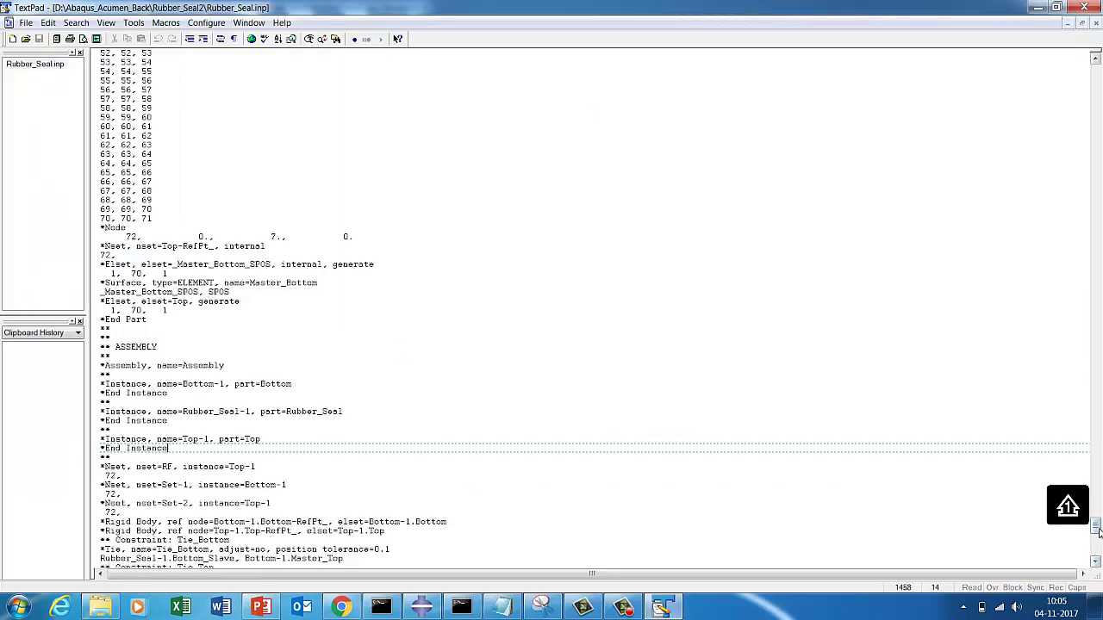
In TextPad, search Rubber_Seal.inp for "*" from its start to examine the keywords up to the Rubber_Seal part's element definition
{"action": "left_click_drag", "start_coordinate": [1097, 530], "coordinate": [1013, 56]}
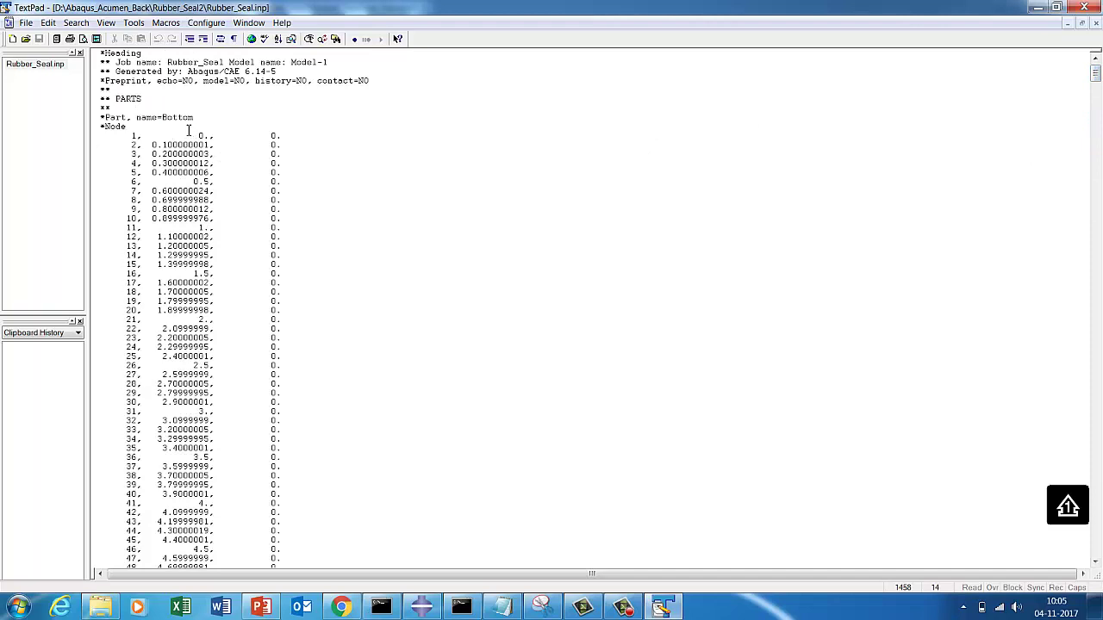
{"action": "left_click", "coordinate": [154, 102]}
{"action": "left_click", "coordinate": [76, 22]}
{"action": "left_click", "coordinate": [95, 54]}
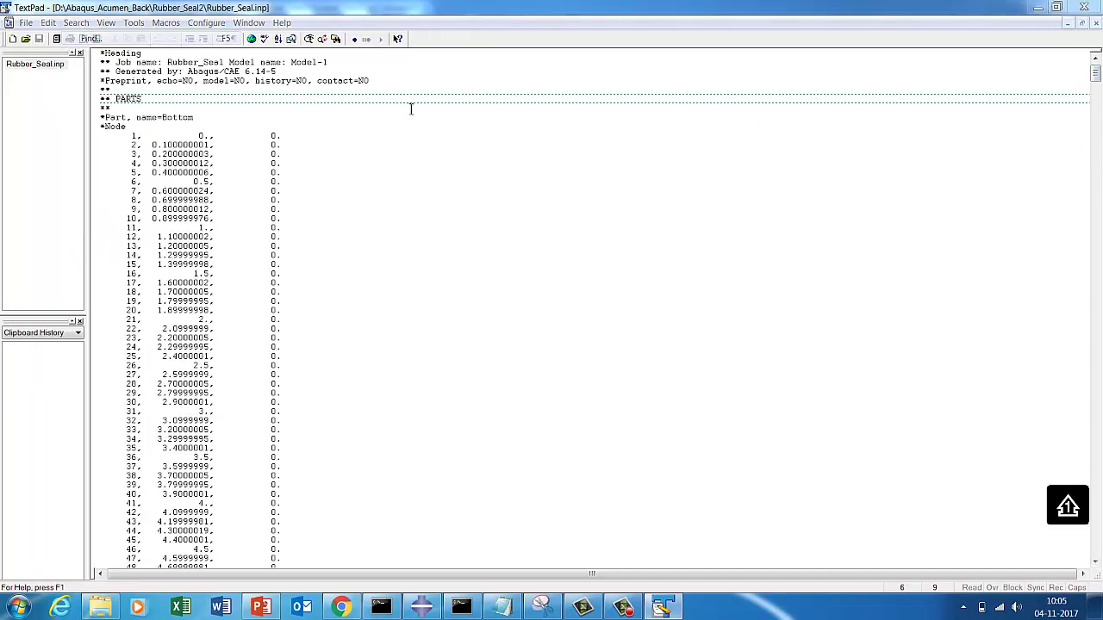
{"action": "type", "text": "*"}
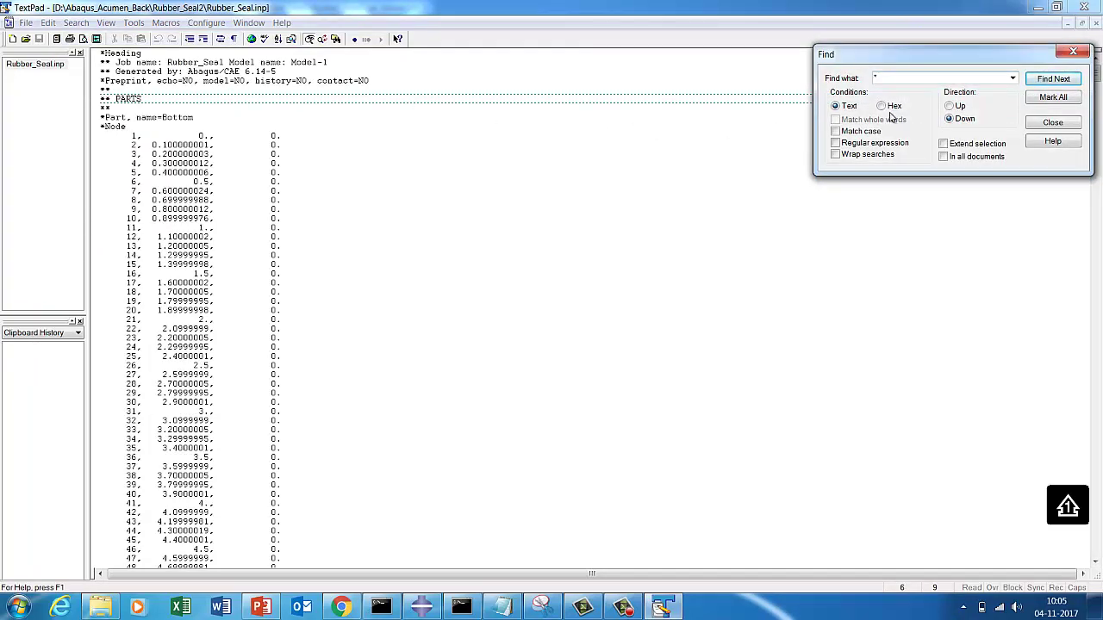
{"action": "left_click", "coordinate": [1044, 82]}
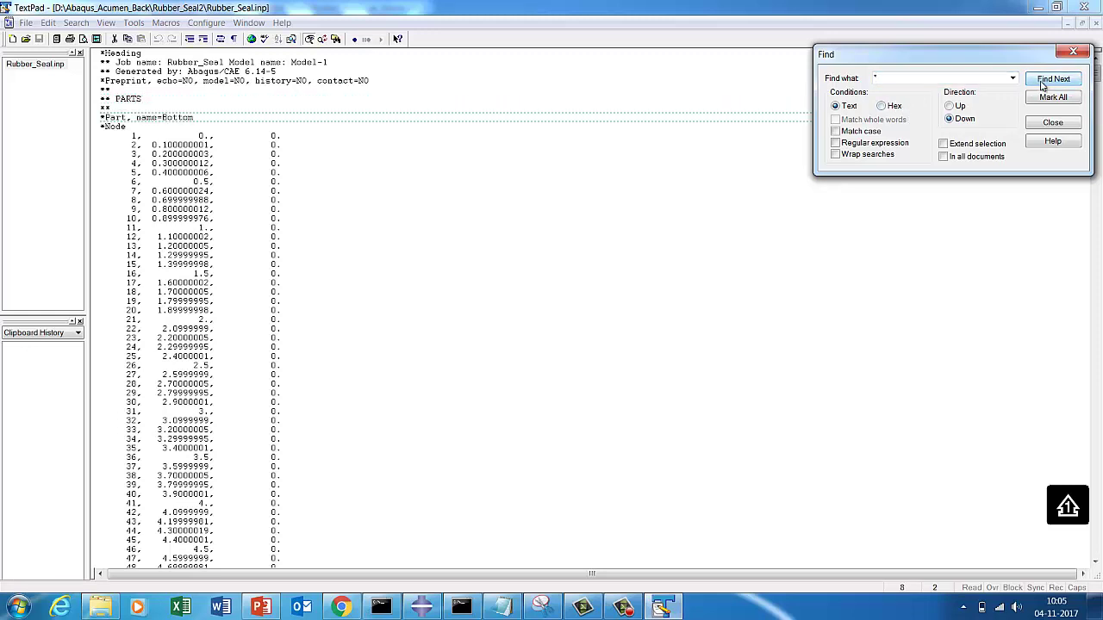
{"action": "left_click", "coordinate": [1045, 82]}
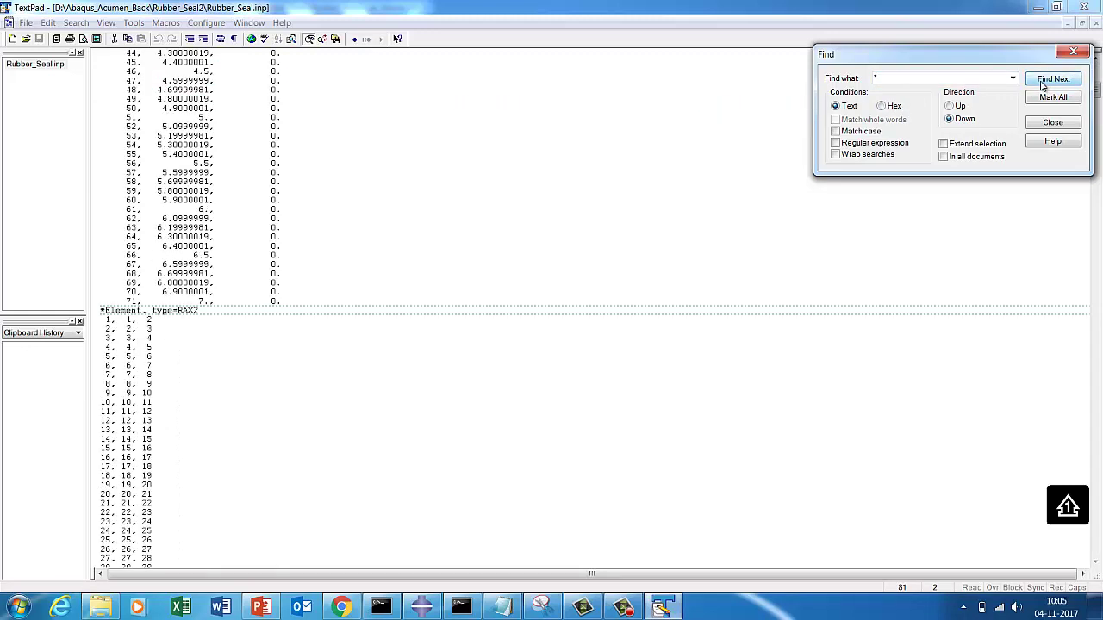
{"action": "left_click", "coordinate": [1045, 82]}
{"action": "left_click", "coordinate": [1045, 81]}
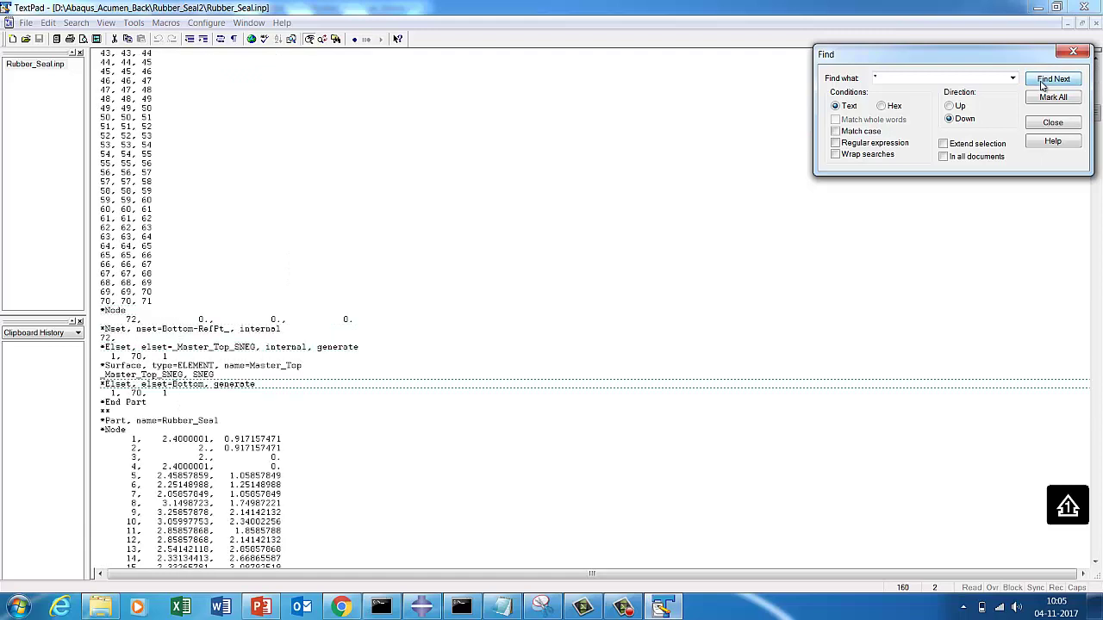
{"action": "left_click", "coordinate": [1045, 82]}
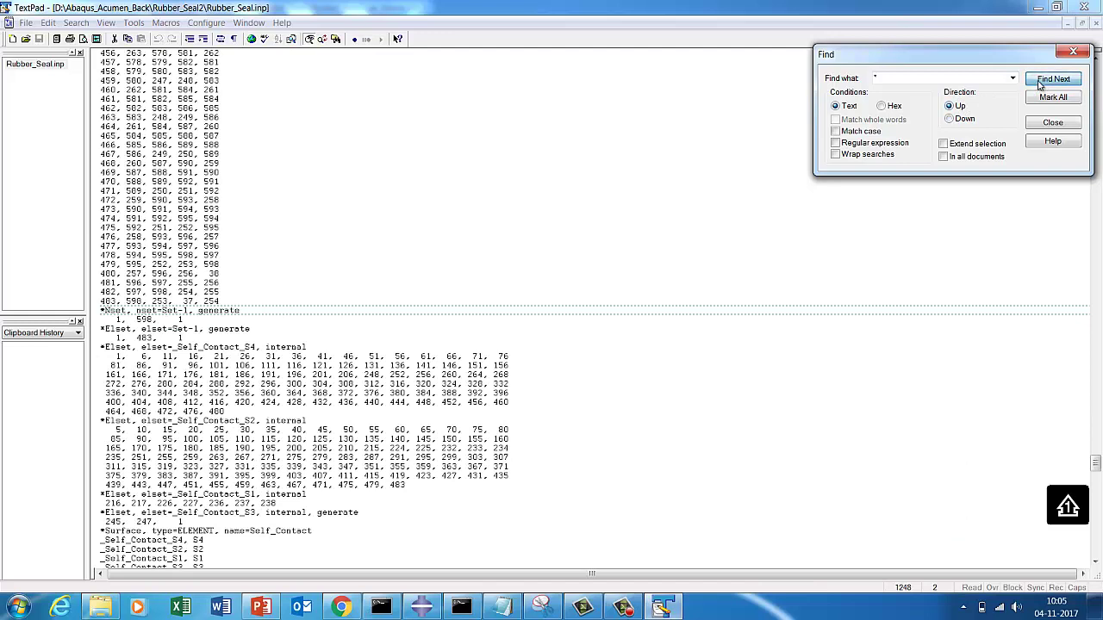
{"action": "left_click", "coordinate": [1040, 79]}
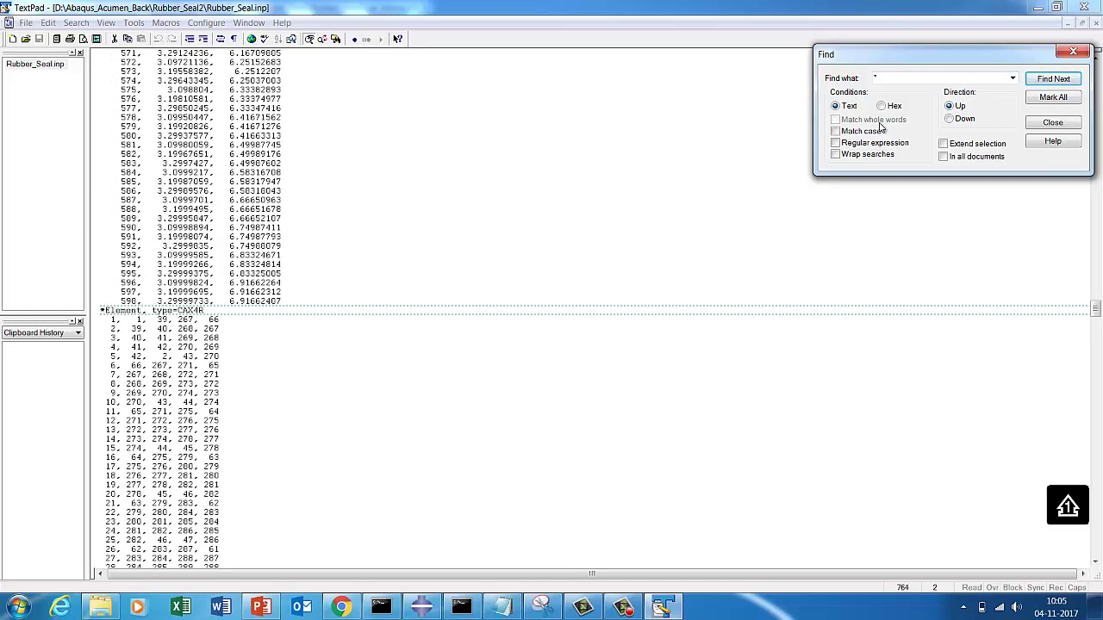
Search downward for "*" through the Rubber_Seal part's sets, surfaces and section and the Top part's definitions to the assembly block
{"action": "left_click", "coordinate": [963, 119]}
{"action": "left_click", "coordinate": [1040, 79]}
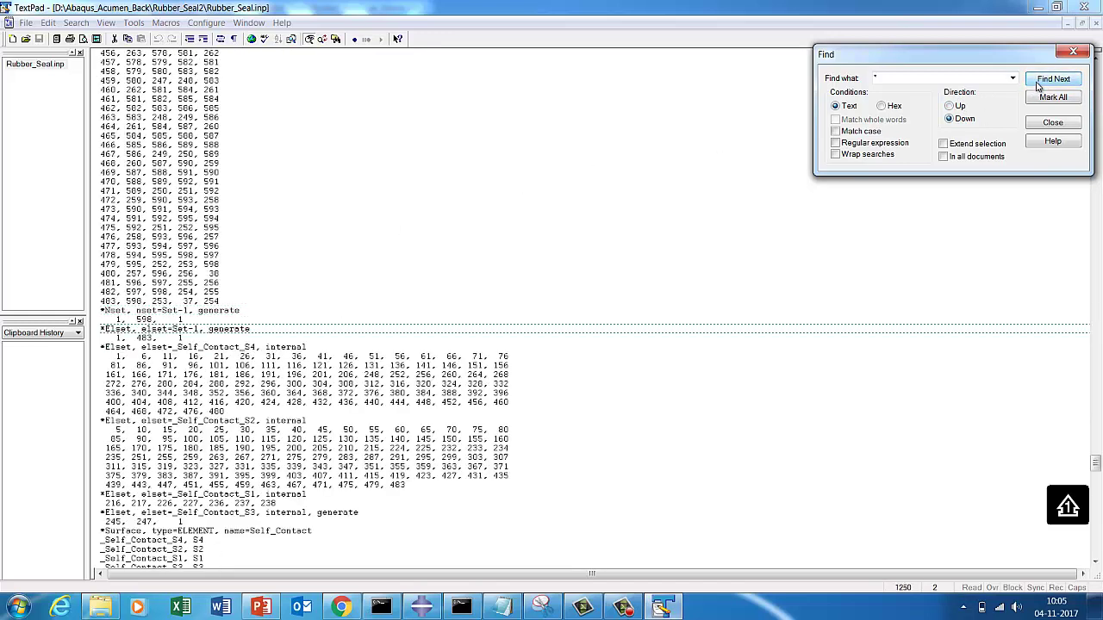
{"action": "left_click", "coordinate": [1040, 79]}
{"action": "left_click", "coordinate": [1040, 80]}
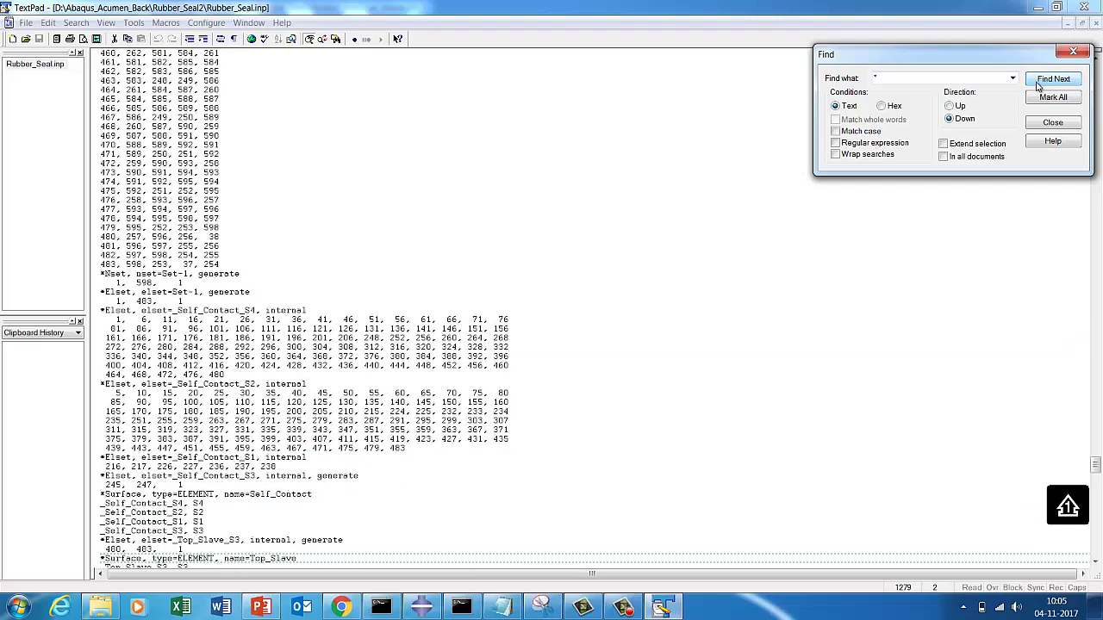
{"action": "left_click", "coordinate": [1037, 83]}
{"action": "left_click", "coordinate": [1037, 82]}
{"action": "left_click", "coordinate": [1037, 83]}
{"action": "left_click", "coordinate": [1036, 82]}
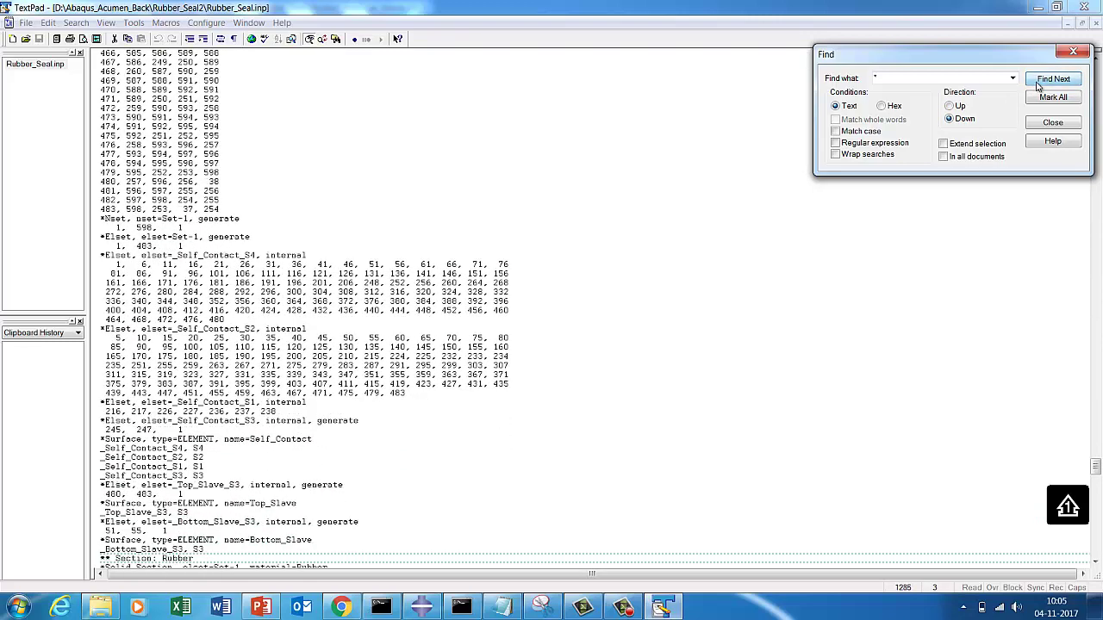
{"action": "left_click", "coordinate": [1037, 83]}
{"action": "left_click", "coordinate": [1036, 83]}
{"action": "left_click", "coordinate": [1037, 83]}
{"action": "left_click", "coordinate": [1037, 83]}
{"action": "left_click", "coordinate": [1038, 83]}
{"action": "left_click", "coordinate": [1038, 82]}
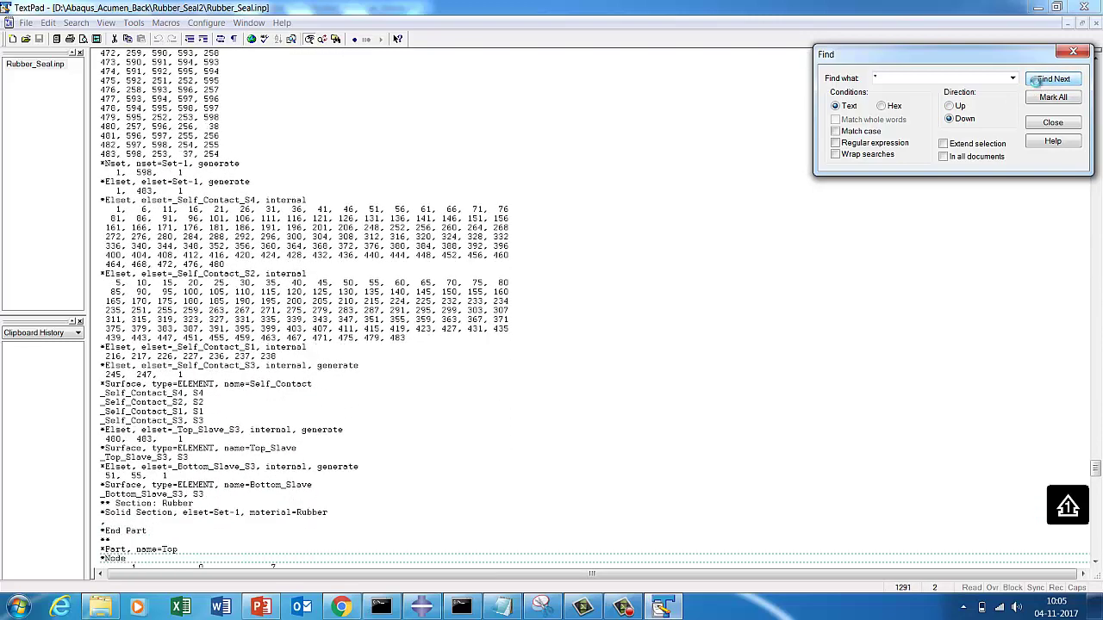
{"action": "left_click", "coordinate": [1039, 83]}
{"action": "left_click", "coordinate": [1039, 83]}
{"action": "left_click", "coordinate": [1039, 83]}
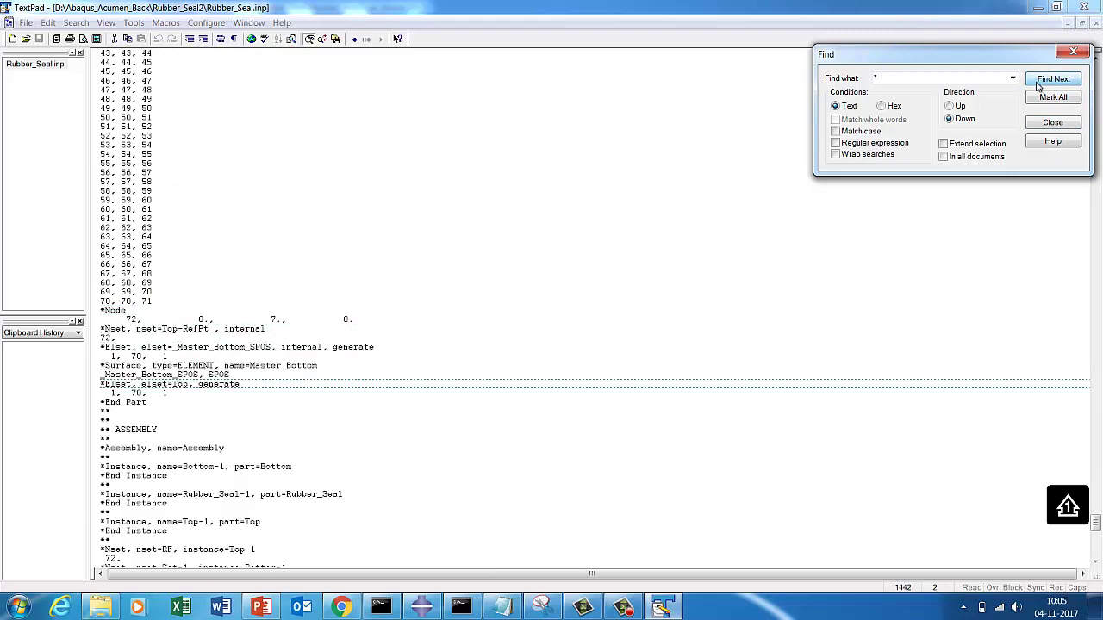
{"action": "left_click", "coordinate": [1039, 82]}
{"action": "left_click", "coordinate": [1038, 83]}
{"action": "left_click", "coordinate": [1038, 82]}
{"action": "left_click", "coordinate": [1039, 83]}
{"action": "left_click", "coordinate": [1038, 83]}
Examine the assembly block of the input file, highlighting the Tie_Bottom constraint
{"action": "left_click", "coordinate": [474, 403]}
{"action": "scroll", "coordinate": [475, 393], "scroll_direction": "down", "scroll_amount": 10}
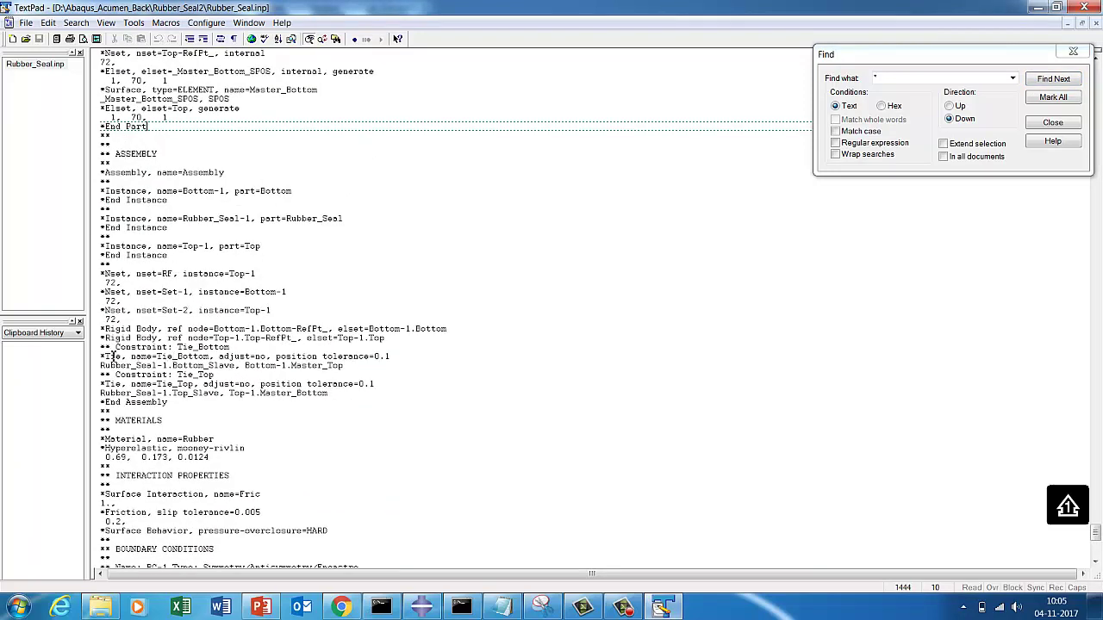
{"action": "left_click", "coordinate": [129, 358]}
{"action": "left_click_drag", "start_coordinate": [106, 357], "coordinate": [168, 368]}
{"action": "left_click", "coordinate": [265, 408]}
Examine the Rubber material's hyperelastic coefficients, the friction property and the self-contact definition in the input file
{"action": "scroll", "coordinate": [258, 407], "scroll_direction": "down", "scroll_amount": 2}
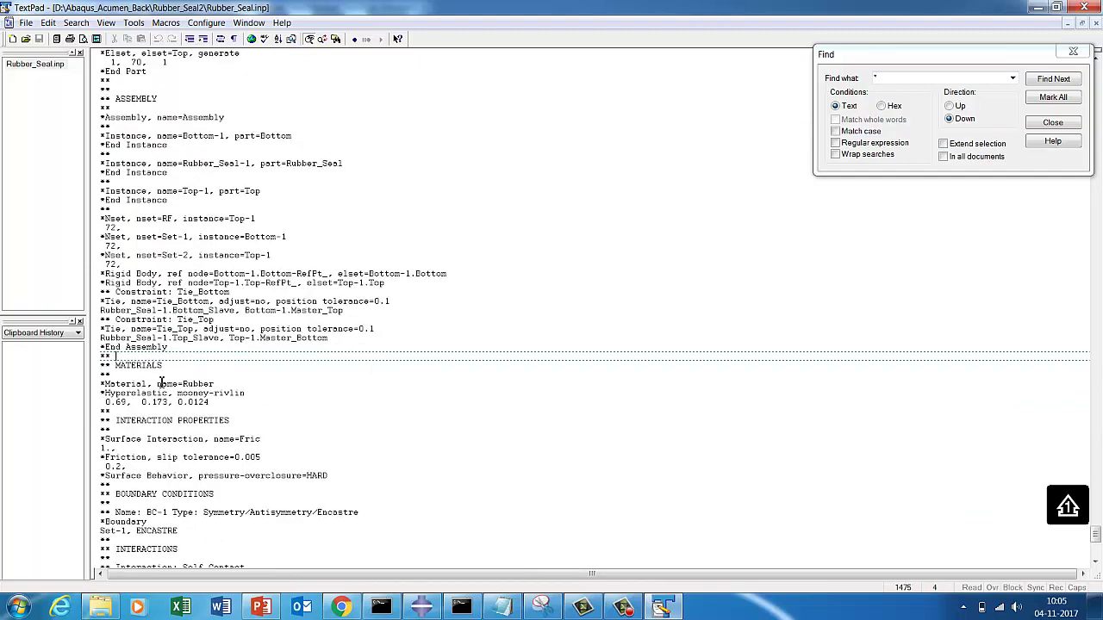
{"action": "left_click_drag", "start_coordinate": [107, 402], "coordinate": [211, 404]}
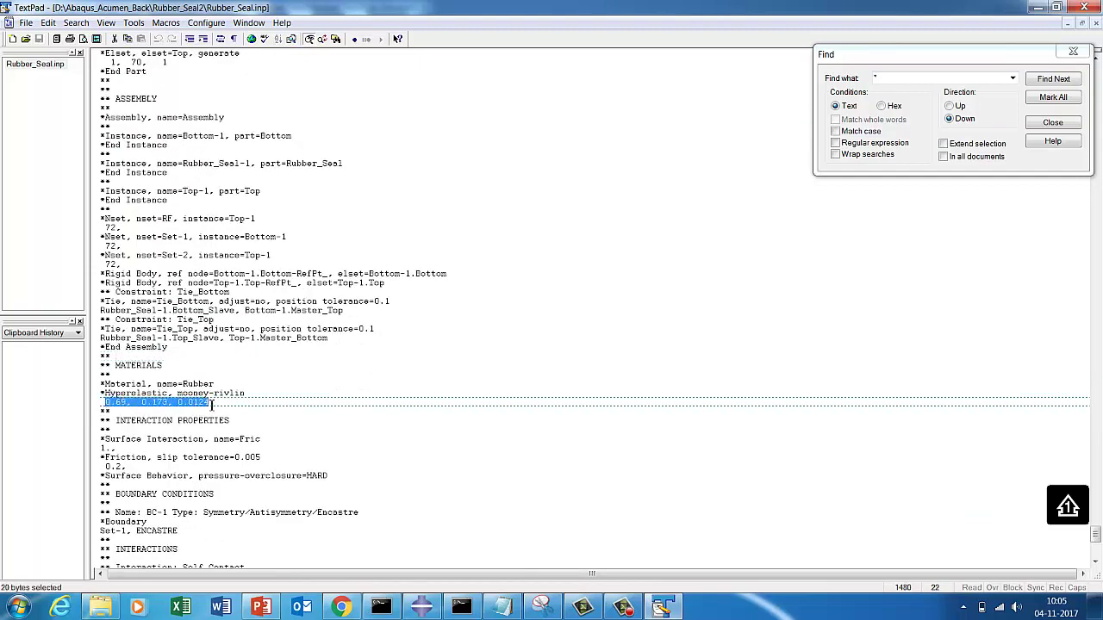
{"action": "scroll", "coordinate": [245, 411], "scroll_direction": "down", "scroll_amount": 2}
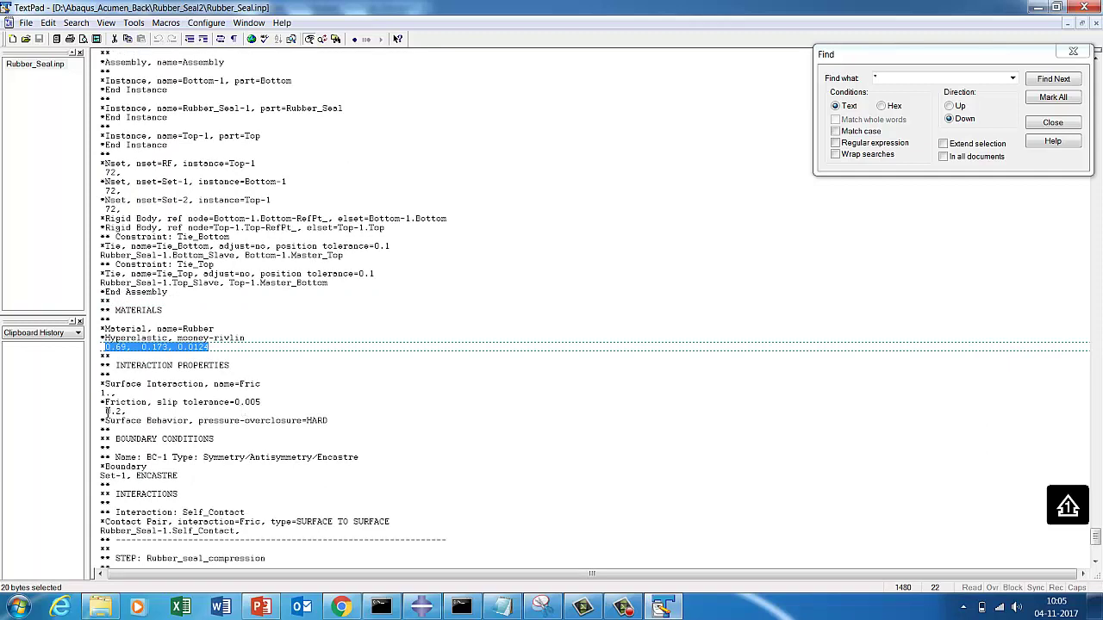
{"action": "left_click_drag", "start_coordinate": [105, 412], "coordinate": [215, 421]}
{"action": "scroll", "coordinate": [138, 412], "scroll_direction": "down", "scroll_amount": 4}
{"action": "scroll", "coordinate": [173, 431], "scroll_direction": "down", "scroll_amount": 2}
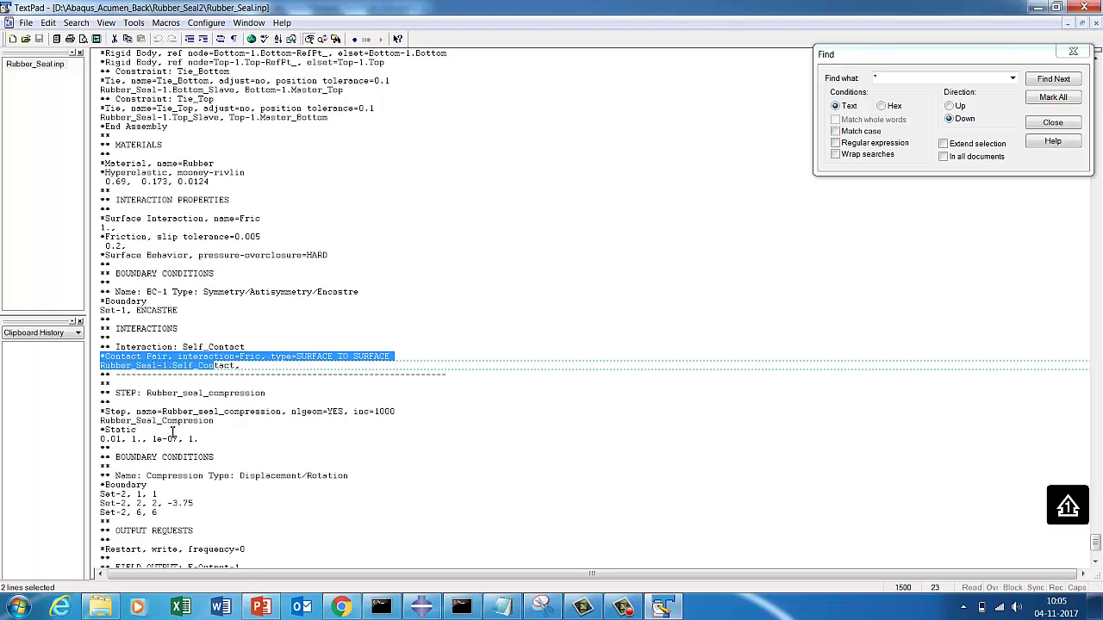
Examine the static step's increment data, the boundary conditions and the history output of the RF node set
{"action": "left_click_drag", "start_coordinate": [102, 440], "coordinate": [218, 442]}
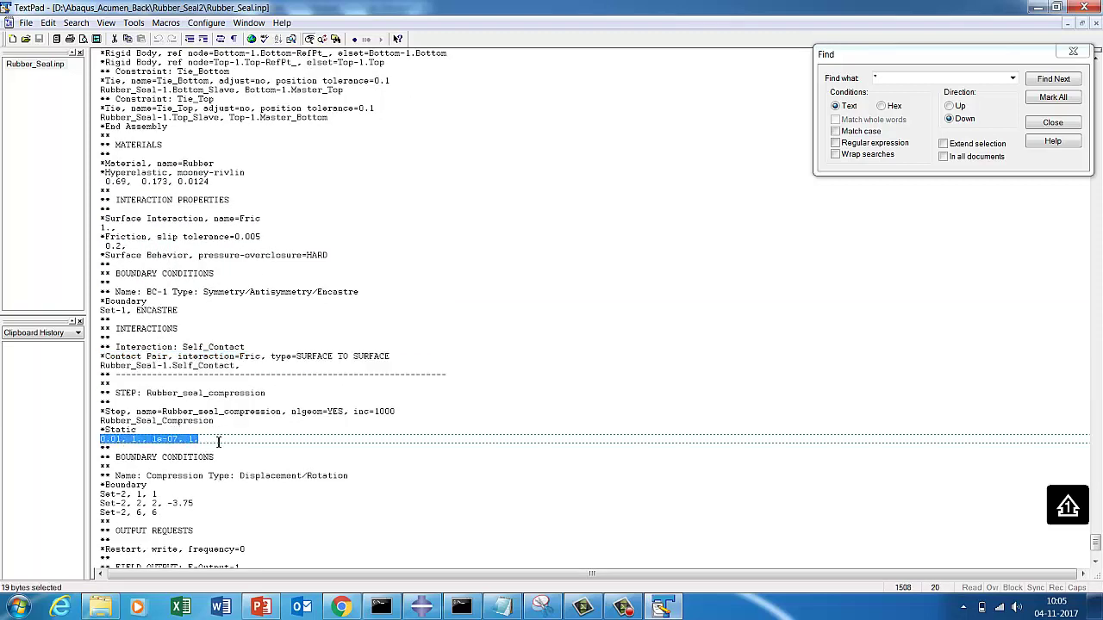
{"action": "left_click", "coordinate": [222, 442]}
{"action": "left_click_drag", "start_coordinate": [180, 310], "coordinate": [102, 310]}
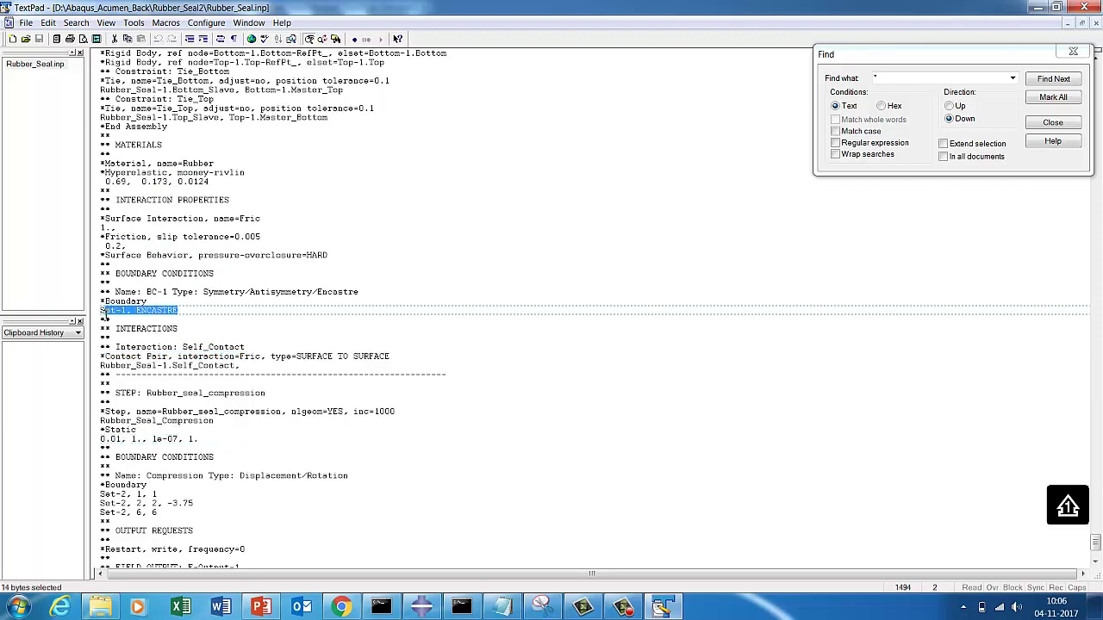
{"action": "scroll", "coordinate": [108, 353], "scroll_direction": "down", "scroll_amount": 2}
{"action": "left_click_drag", "start_coordinate": [161, 458], "coordinate": [137, 448]}
{"action": "scroll", "coordinate": [121, 435], "scroll_direction": "down", "scroll_amount": 2}
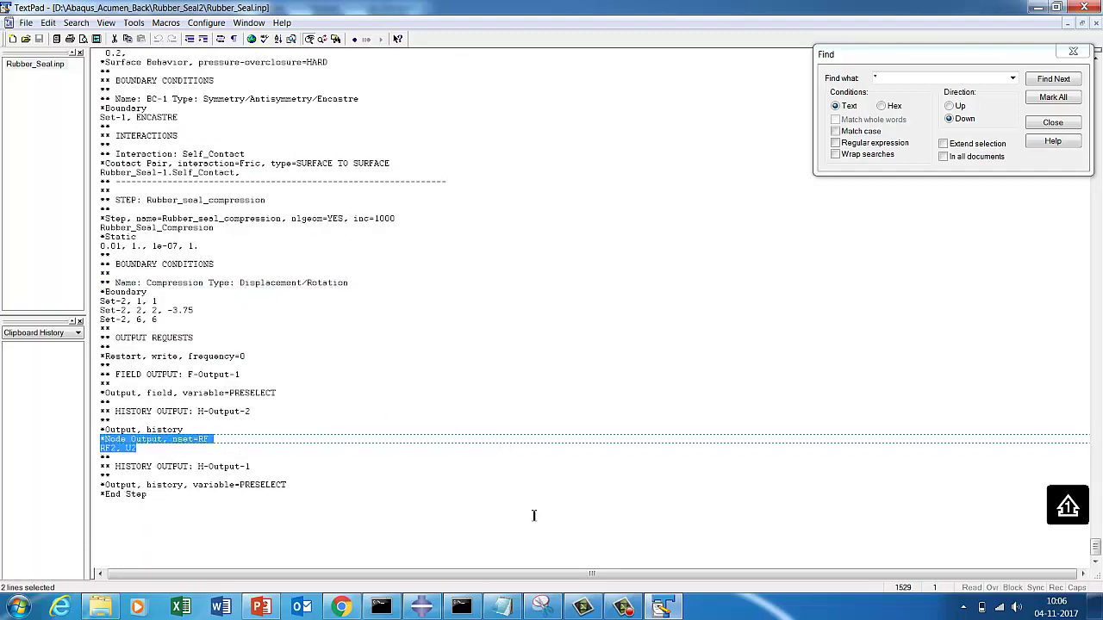
{"action": "left_click", "coordinate": [662, 607]}
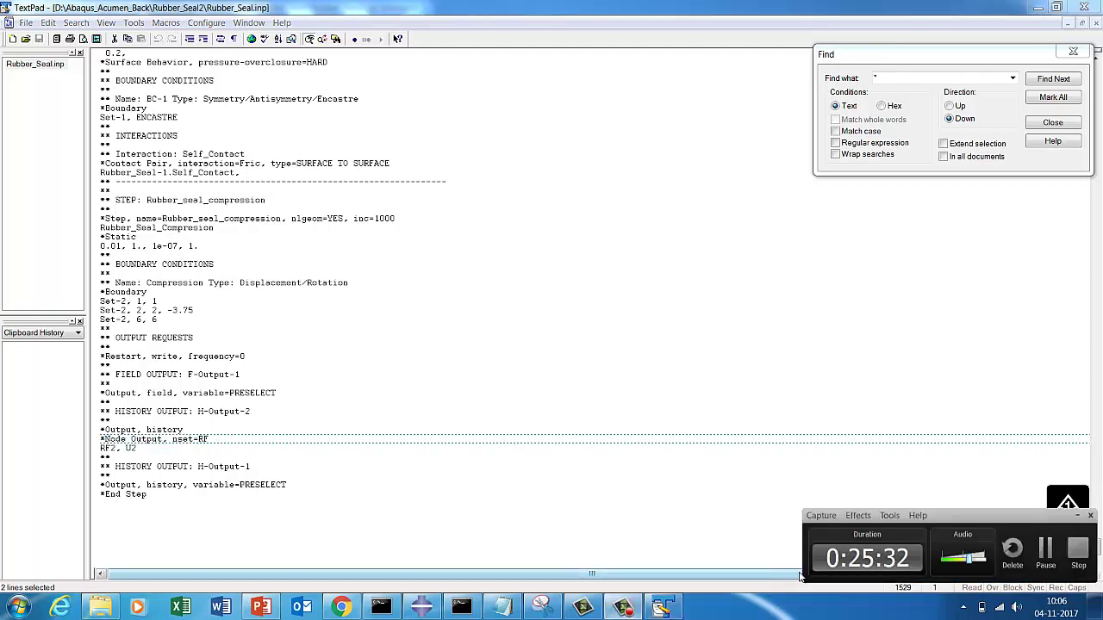
{"action": "left_click", "coordinate": [1042, 553]}
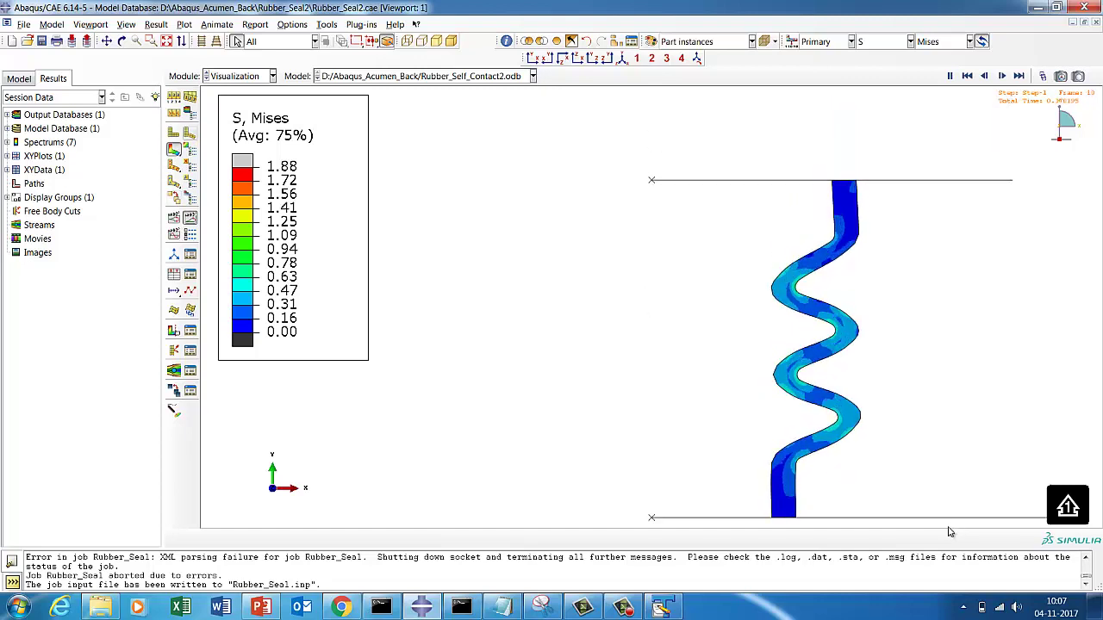
Sweep the elements and the analytical rigid surfaces from 0 to 180 degrees with 36 segments in the Rubber_Self_Contact2 results display
{"action": "left_click", "coordinate": [190, 112]}
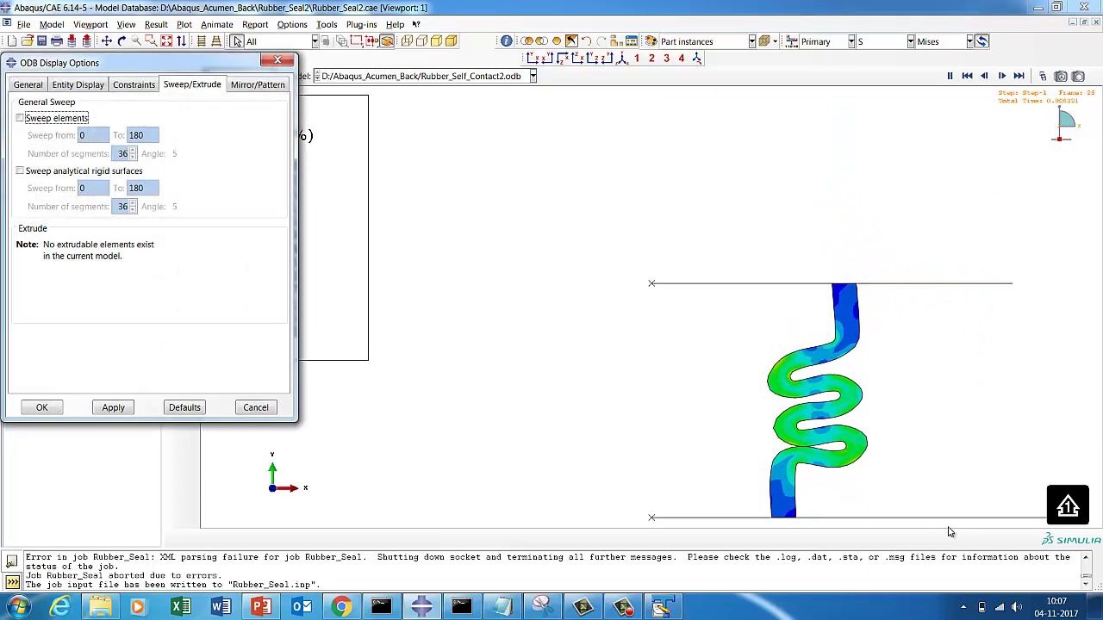
{"action": "left_click", "coordinate": [20, 118]}
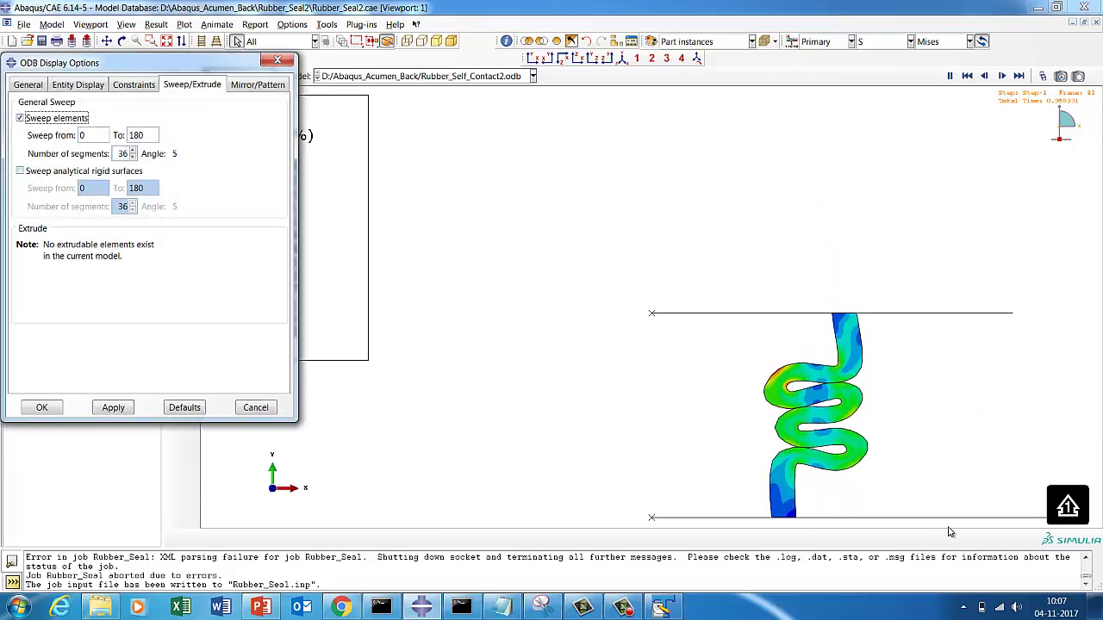
{"action": "left_click", "coordinate": [19, 171]}
{"action": "left_click", "coordinate": [112, 407]}
{"action": "left_click", "coordinate": [41, 407]}
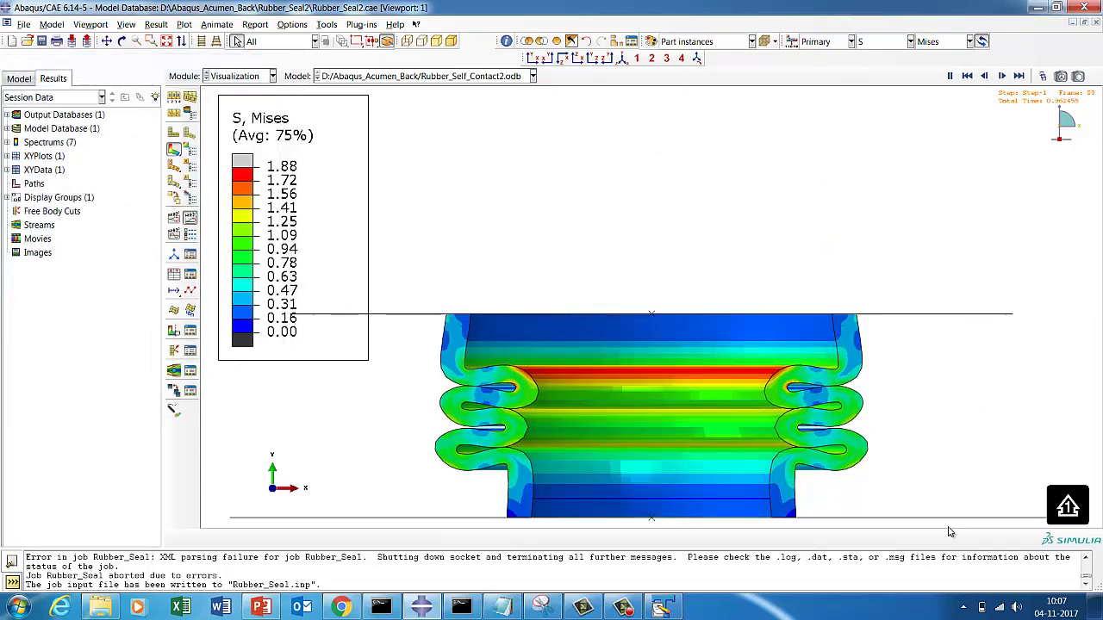
Examine the animated compression of the swept seal from an oblique angle and review its sweep settings
{"action": "left_click", "coordinate": [121, 41]}
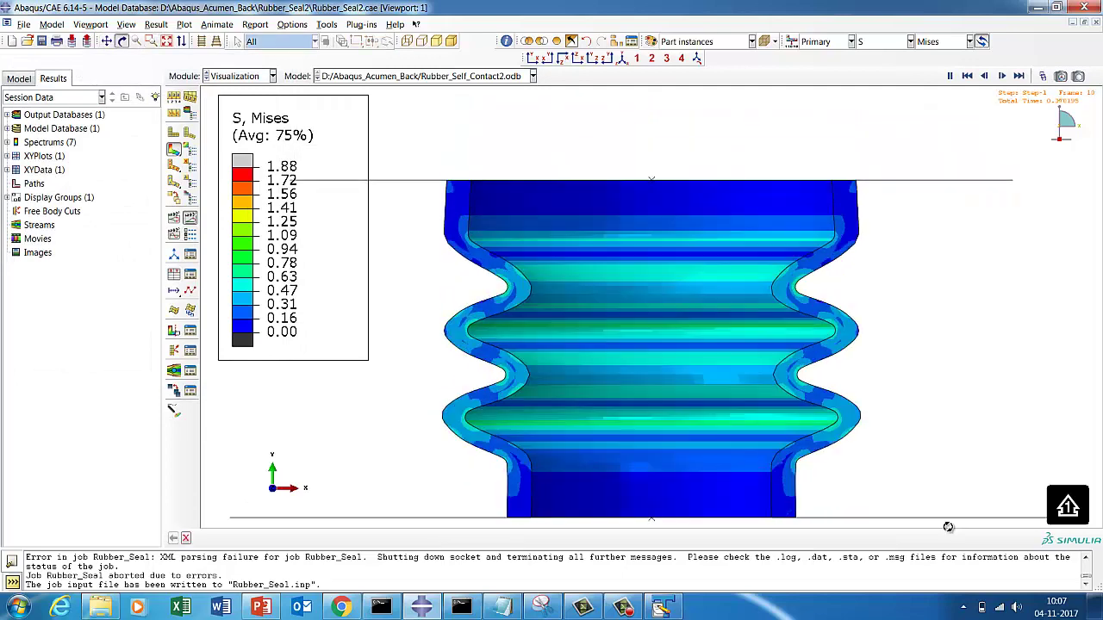
{"action": "left_click_drag", "start_coordinate": [806, 269], "coordinate": [706, 316]}
{"action": "left_click", "coordinate": [167, 41]}
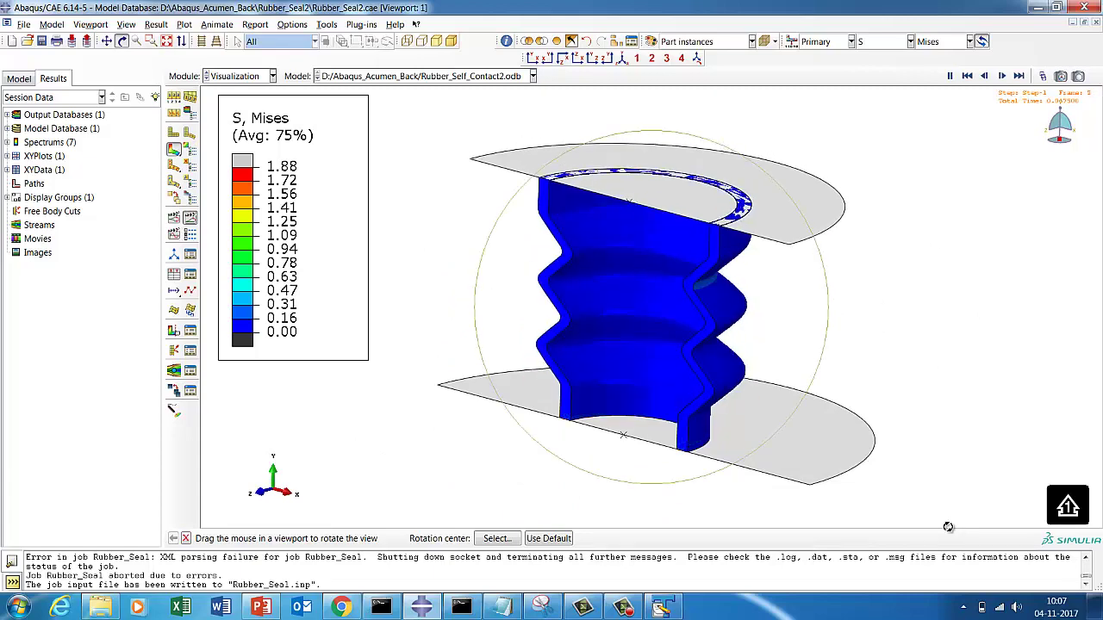
{"action": "left_click", "coordinate": [191, 113]}
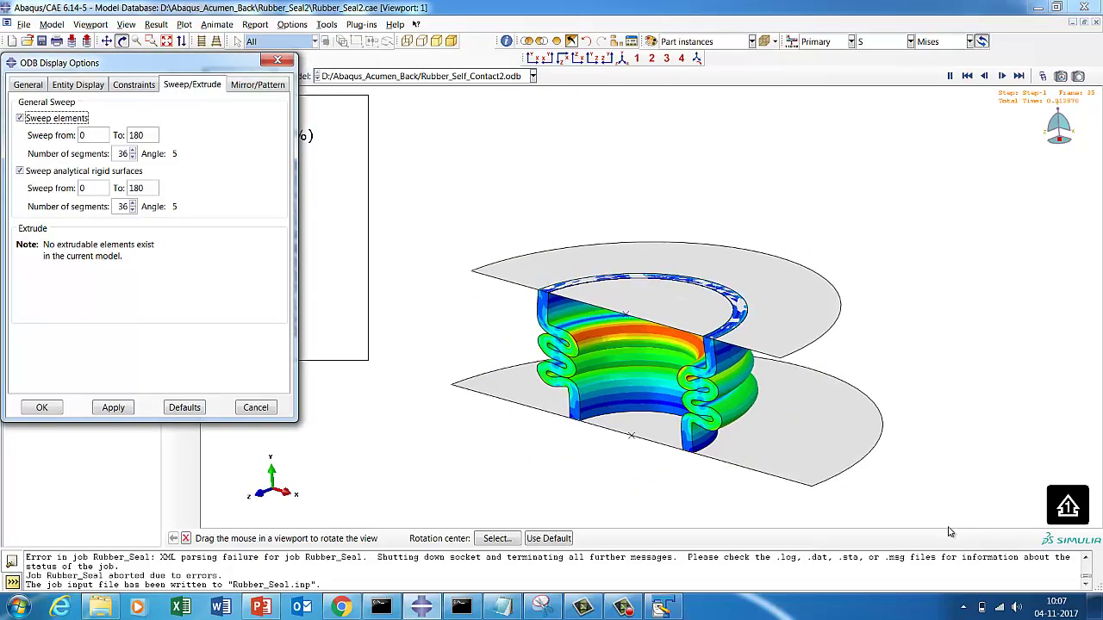
{"action": "left_click", "coordinate": [42, 408]}
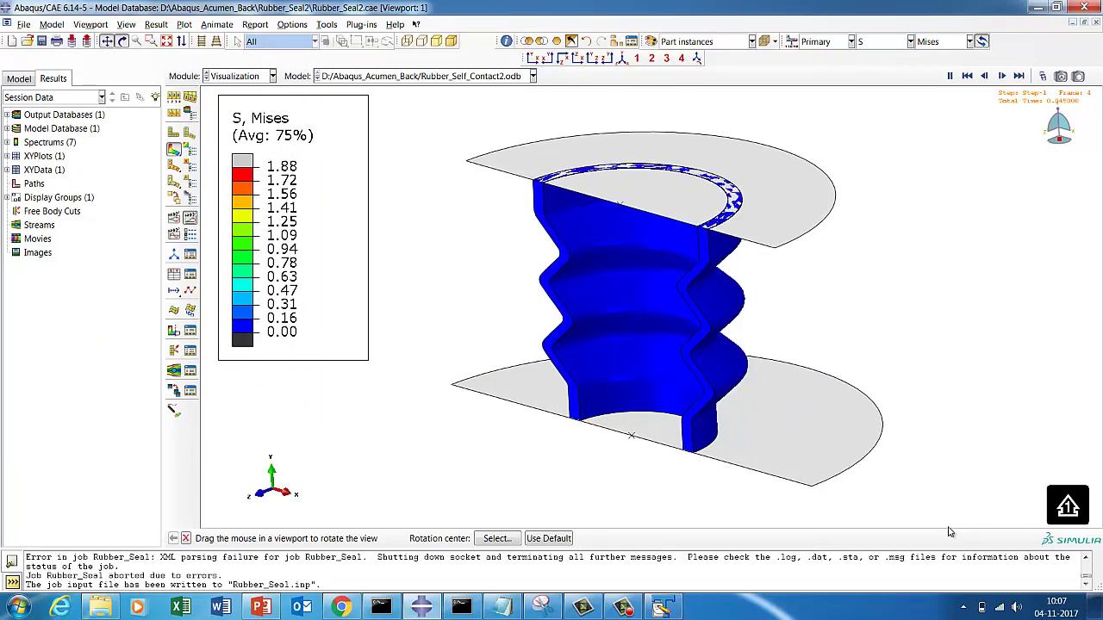
{"action": "left_click", "coordinate": [107, 40]}
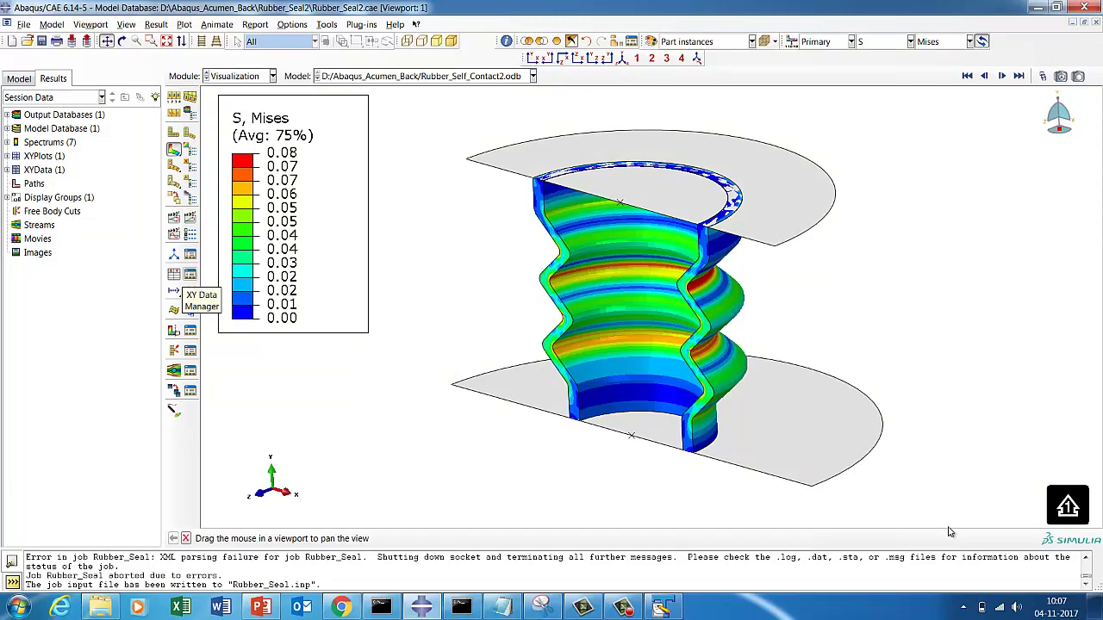
Plot the RF2 reaction force and U2 spatial displacement of TOP-1 Node 12 from the ODB history output
{"action": "left_click", "coordinate": [173, 273]}
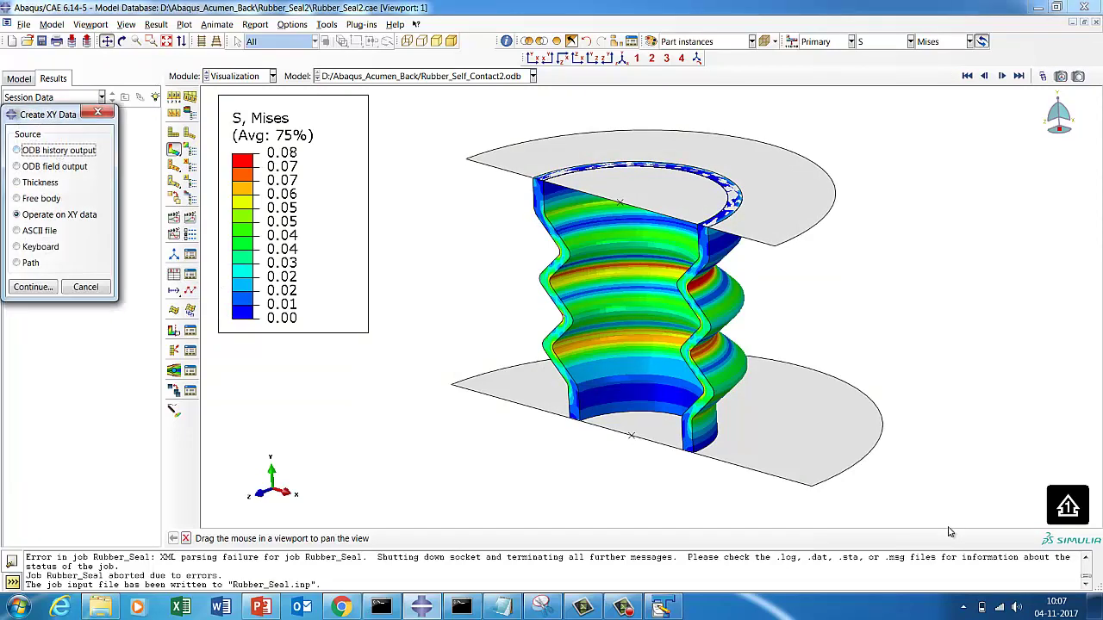
{"action": "key", "text": "Return"}
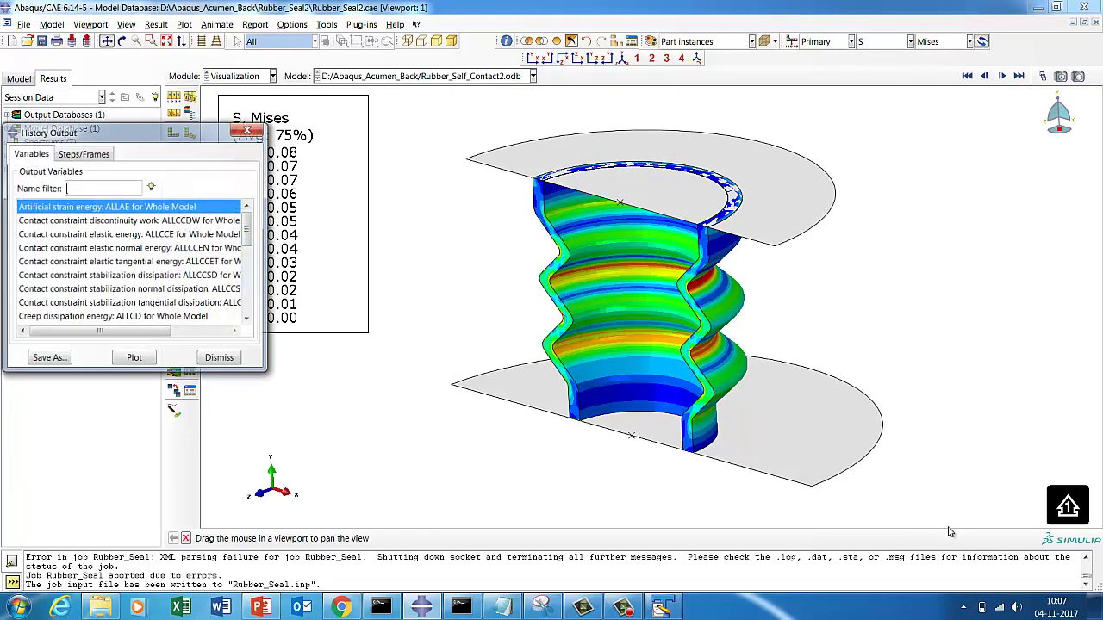
{"action": "scroll", "coordinate": [948, 533], "scroll_direction": "down", "scroll_amount": 3}
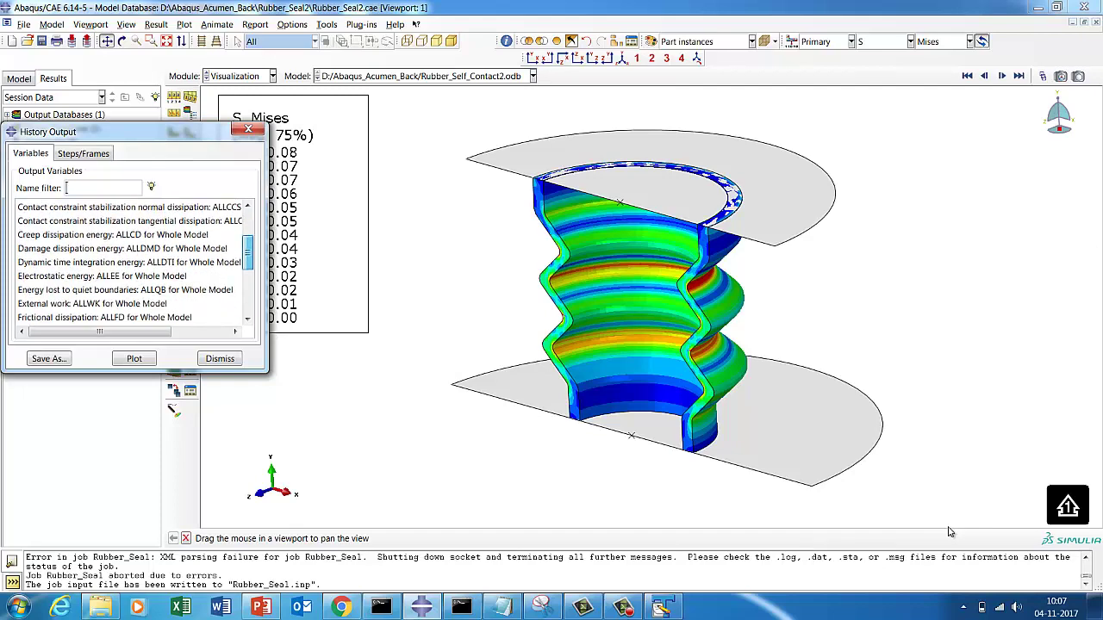
{"action": "scroll", "coordinate": [949, 533], "scroll_direction": "down", "scroll_amount": 3}
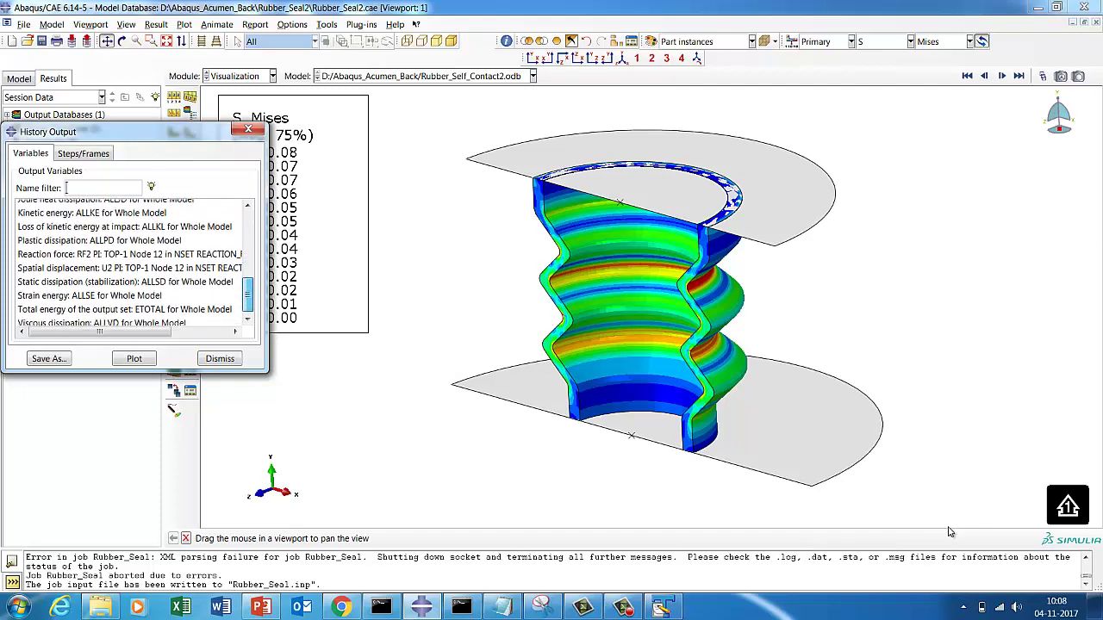
{"action": "scroll", "coordinate": [949, 532], "scroll_direction": "up", "scroll_amount": 5}
{"action": "scroll", "coordinate": [949, 532], "scroll_direction": "up", "scroll_amount": 2}
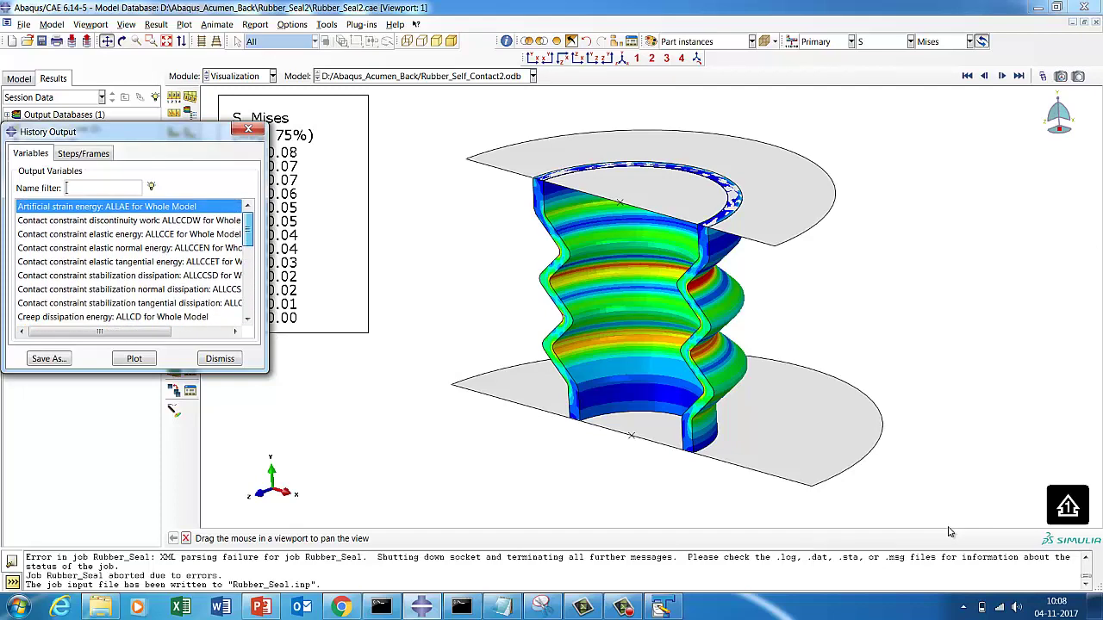
{"action": "scroll", "coordinate": [949, 533], "scroll_direction": "down", "scroll_amount": 3}
{"action": "scroll", "coordinate": [949, 532], "scroll_direction": "down", "scroll_amount": 3}
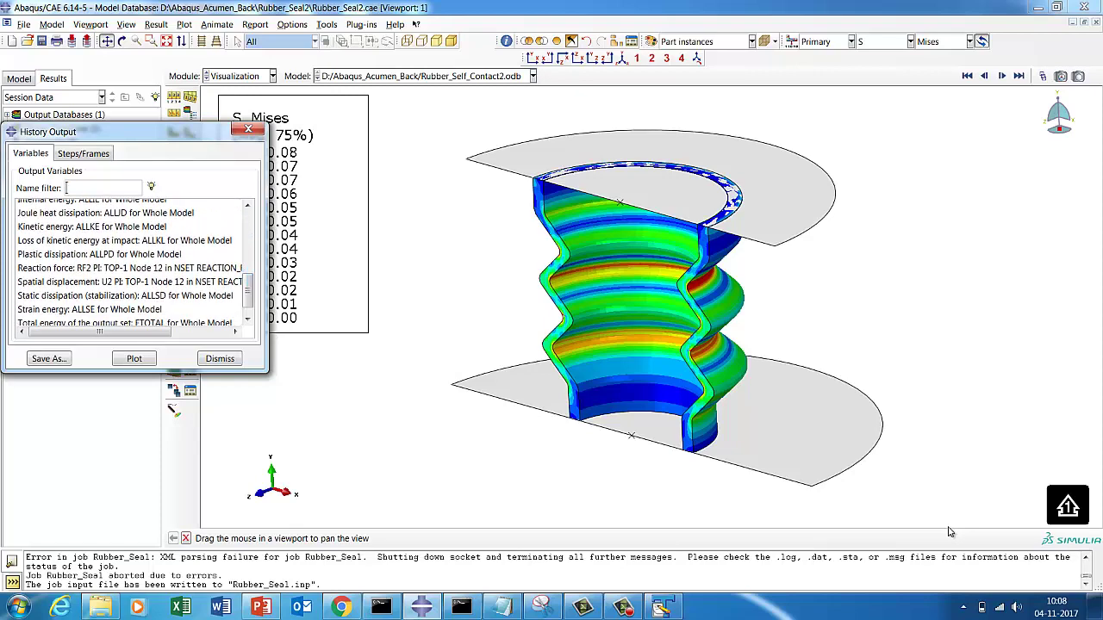
{"action": "left_click", "coordinate": [130, 268]}
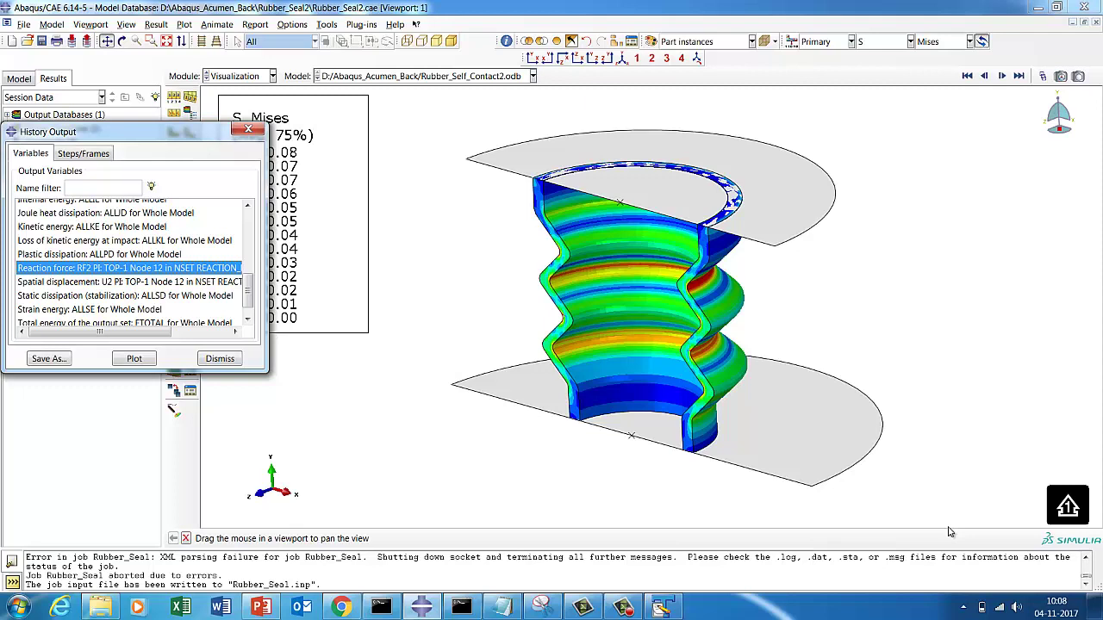
{"action": "left_click", "coordinate": [129, 282], "text": "ctrl"}
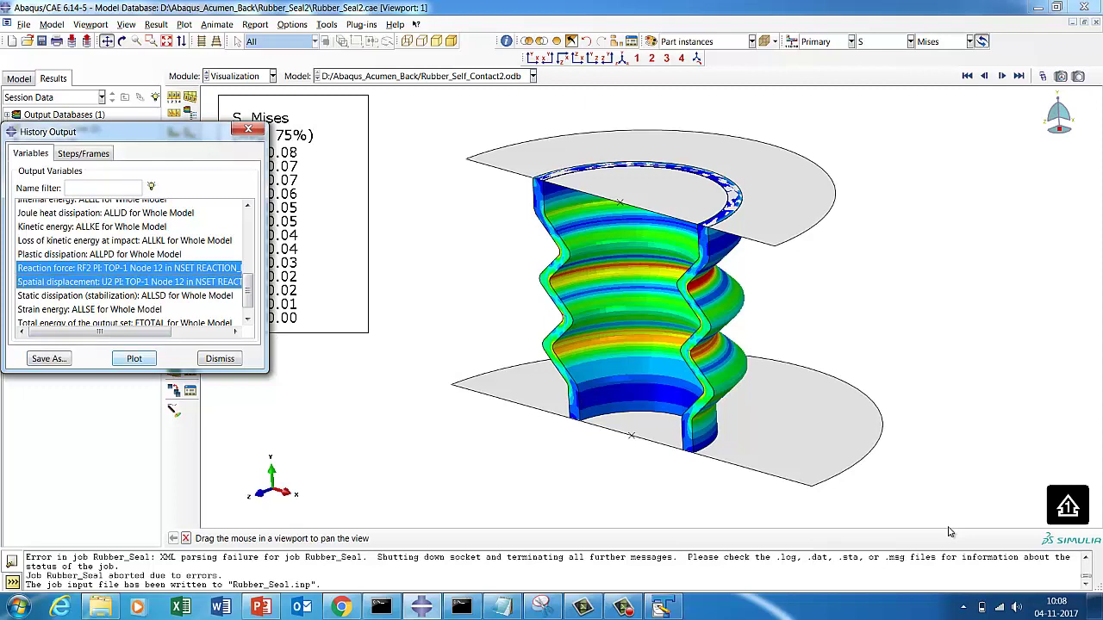
{"action": "left_click", "coordinate": [134, 358]}
{"action": "left_click", "coordinate": [220, 359]}
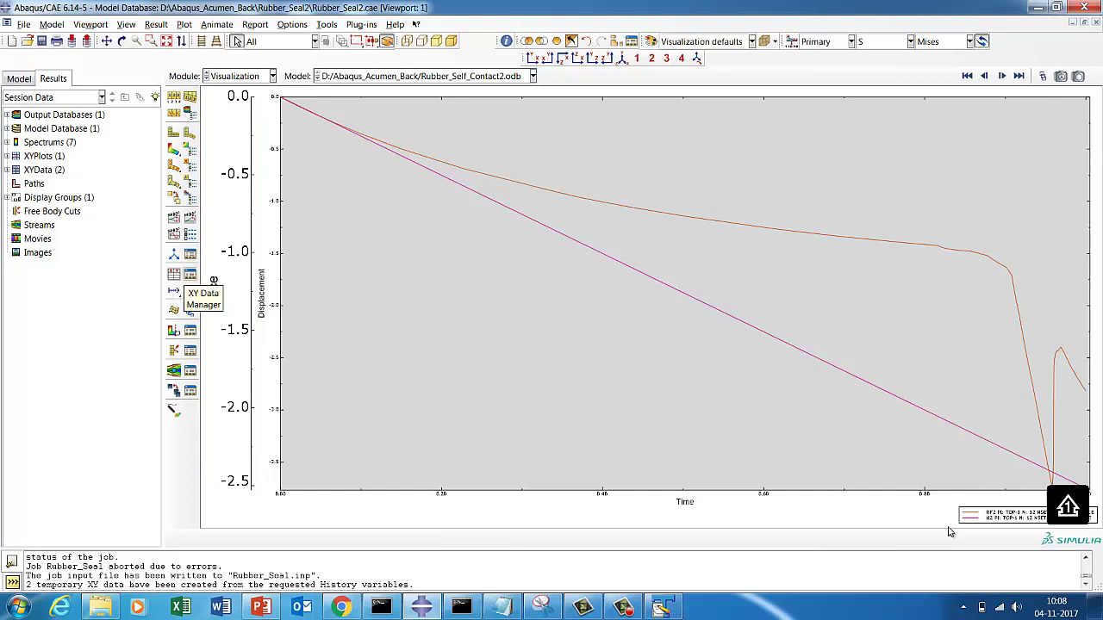
Review the RF2 and U2 curves listed among the current session's XY data
{"action": "left_click", "coordinate": [189, 274]}
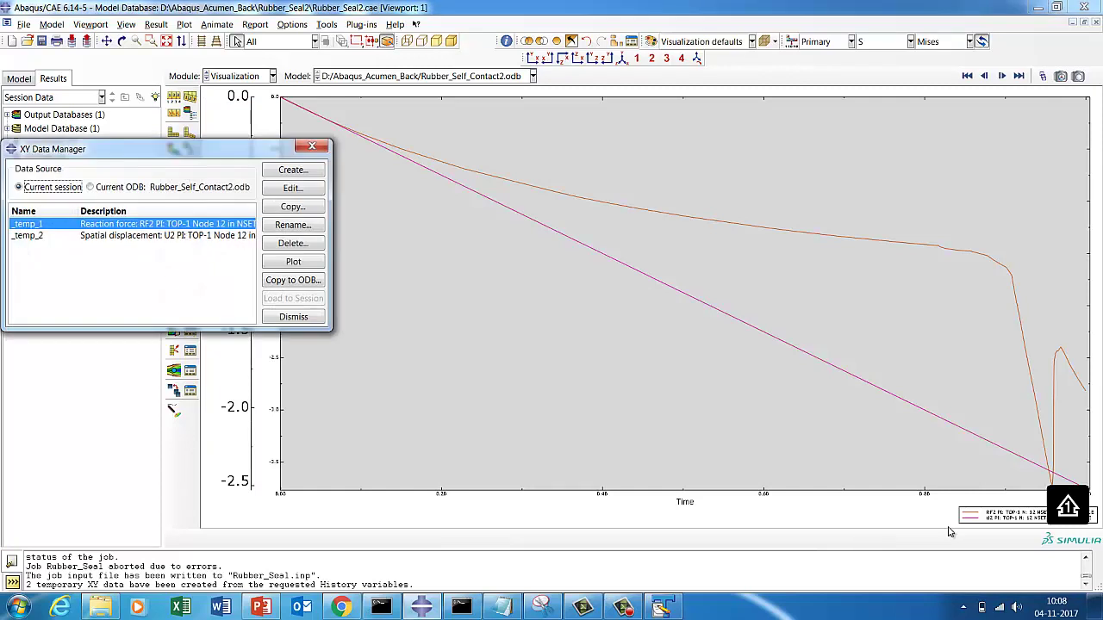
{"action": "left_click", "coordinate": [293, 317]}
Create XY data by operating on existing data, starting the expression with the combine function and a -1* multiplier
{"action": "left_click", "coordinate": [174, 274]}
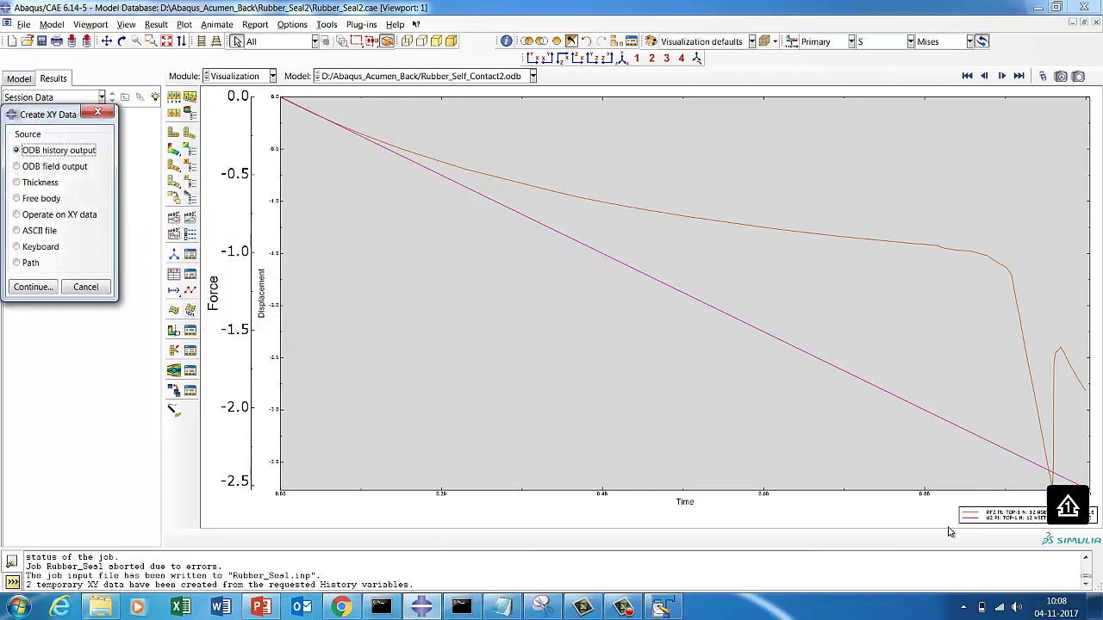
{"action": "left_click", "coordinate": [17, 215]}
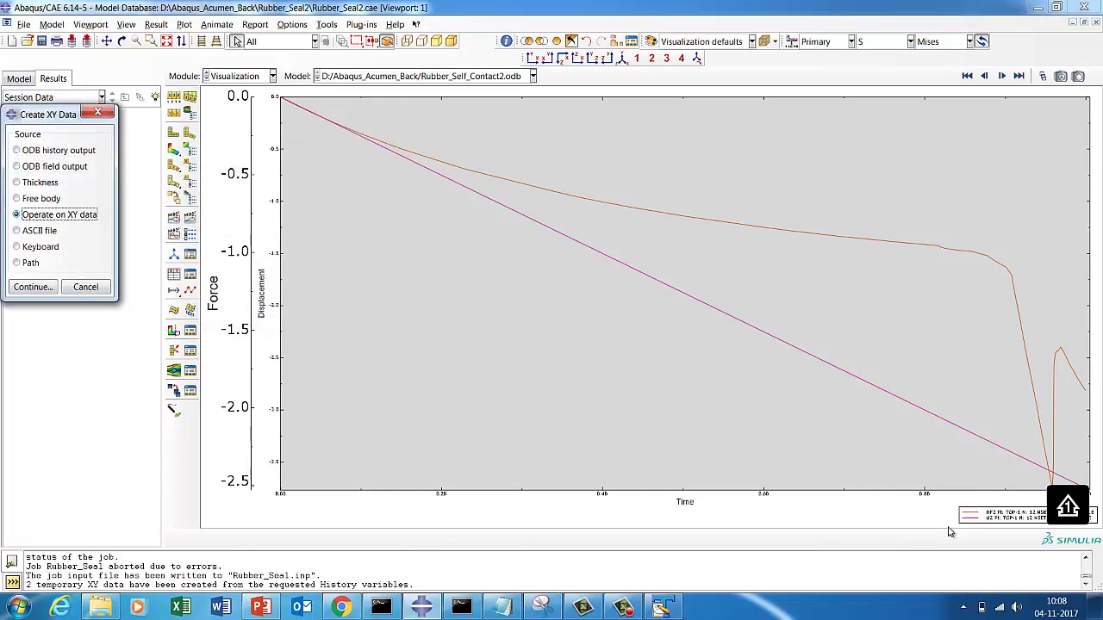
{"action": "left_click", "coordinate": [85, 287]}
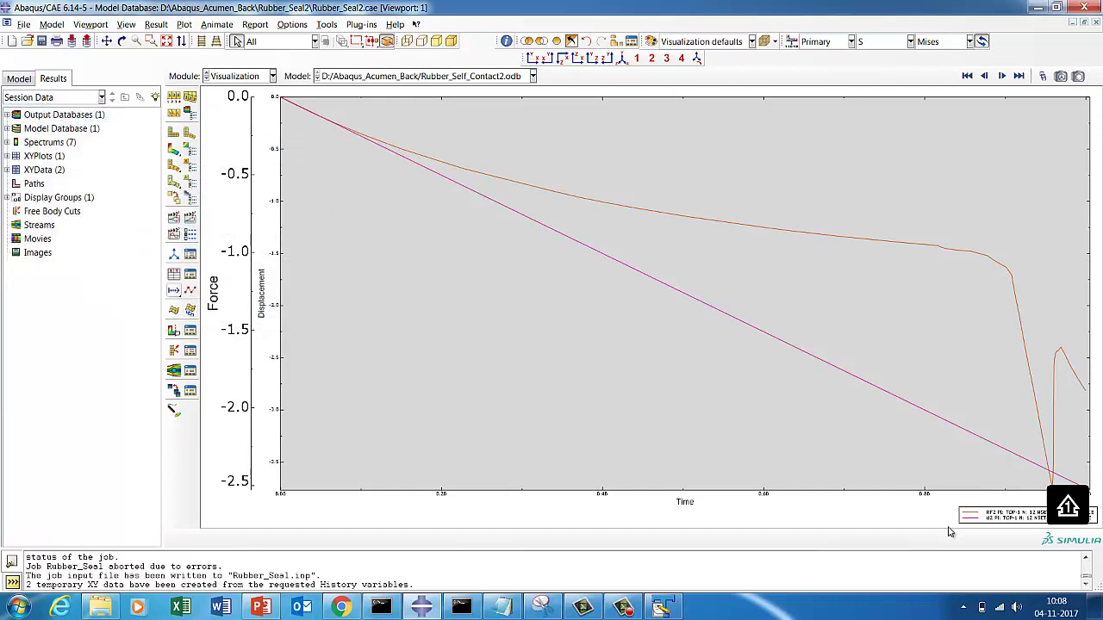
{"action": "left_click", "coordinate": [174, 274]}
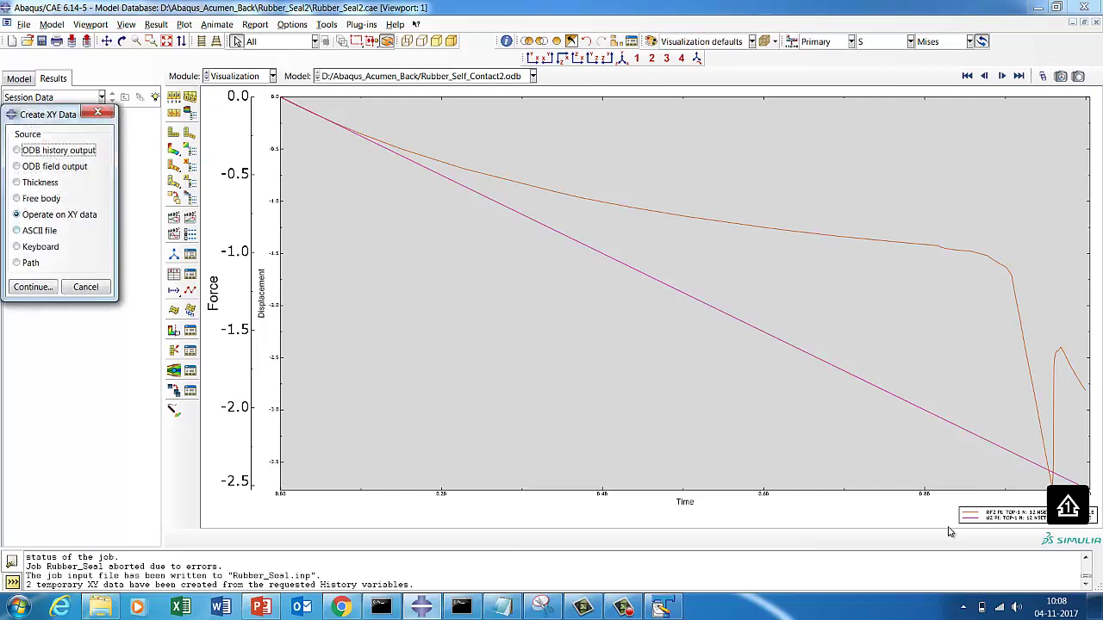
{"action": "left_click", "coordinate": [32, 287]}
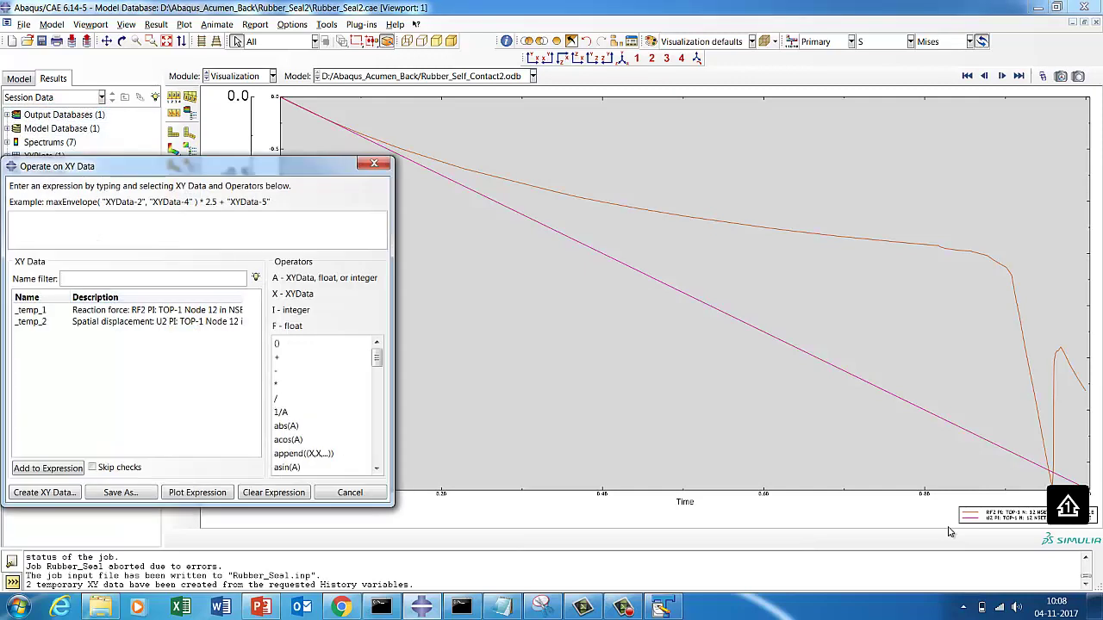
{"action": "scroll", "coordinate": [325, 405], "scroll_direction": "down", "scroll_amount": 5}
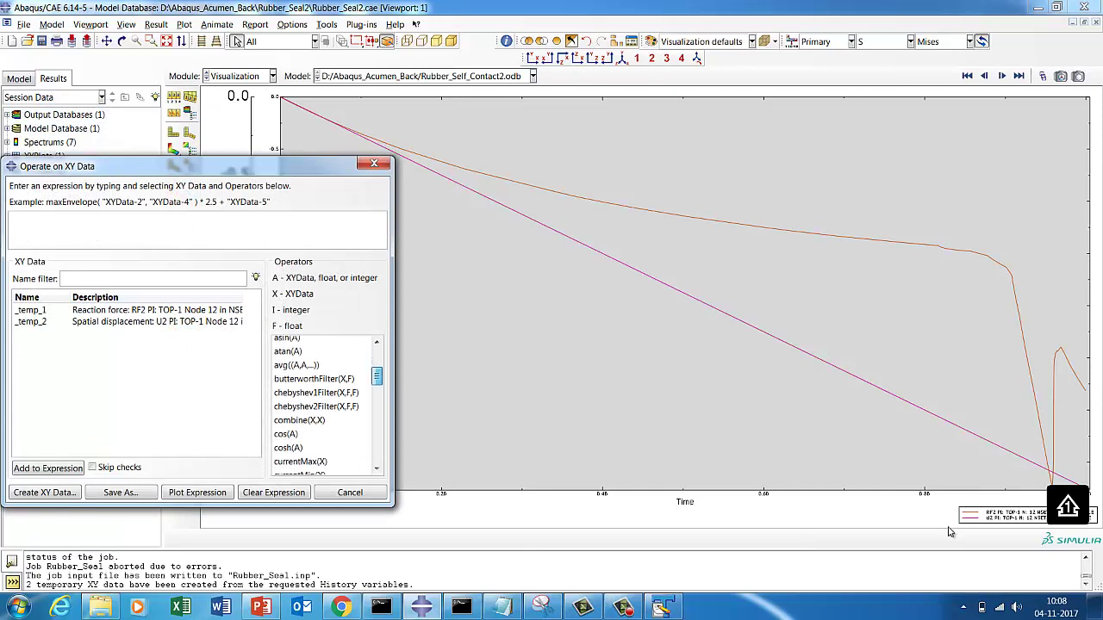
{"action": "scroll", "coordinate": [325, 405], "scroll_direction": "down", "scroll_amount": 3}
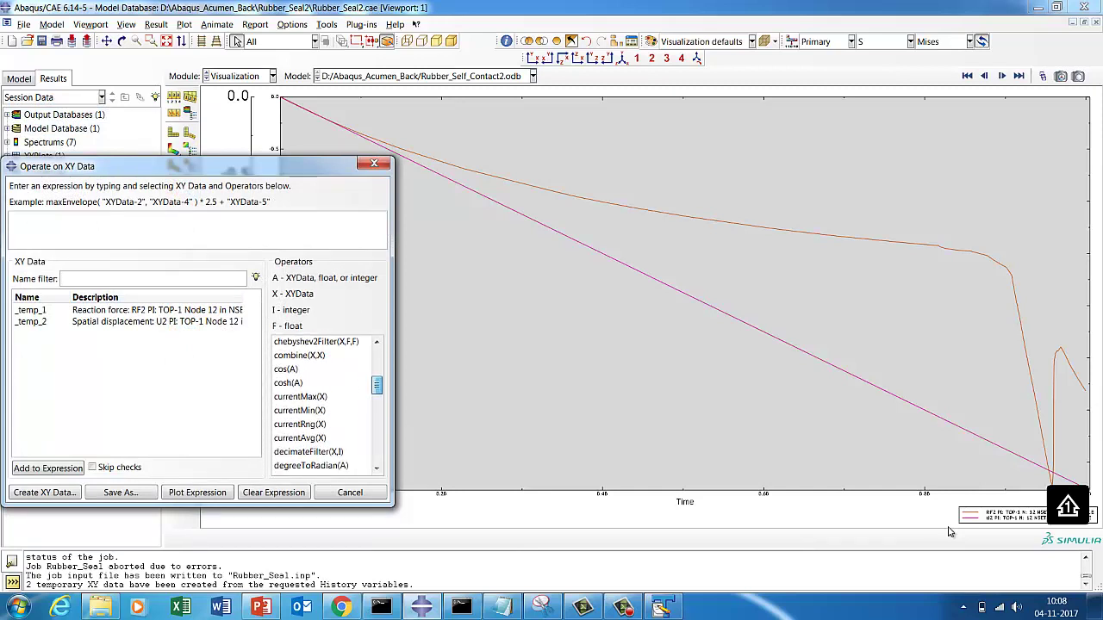
{"action": "left_click", "coordinate": [299, 356]}
{"action": "scroll", "coordinate": [326, 405], "scroll_direction": "up", "scroll_amount": 5}
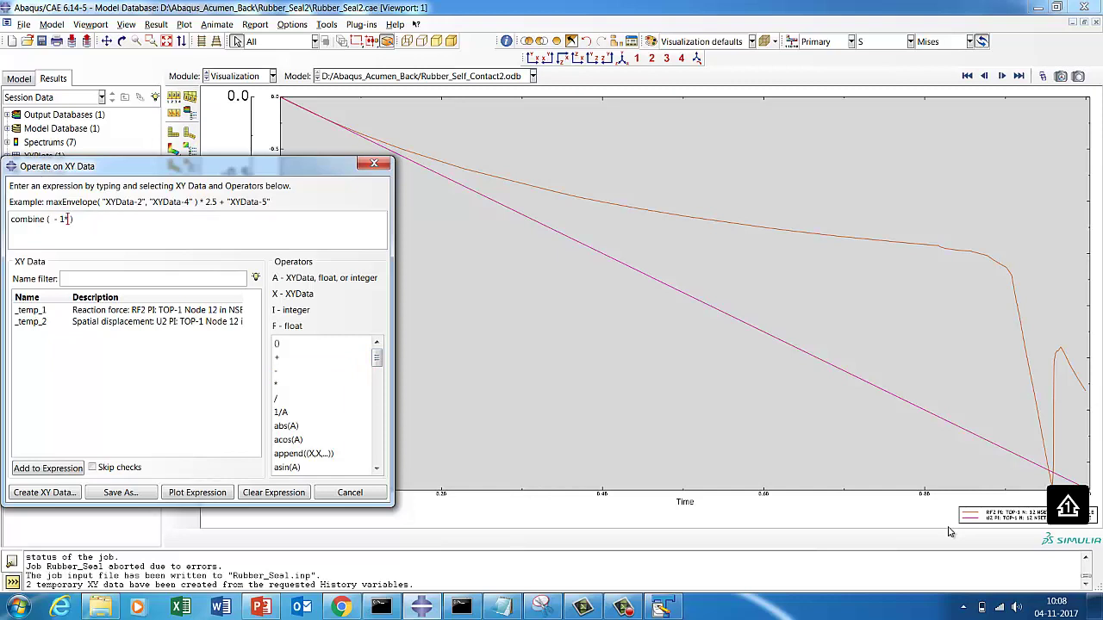
Complete the expression as combine(-1*"_temp_2", -1*"_temp_1") and plot the seal's force against displacement
{"action": "left_click", "coordinate": [128, 321]}
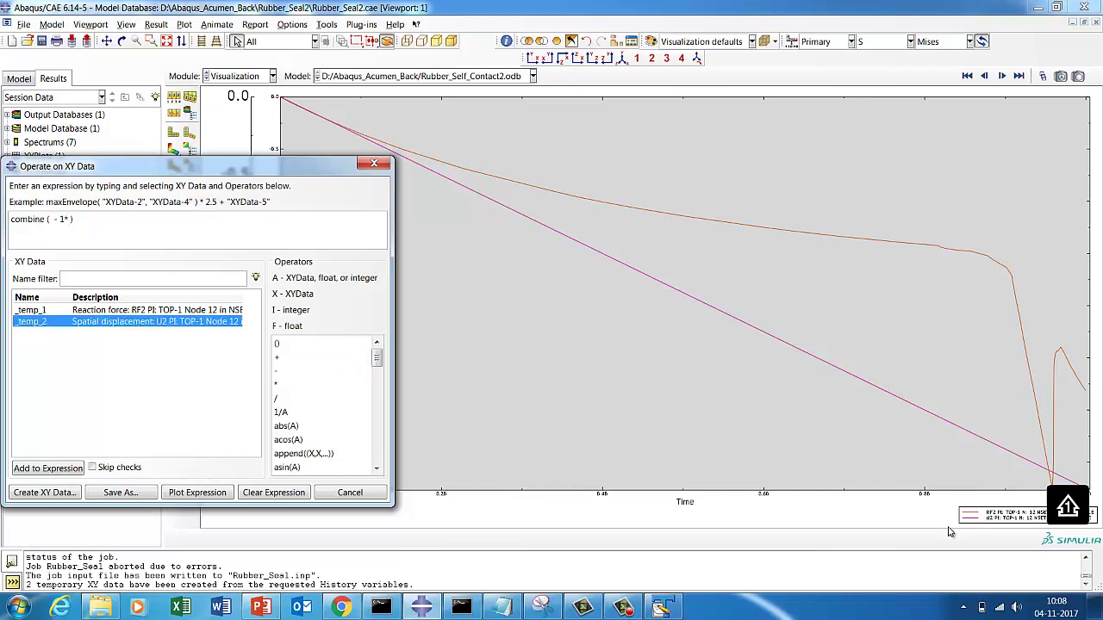
{"action": "left_click", "coordinate": [48, 469]}
{"action": "type", "text": ","}
{"action": "left_click", "coordinate": [276, 371]}
{"action": "double_click", "coordinate": [32, 310]}
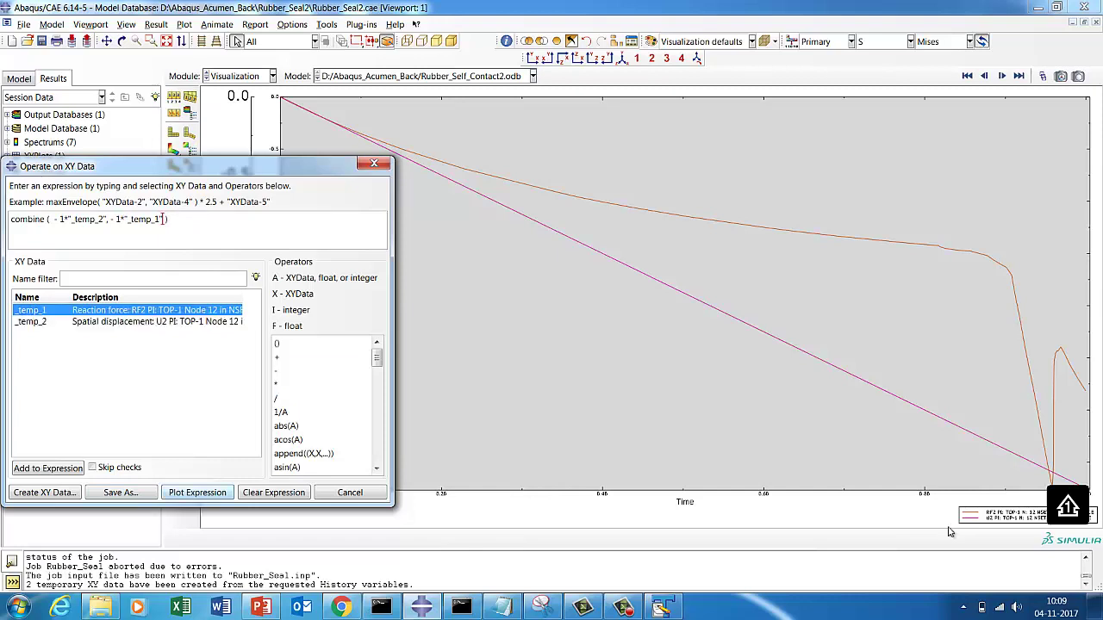
{"action": "left_click", "coordinate": [197, 493]}
{"action": "left_click", "coordinate": [350, 493]}
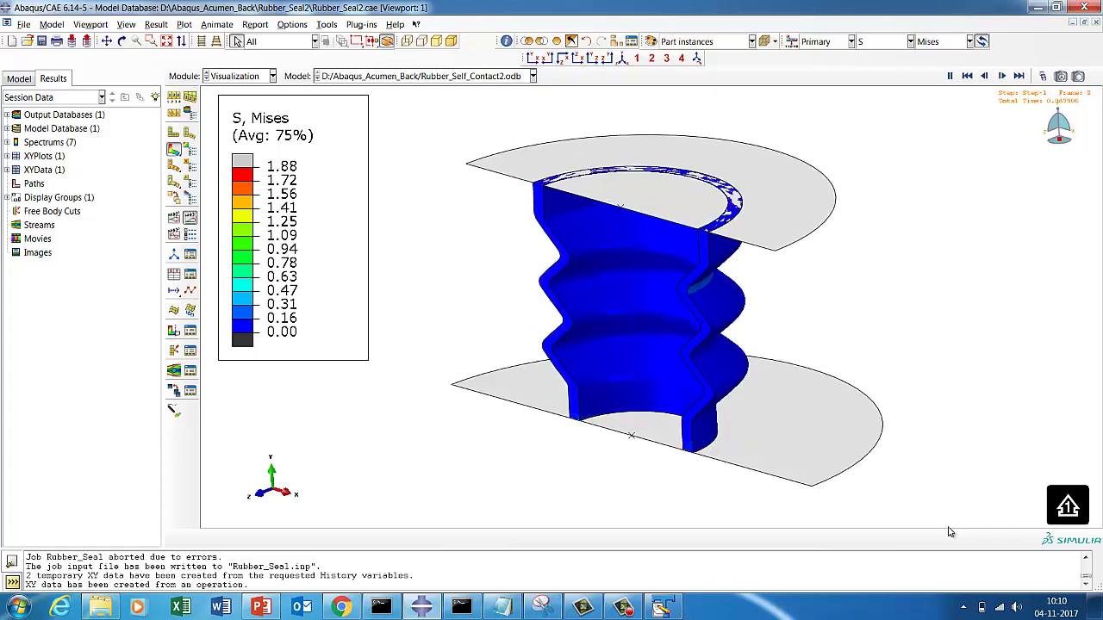
Stop the animation of the swept seal's stress contours
{"action": "key", "text": "Escape"}
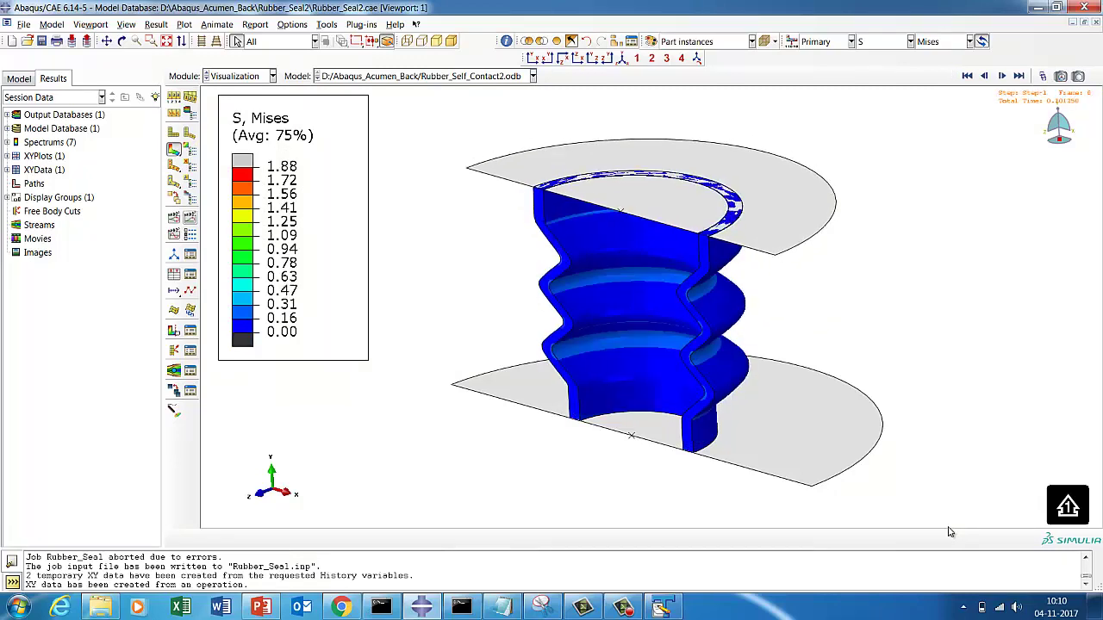